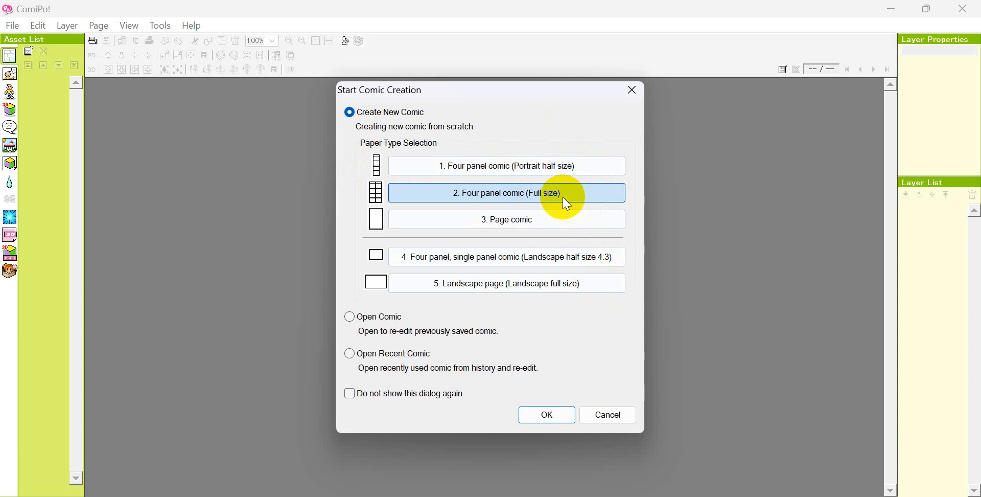
- Create a new comic using the two-panel page template with a tall upper panel above a shorter lower panel
left_click(554, 414)
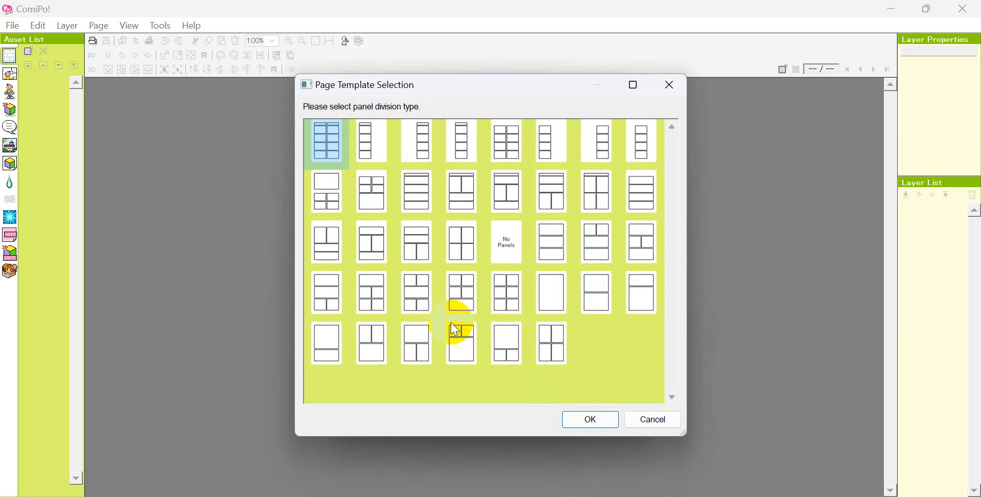
left_click(424, 304)
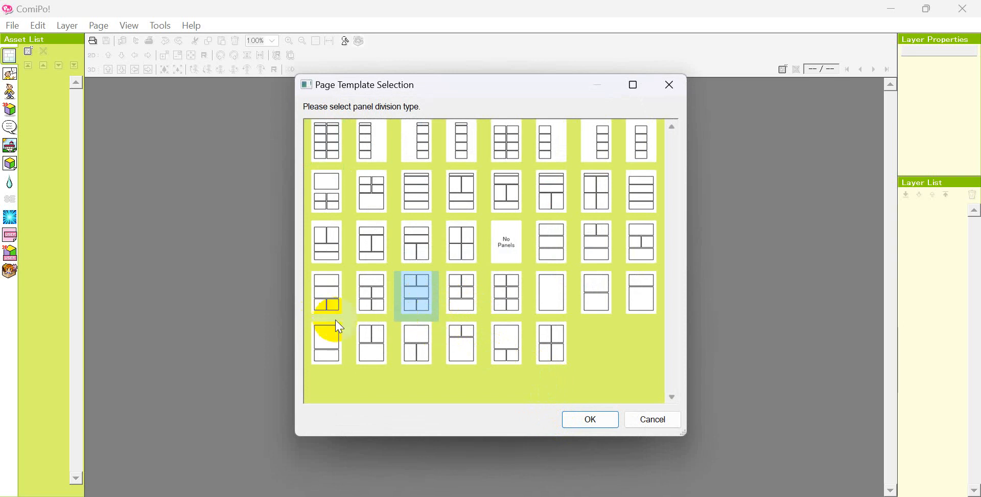
left_click(600, 288)
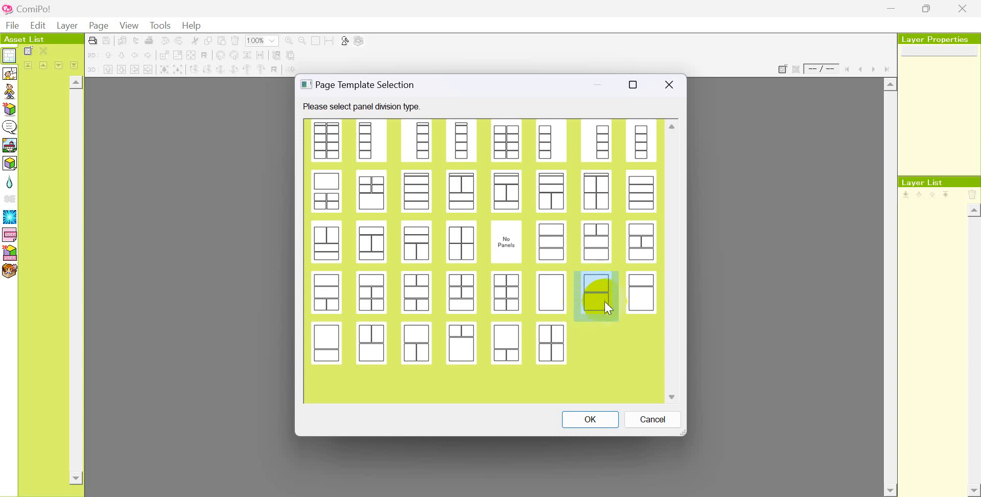
left_click(588, 425)
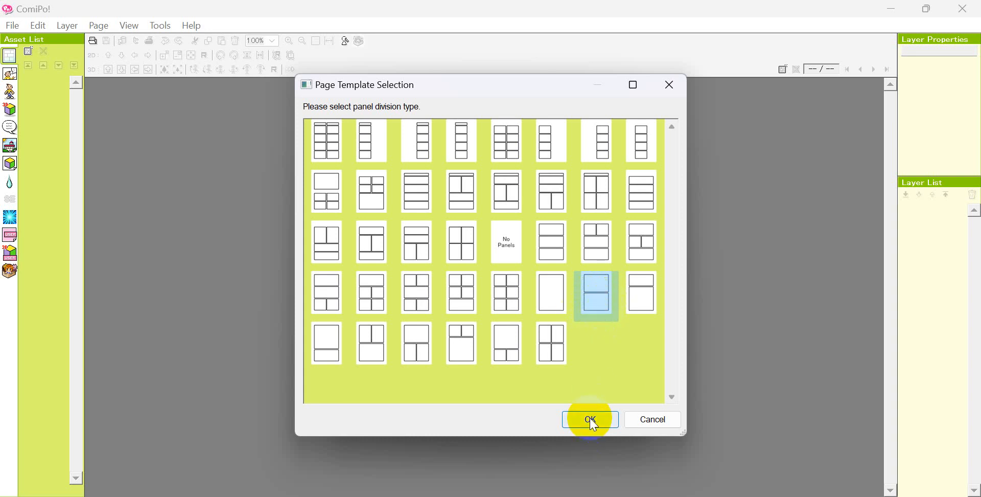
left_click(327, 343)
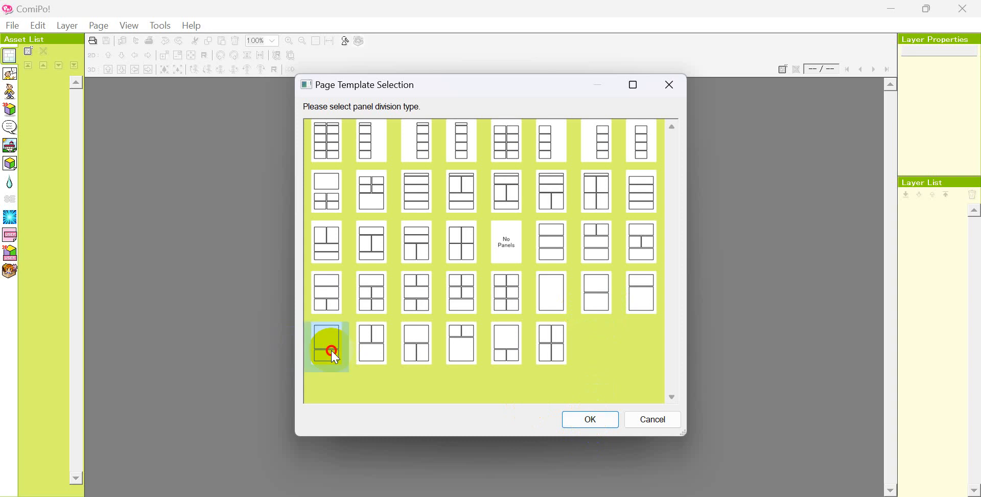
left_click(596, 423)
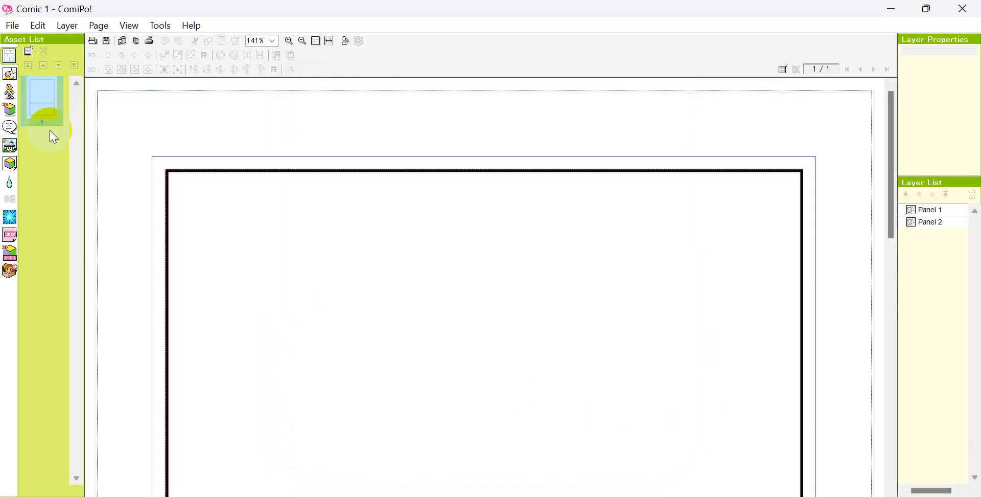
- Add a second page using the five-panel template with two panels above, one wide in the middle and two below
left_click(27, 51)
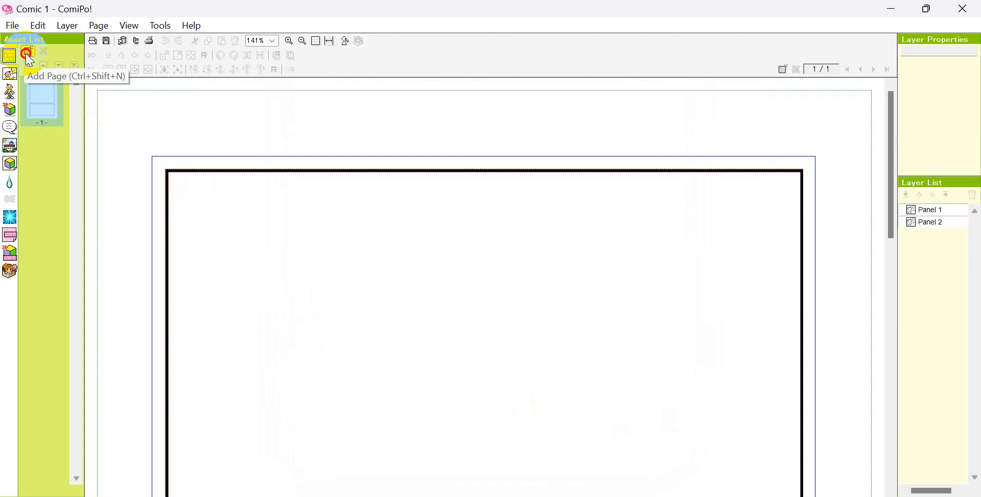
left_click(28, 54)
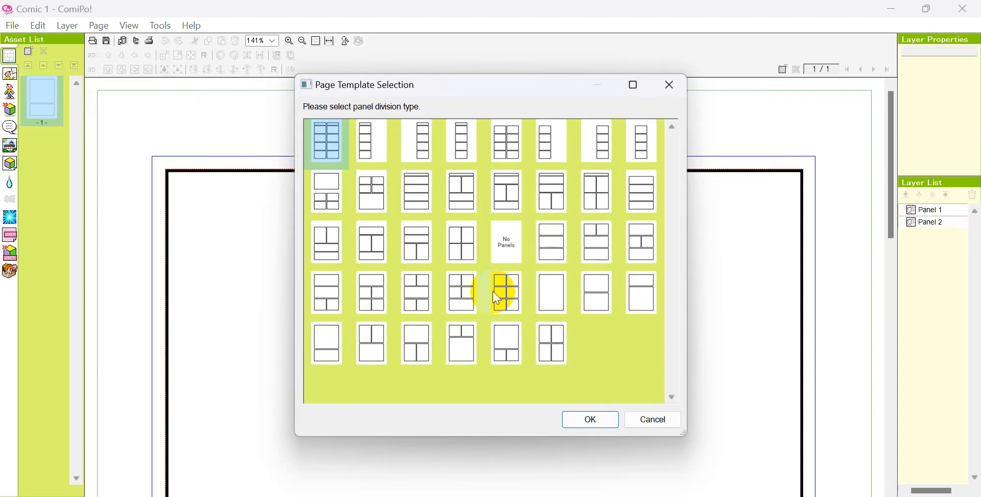
left_click(418, 294)
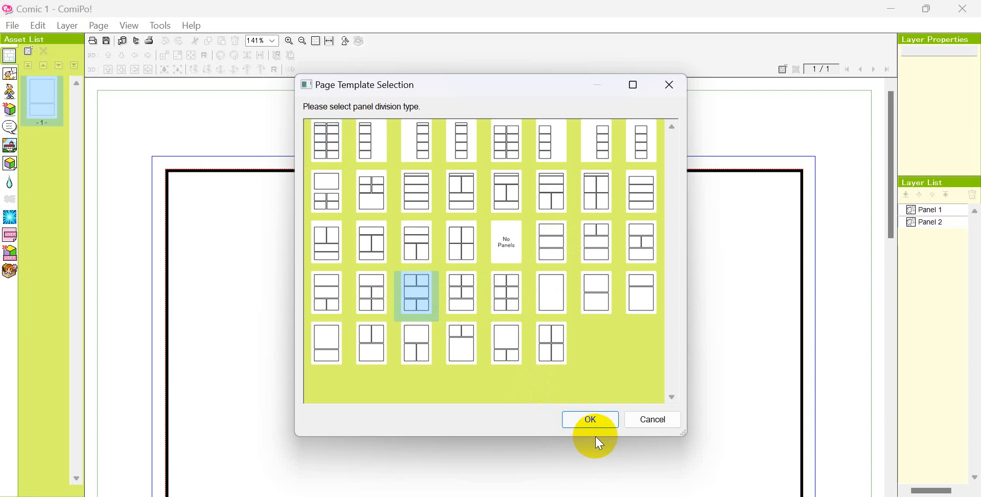
left_click(591, 419)
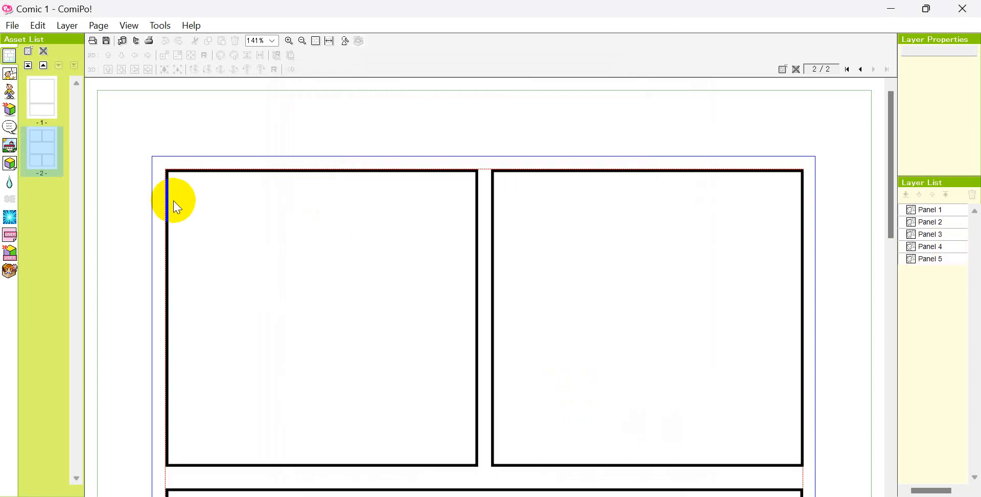
- Examine the panel layouts of pages 1 and 2 at 75% zoom, finishing on page 1
left_click(303, 41)
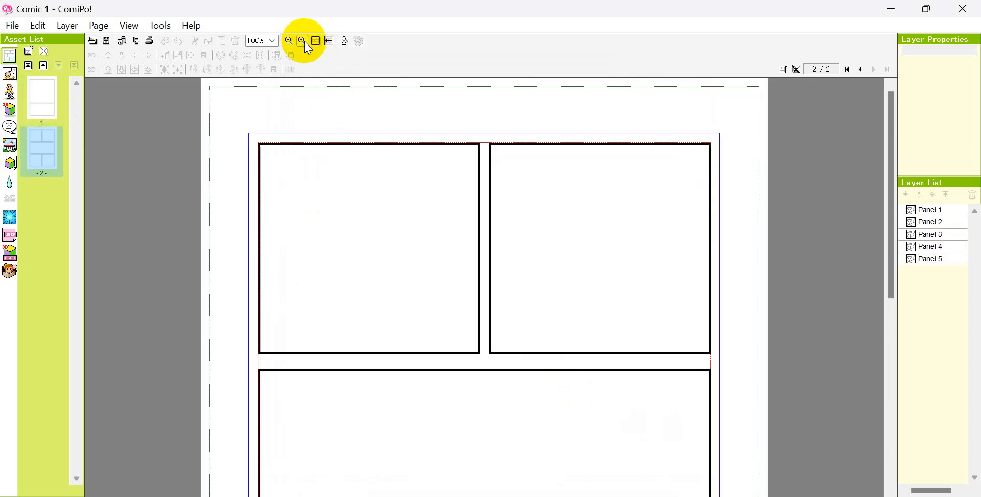
left_click(308, 47)
left_click(45, 102)
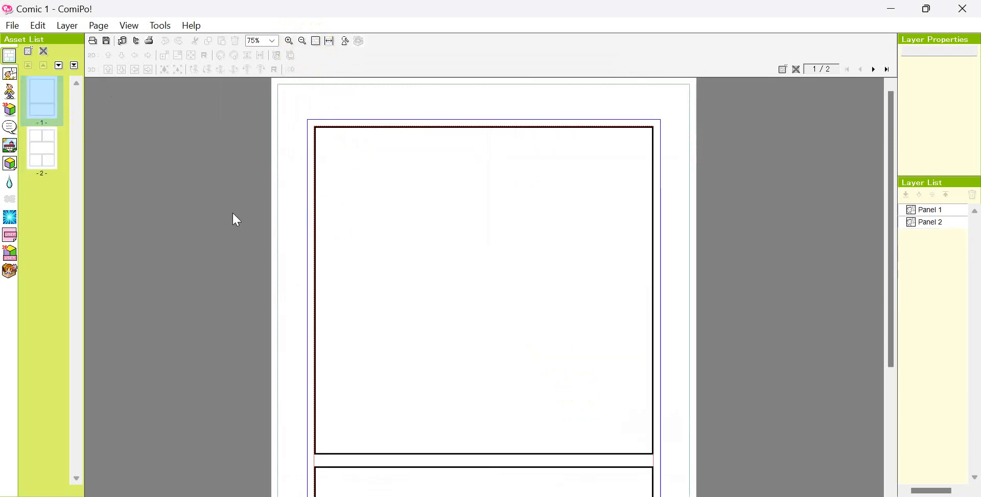
scroll(505, 301, "down", 2)
left_click(505, 301)
scroll(500, 298, "down", 2)
scroll(500, 298, "up", 2)
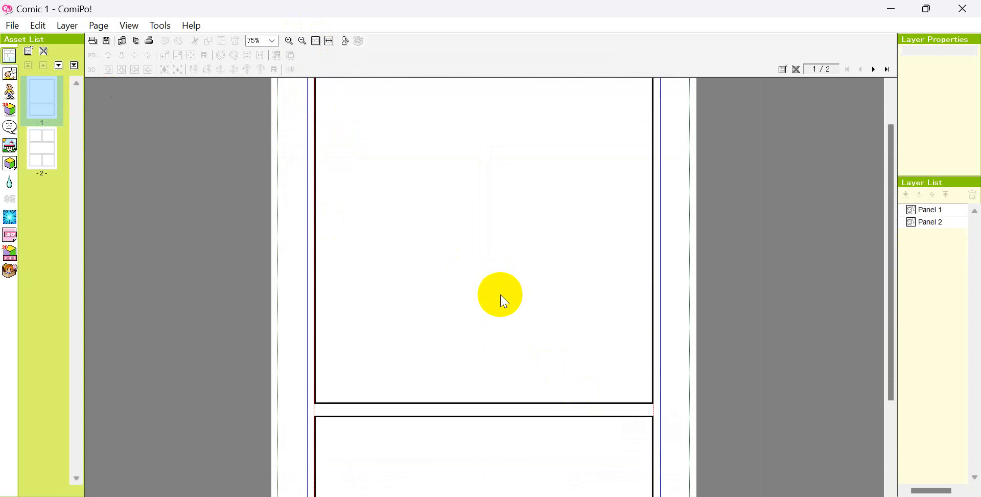
left_click(46, 152)
scroll(460, 215, "down", 2)
scroll(462, 217, "up", 3)
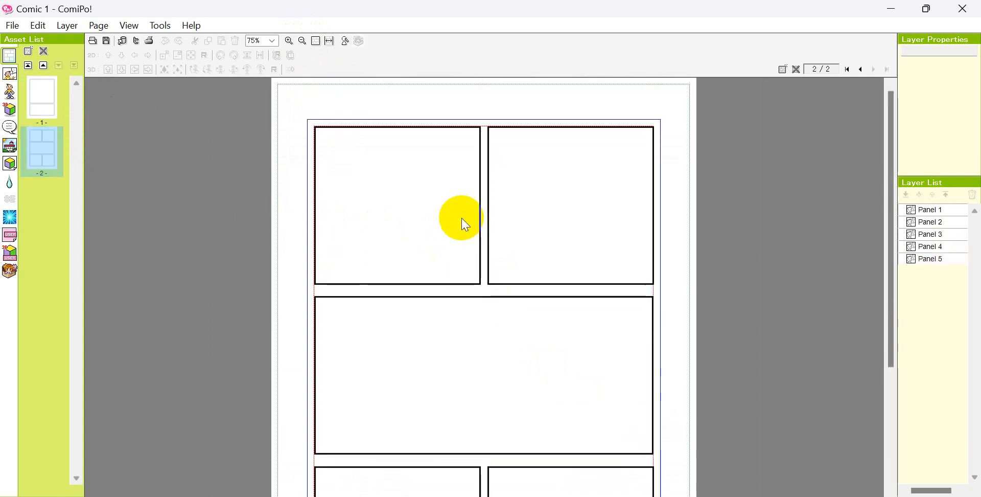
left_click(41, 100)
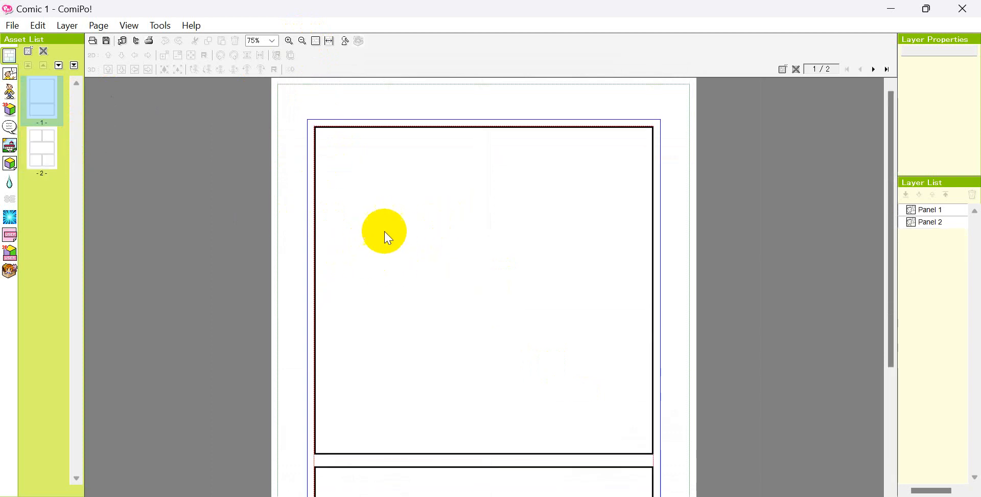
- Display the preset characters in the character assets instead of the custom ones
left_click(418, 226)
left_click(10, 91)
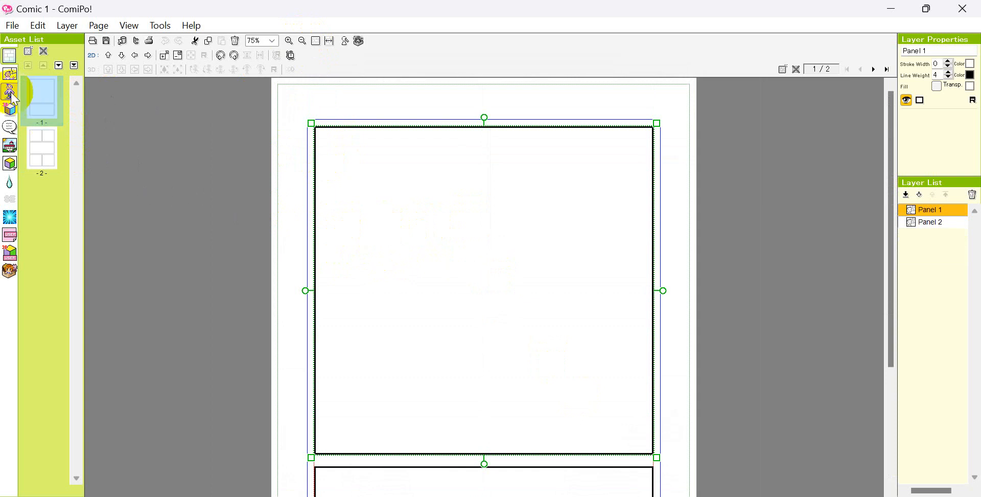
left_click(184, 141)
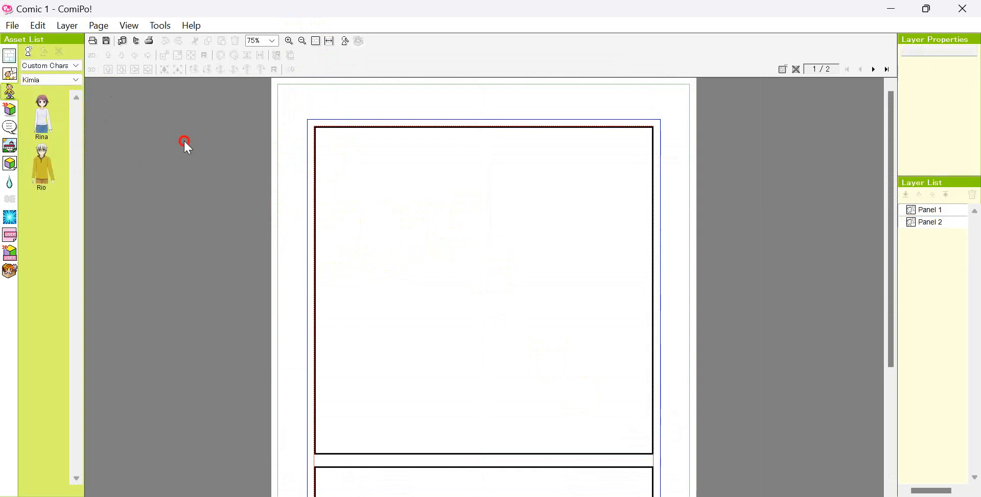
left_click(9, 94)
left_click(65, 66)
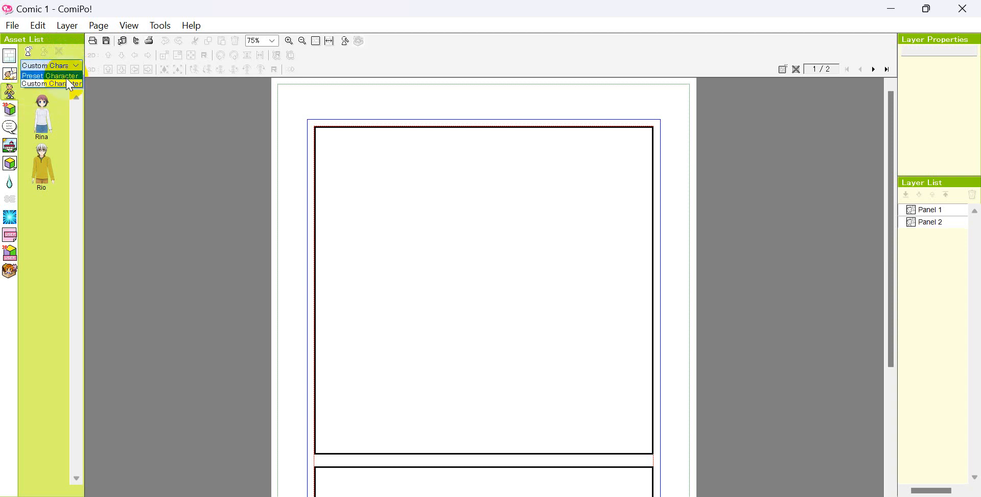
left_click(70, 85)
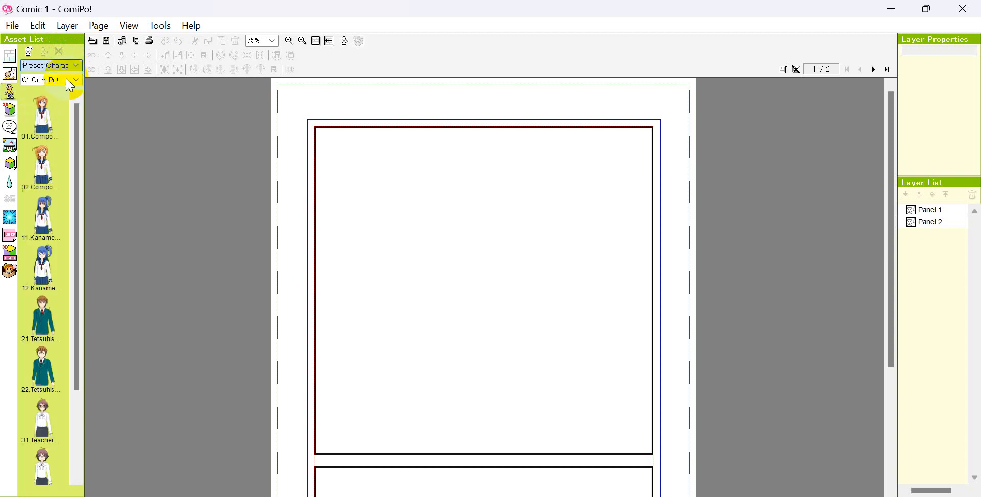
- Try several clothing candidates on the first preset character, Comipo in winter uniform, and leave the character editor without saving
left_click(36, 121)
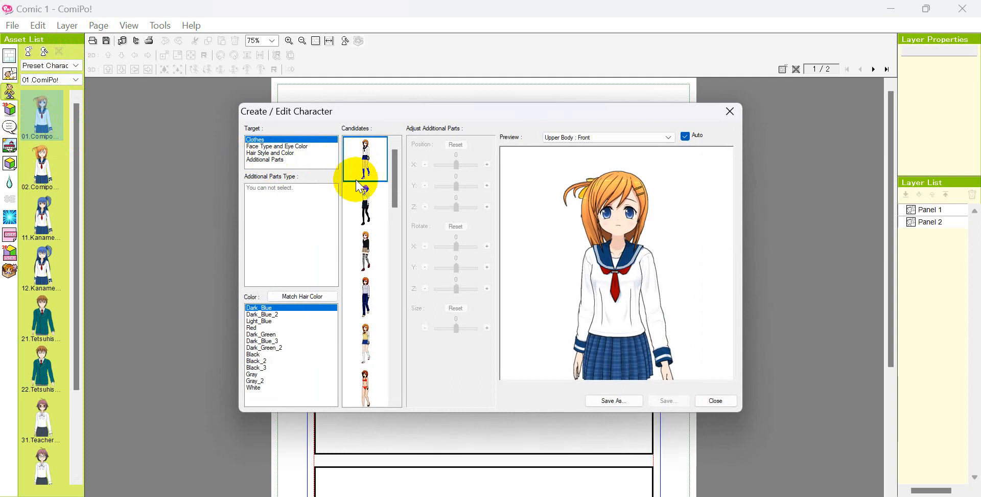
left_click(729, 112)
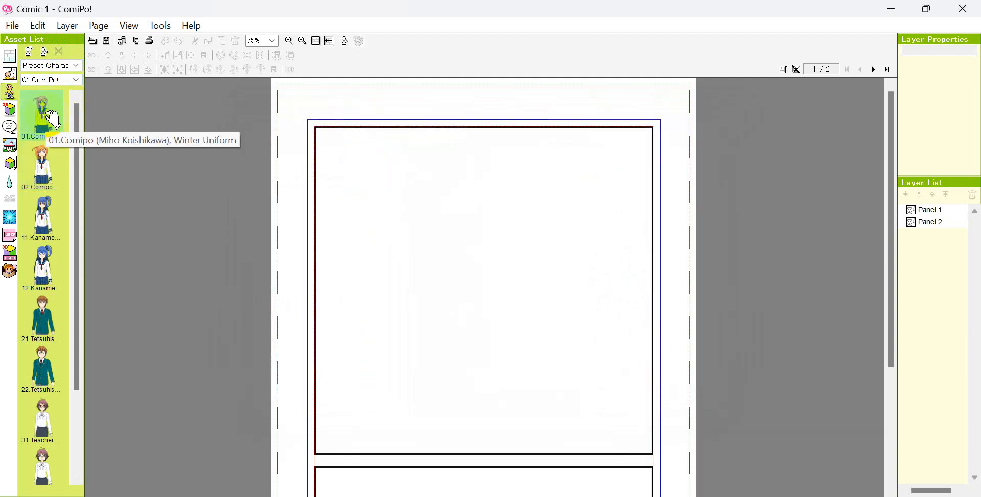
double_click(40, 127)
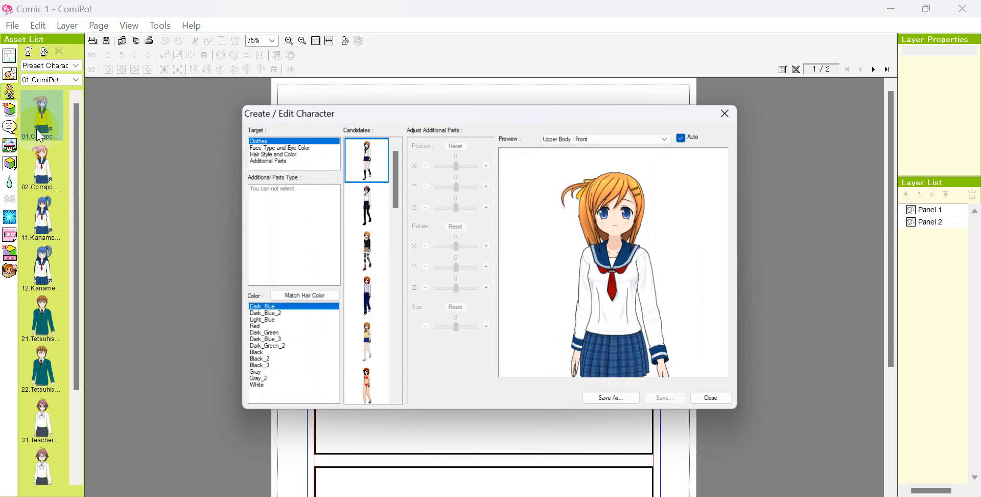
left_click(366, 249)
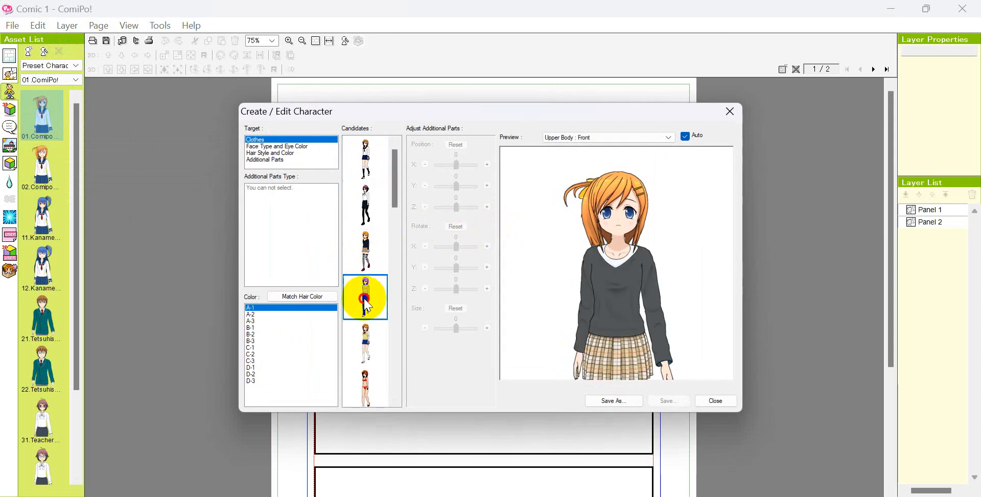
left_click(366, 295)
left_click(366, 351)
left_click(370, 388)
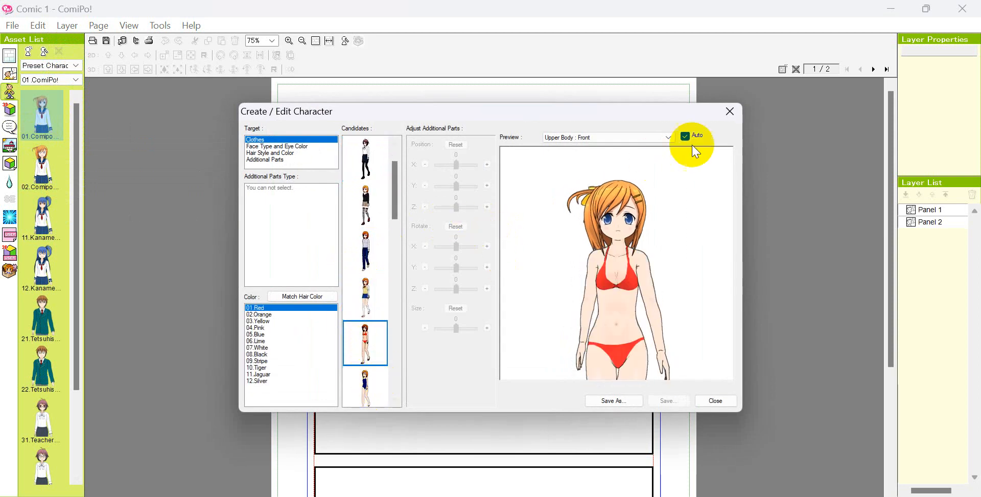
left_click(731, 114)
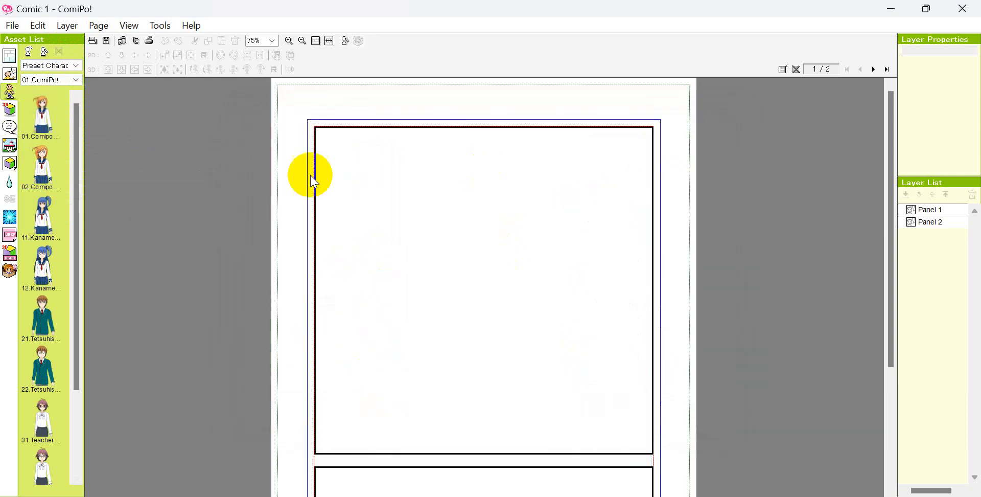
- Switch the preset characters to the 15.Sportswear category and inspect the first sportswear character in the character editor
left_click(76, 80)
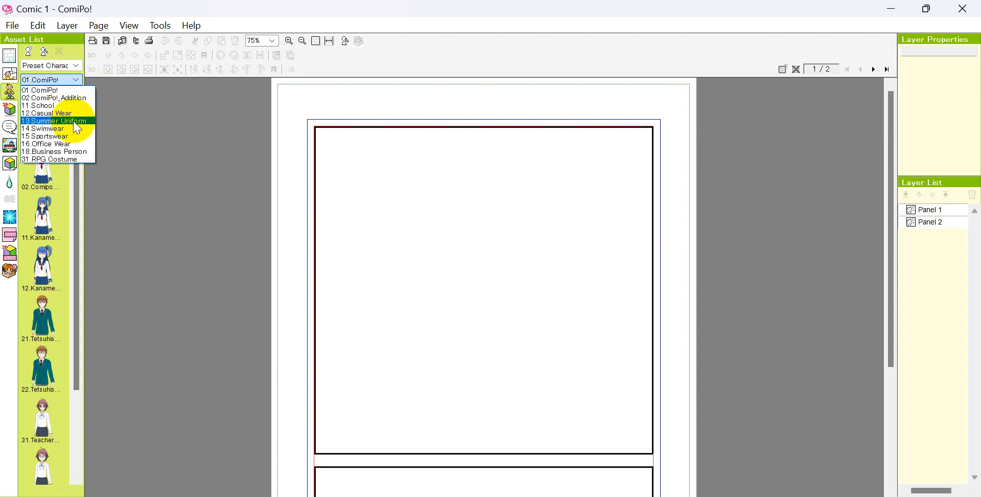
left_click(76, 136)
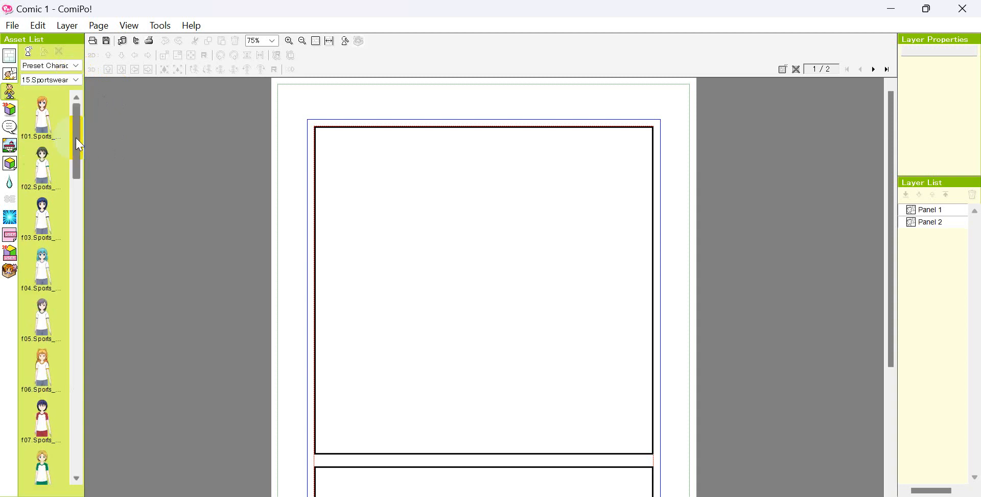
left_click(45, 123)
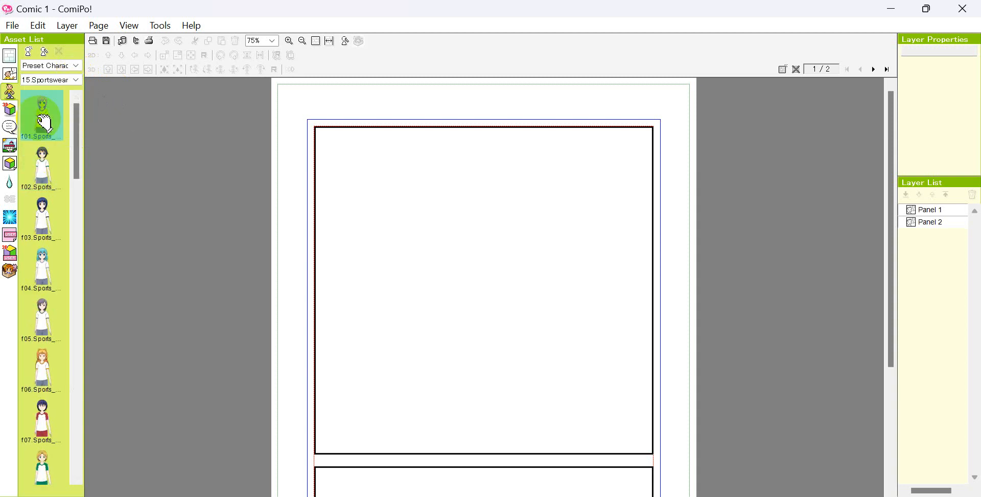
double_click(44, 126)
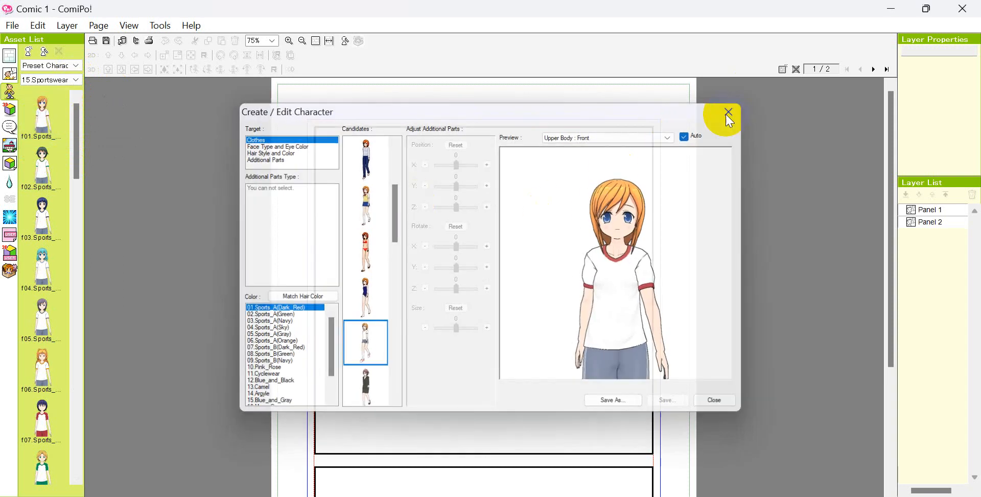
left_click(729, 111)
- Open the blue-haired f04 sportswear character for editing and dress it in the 04.PunkRock casual outfit
double_click(41, 271)
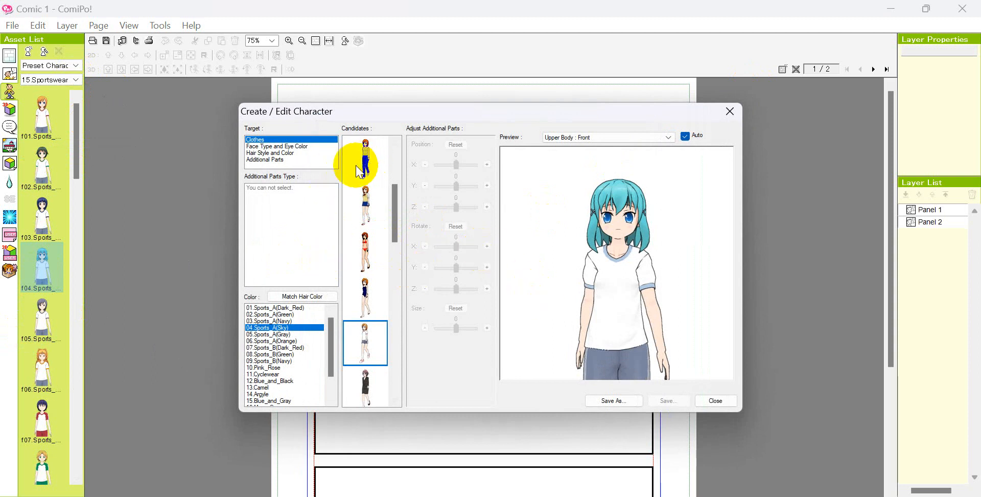
left_click(375, 162)
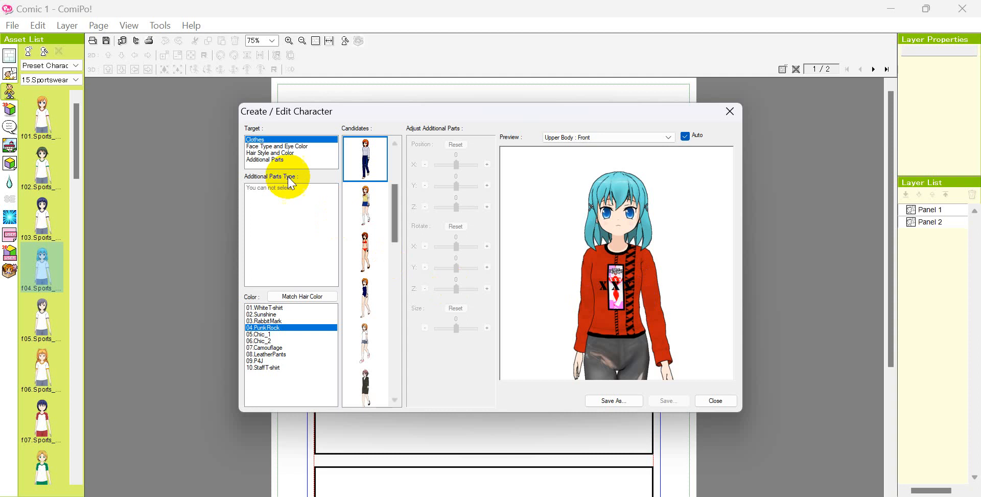
- Give the character the third face type candidate and the second hairstyle candidate, the short layered cut
left_click(284, 147)
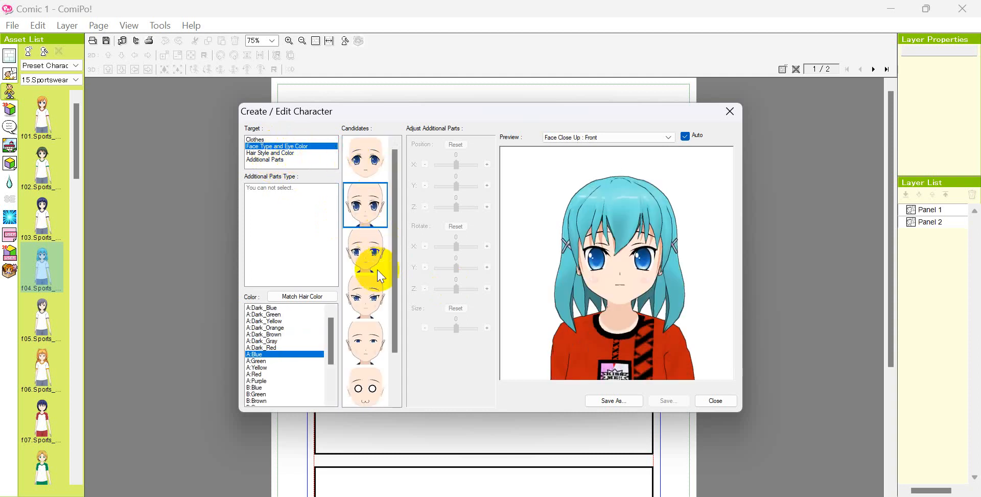
left_click(371, 248)
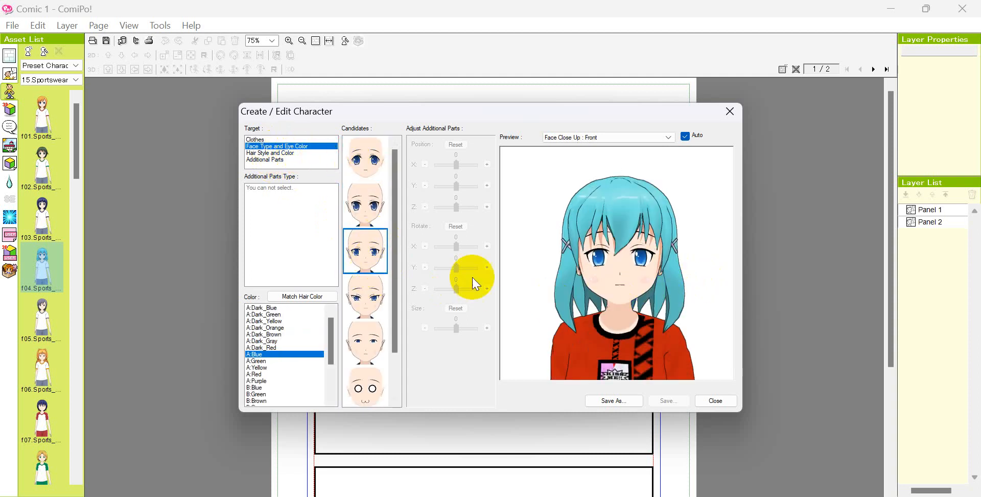
left_click(283, 153)
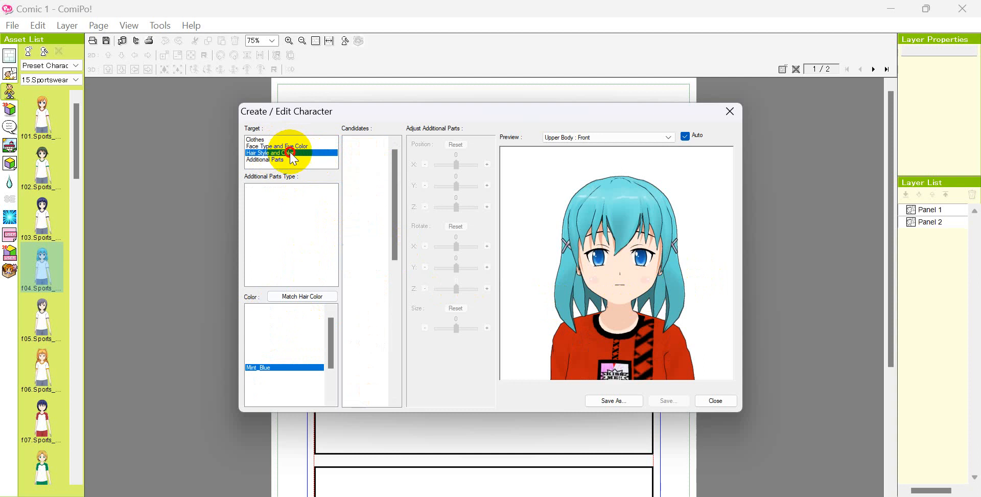
left_click(374, 202)
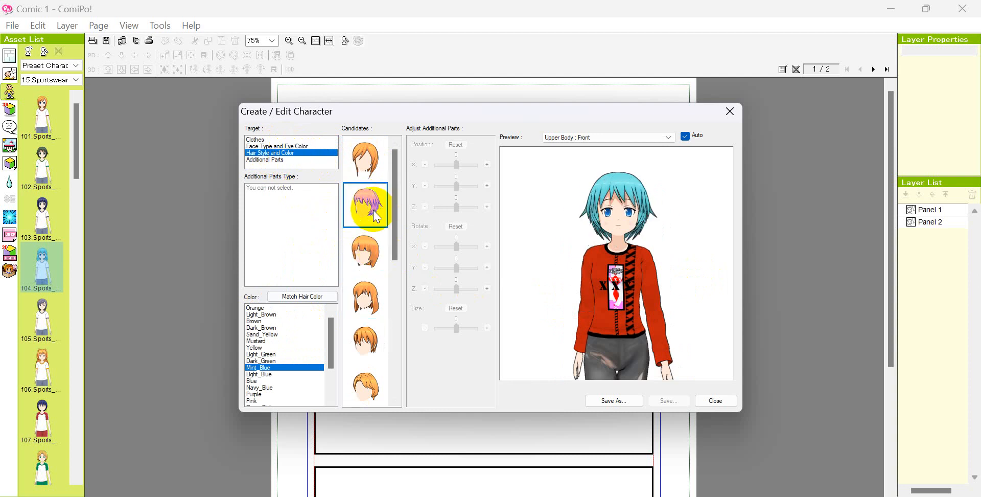
- Try other hairstyles and hair colors on the f04 character, ending with the first hairstyle candidate in White
left_click(366, 305)
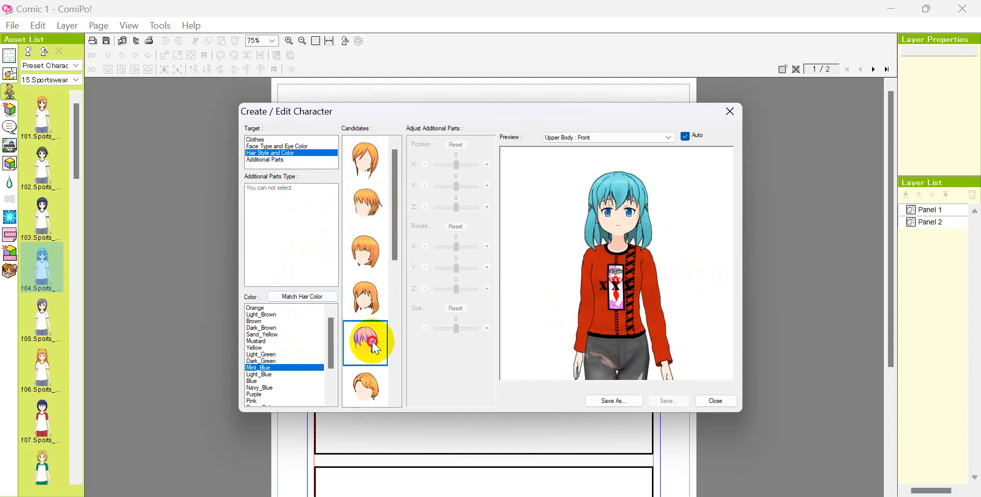
left_click(371, 163)
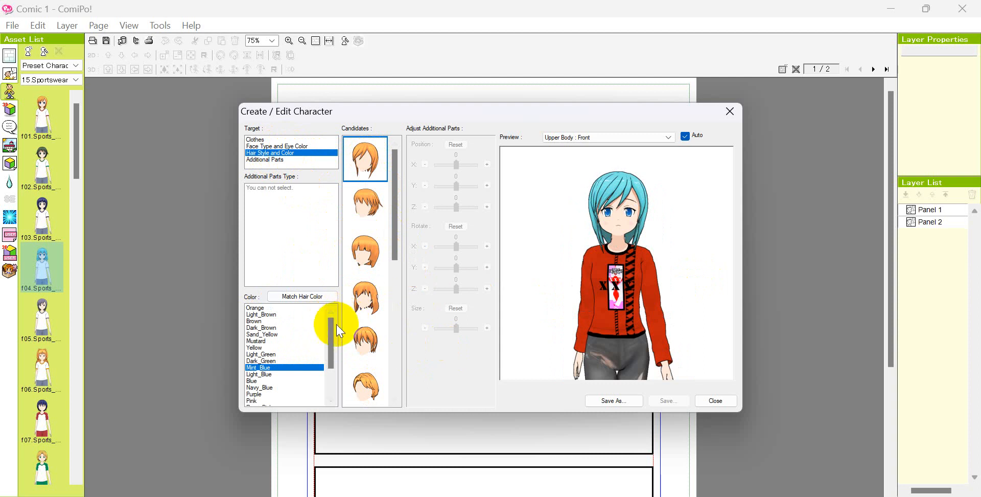
left_click_drag(332, 324, 331, 346)
left_click(261, 360)
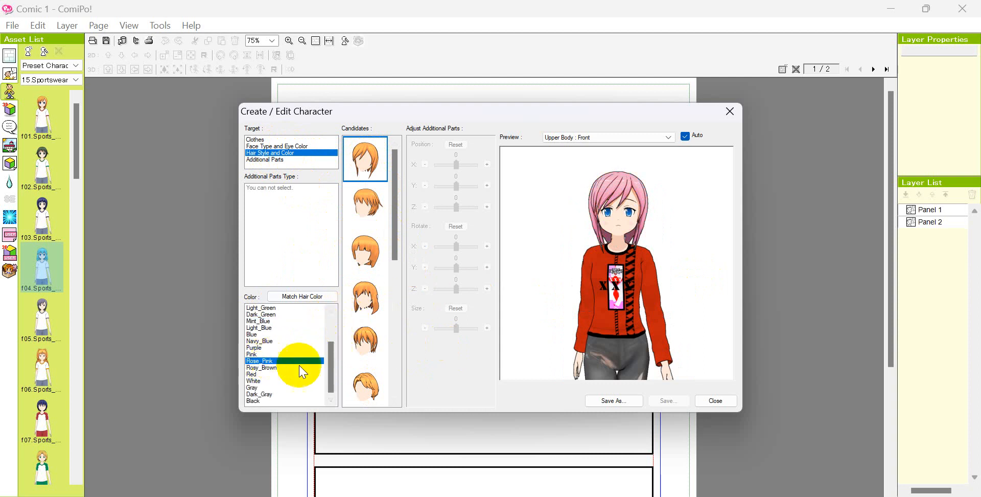
left_click(276, 367)
left_click(261, 341)
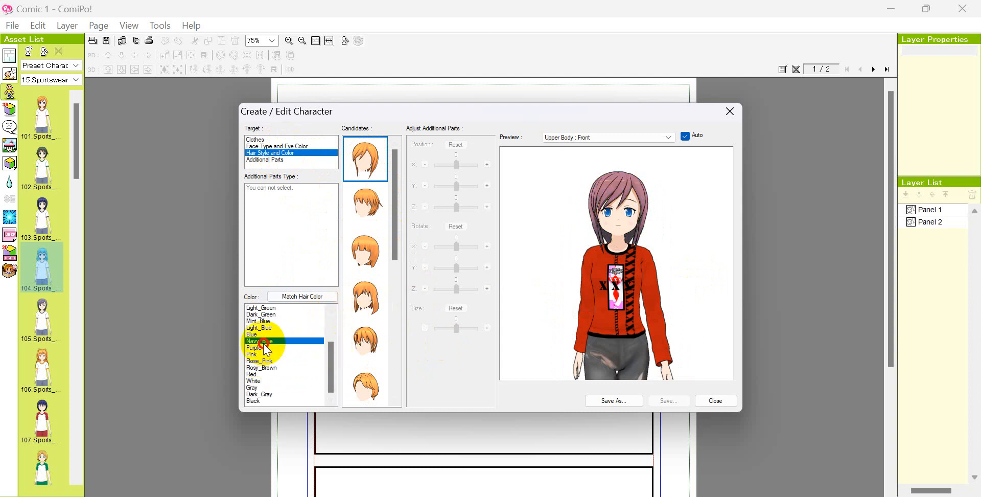
left_click(262, 327)
left_click(262, 308)
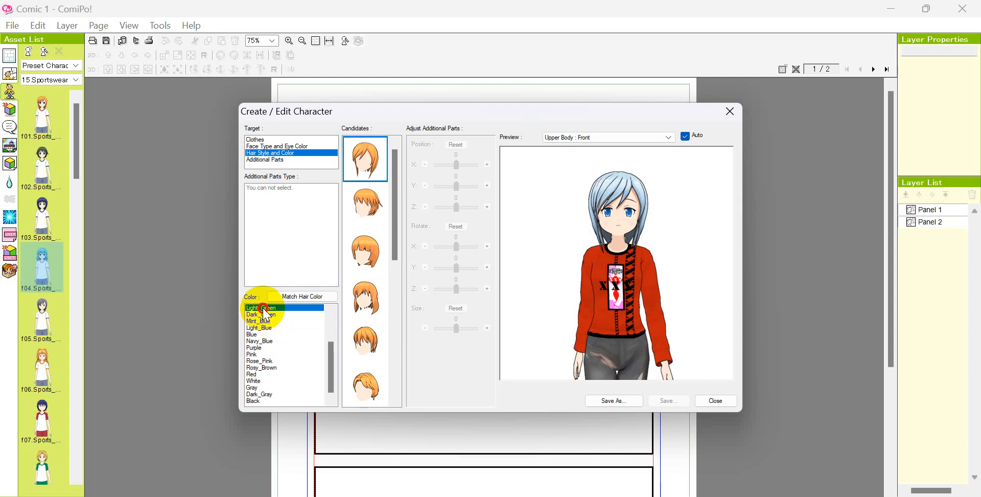
left_click(254, 401)
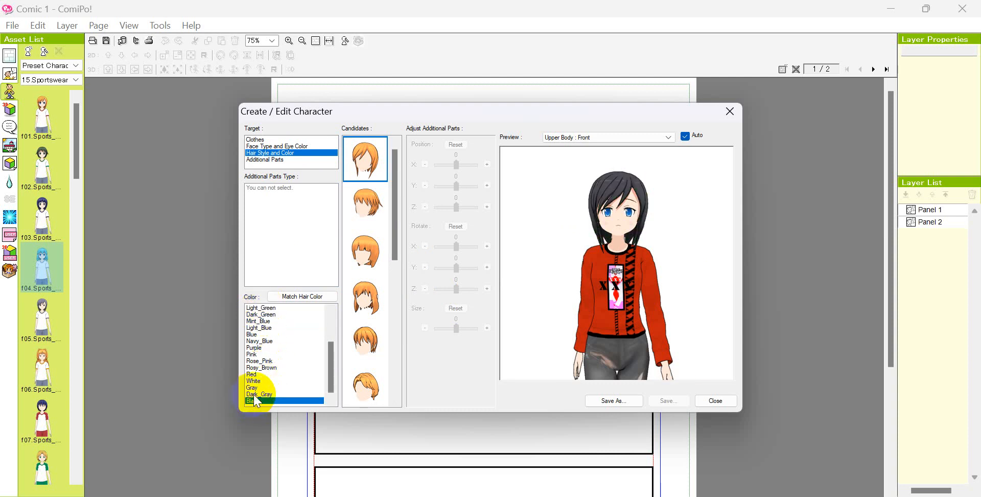
left_click(253, 394)
left_click(252, 381)
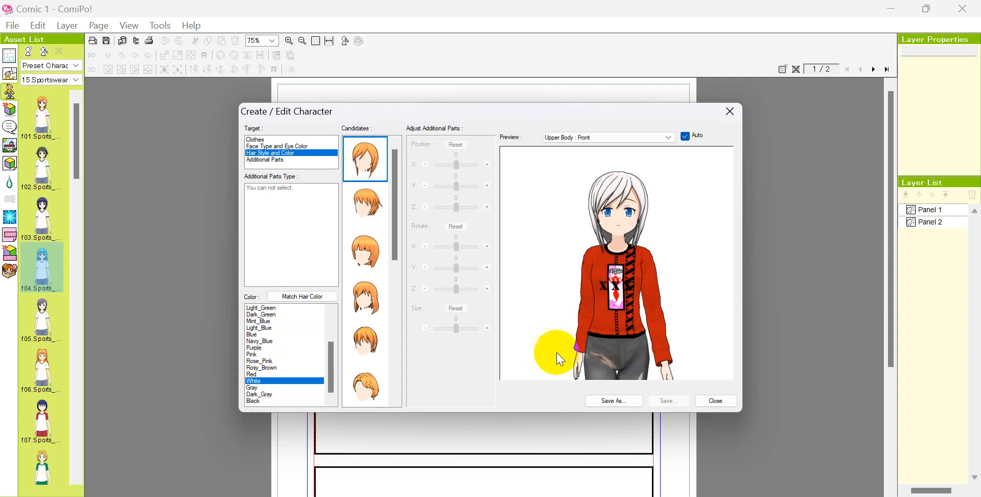
- Try both shoe candidates as an additional part, ending with the black shoes, and leave the character editor without saving
left_click(277, 160)
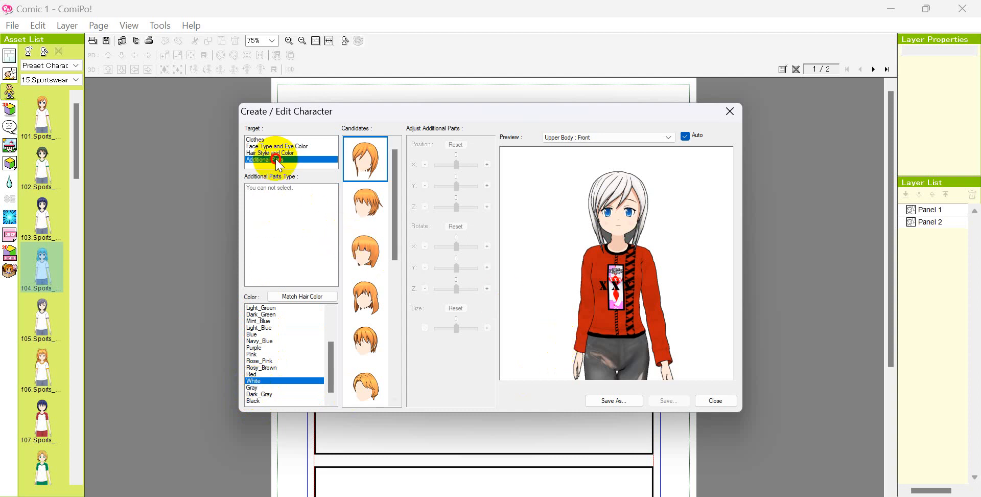
left_click(252, 188)
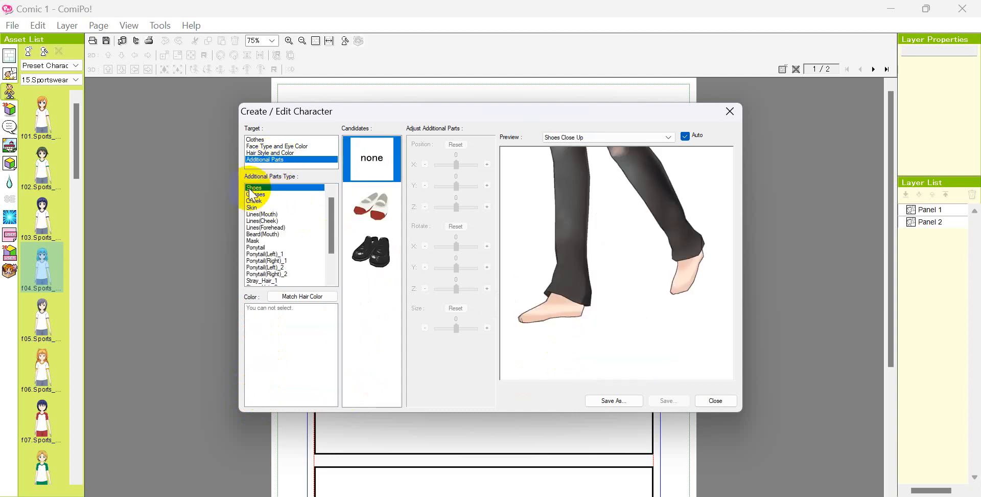
left_click(377, 212)
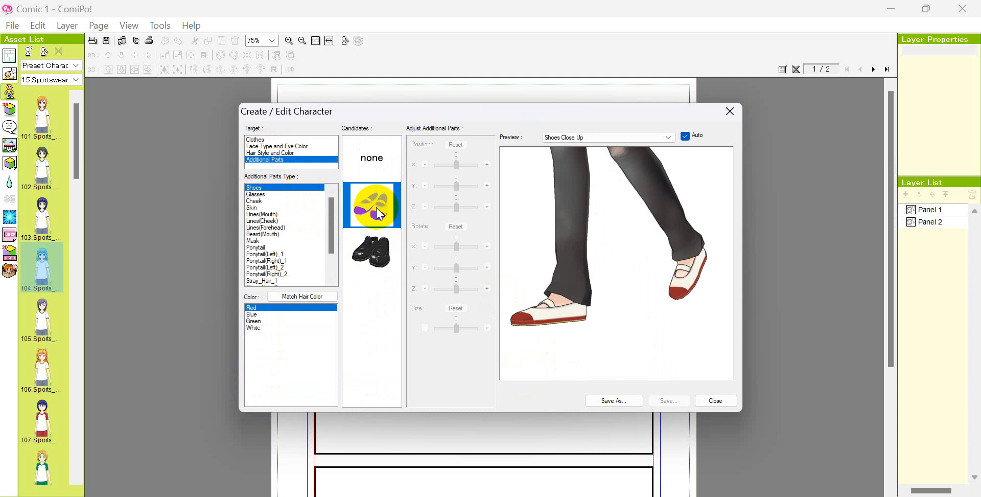
left_click(384, 253)
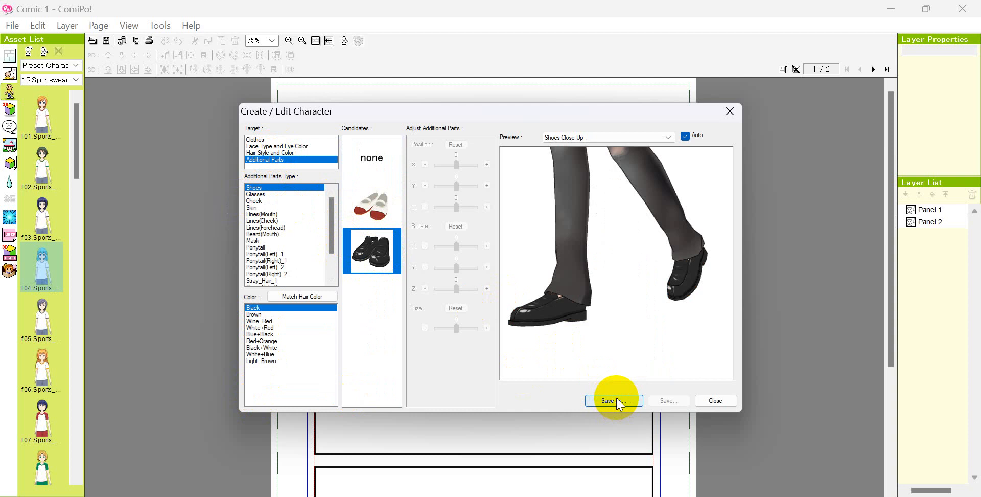
left_click(716, 401)
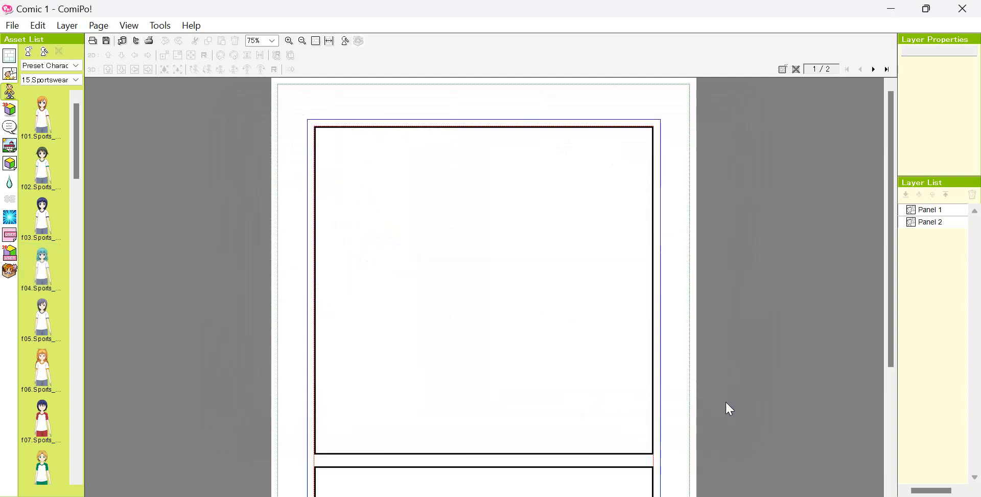
- Try a different outfit and the round-eyed cartoon face on the m03 male sportswear character, and leave the character editor without saving
left_click_drag(77, 162, 105, 311)
double_click(39, 251)
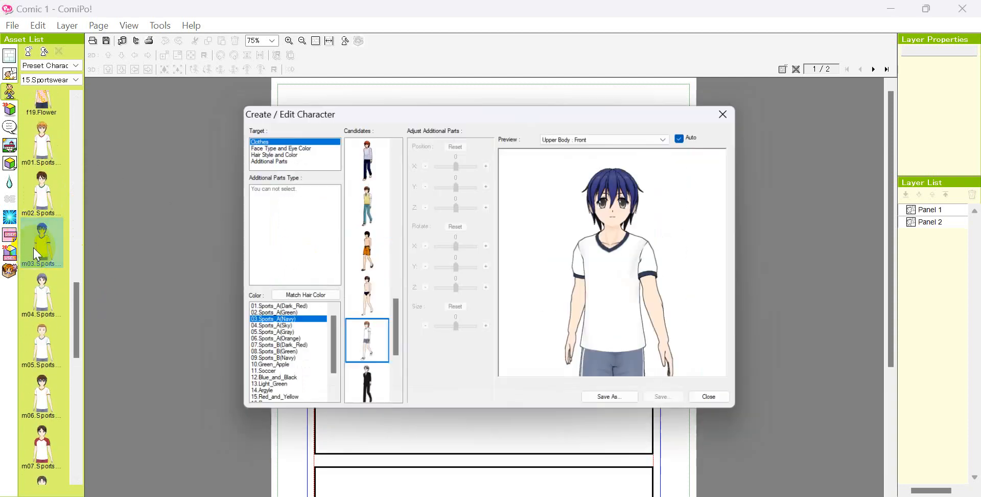
left_click(366, 154)
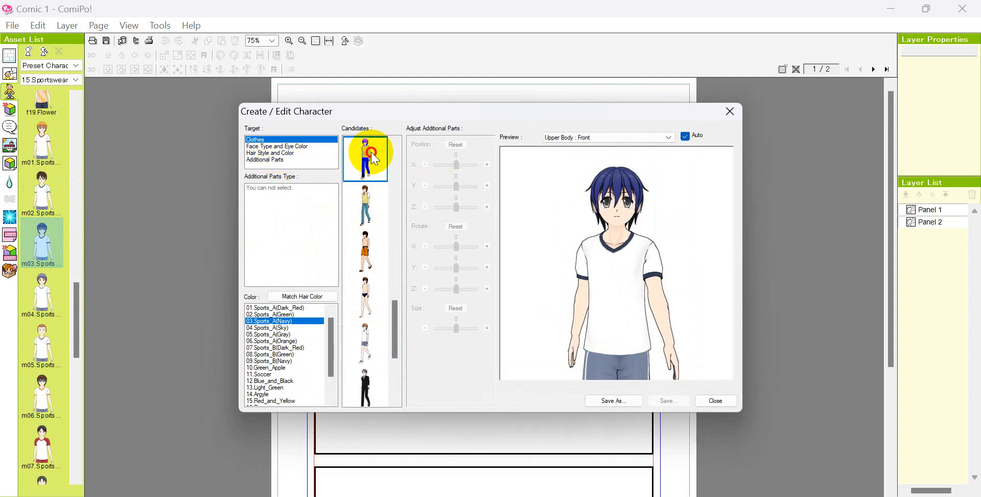
left_click(270, 146)
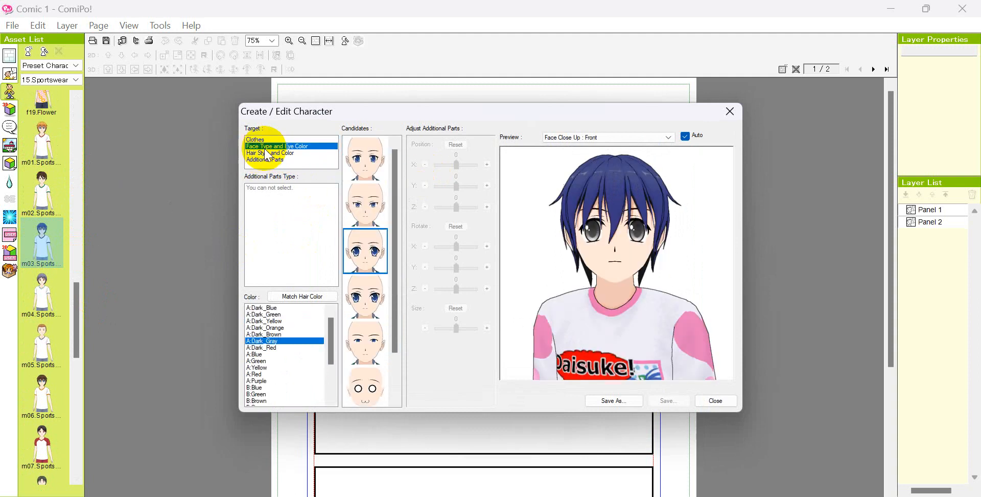
left_click(375, 163)
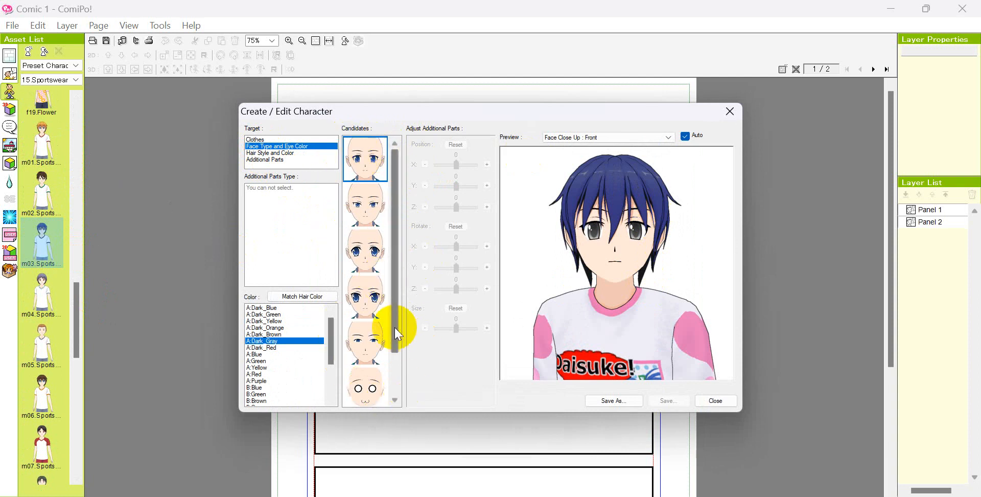
left_click(366, 385)
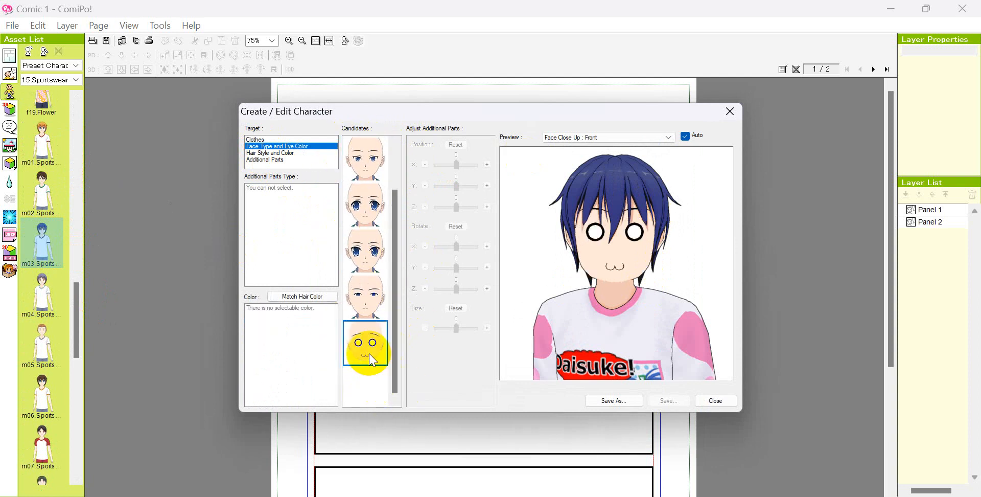
left_click(715, 400)
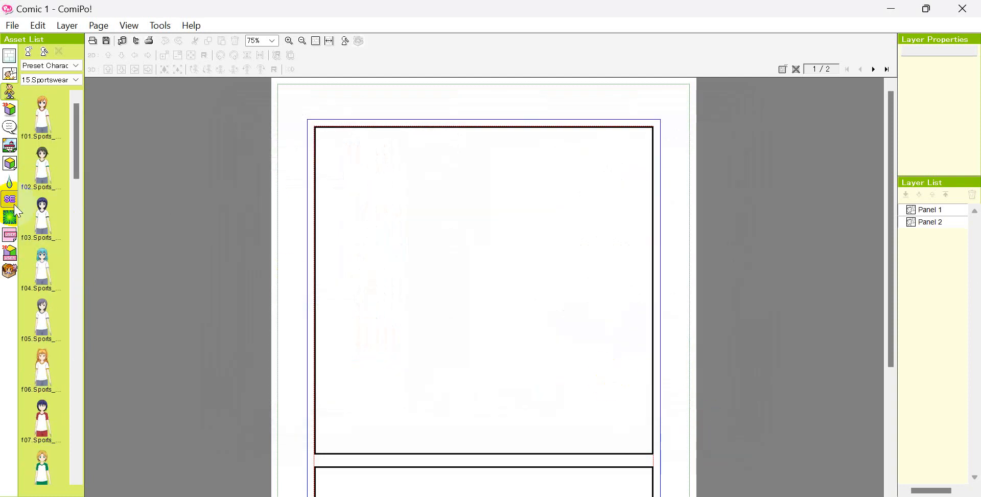
- Open the orange-haired f01 sportswear character for editing and give it the last face type candidate, the round-eyed cartoon face
double_click(41, 112)
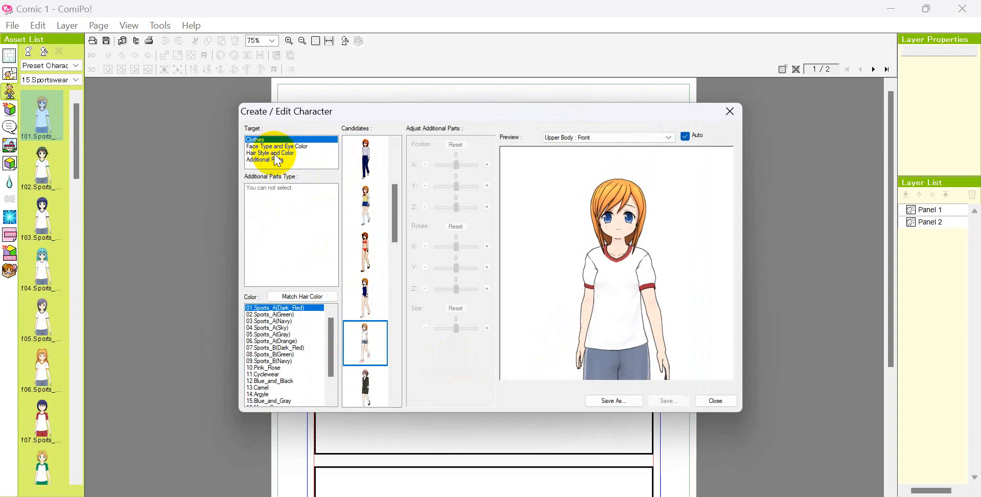
left_click(277, 147)
left_click(364, 342)
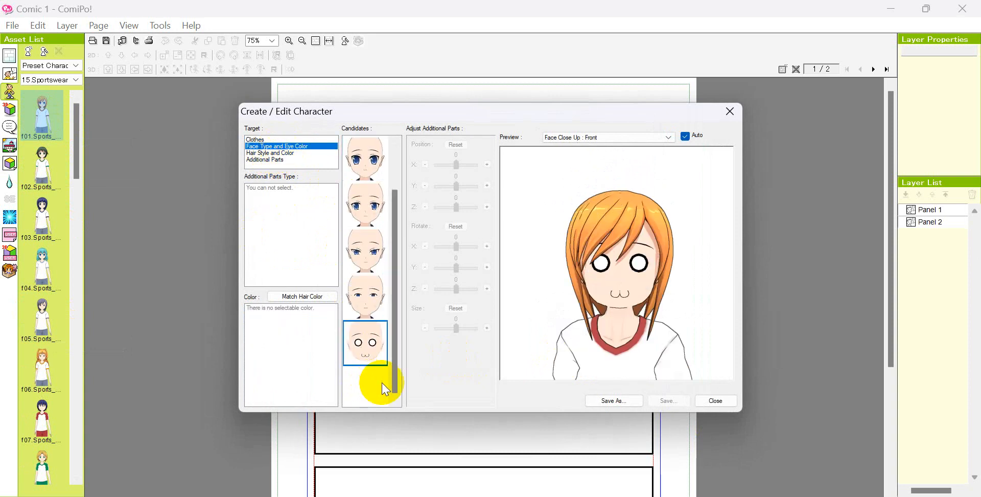
- Save the edited character under the name tes in the Kimia category and close the character editor
left_click(626, 402)
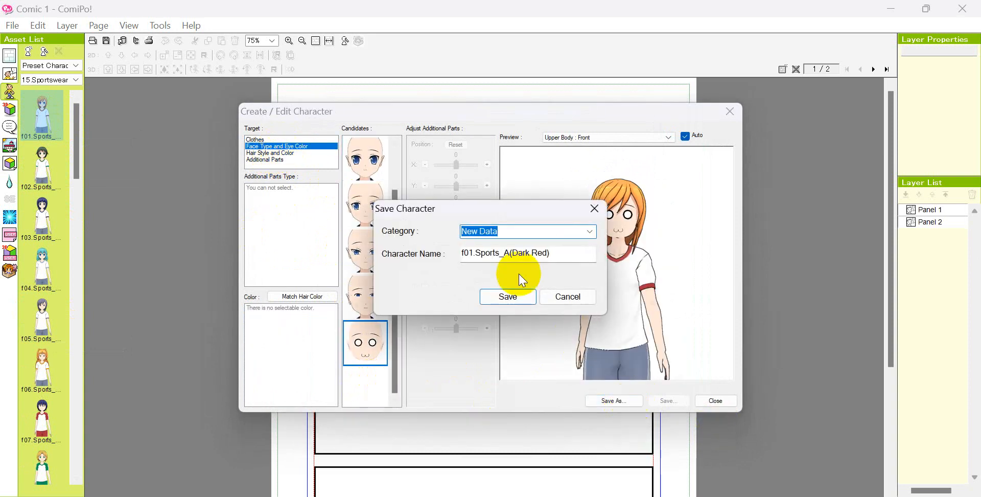
left_click(589, 231)
left_click(568, 276)
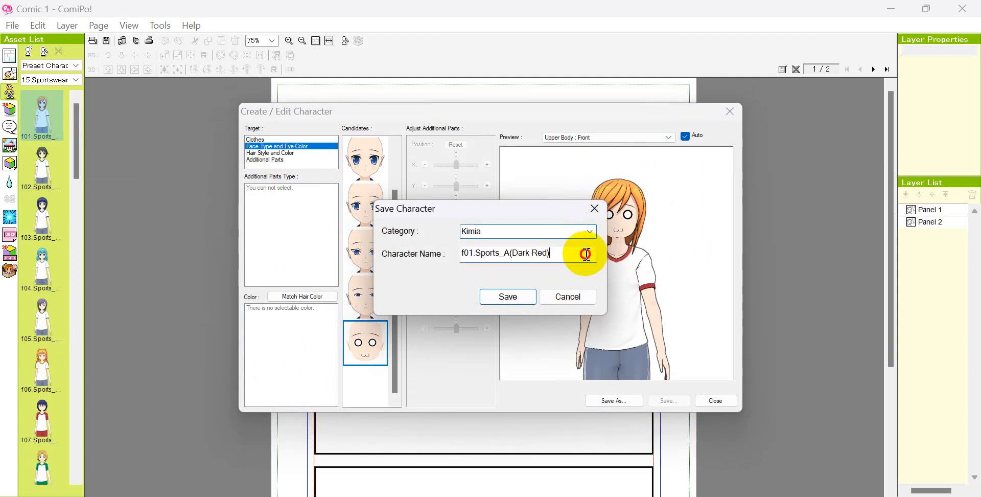
left_click_drag(585, 254, 456, 253)
type("tes")
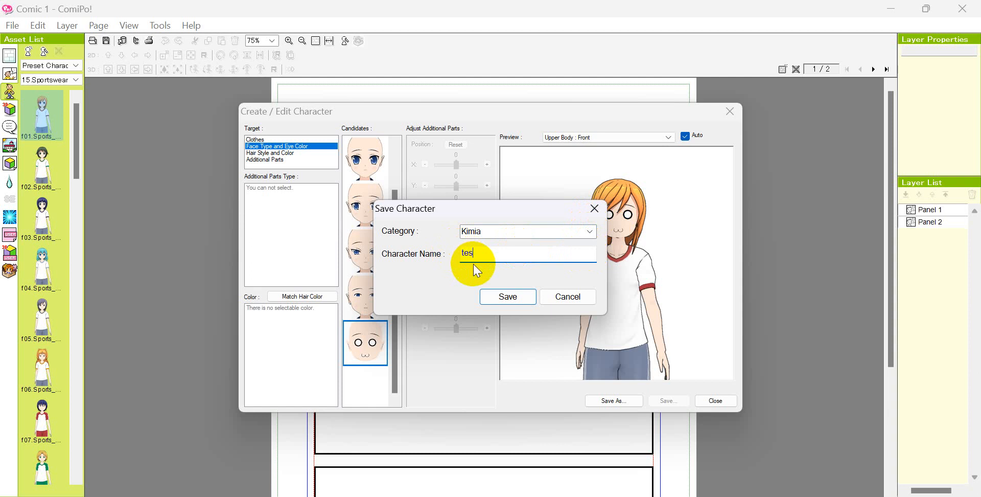
left_click(514, 298)
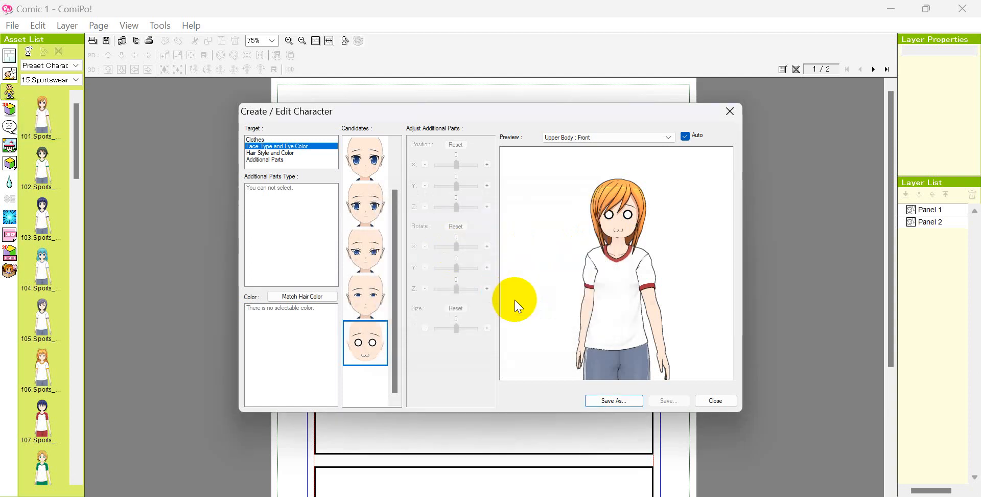
left_click(708, 401)
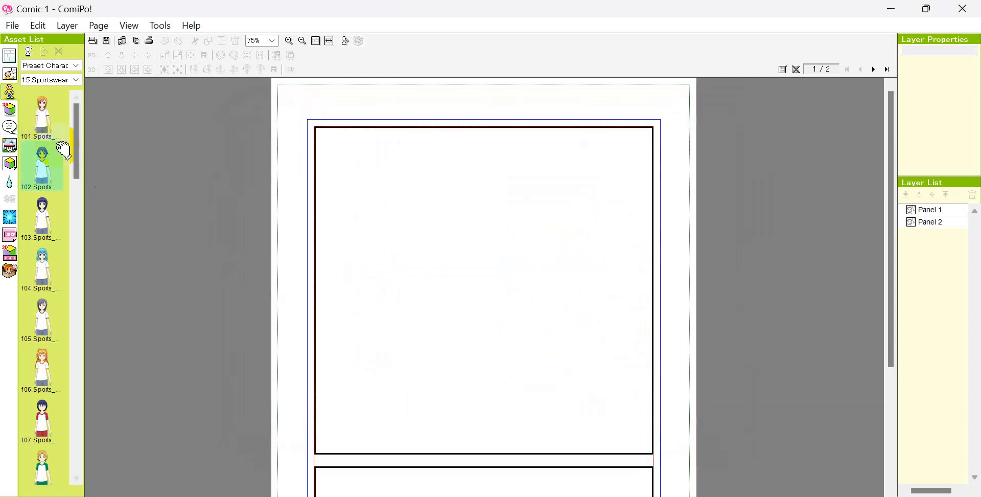
- Place the custom character tes from the Kimia category in Panel 1 and move it fully inside the panel
left_click(51, 79)
left_click(61, 66)
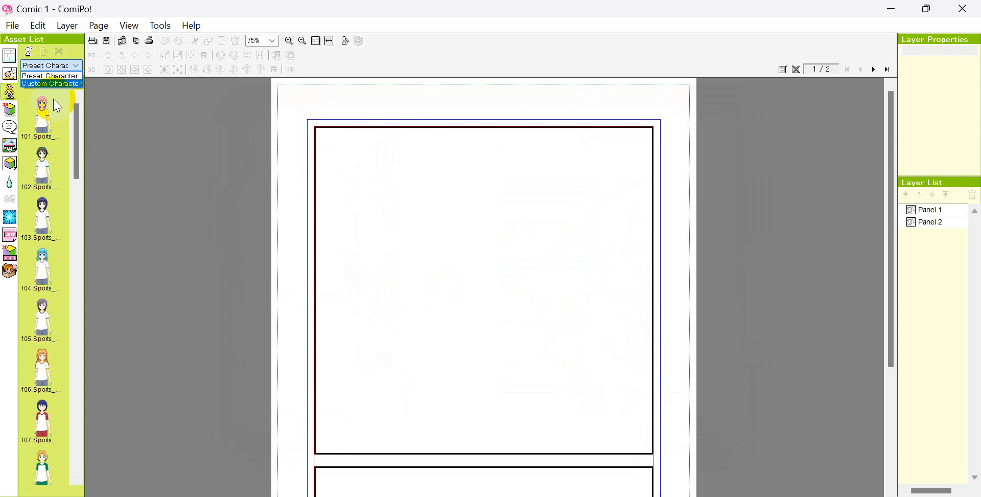
left_click(62, 82)
left_click(51, 80)
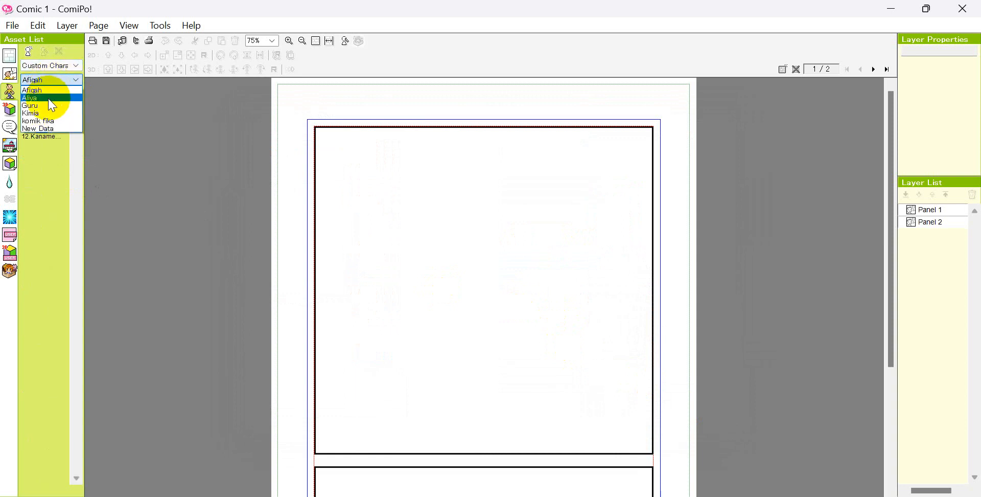
left_click(52, 122)
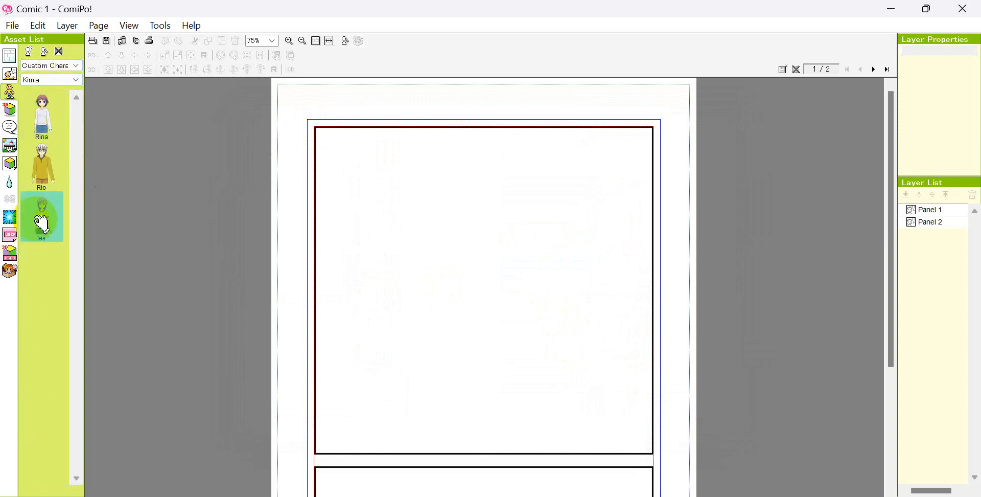
left_click_drag(40, 220, 351, 273)
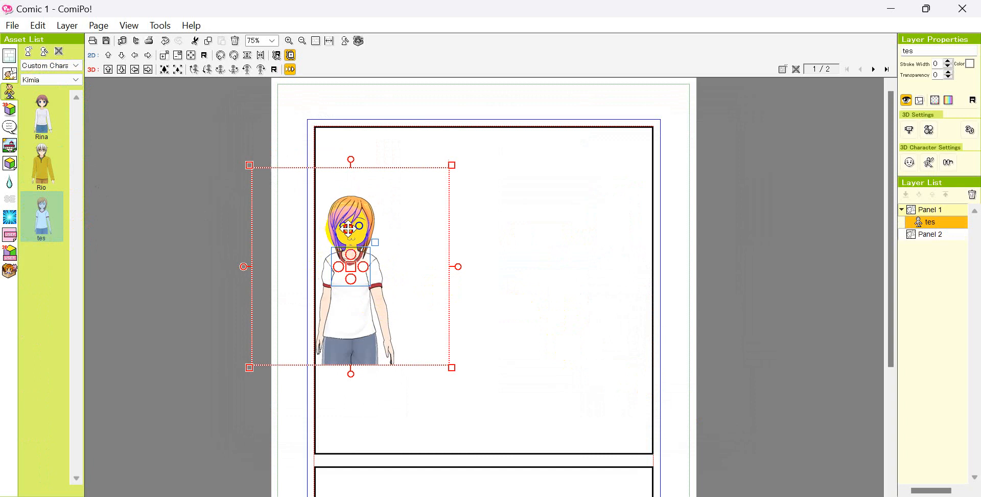
left_click_drag(350, 225, 420, 255)
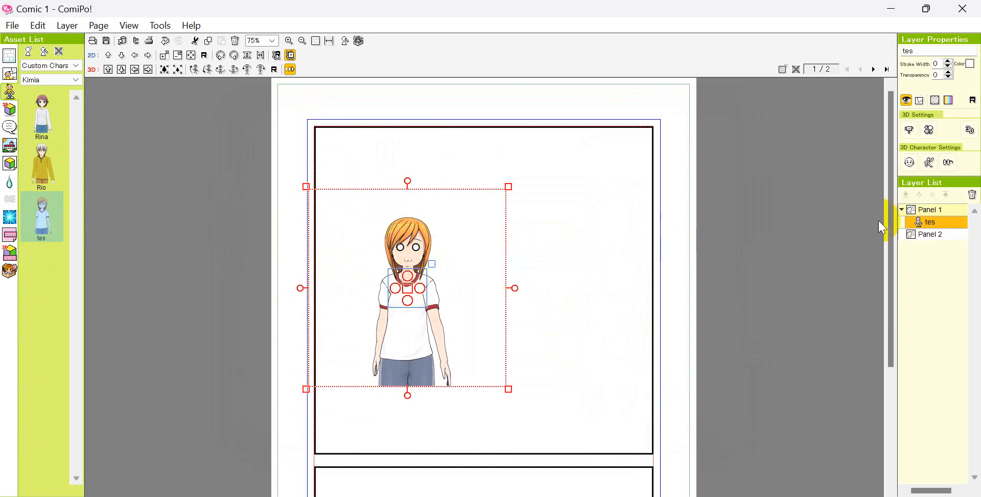
- Start changing the face of tes in Panel 1, list the expressions of all categories and try faces from the second row
left_click(909, 163)
left_click(365, 160)
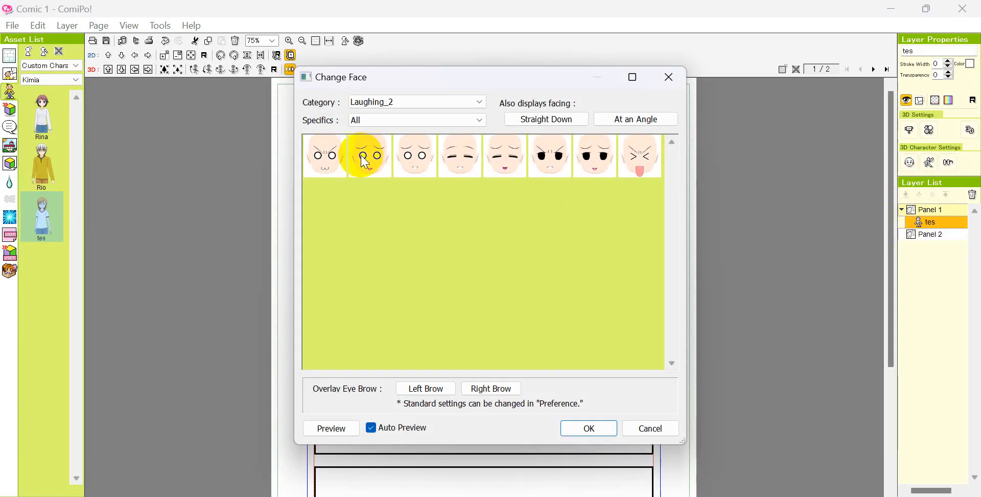
left_click(456, 103)
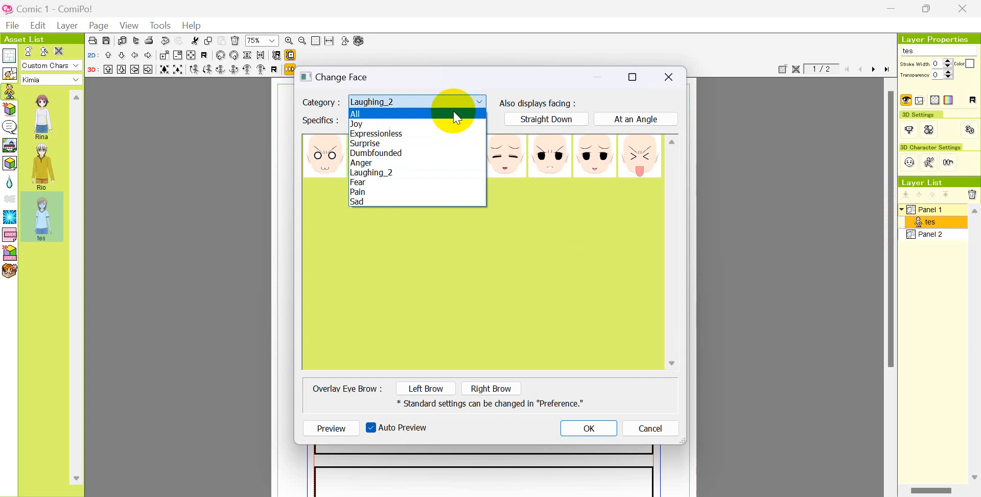
left_click(456, 113)
left_click(593, 210)
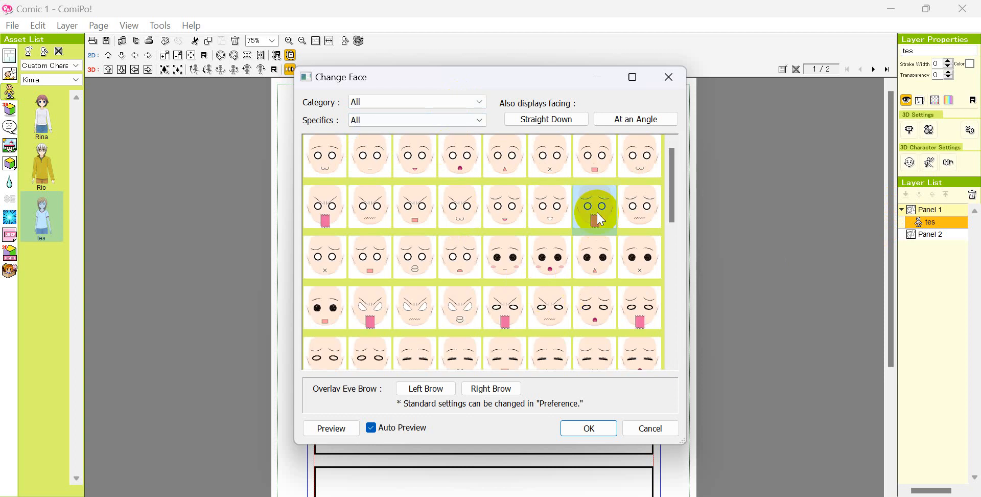
left_click(639, 210)
left_click_drag(562, 83, 785, 78)
- Try further cartoon expressions on tes, including closed-eye and squeezed-eye faces, and leave the face selection without applying one
left_click(640, 254)
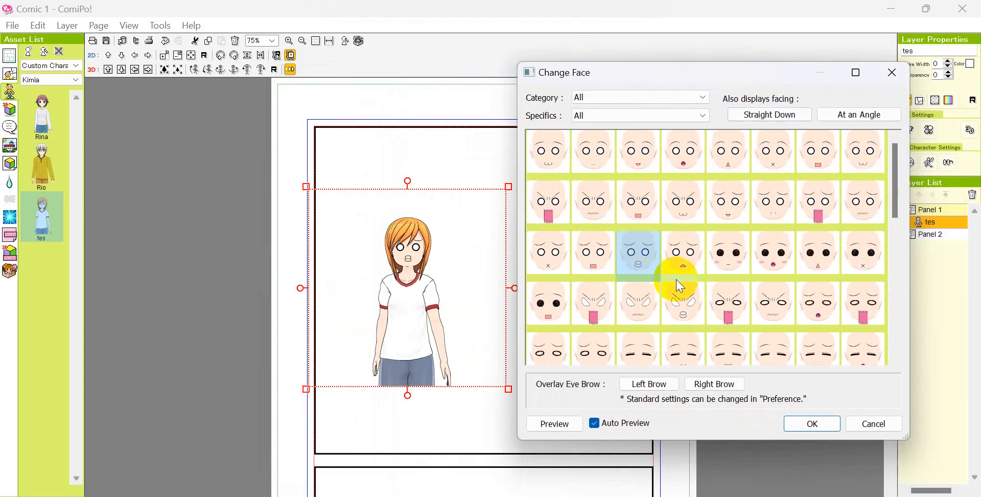
left_click(687, 313)
left_click(778, 348)
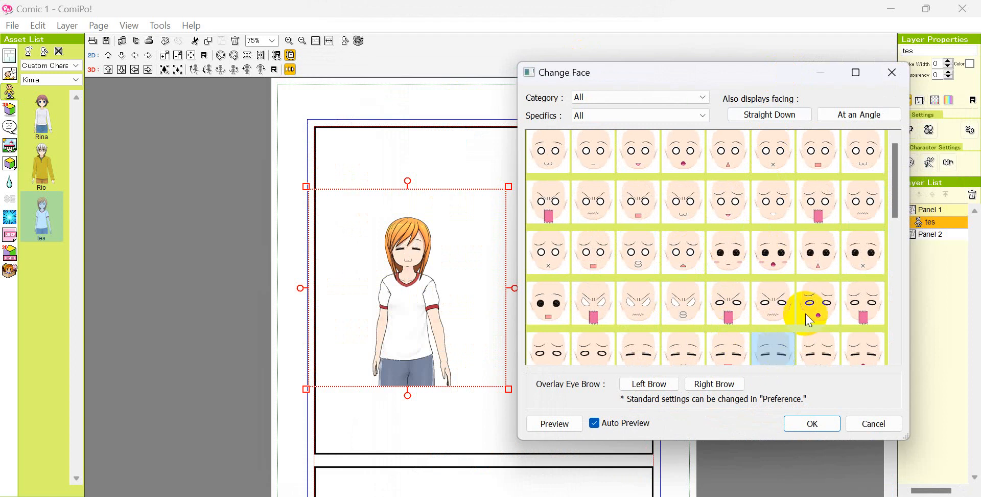
scroll(809, 321, "down", 3)
left_click(724, 349)
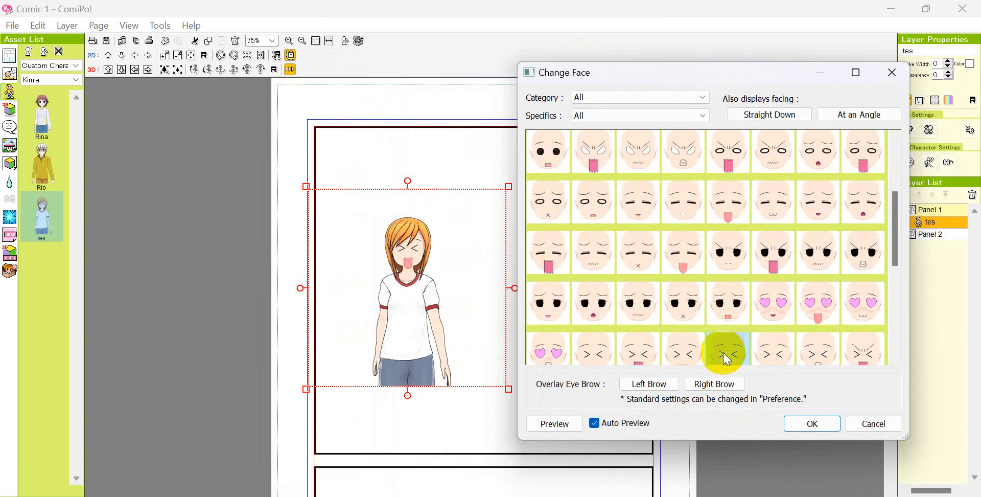
left_click(639, 357)
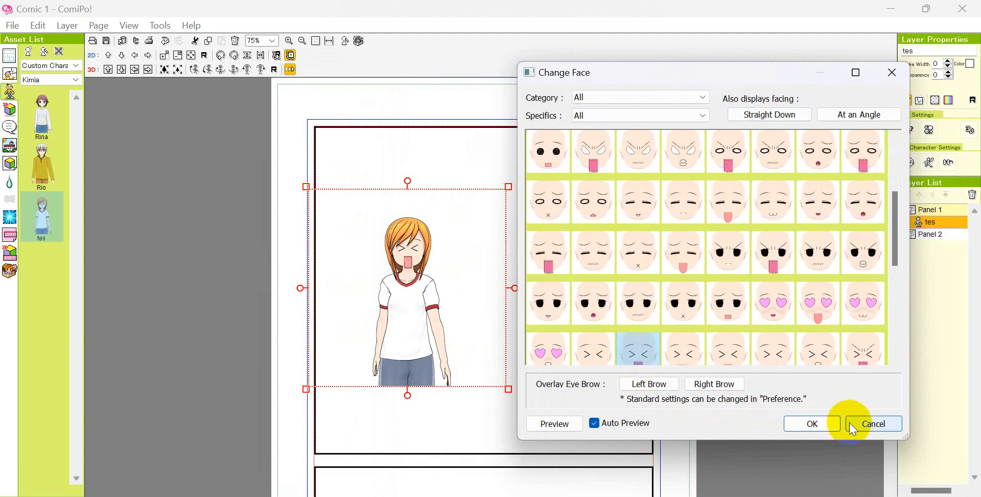
left_click(878, 427)
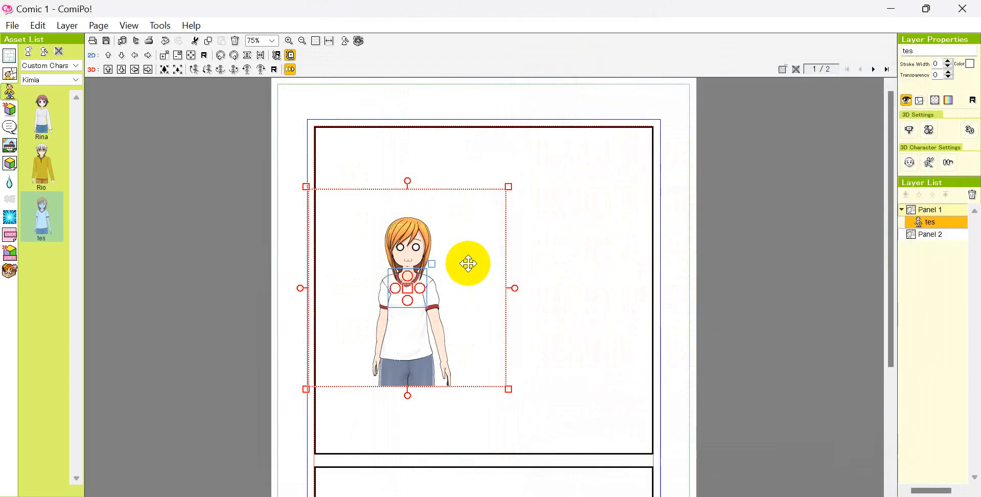
- Delete the tes character from Panel 1
right_click(413, 250)
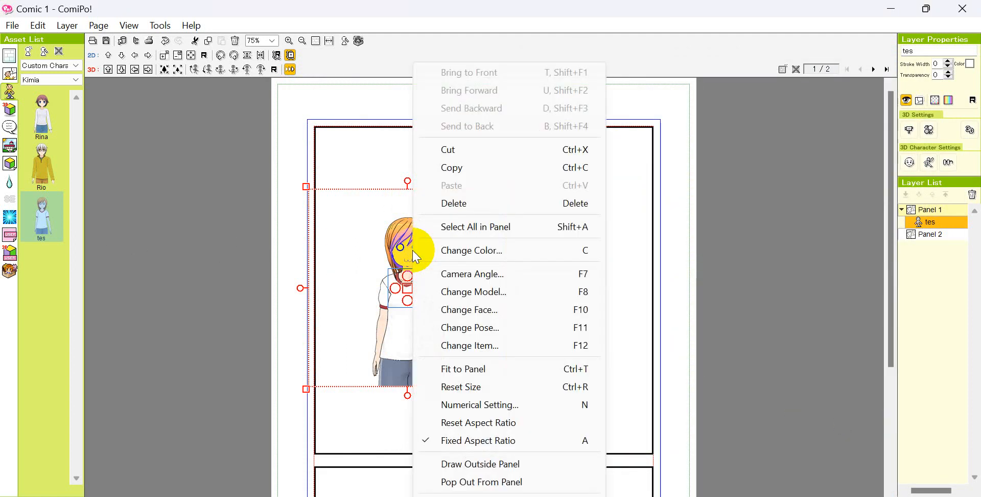
left_click(438, 204)
left_click(491, 317)
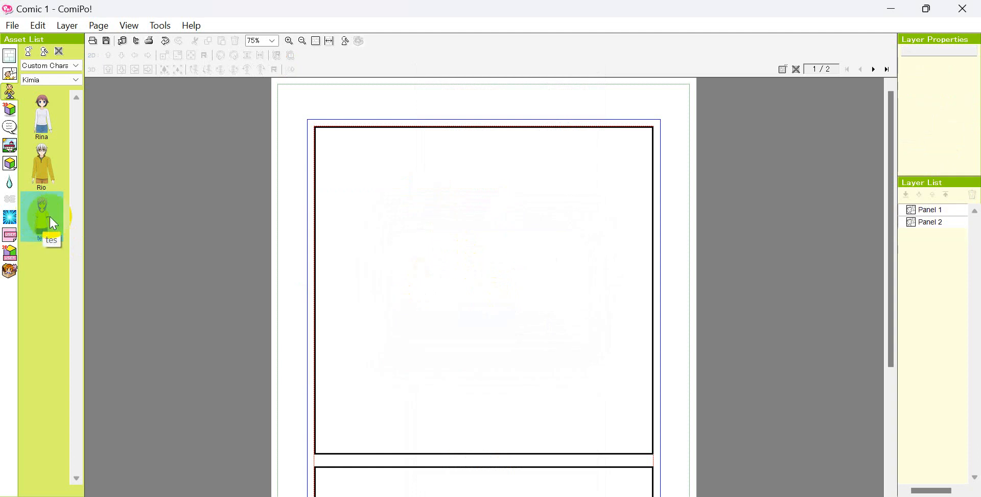
- Give the custom character tes the large-eyed anime face type with A:Dark_Blue eyes, overwrite its saved data and close the editor
double_click(41, 212)
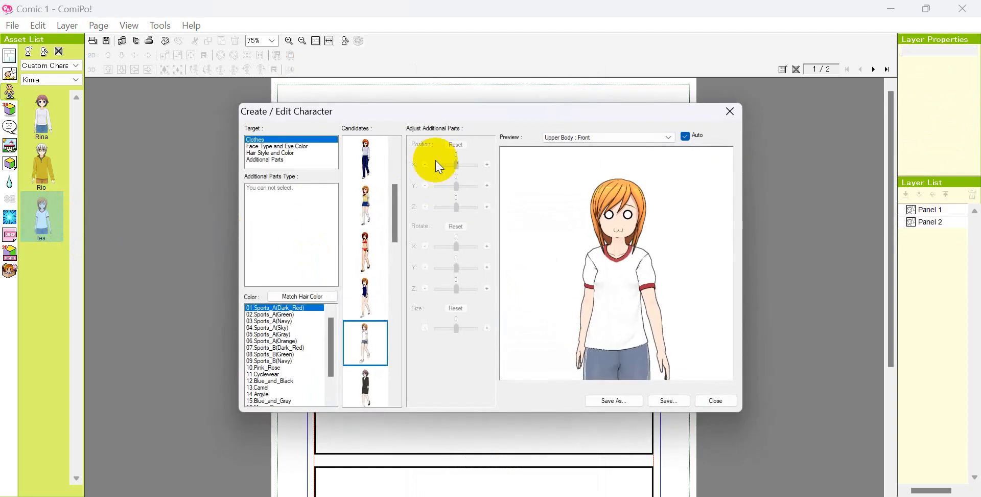
left_click(268, 146)
left_click(378, 205)
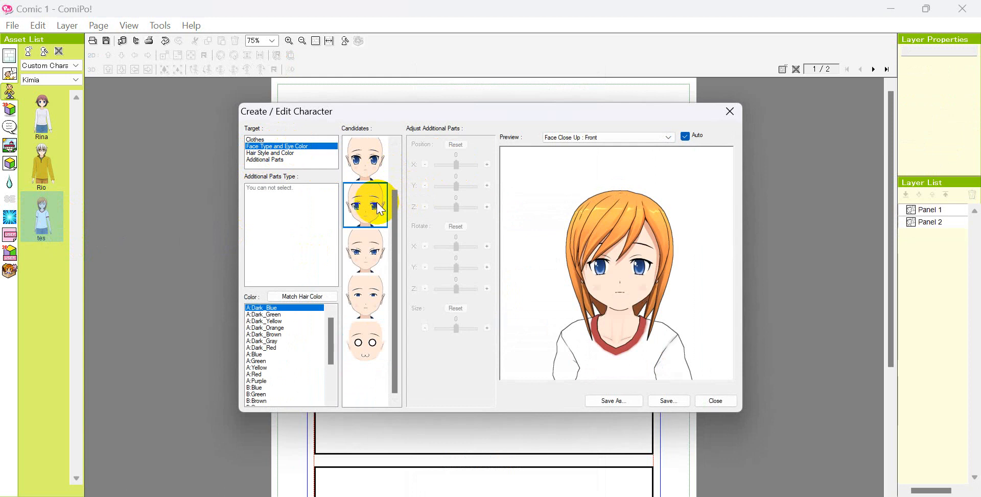
left_click(366, 165)
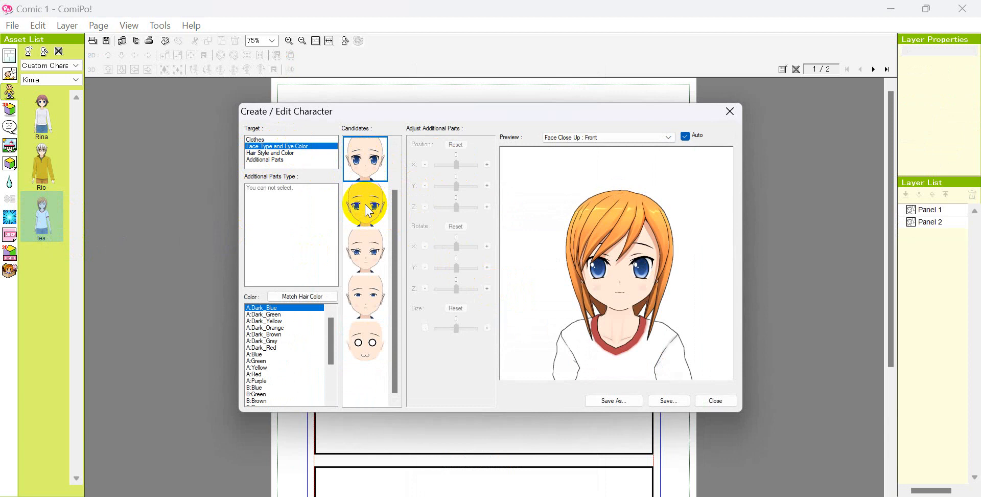
left_click(680, 402)
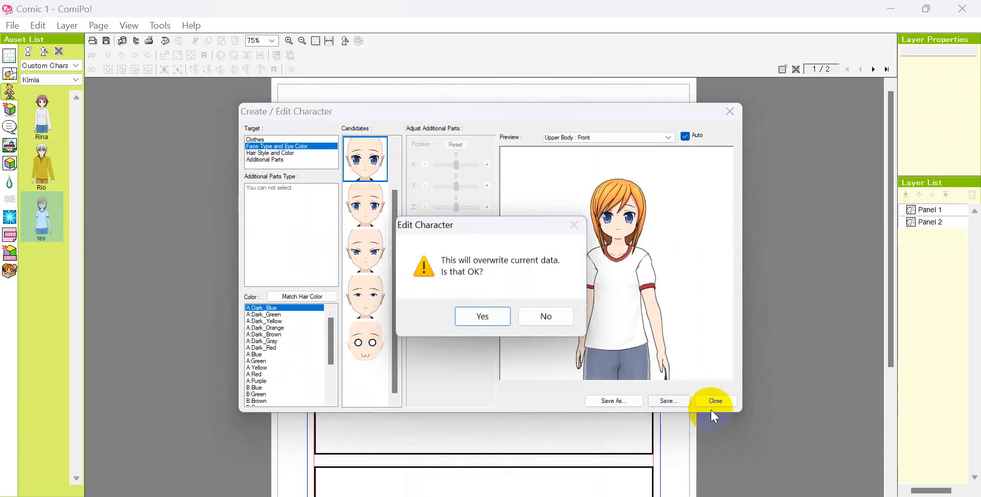
left_click(482, 314)
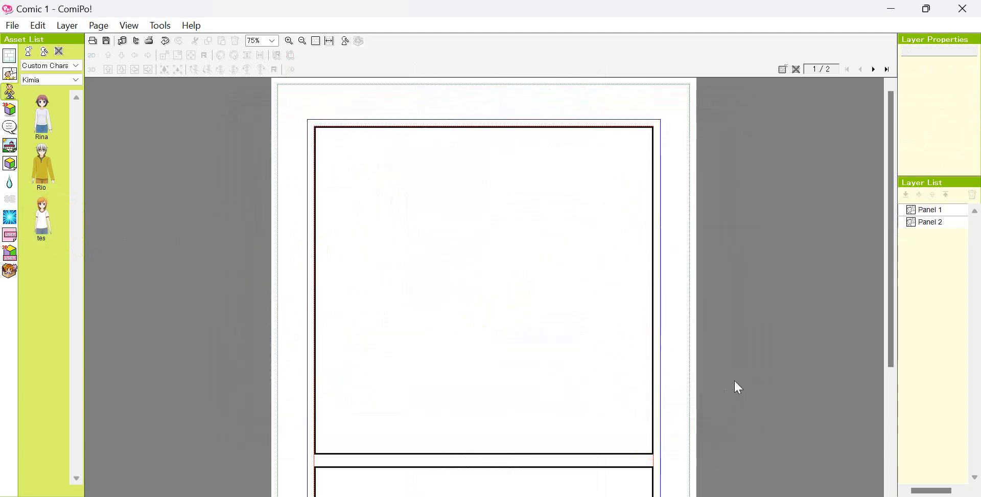
- Place the edited tes character in Panel 1 and try the open-mouthed expressions from the third row of its face list
left_click_drag(43, 227, 379, 278)
left_click(910, 165)
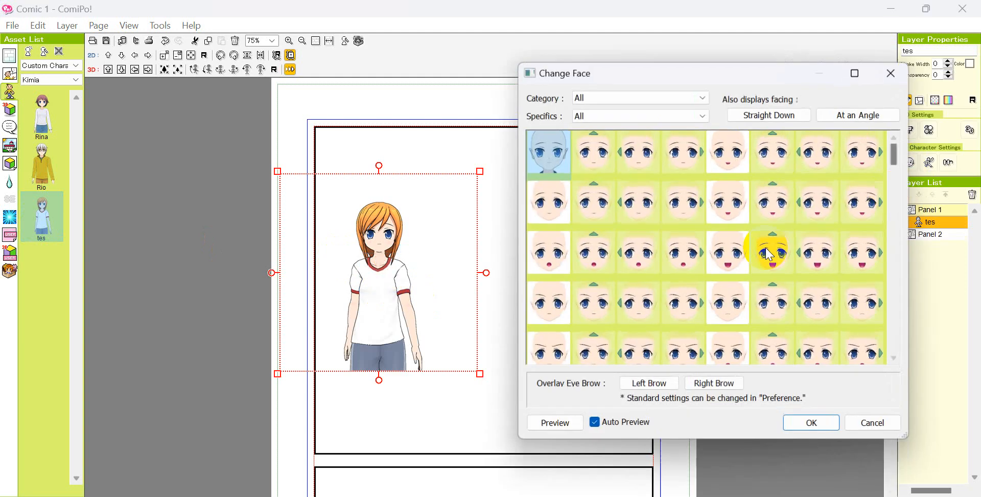
left_click(594, 253)
left_click(639, 253)
left_click(729, 265)
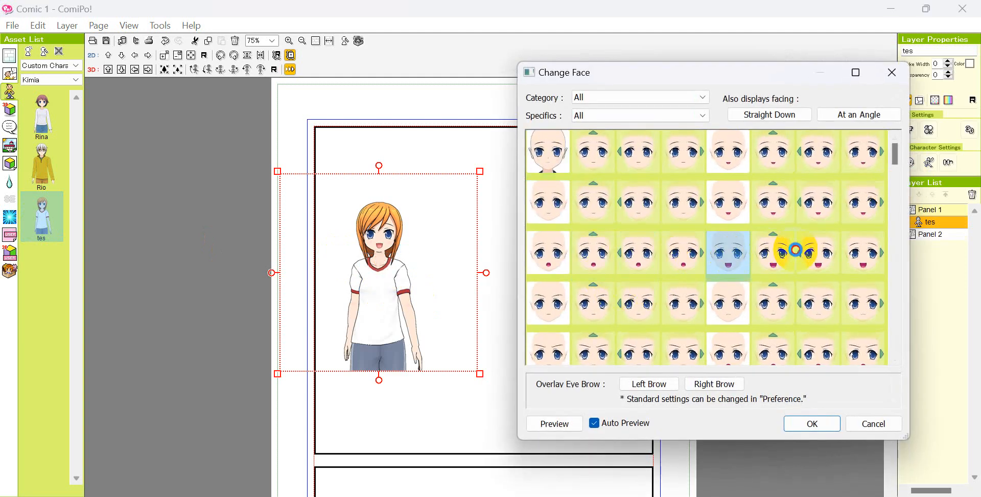
left_click(816, 258)
left_click(600, 263)
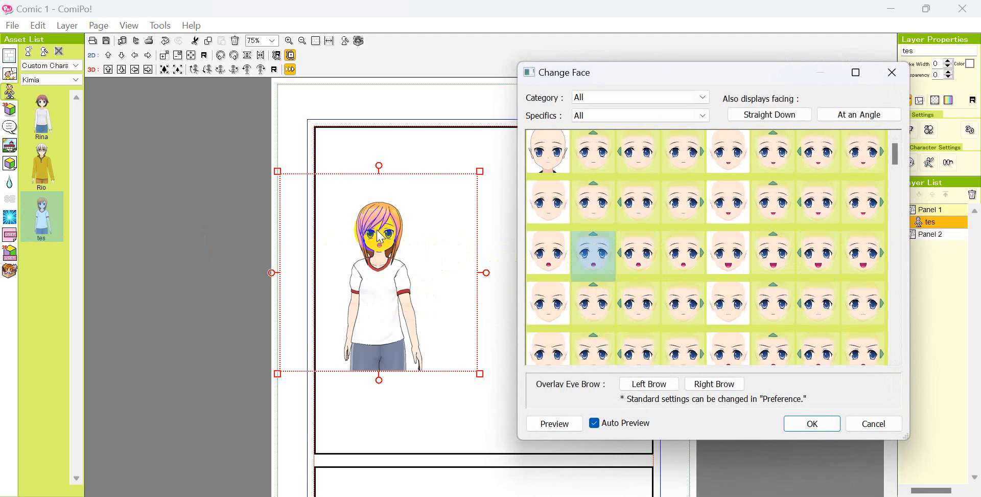
left_click(684, 254)
left_click(780, 254)
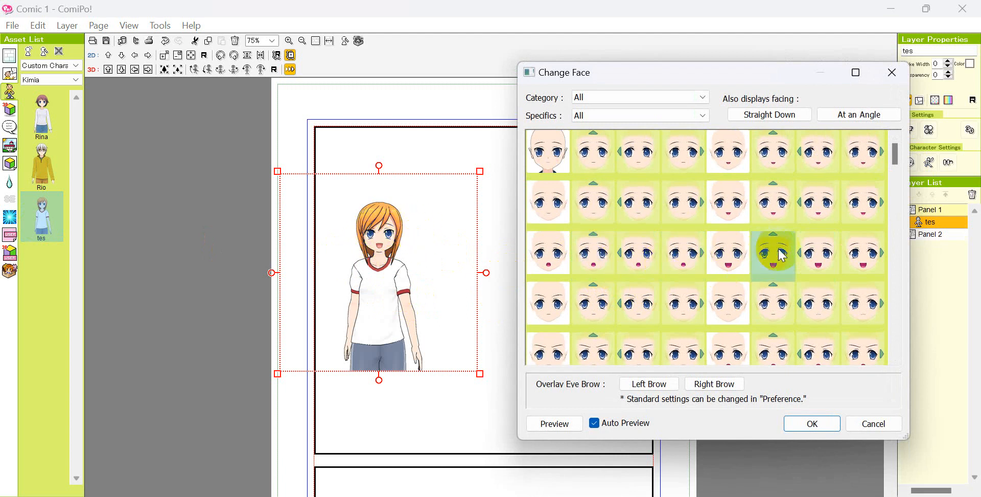
left_click(859, 253)
- Try the fourth-row and frowning fifth-row expressions, with their different gaze directions, on tes
left_click(813, 307)
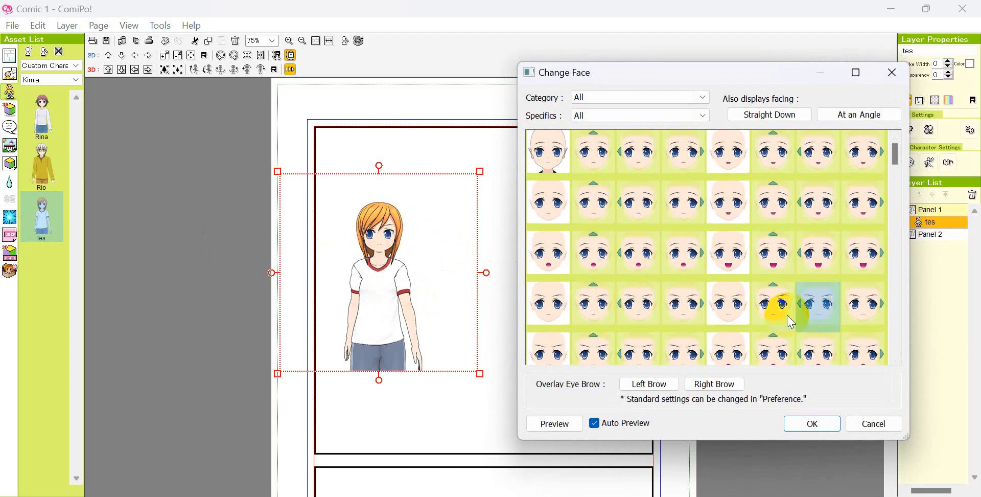
left_click(781, 312)
left_click(620, 311)
left_click(552, 320)
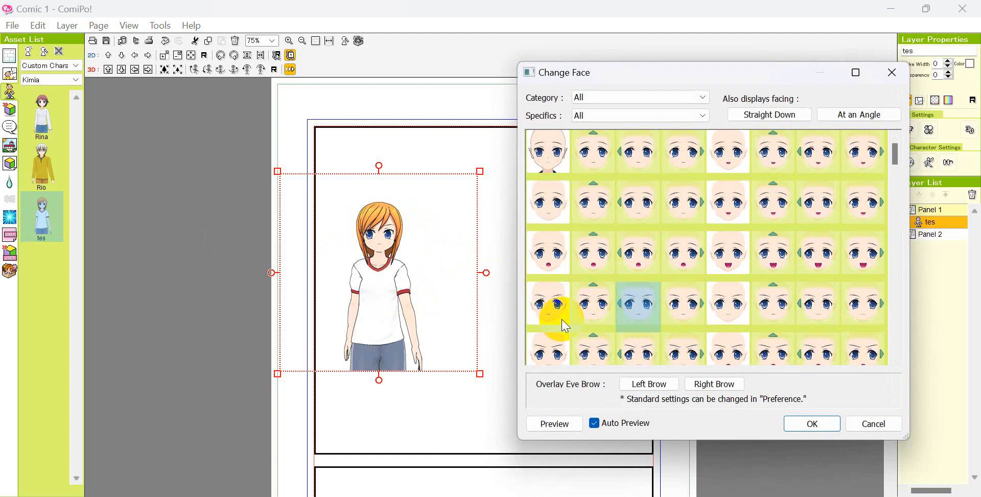
left_click(562, 362)
left_click(594, 352)
left_click(639, 352)
left_click(683, 353)
left_click(728, 353)
left_click(811, 352)
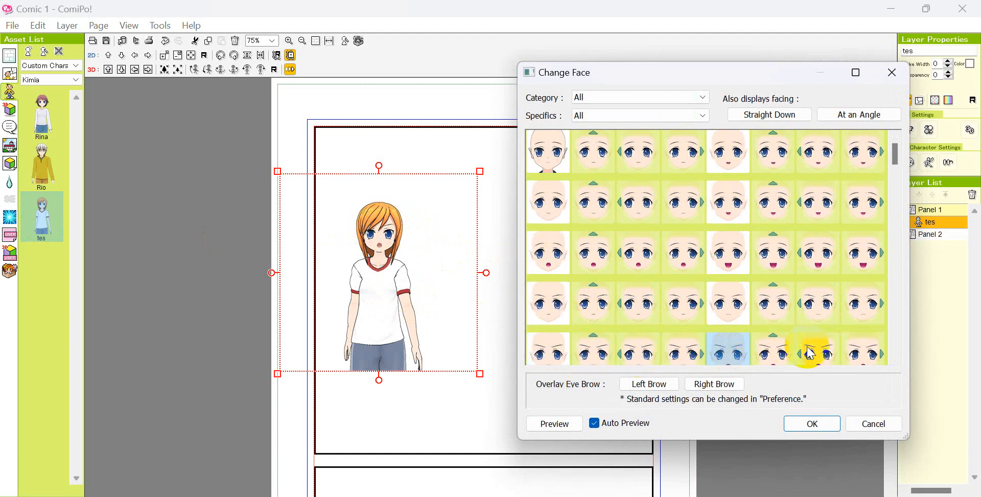
left_click(774, 352)
left_click(828, 353)
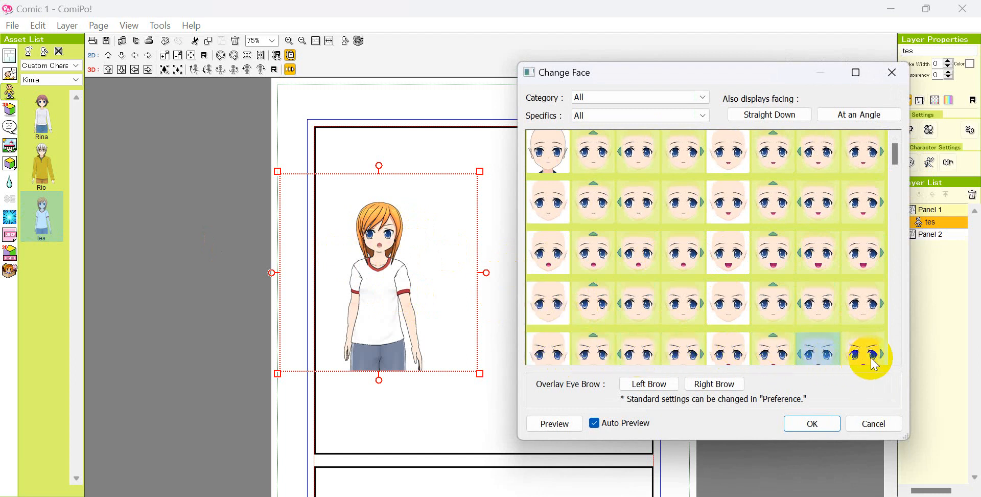
left_click(871, 358)
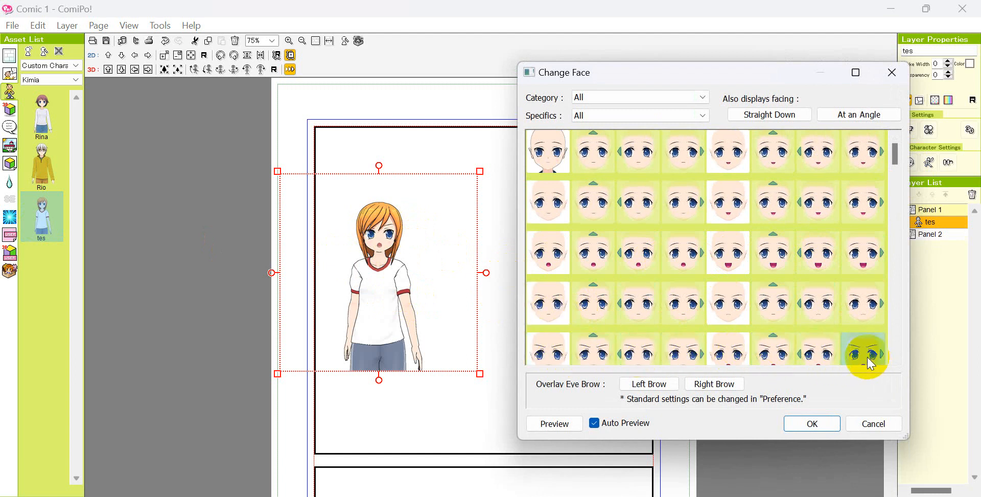
- Discard the face change and remove the tes character from Panel 1
left_click(889, 424)
key("Delete")
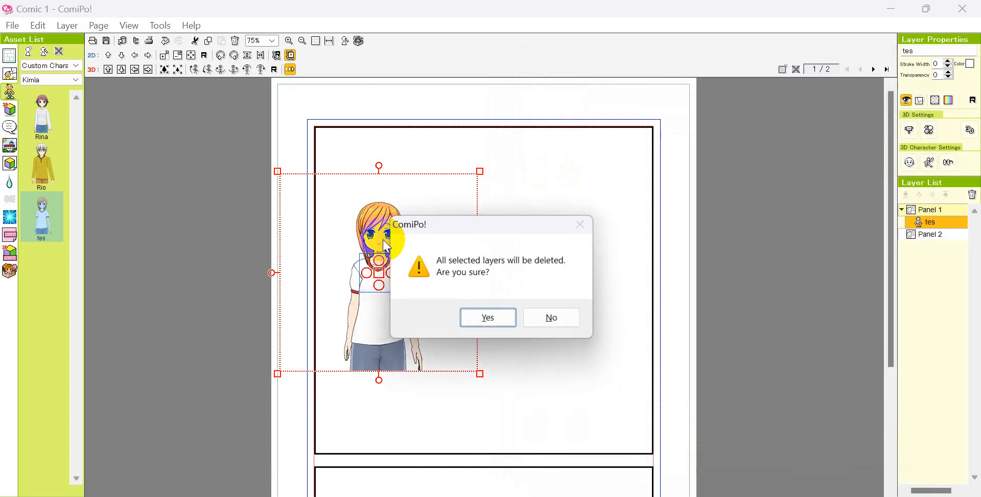
left_click(478, 313)
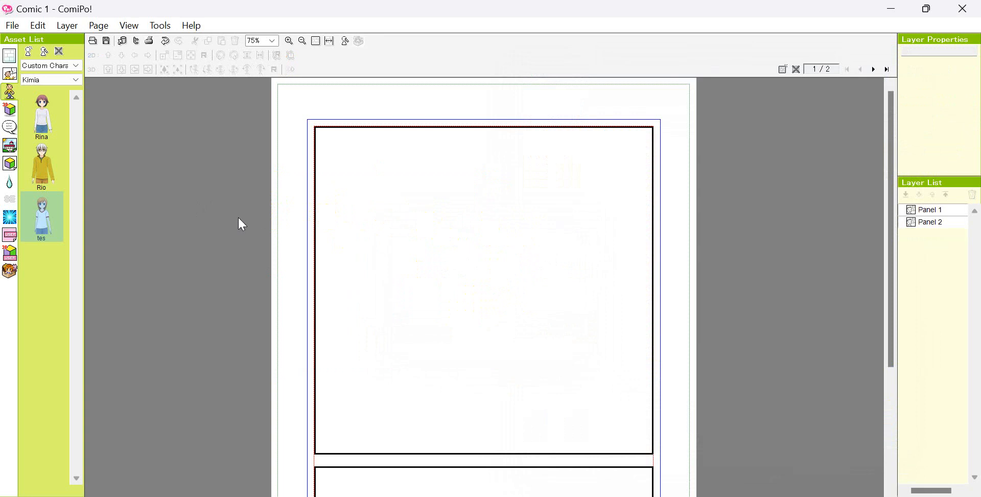
left_click(47, 174)
left_click(41, 123)
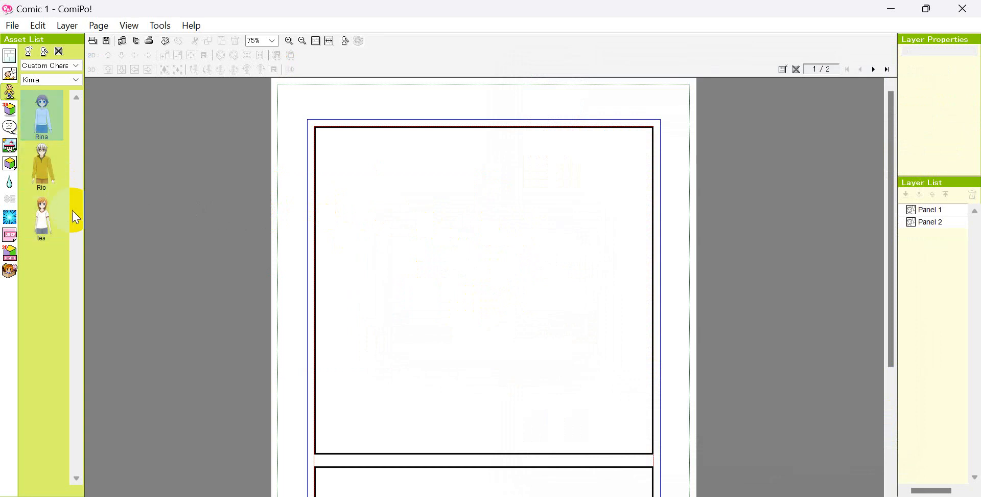
left_click(49, 180)
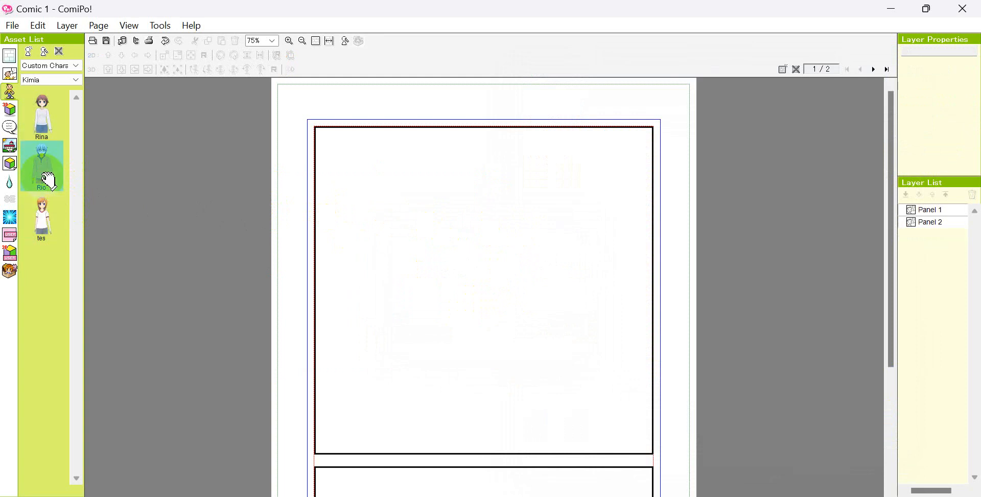
left_click(44, 132)
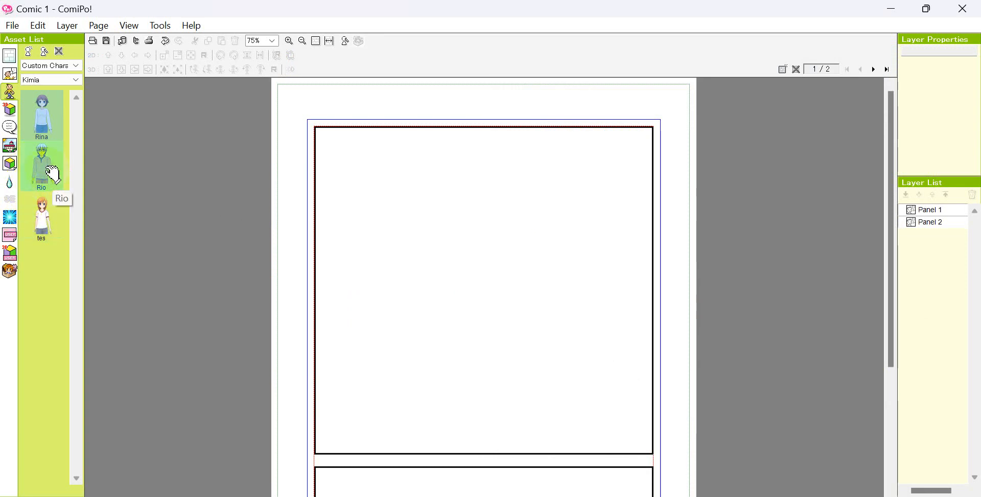
- Browse the background image library, viewing the 01.Joy & Calm category and the 11.Sky & Weather category
left_click(10, 147)
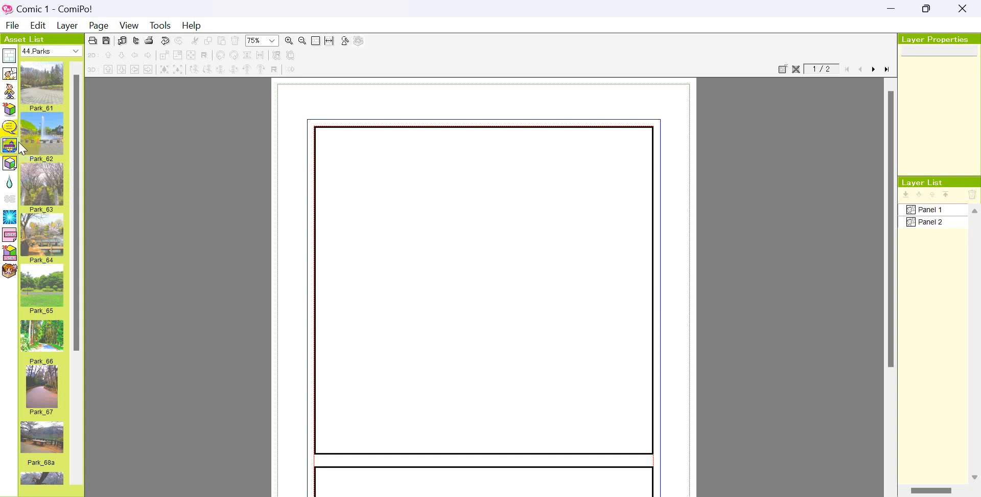
left_click(12, 132)
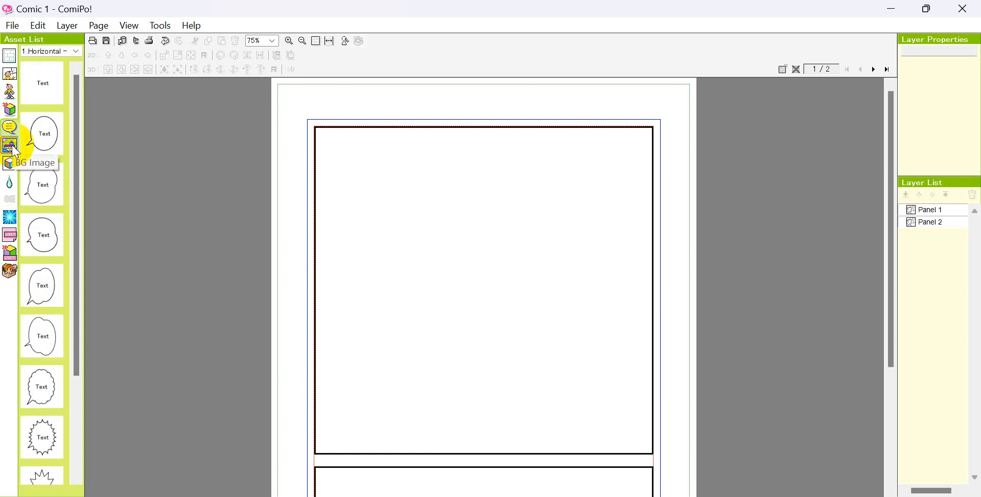
left_click(10, 147)
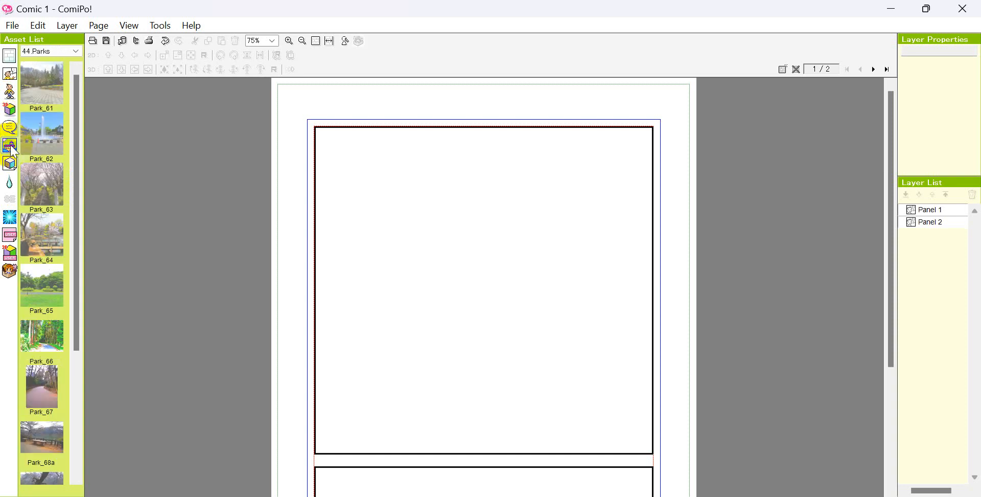
left_click(76, 51)
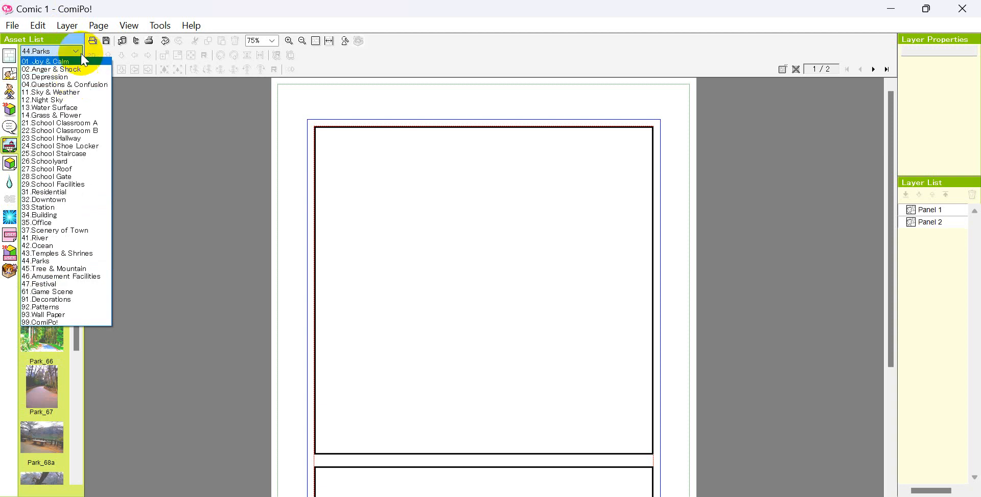
left_click(78, 62)
left_click(76, 51)
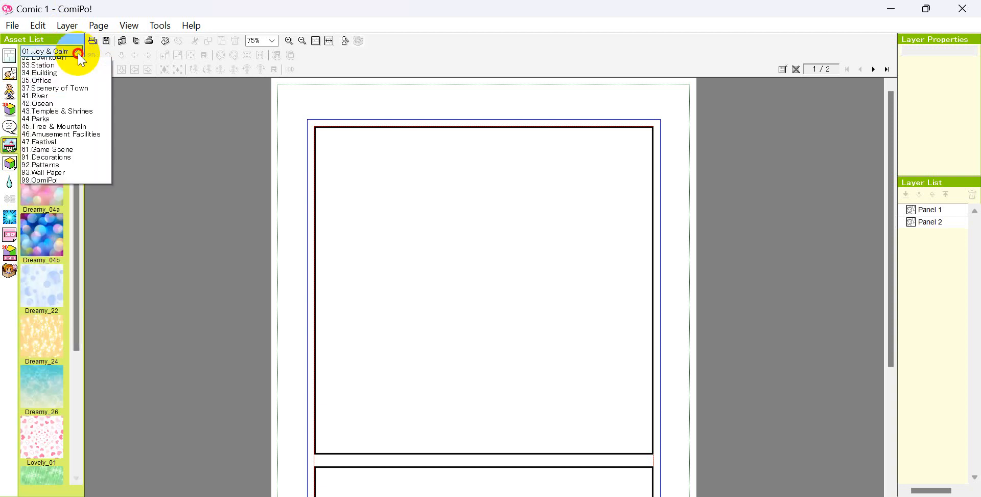
left_click(76, 93)
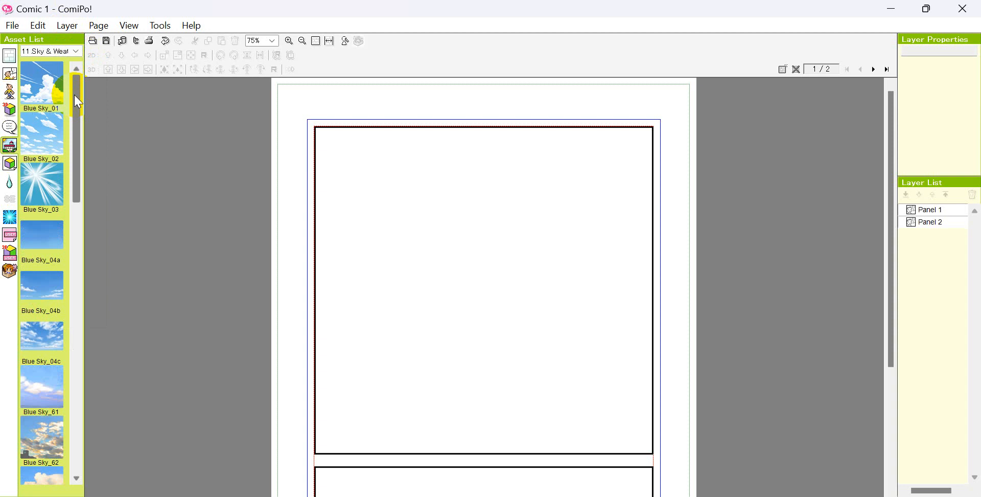
- Fill Panel 1 with the Residential_61 tree-lined street background from the 31.Residential category
left_click(75, 51)
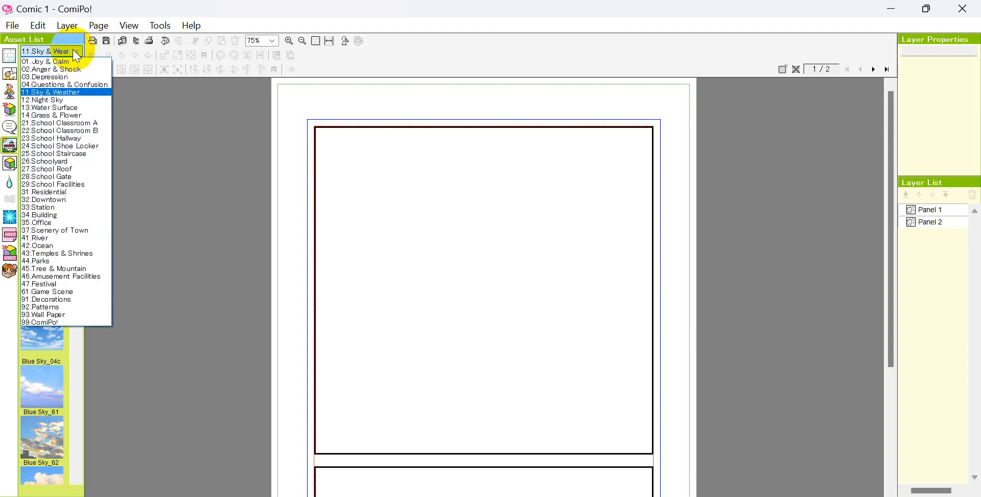
left_click(87, 192)
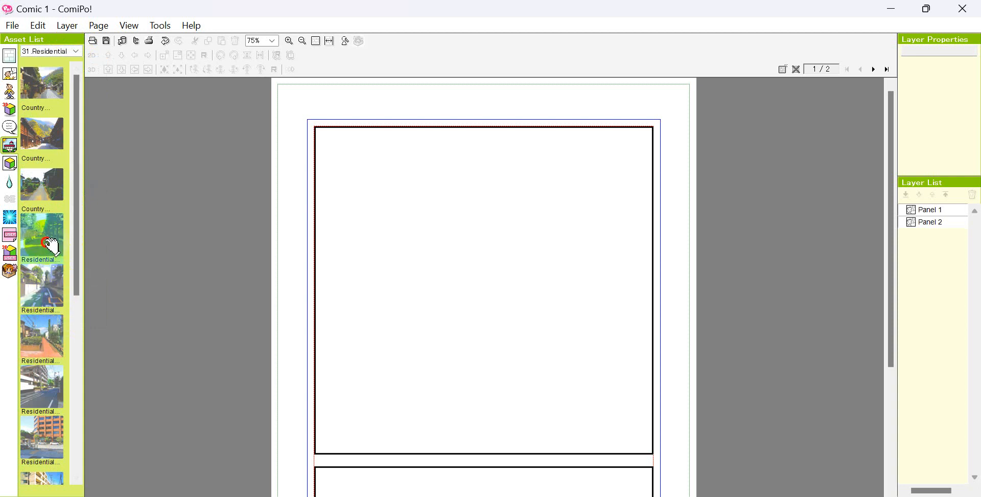
left_click_drag(52, 247, 383, 355)
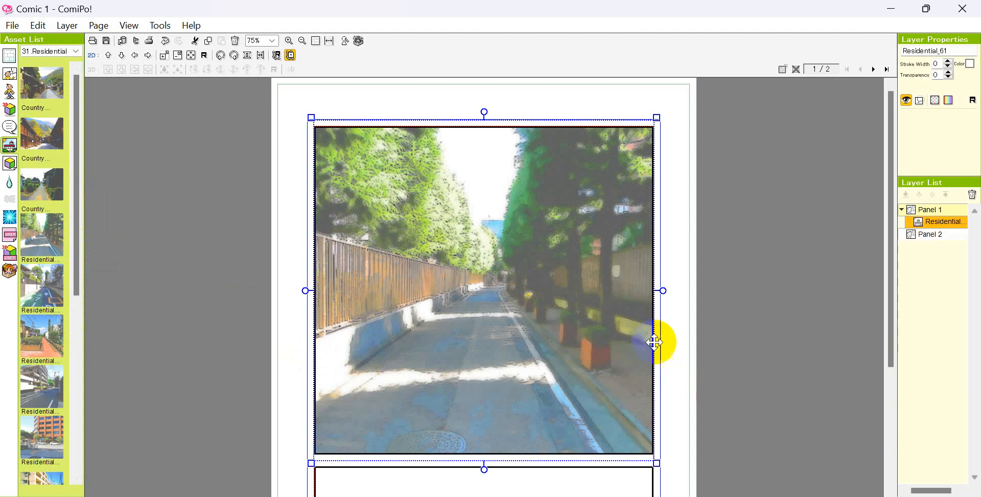
left_click(740, 355)
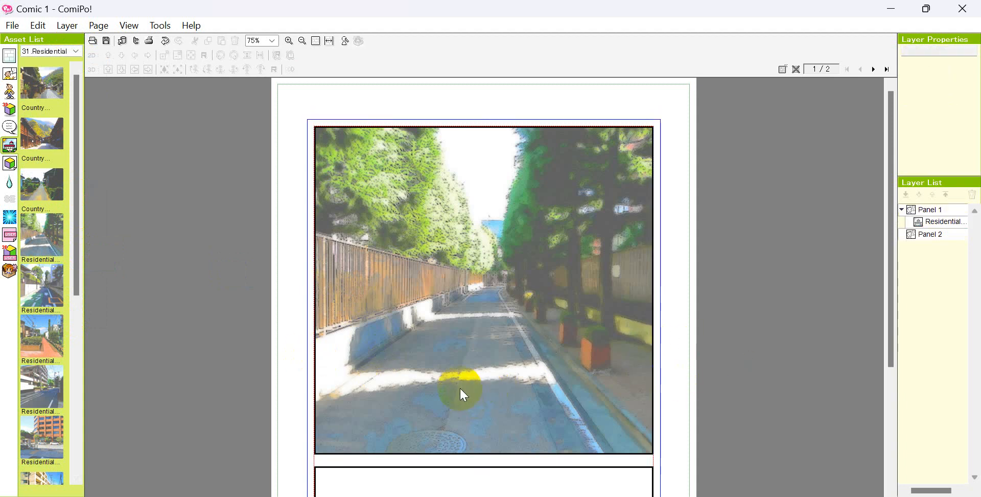
left_click(10, 92)
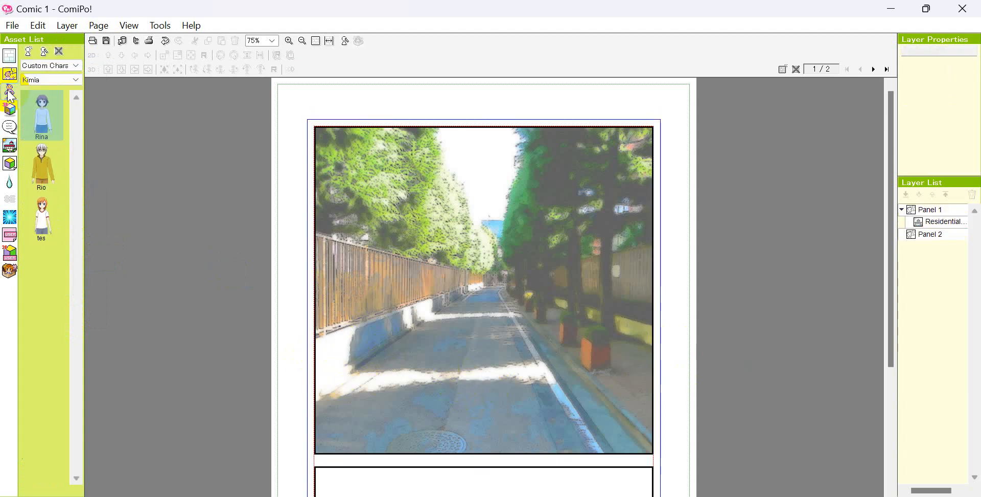
left_click_drag(41, 164, 134, 227)
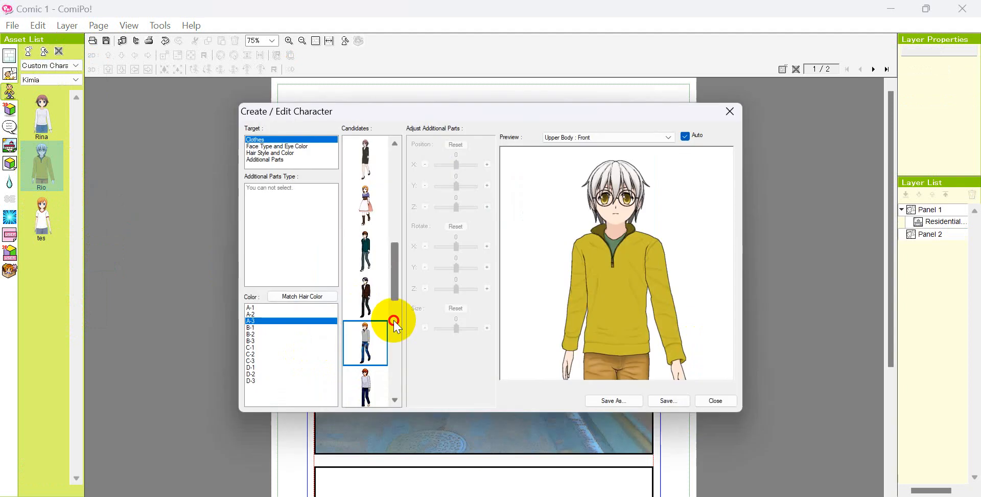
left_click(735, 407)
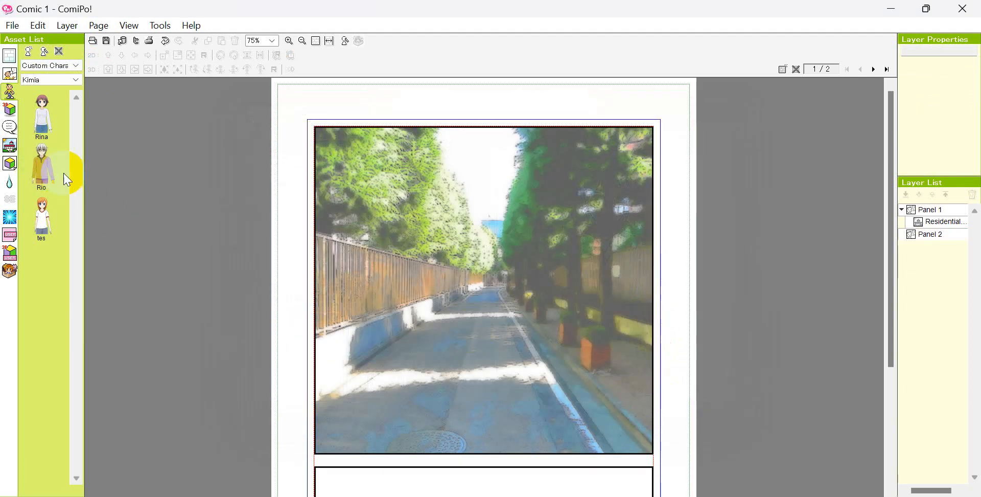
left_click(11, 77)
left_click(10, 91)
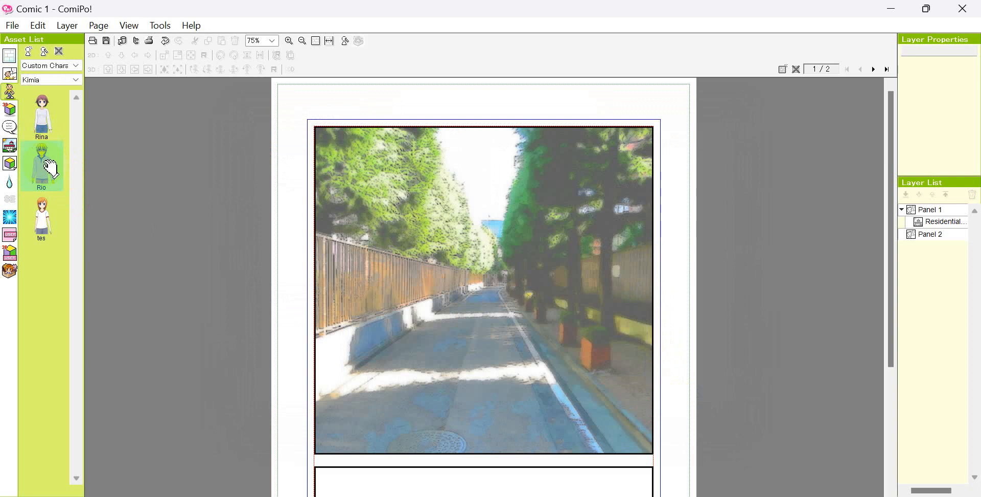
- Place the custom character Rio in Panel 1 and give him a pose from the Run category
left_click_drag(44, 168, 167, 235)
left_click_drag(477, 349, 471, 354)
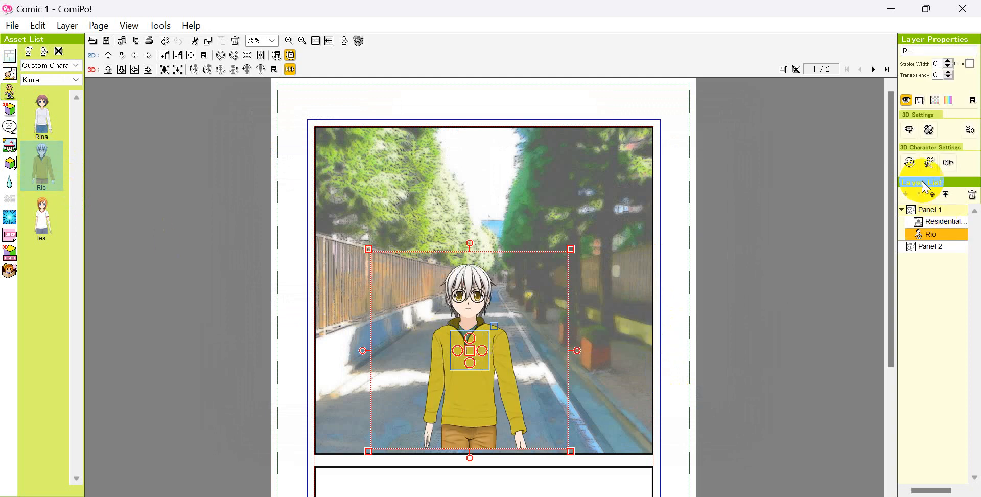
left_click(935, 164)
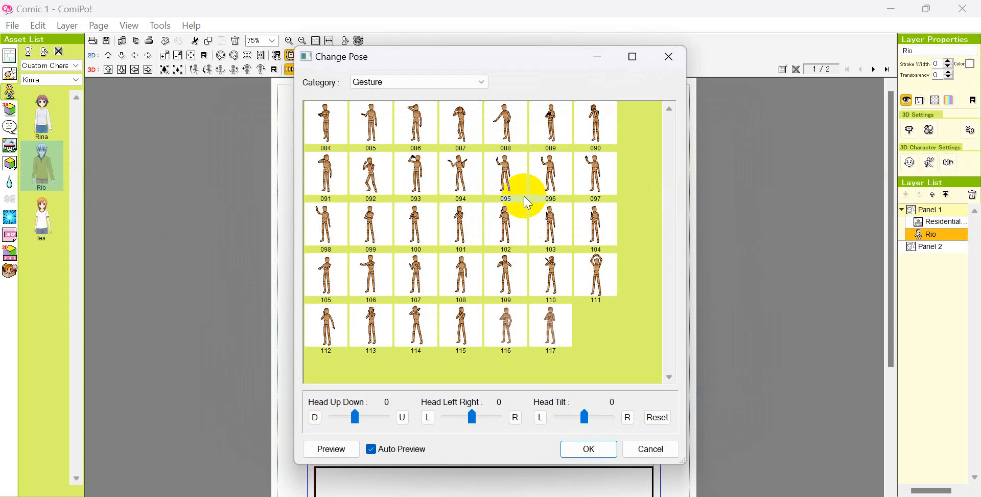
left_click(439, 82)
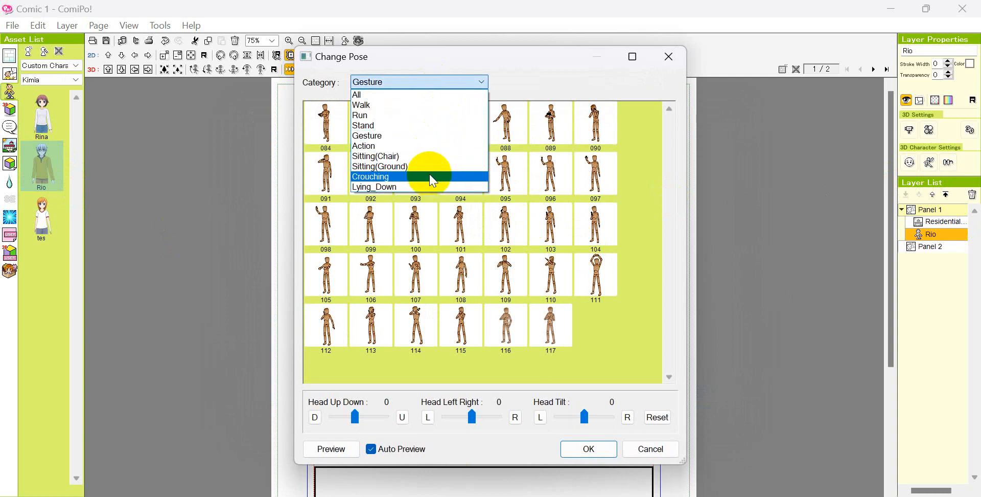
left_click(430, 146)
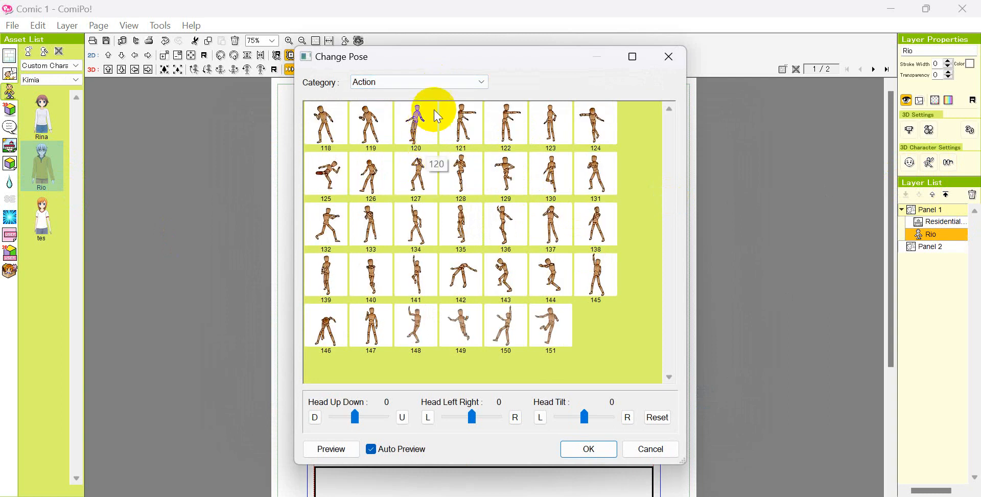
left_click(464, 83)
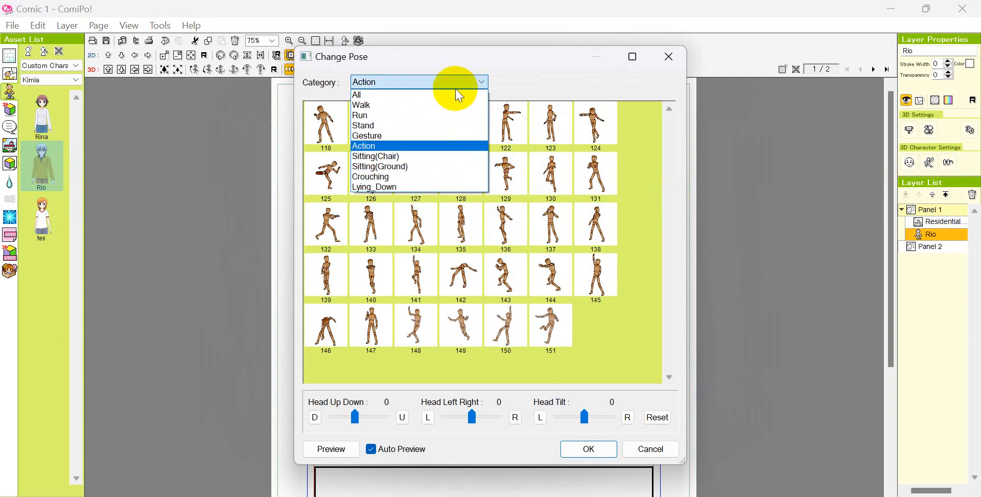
left_click(438, 122)
left_click(439, 126)
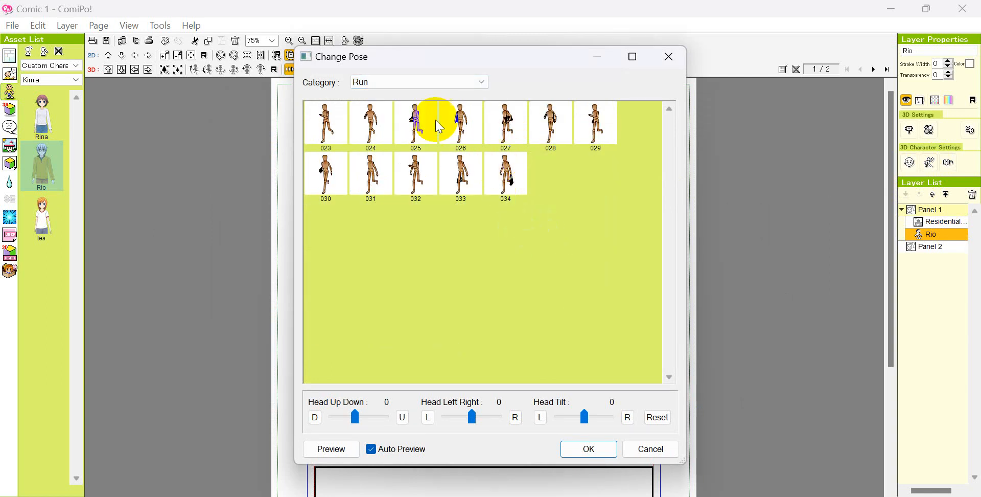
left_click(603, 448)
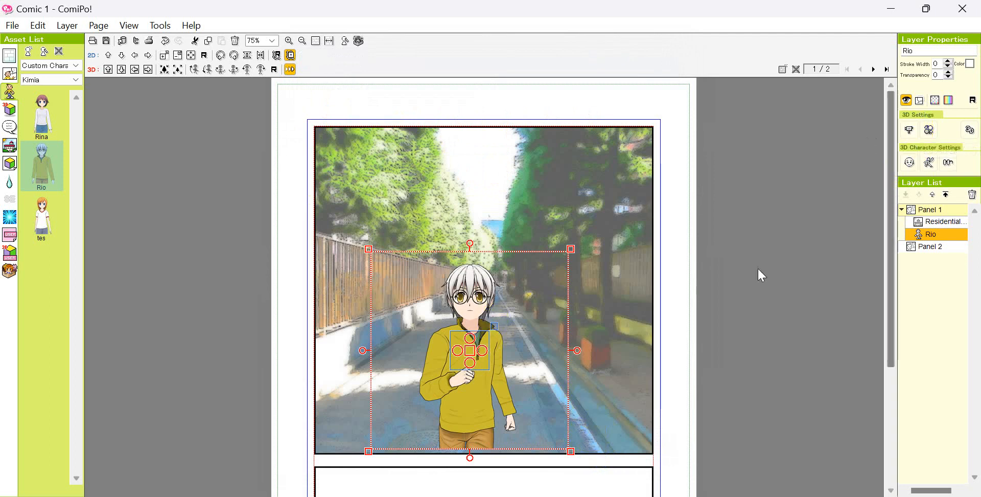
- Change Rio's camera angle to the full-body front view
left_click(911, 132)
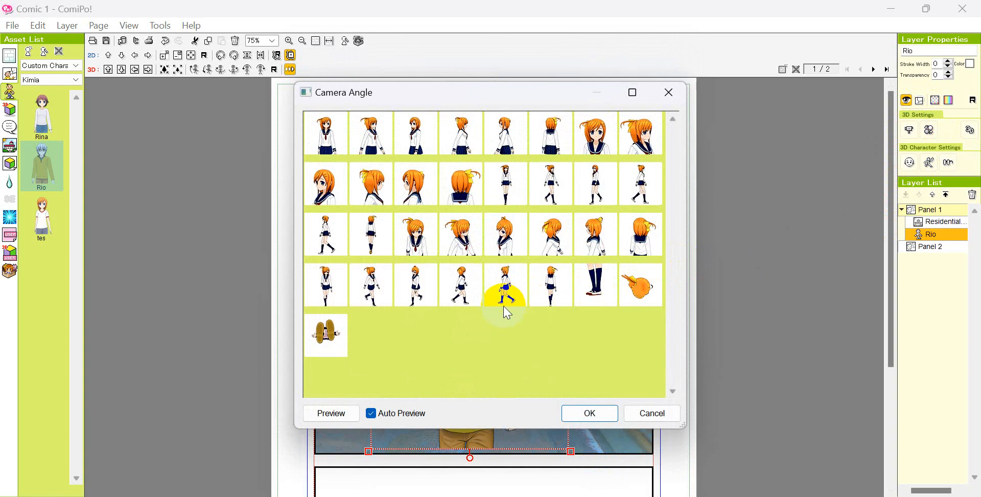
left_click(505, 185)
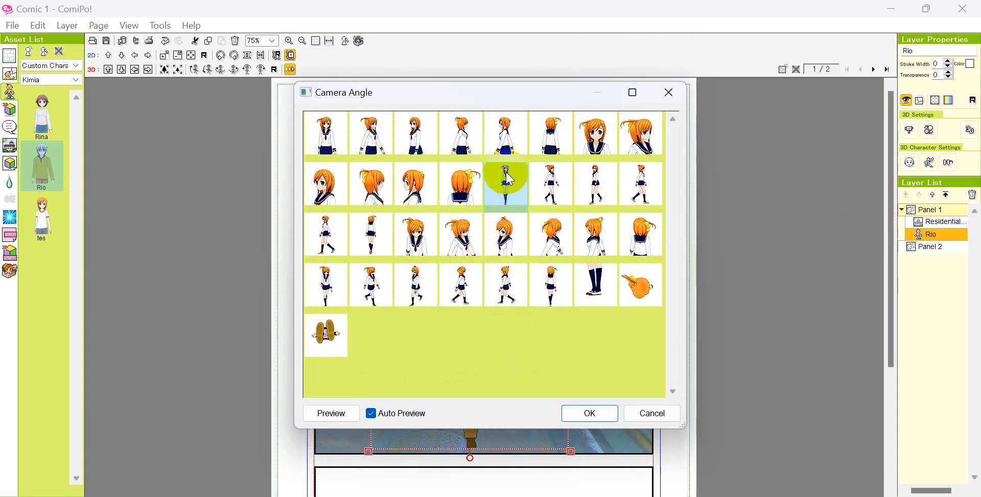
left_click(586, 411)
- Shrink Rio to about half size and move him onto the street beside the wooden fence
left_click_drag(499, 363, 560, 191)
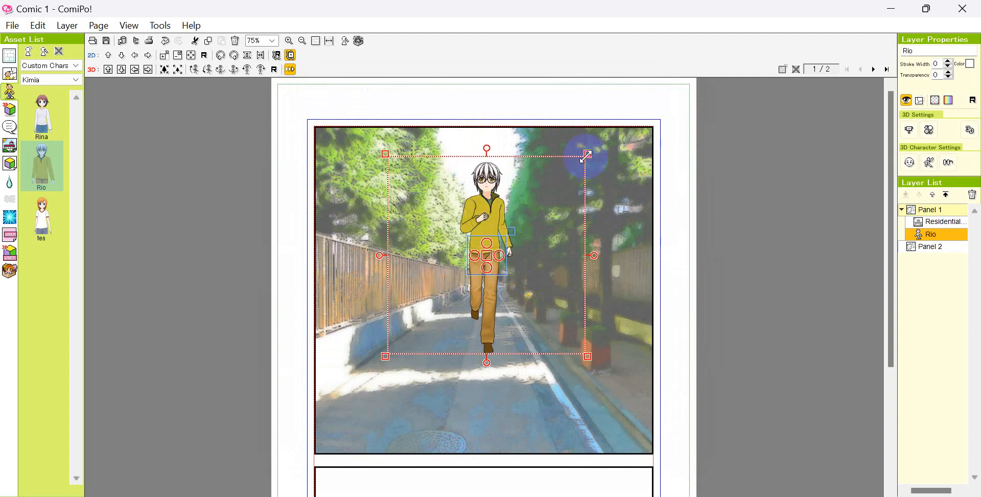
left_click_drag(586, 154, 541, 199)
left_click_drag(486, 226, 440, 276)
left_click(549, 308)
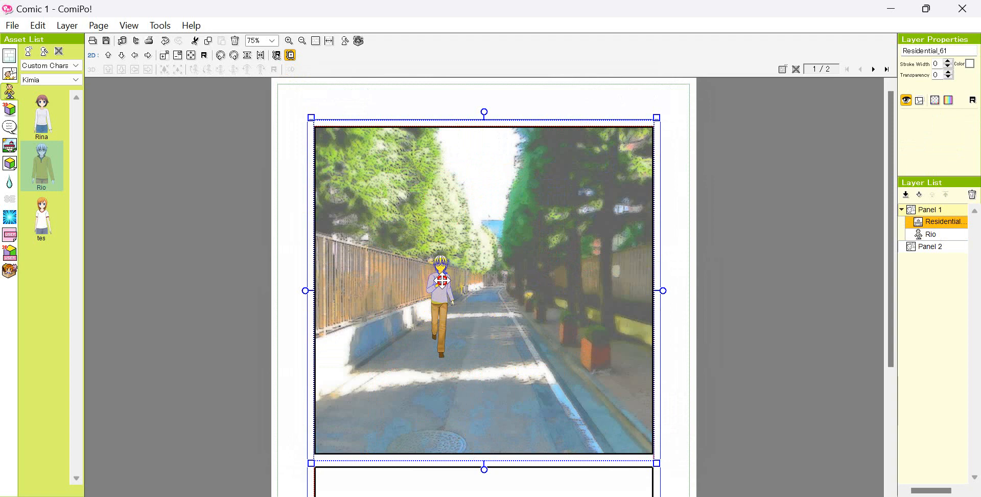
left_click(800, 330)
- Rotate the Rio figure slightly in 3D and move him to the middle of the street
left_click(450, 337)
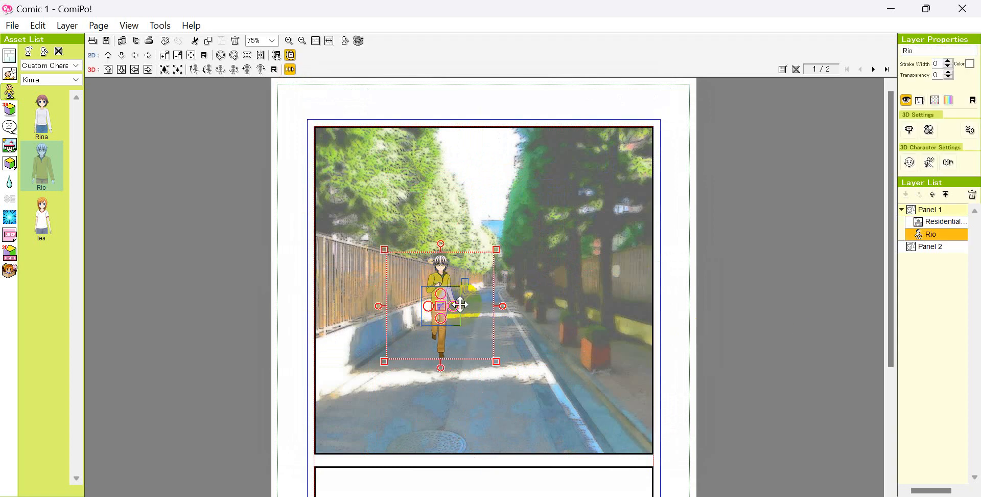
left_click_drag(458, 311, 464, 310)
left_click_drag(442, 278, 475, 302)
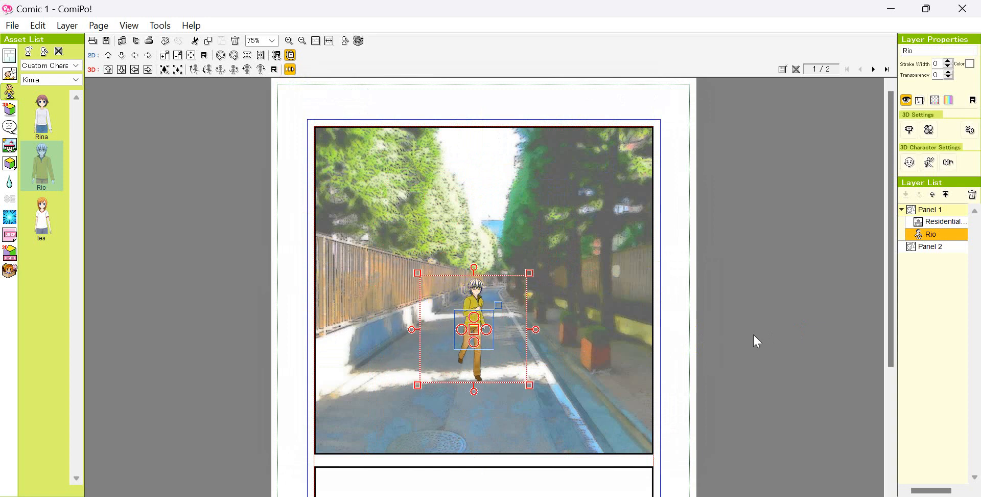
left_click(691, 357)
- Enlarge Rio slightly and move him to the street edge beside the orange planters
left_click(475, 332)
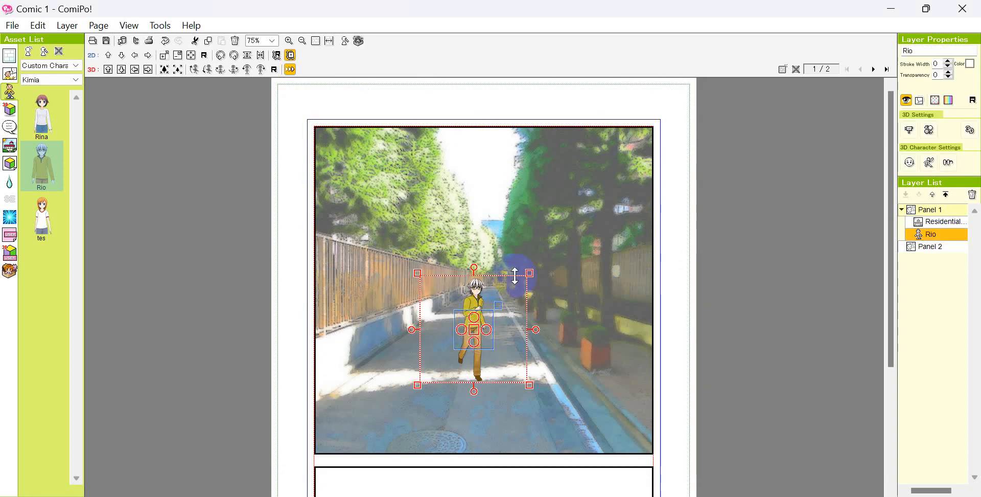
left_click_drag(530, 275, 535, 269)
left_click_drag(475, 304, 542, 328)
left_click_drag(478, 291, 469, 271)
left_click(768, 355)
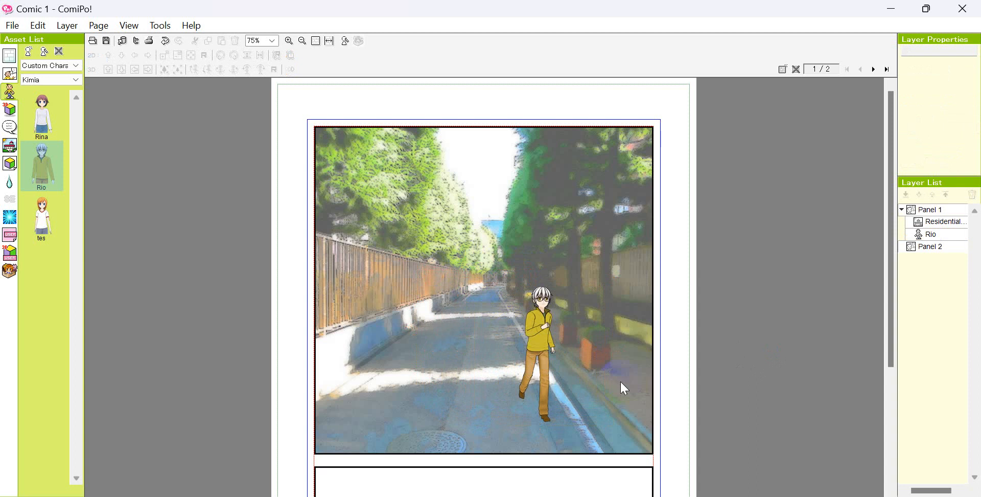
- Place the custom character Rina in Panel 1, between the fence and Rio
mouse_move(42, 115)
left_mouse_down()
mouse_move(43, 126)
mouse_move(369, 245)
left_mouse_up()
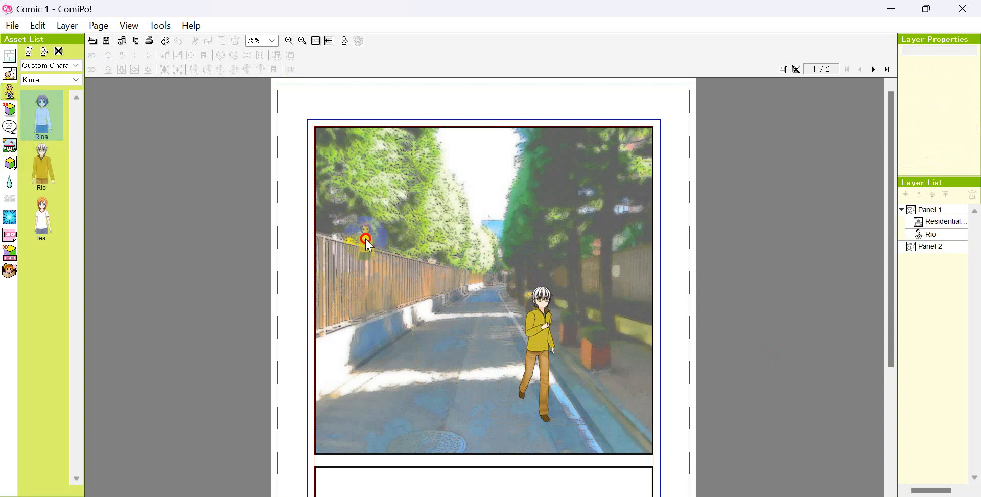
left_click_drag(463, 276, 463, 276)
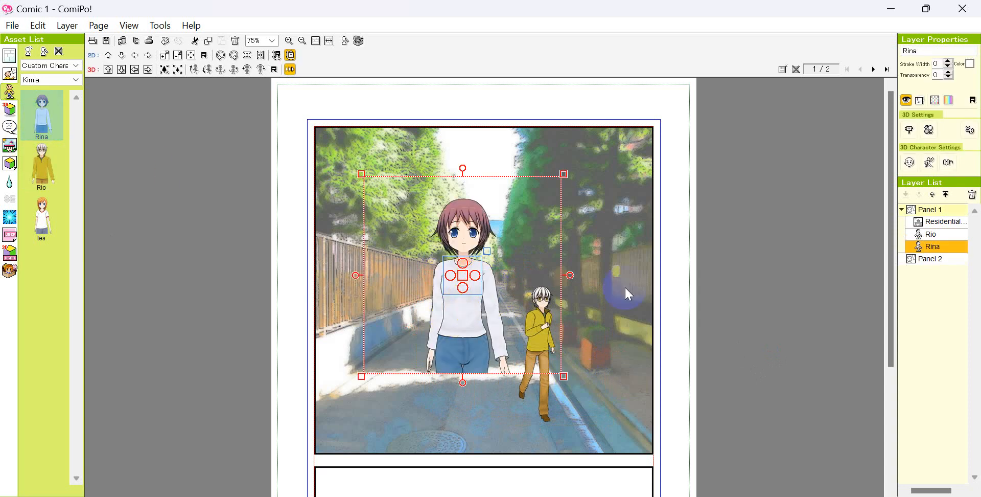
- Give Rio the wide-eyed face with lowered brows and straight gaze from the Laughing_2 category
left_click(543, 402)
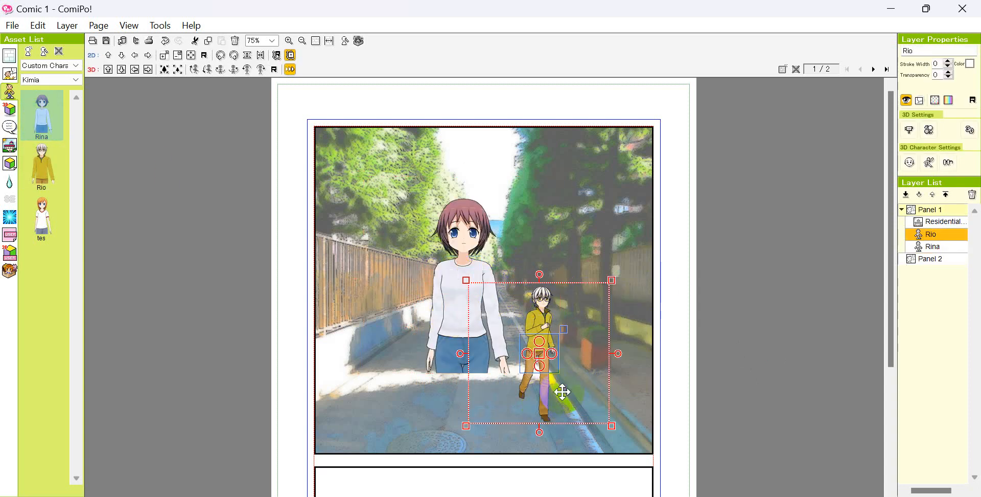
left_click(910, 162)
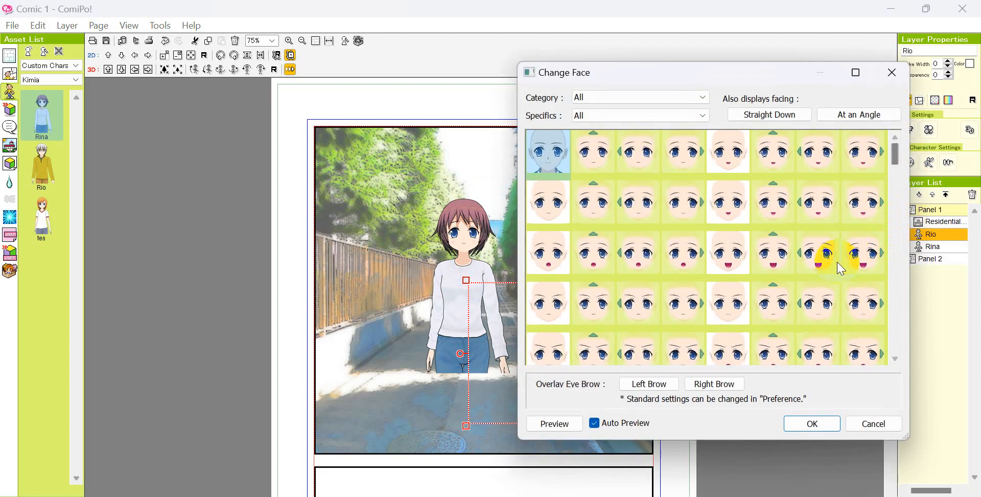
left_click(678, 99)
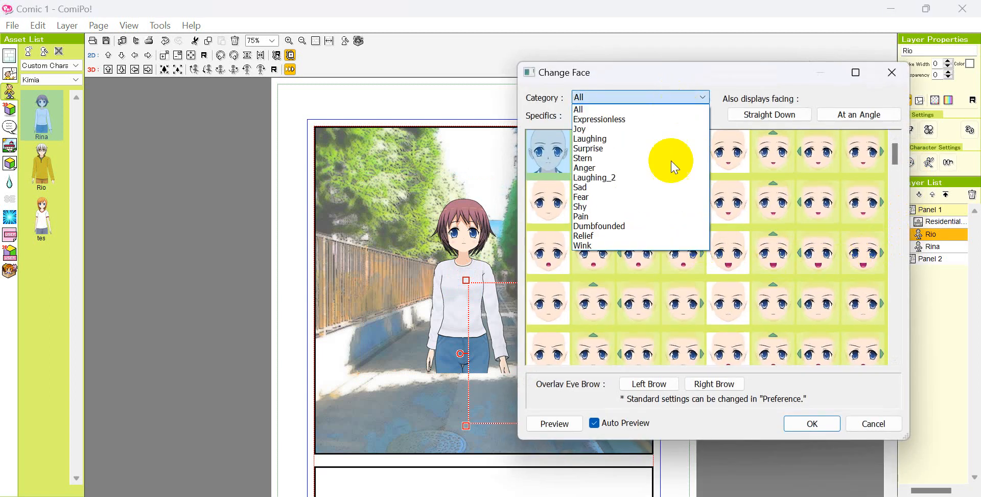
left_click(662, 178)
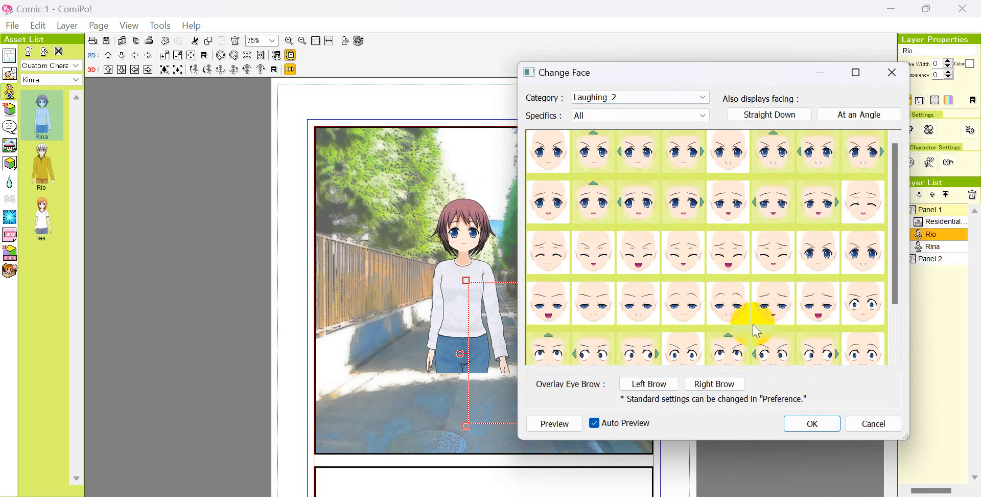
scroll(756, 330, "down", 1)
left_click(685, 302)
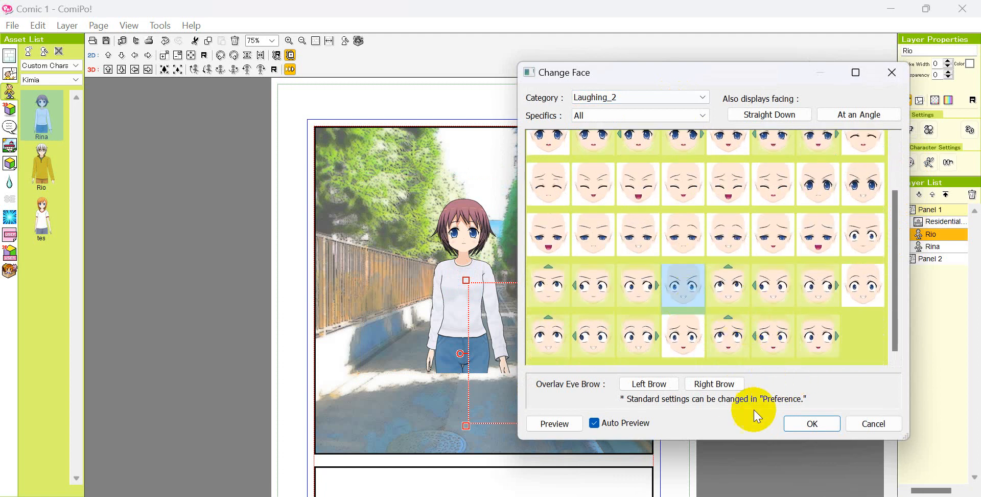
left_click(810, 428)
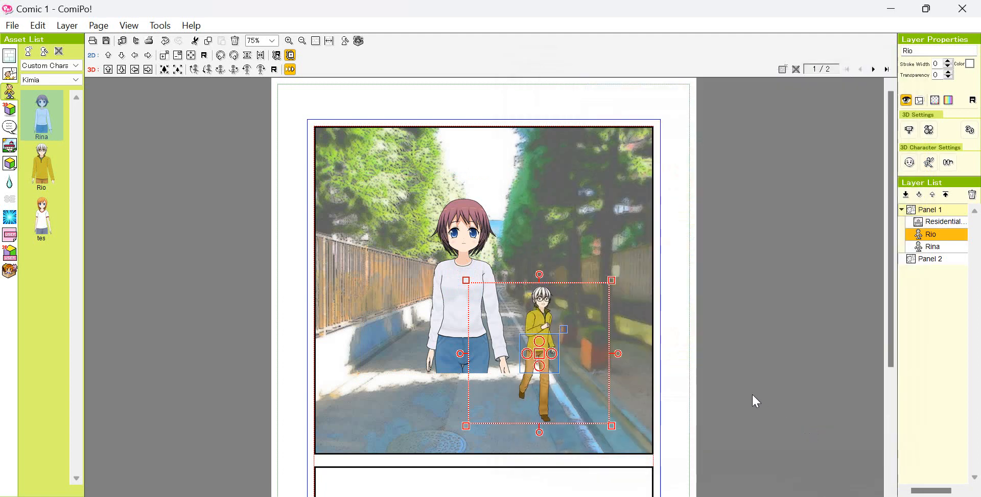
- Change Rio's face to the laughing one with closed eyes, lowered brows and wide-open mouth from the Laughing_2 category
left_click(715, 362)
left_click(540, 337)
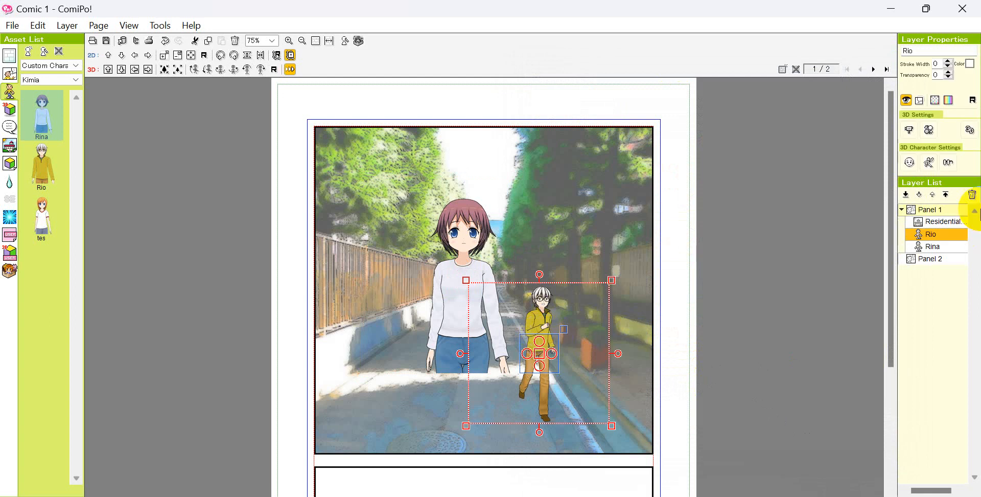
left_click(910, 164)
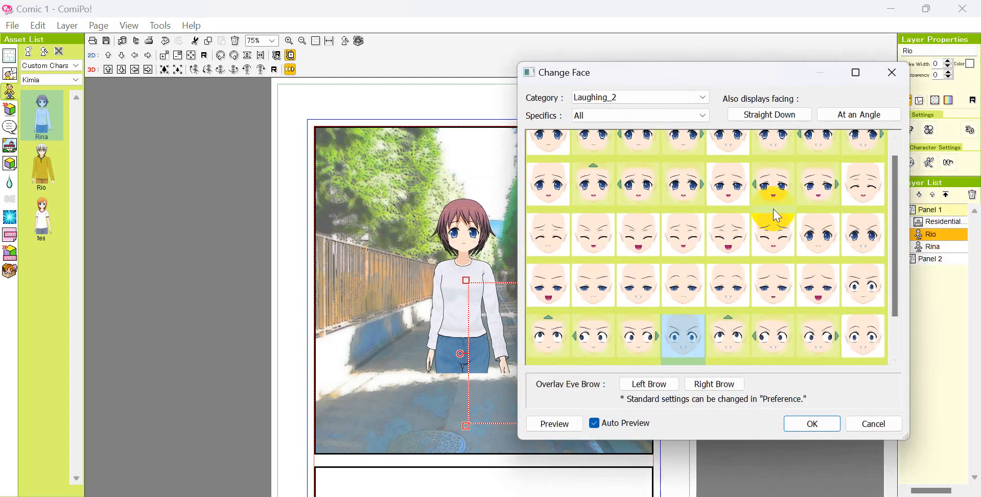
scroll(767, 284, "up", 1)
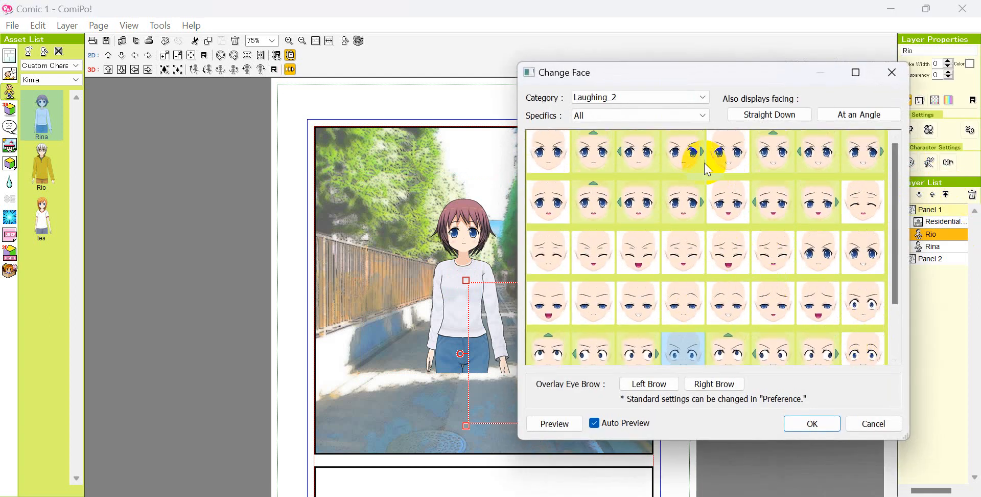
left_click(639, 254)
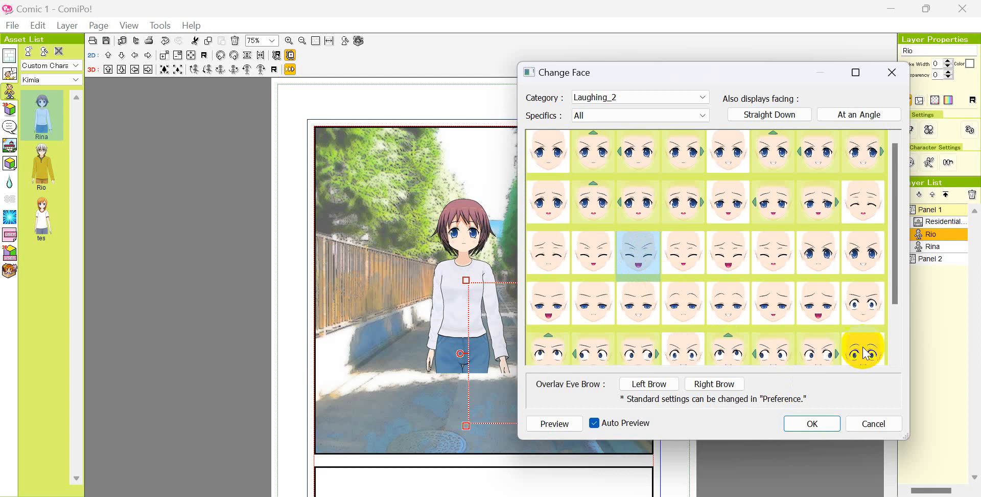
left_click_drag(772, 77, 365, 77)
left_click(401, 421)
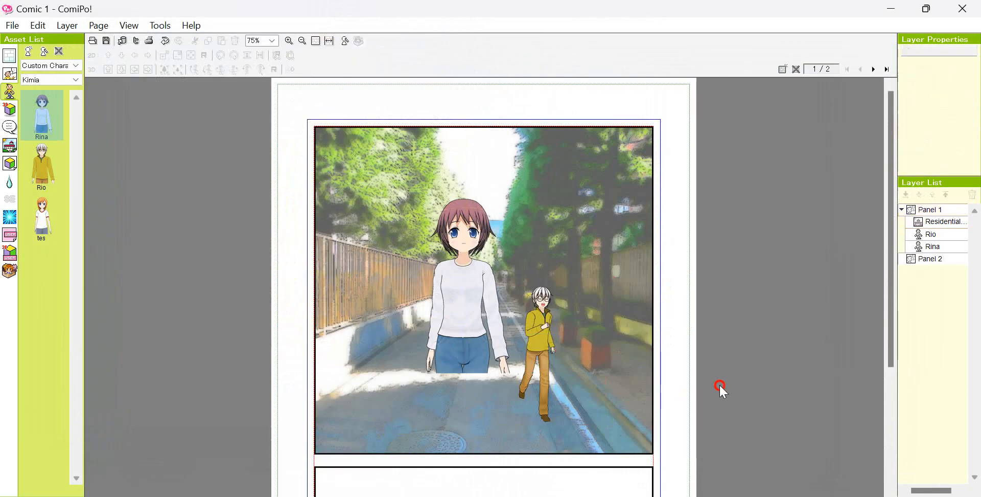
- Rotate Rio slightly in 3D so that his body turns toward the orange planters
left_click(540, 348)
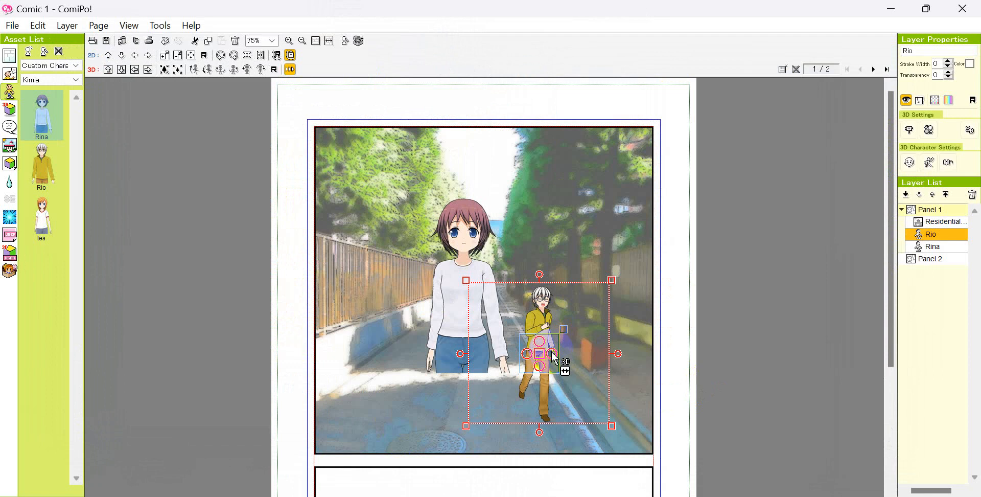
left_click_drag(549, 359, 554, 352)
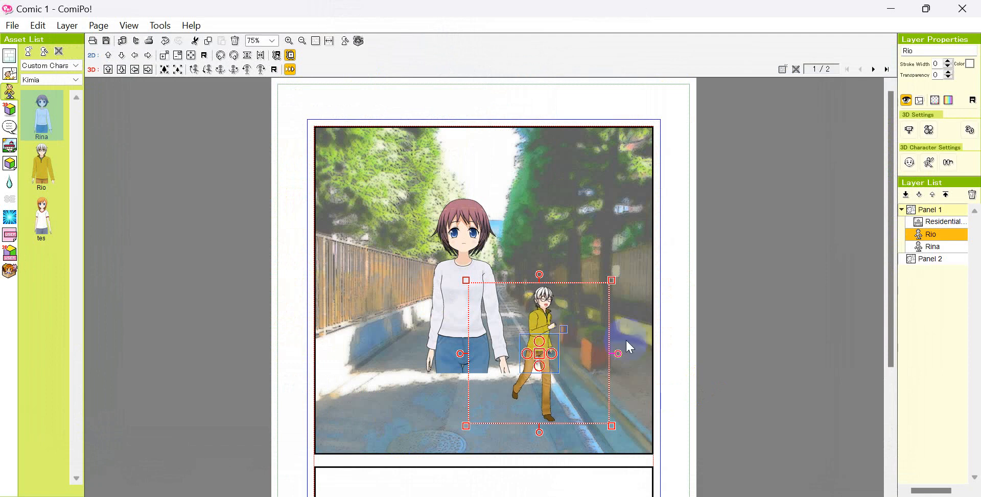
left_click(662, 335)
- Move Rina higher in Panel 1 and set her camera angle to the full-body front view
left_click(482, 300)
left_click_drag(482, 300, 471, 281)
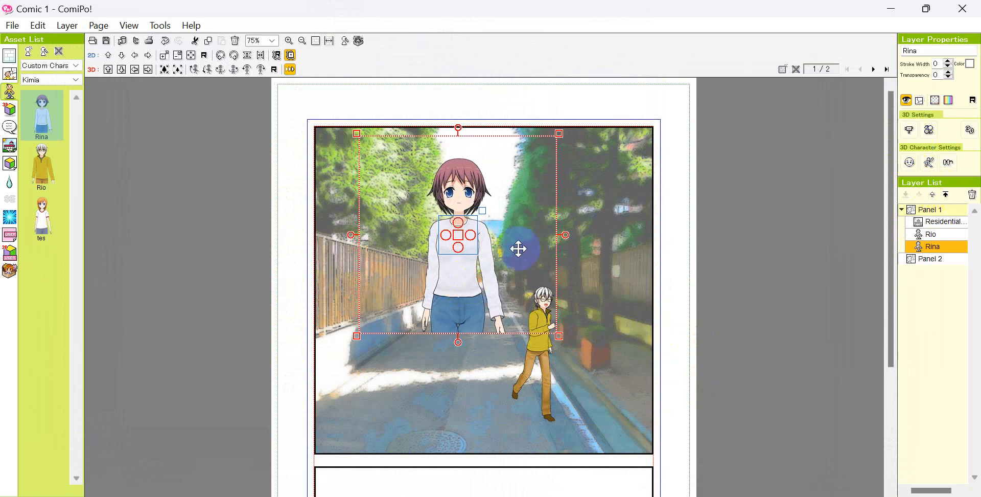
left_click(910, 130)
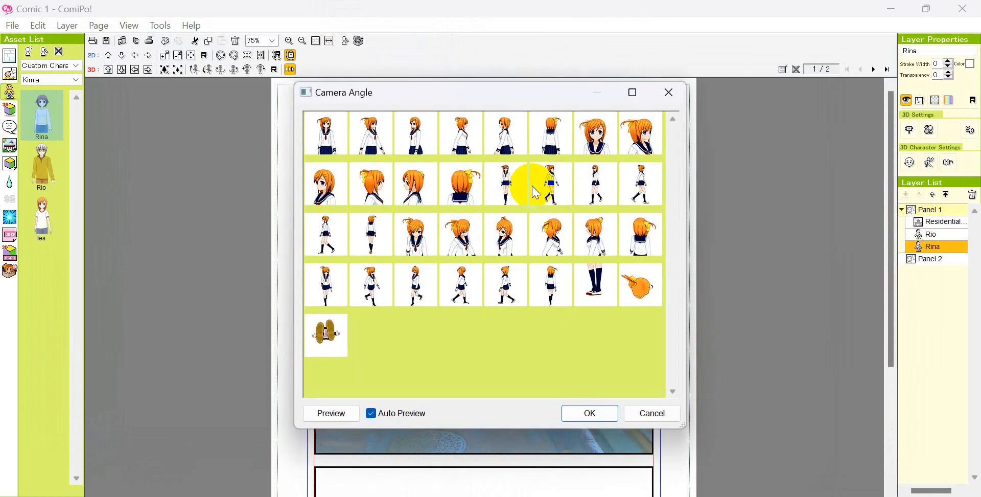
left_click(518, 203)
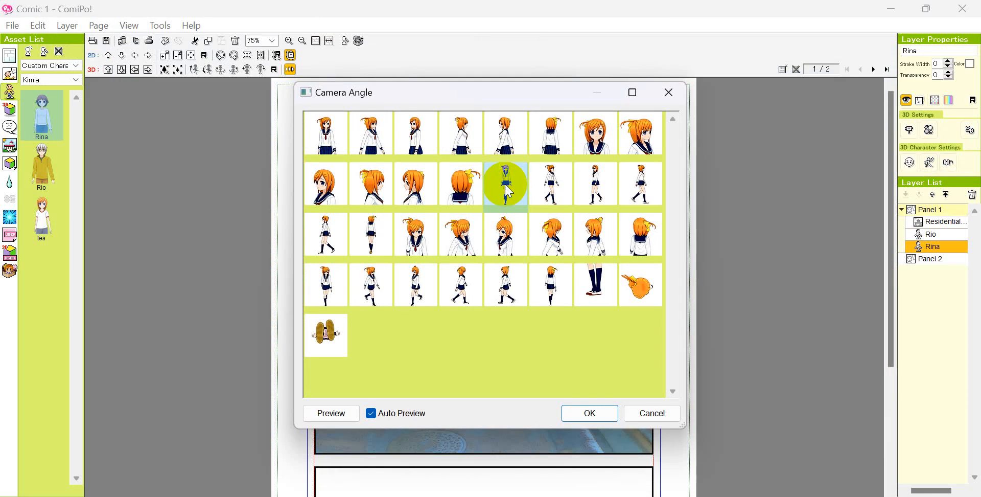
left_click(589, 412)
left_click(475, 299)
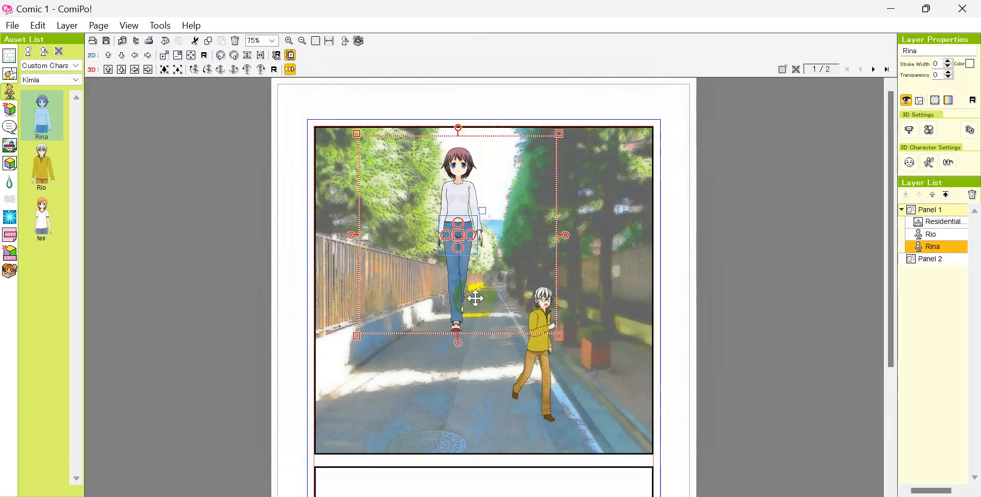
- Give Rina pose 032 from the Run category
left_click(929, 162)
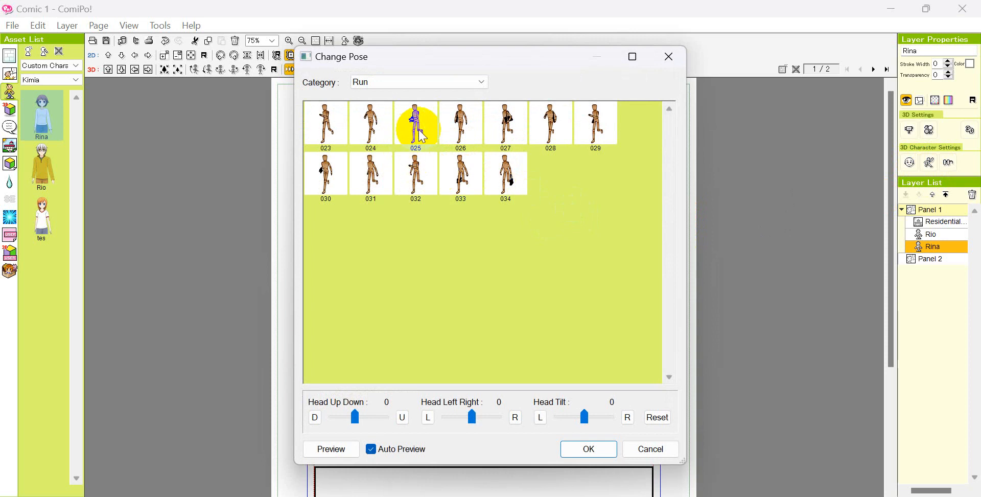
left_click(601, 132)
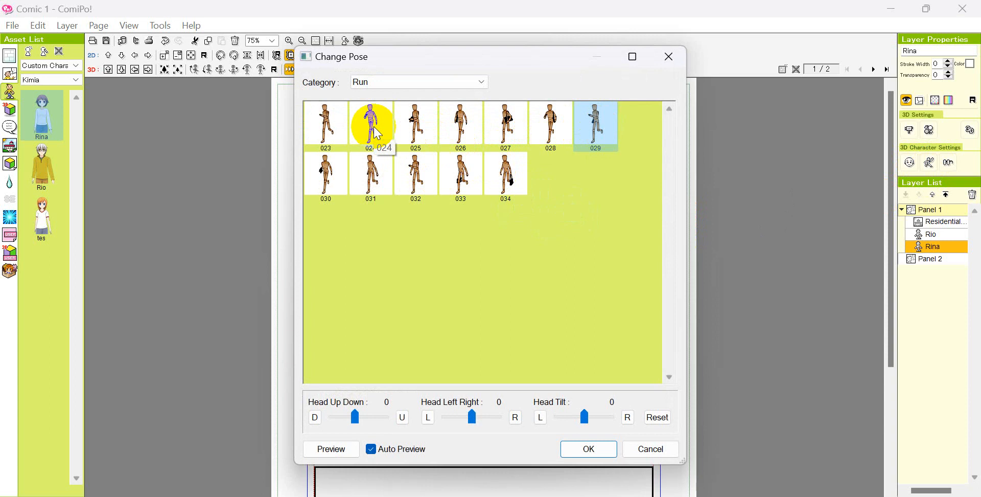
left_click(417, 177)
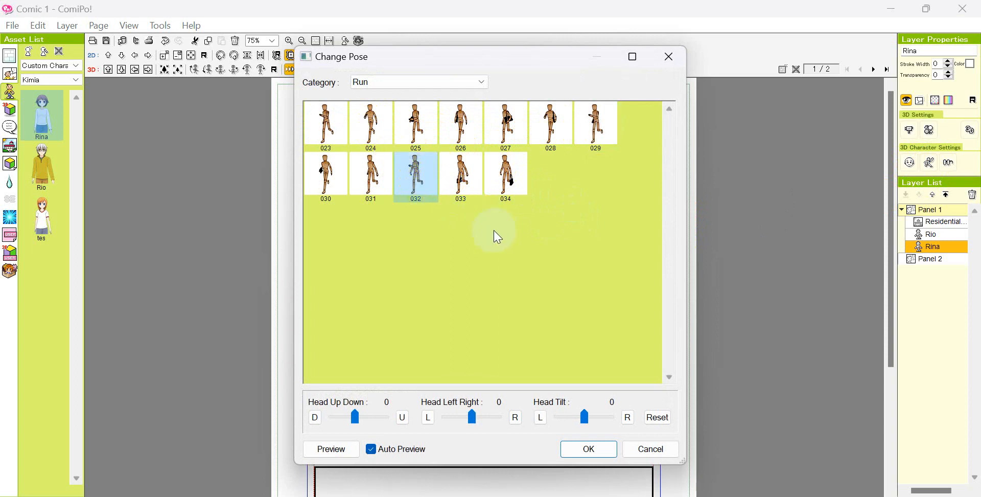
left_click(597, 452)
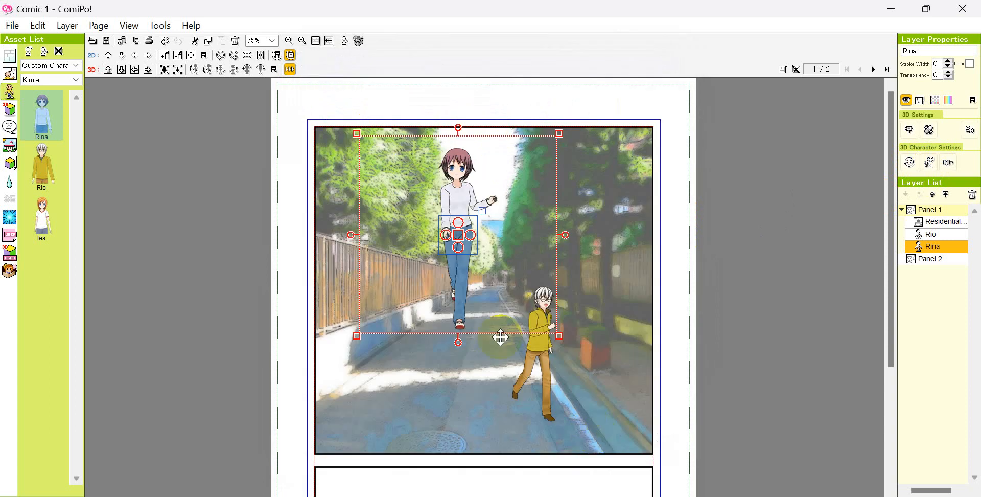
- Nudge Rina slightly toward Rio and rotate her in 3D so that she turns to his side of the street
left_click(463, 214)
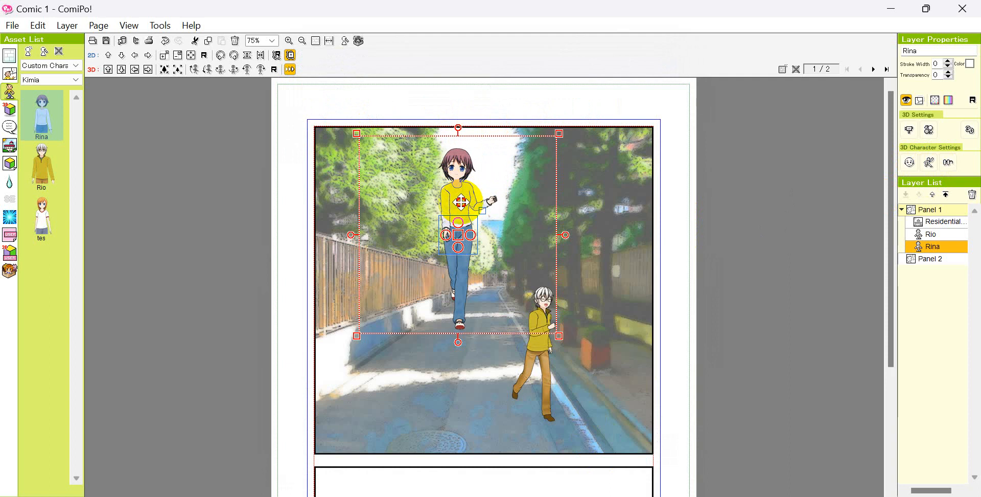
left_click_drag(460, 202, 468, 200)
left_click(501, 167)
left_click(465, 234)
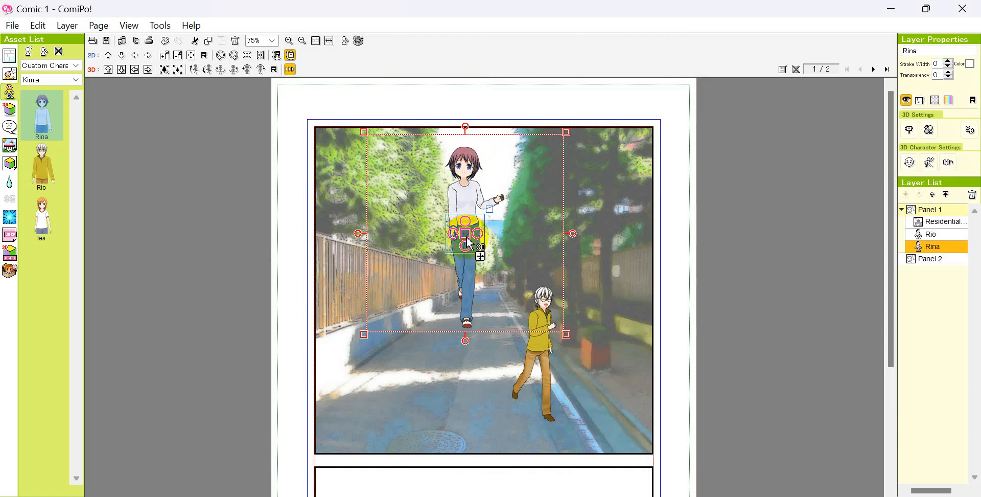
left_click_drag(451, 234, 465, 236)
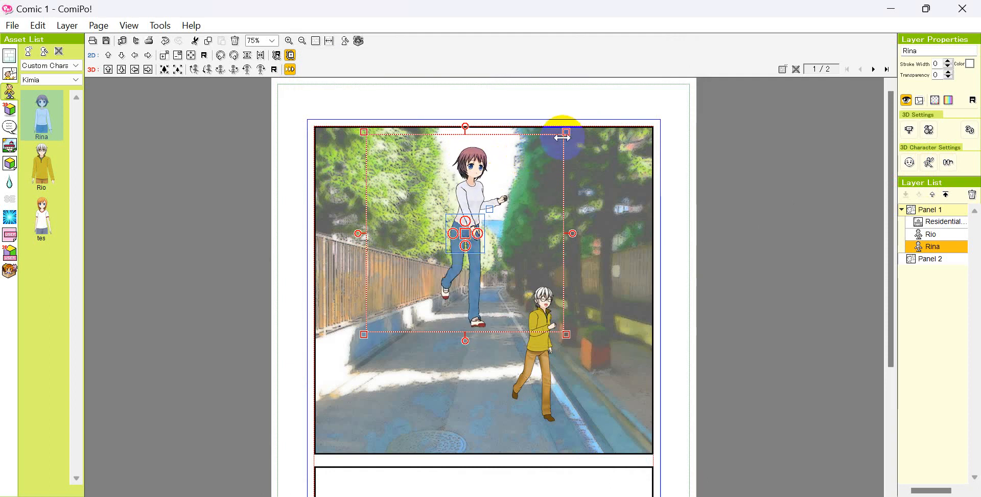
- Shrink Rina in stages and place her far back in the middle of the street, behind Rio
left_click_drag(565, 134, 489, 250)
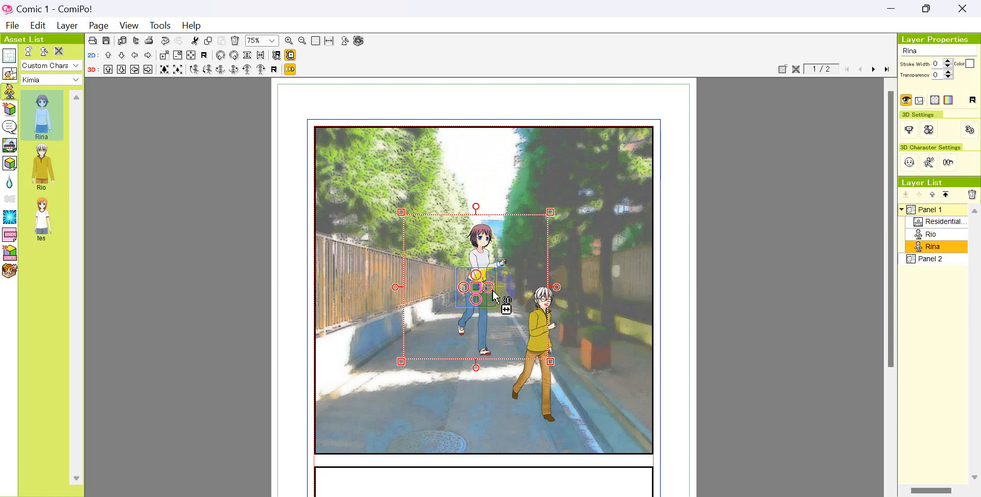
left_click_drag(491, 293, 493, 295)
left_click(746, 284)
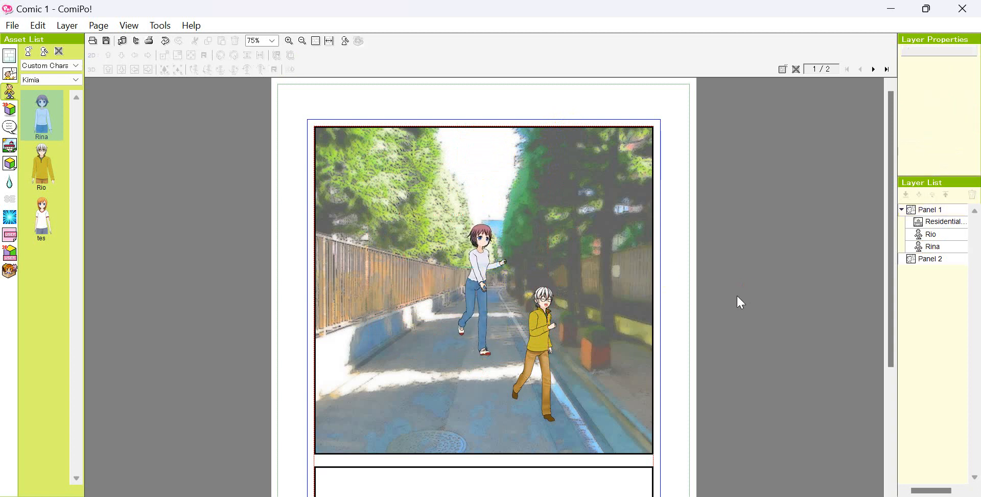
left_click(480, 273)
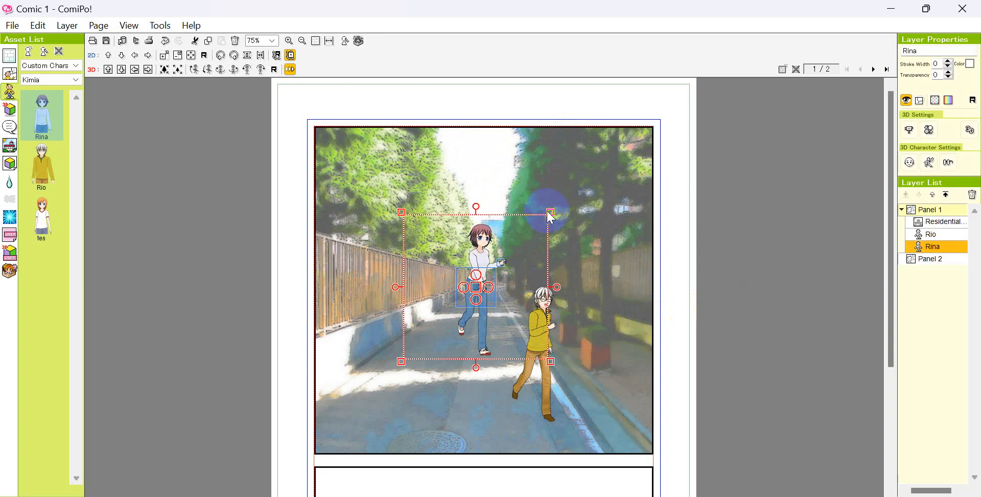
left_click_drag(553, 210, 522, 240)
left_click(668, 318)
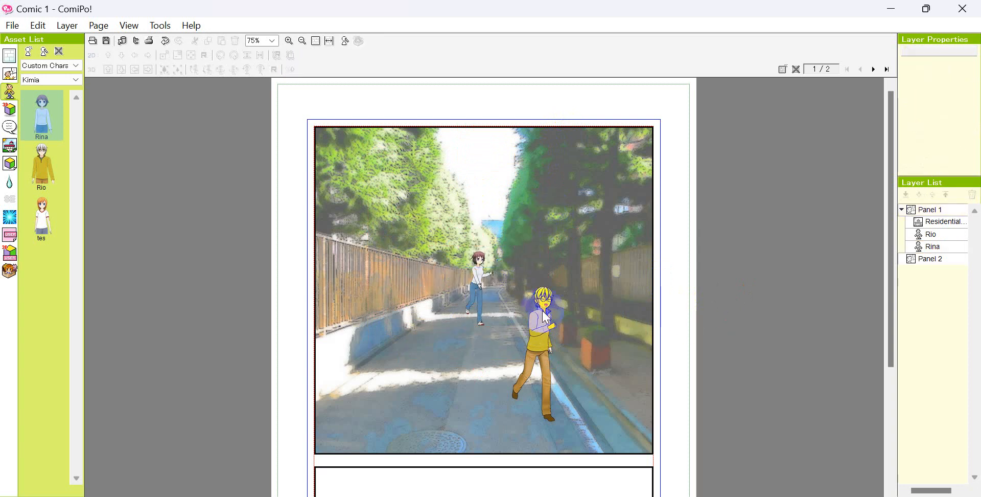
left_click_drag(479, 288, 505, 298)
left_click(698, 327)
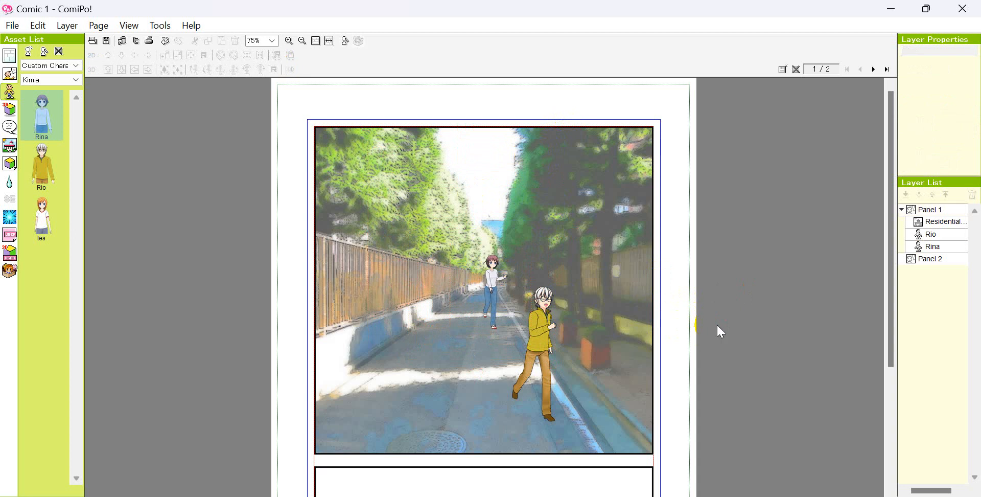
- Try out alternative camera angles on Rina, including full-body side, back and high-angle views and close-ups
left_click(488, 284)
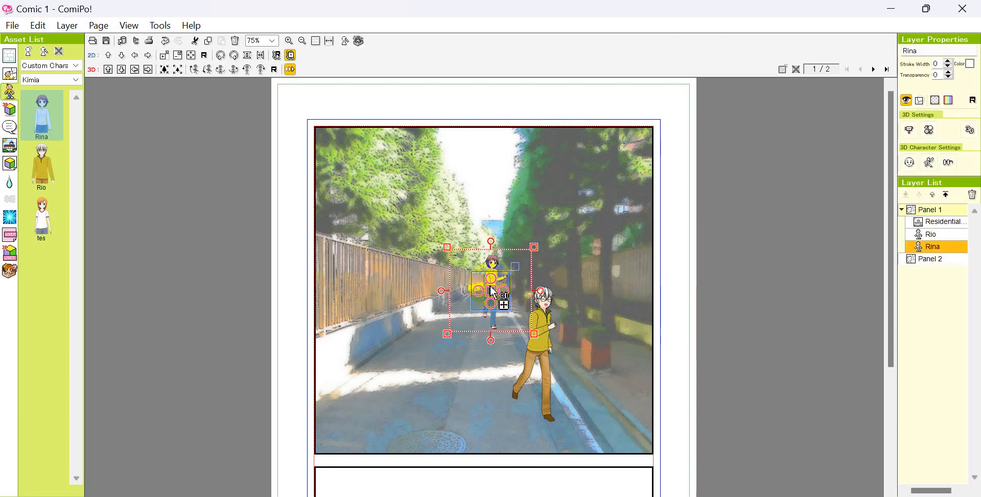
left_click(909, 130)
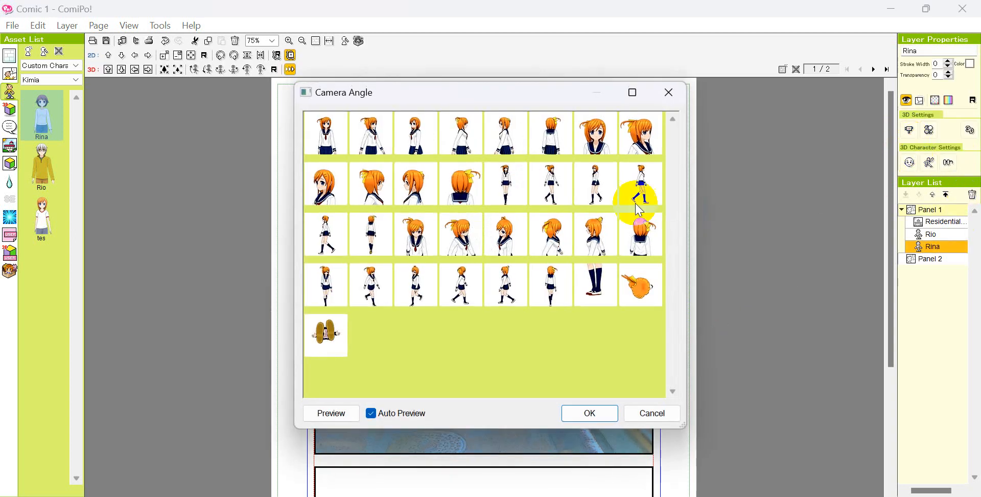
left_click(566, 193)
left_click_drag(559, 94, 305, 88)
left_click(337, 173)
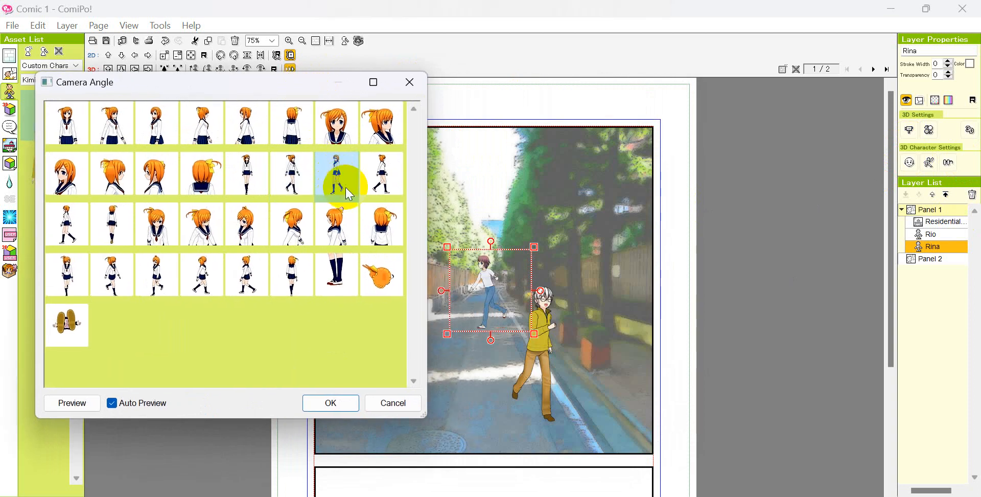
left_click(397, 179)
left_click(377, 219)
left_click(332, 225)
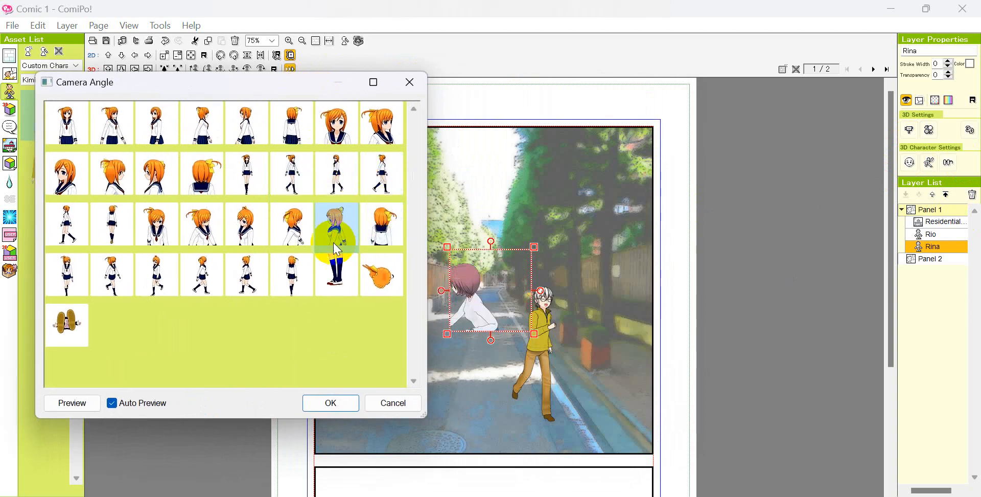
left_click(276, 281)
left_click(266, 275)
left_click(201, 275)
left_click(153, 276)
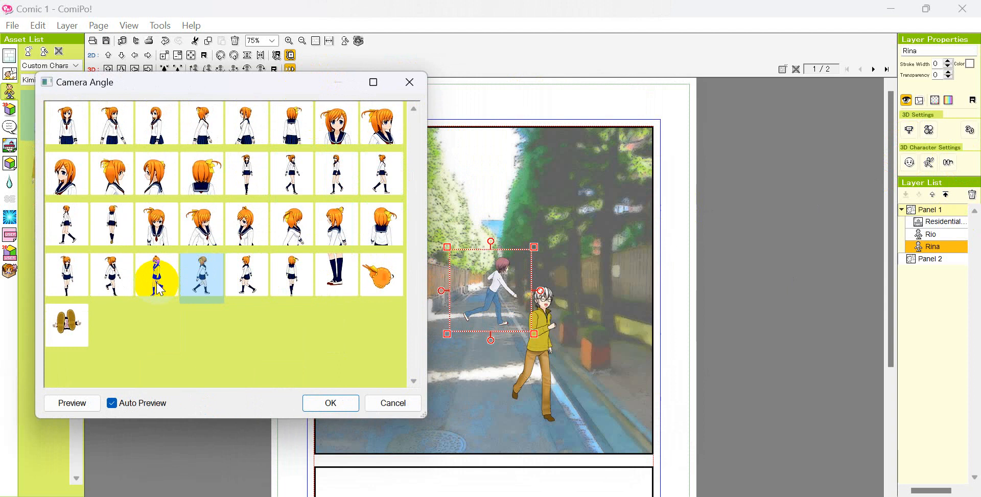
left_click(113, 284)
left_click(70, 274)
left_click(249, 132)
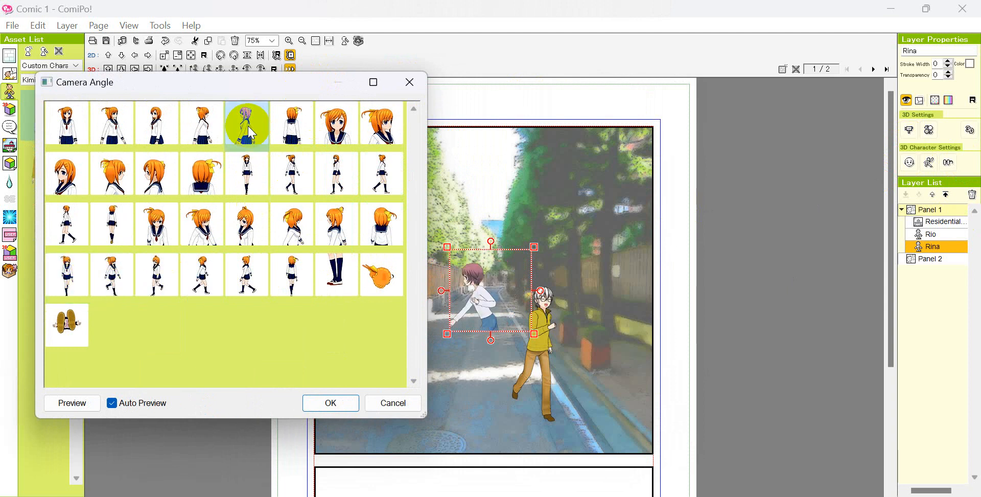
left_click(245, 232)
left_click(198, 244)
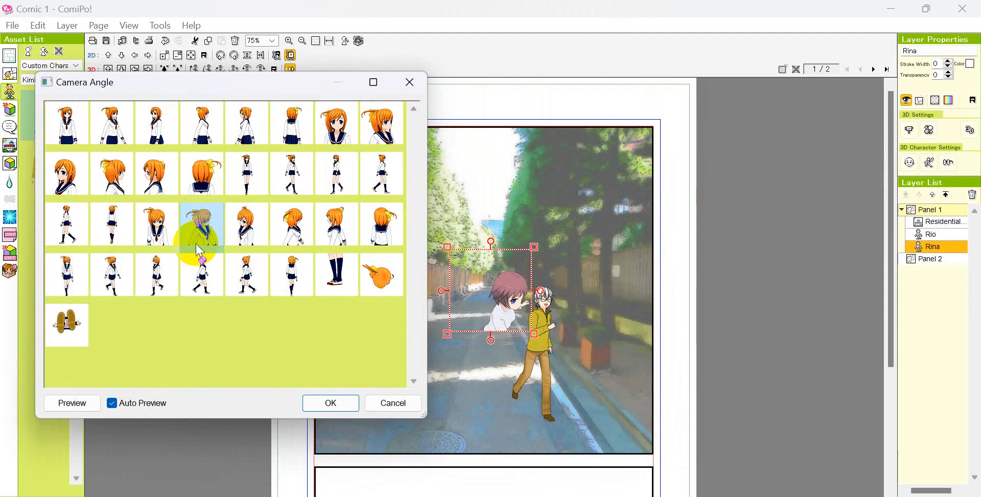
left_click(163, 236)
left_click(125, 233)
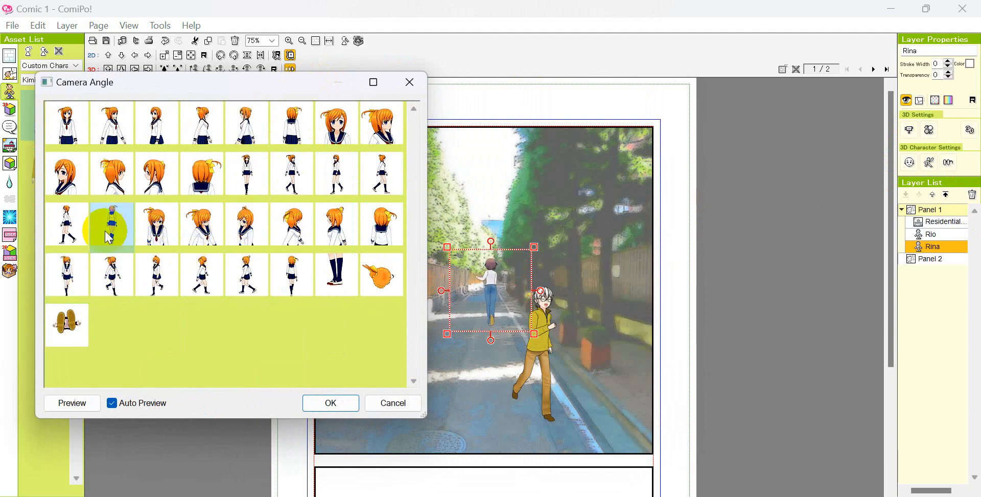
left_click(78, 250)
left_click(72, 271)
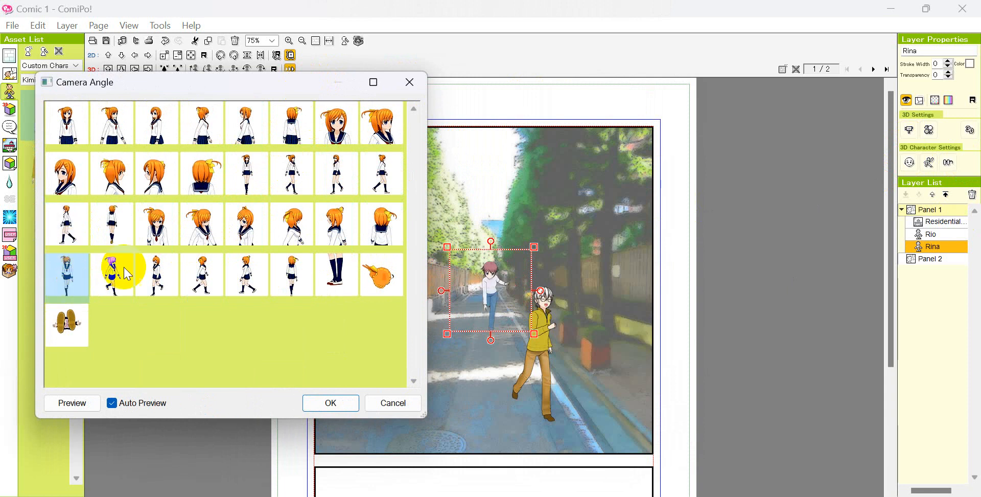
left_click(251, 177)
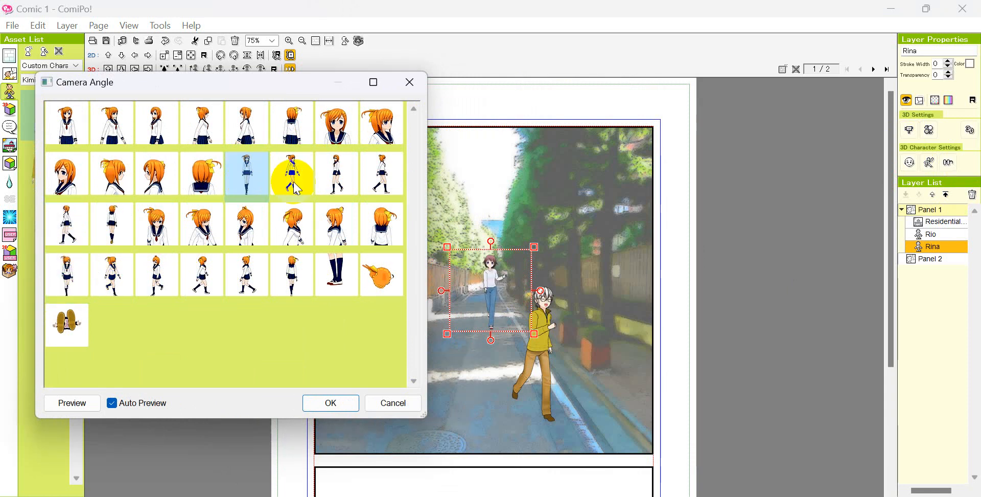
left_click(384, 402)
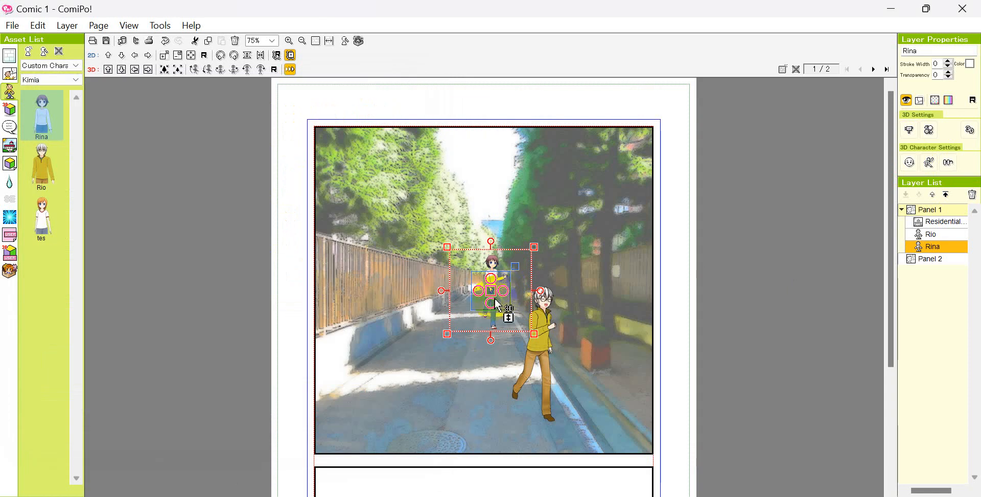
left_click_drag(504, 296, 511, 301)
left_click(725, 345)
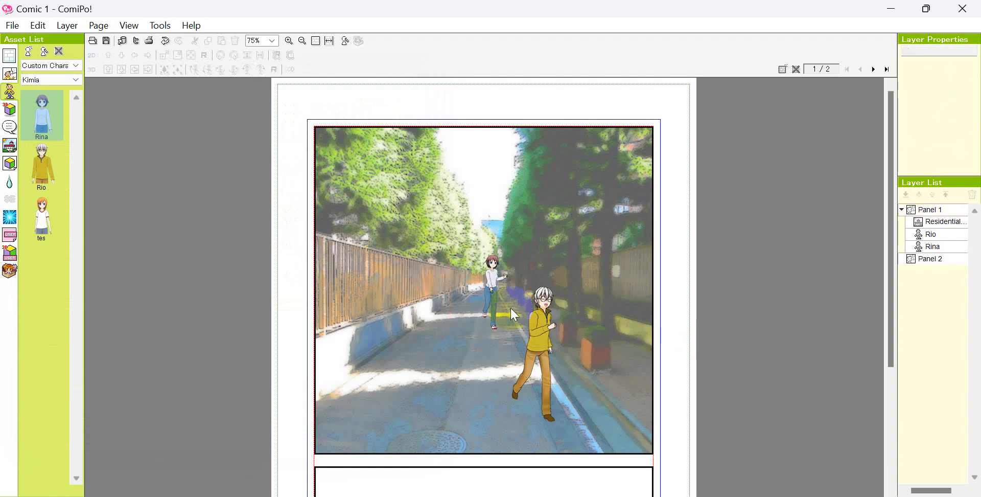
- Move Rina slightly down the street, then enlarge Rio a little and raise him beside her
left_click(493, 289)
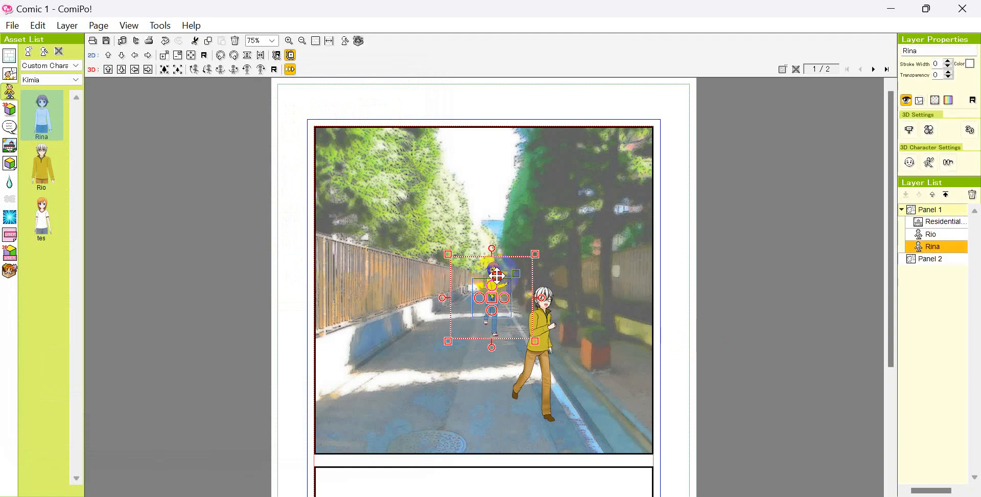
left_click(676, 322)
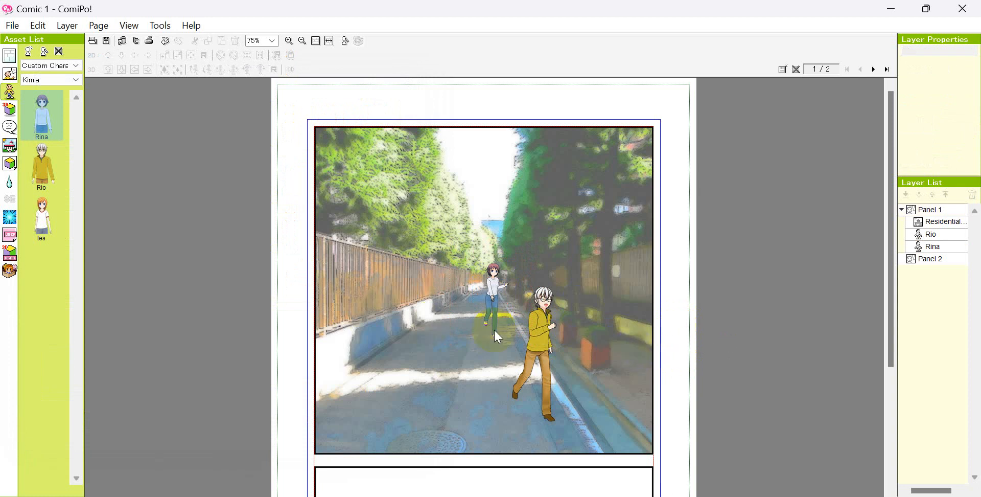
left_click(537, 337)
left_click_drag(611, 281, 619, 272)
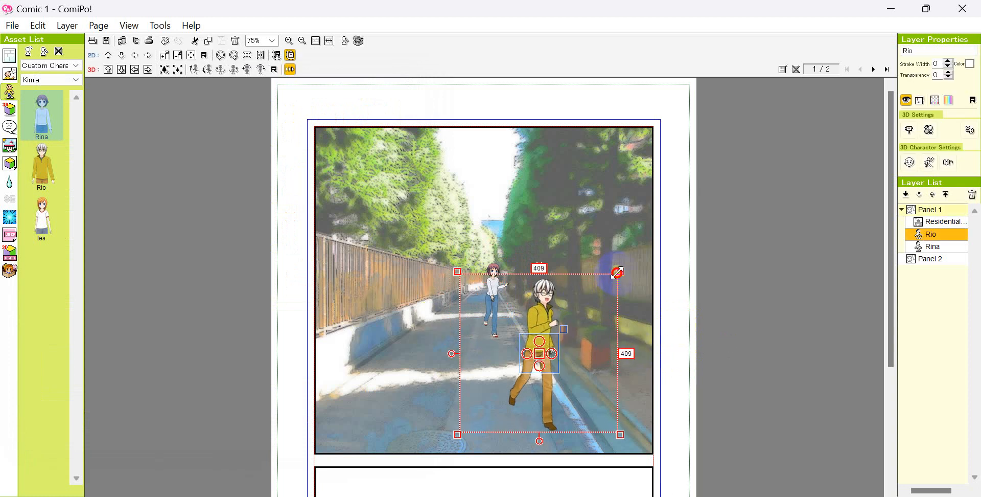
left_click_drag(558, 301, 560, 280)
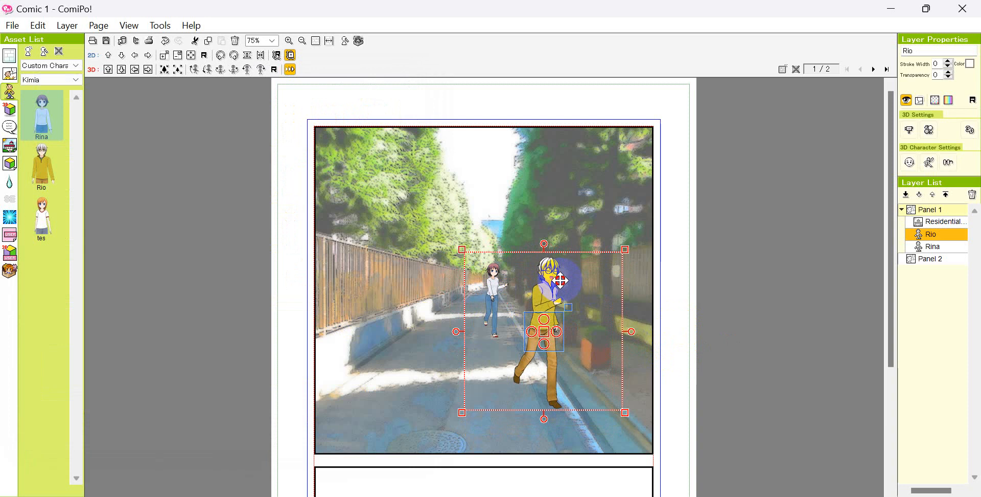
left_click(714, 322)
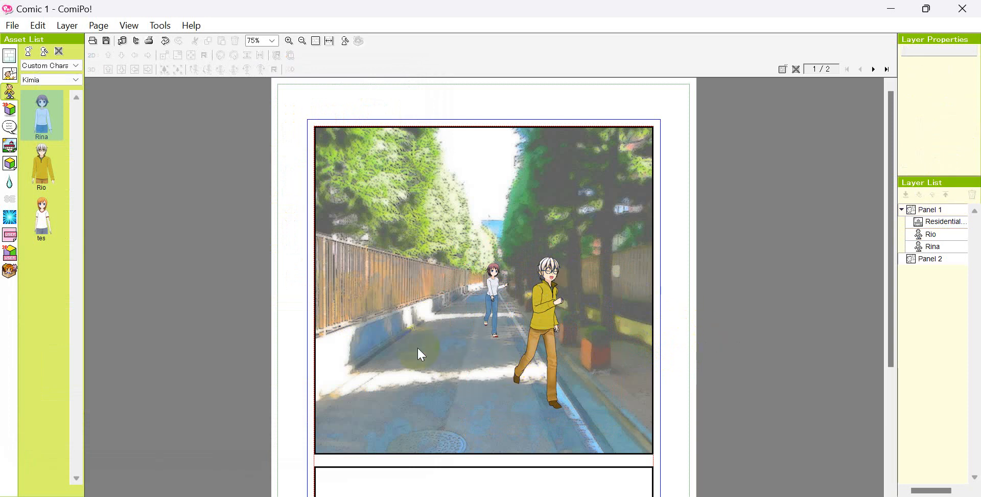
- Compare the horizontal and vertical speech balloon categories, including straight and round tails
left_click(9, 127)
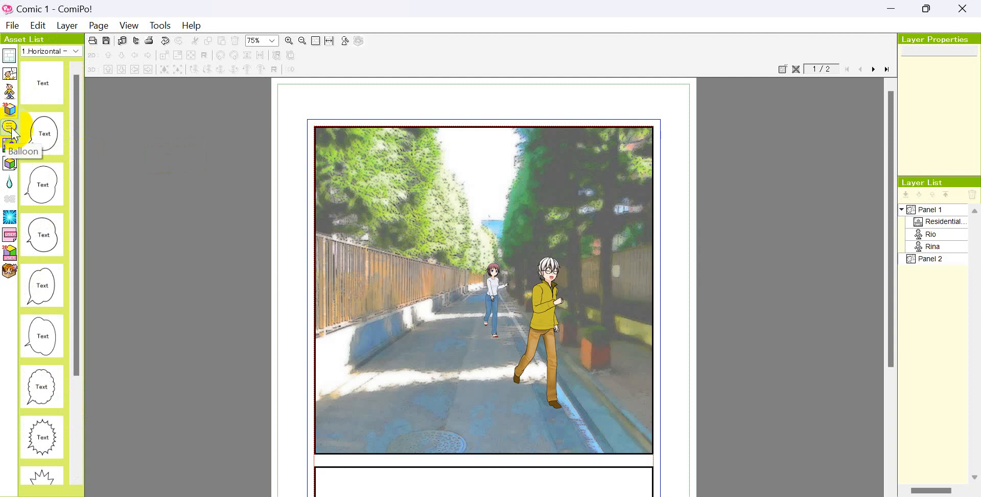
left_click(72, 51)
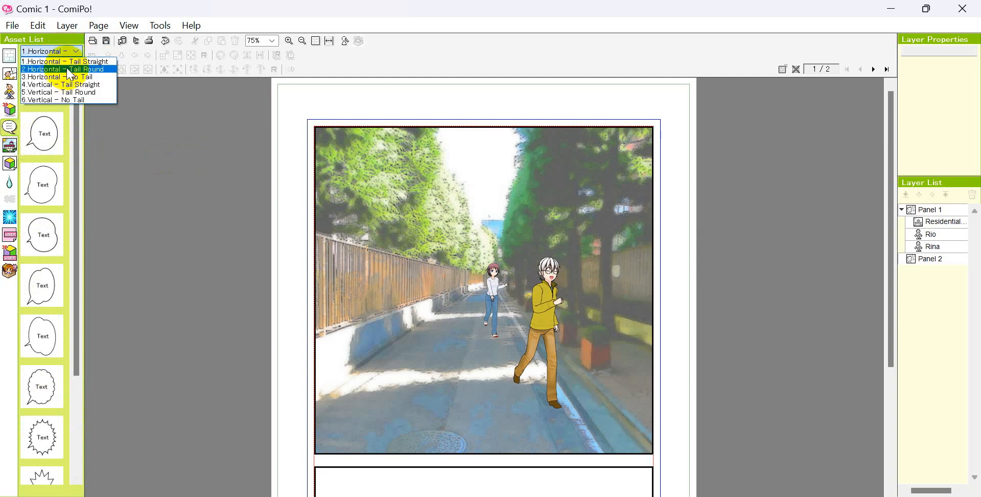
left_click(69, 61)
left_click(70, 52)
left_click(70, 69)
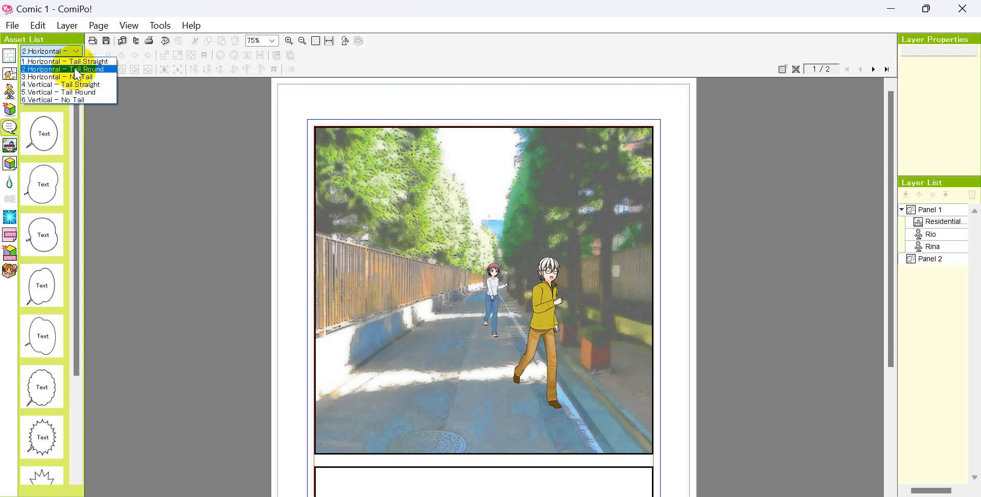
left_click(72, 84)
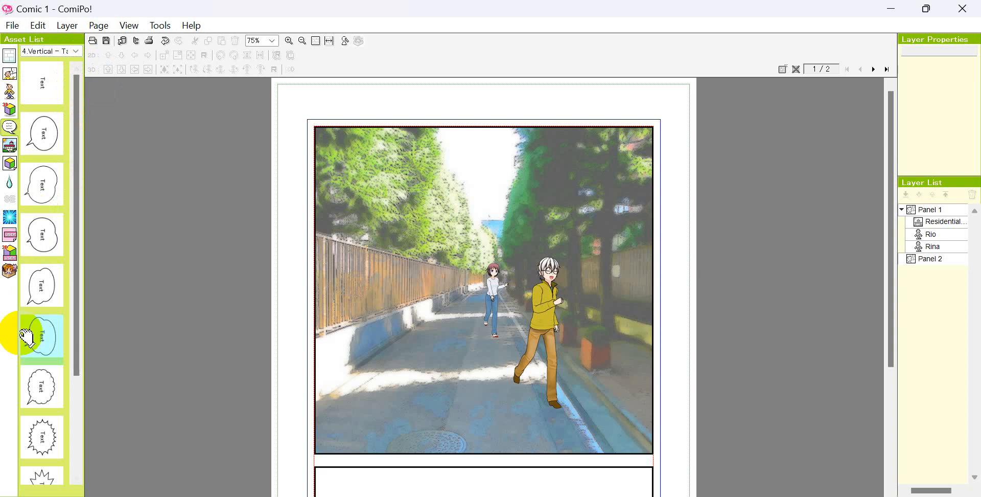
left_click(56, 51)
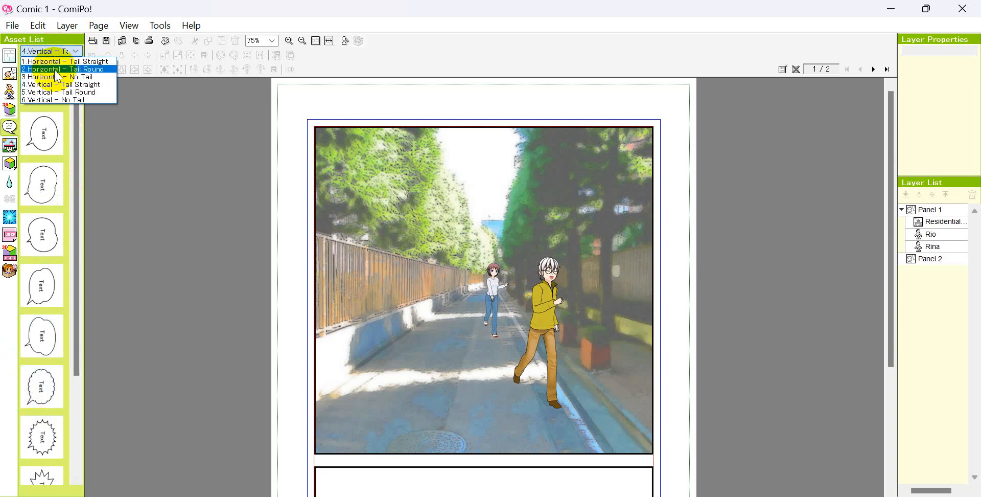
left_click(65, 111)
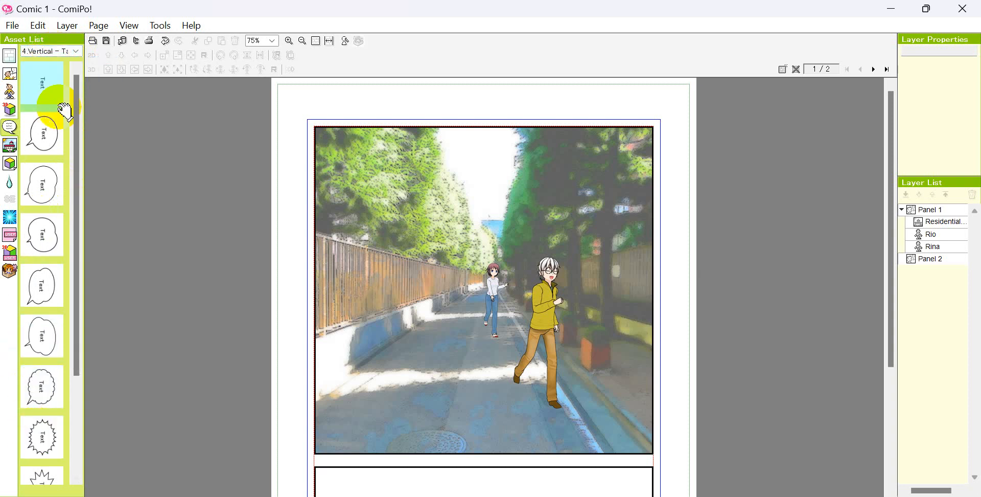
left_click(72, 51)
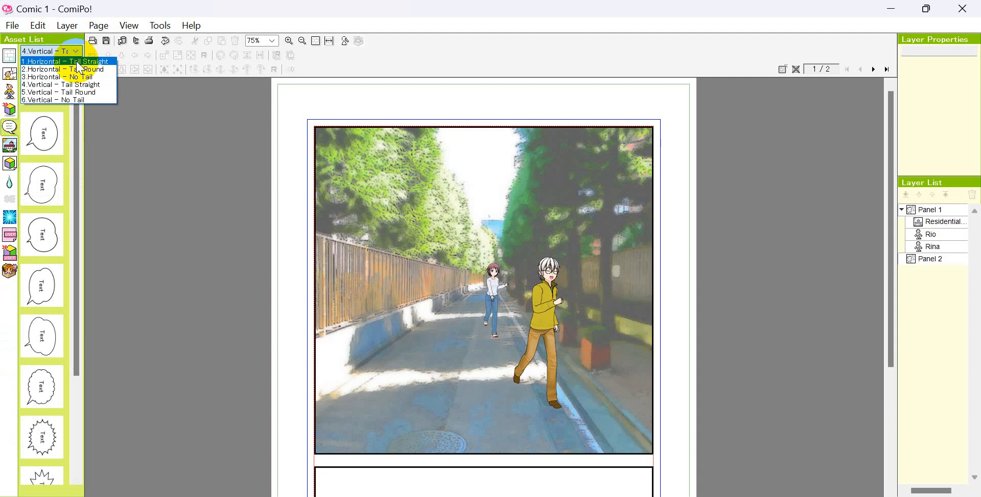
left_click(56, 60)
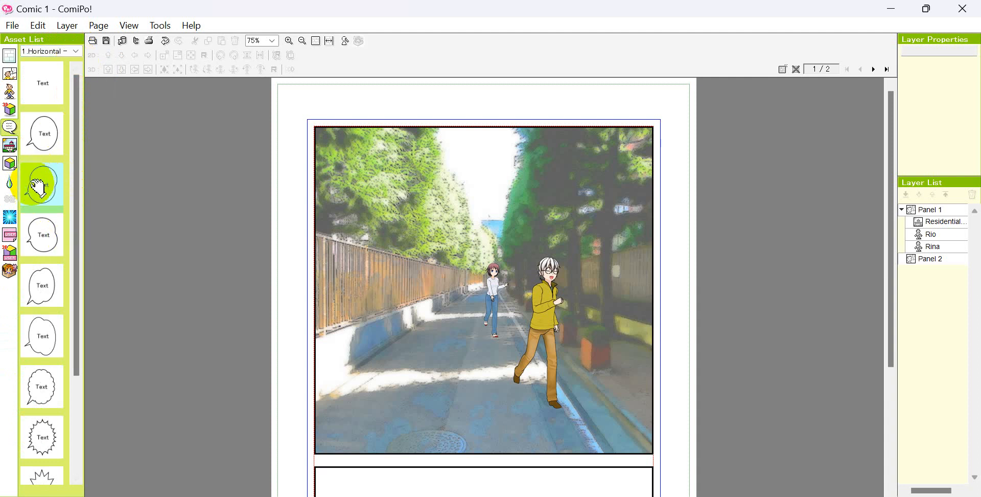
- Add the plain elliptical balloon from Horizontal - Tail Straight to Panel 1 and set its text to "Tunggu Rio"
left_click(46, 51)
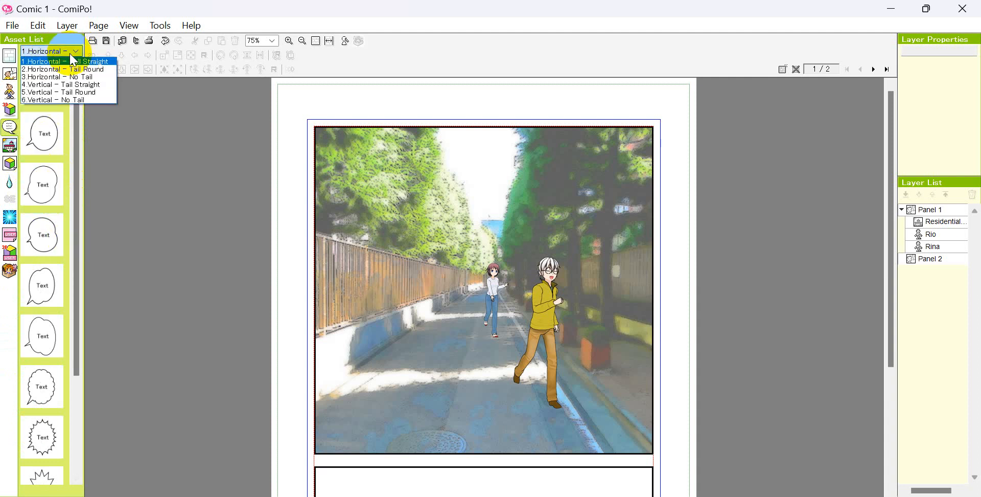
left_click(72, 59)
left_click_drag(43, 135, 539, 240)
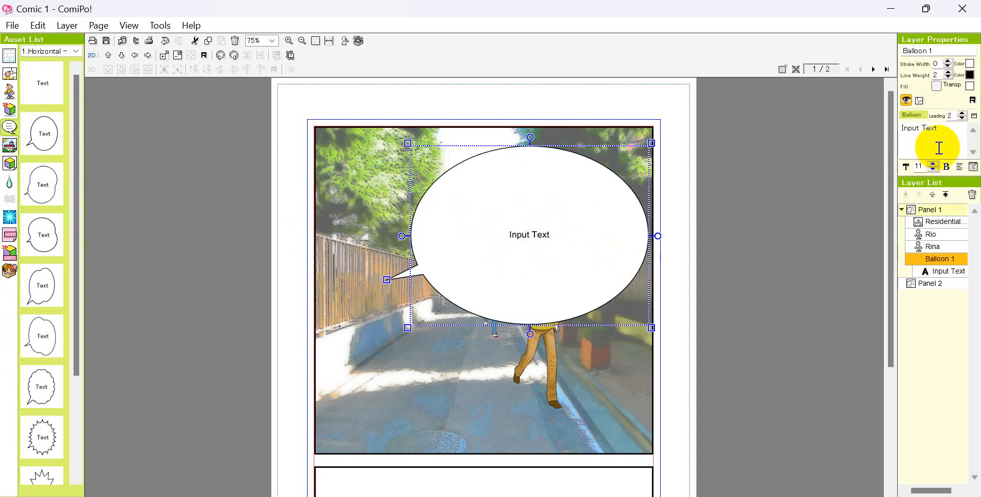
left_click_drag(939, 147, 892, 123)
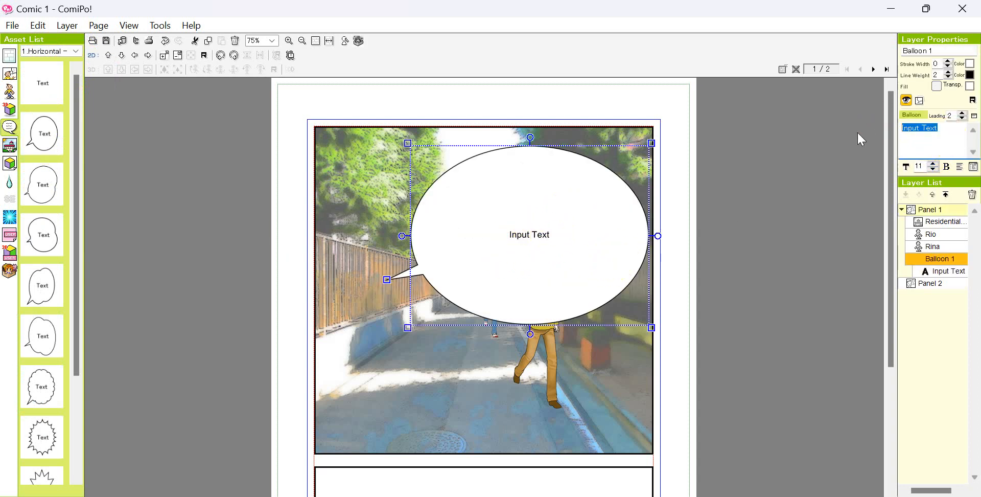
type("Tunggu")
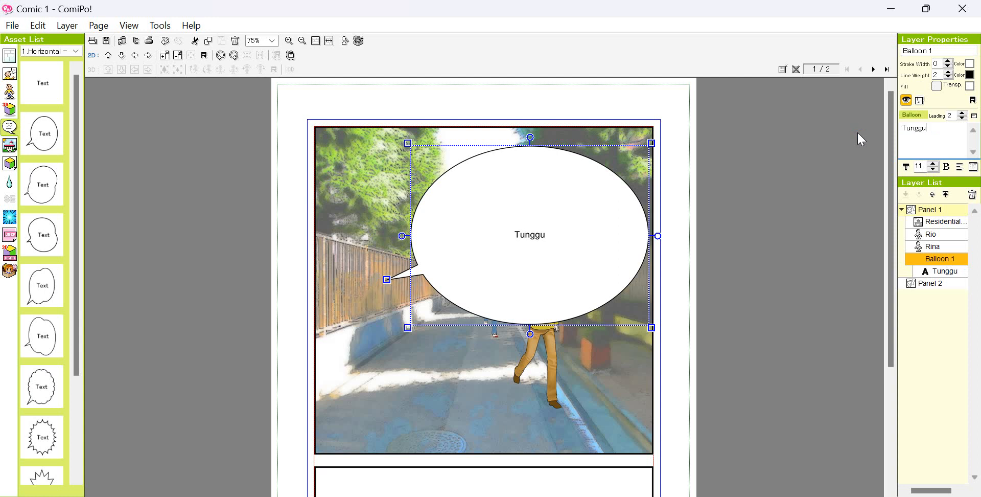
type(" Rio")
left_click(856, 214)
- Shrink the balloon, place it over the trees above the fence, and aim its tail at Rina's head
left_click(614, 245)
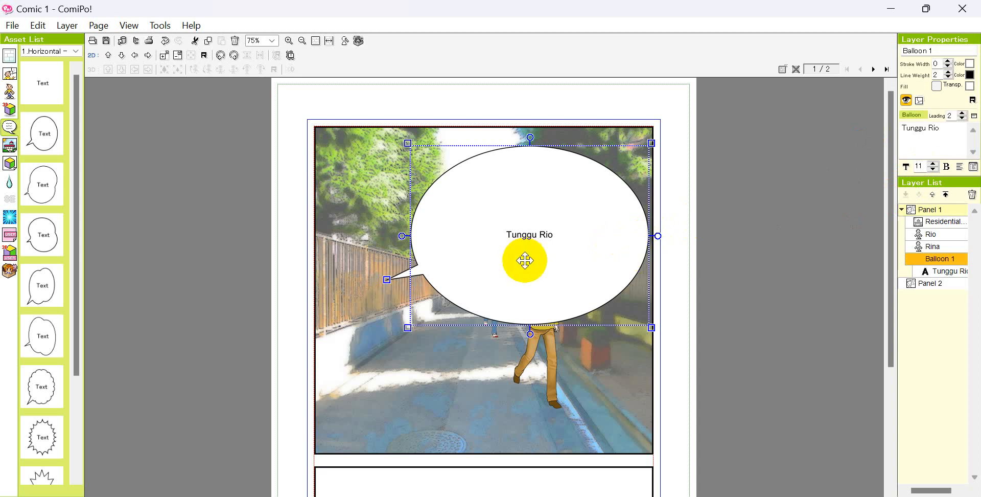
left_click_drag(409, 141, 438, 158)
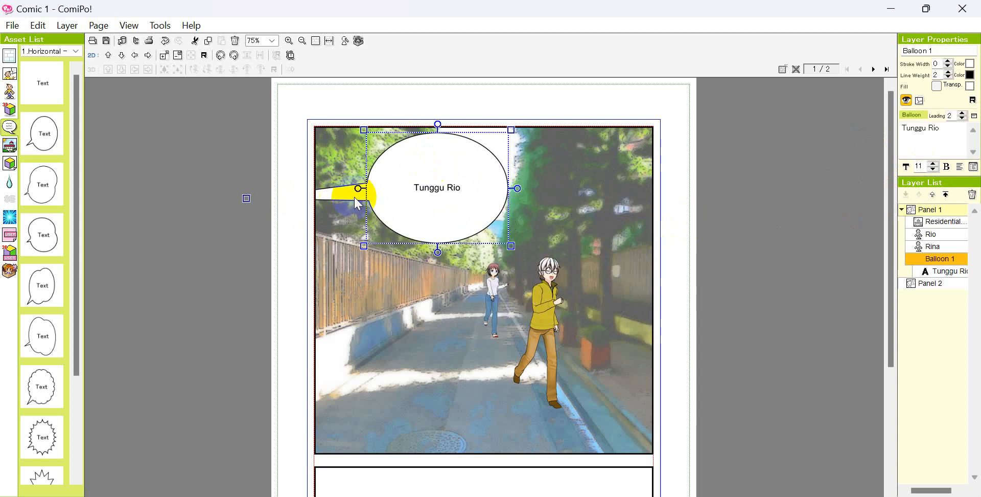
left_click_drag(254, 199, 487, 257)
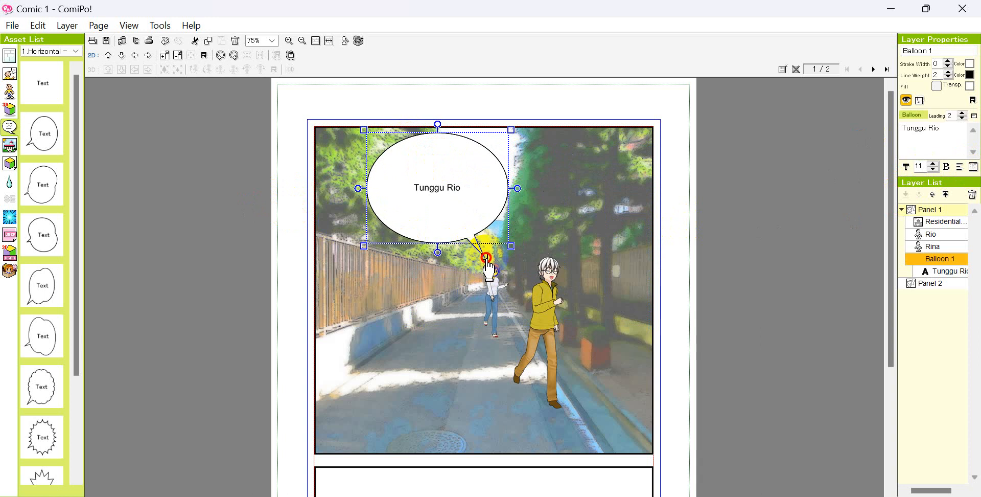
left_click(513, 126)
left_click(476, 184)
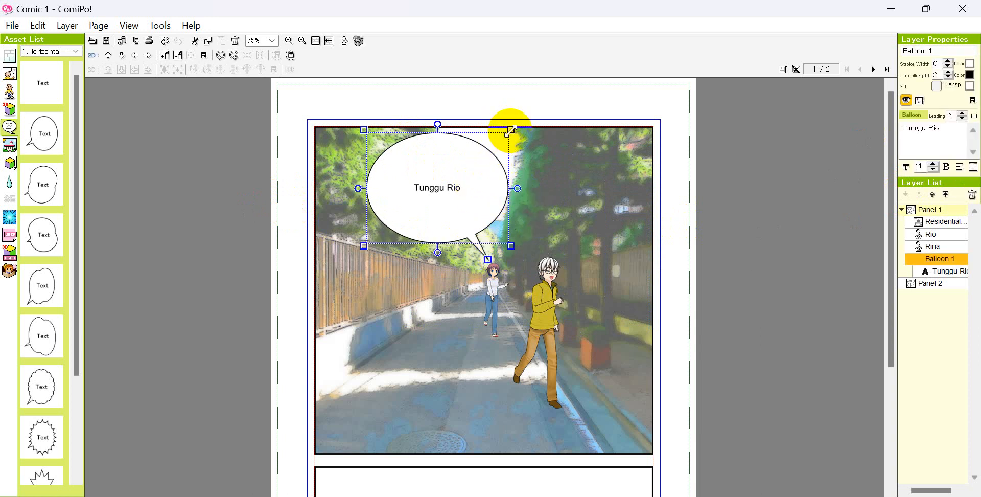
left_click_drag(510, 130, 459, 186)
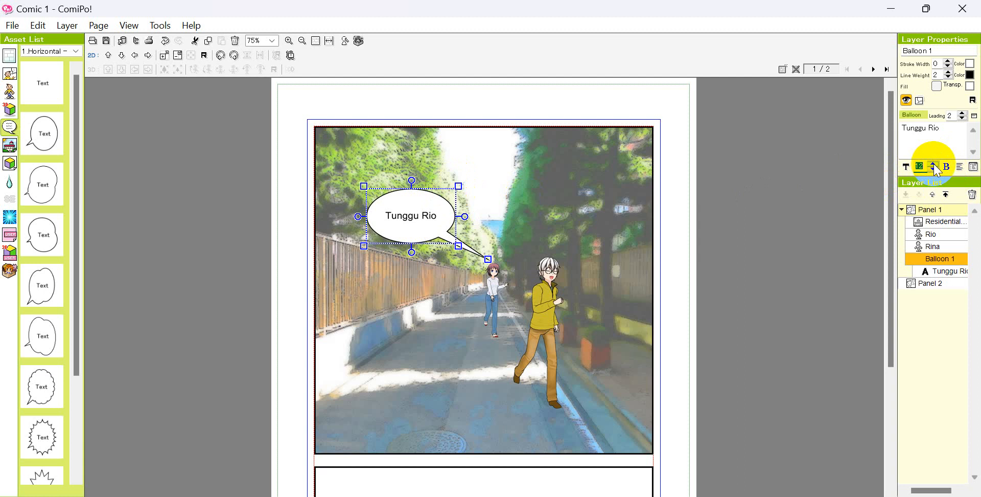
- Format the balloon text as bold Bell MT at size 12 and try out the vertical text direction
left_click(906, 167)
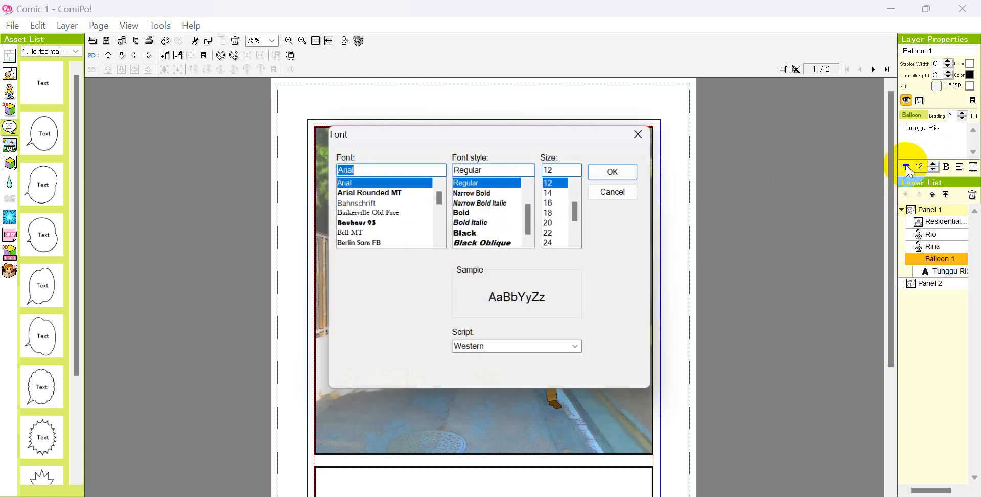
left_click(359, 234)
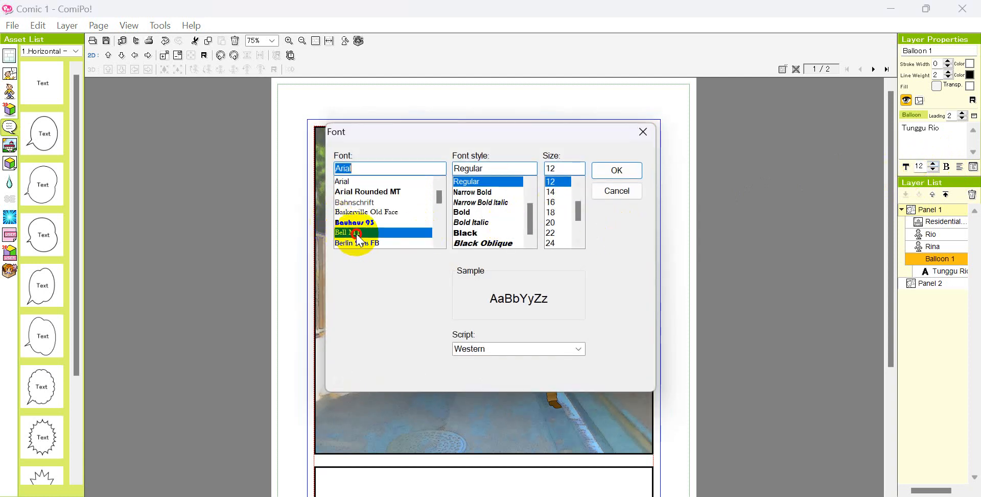
left_click(616, 171)
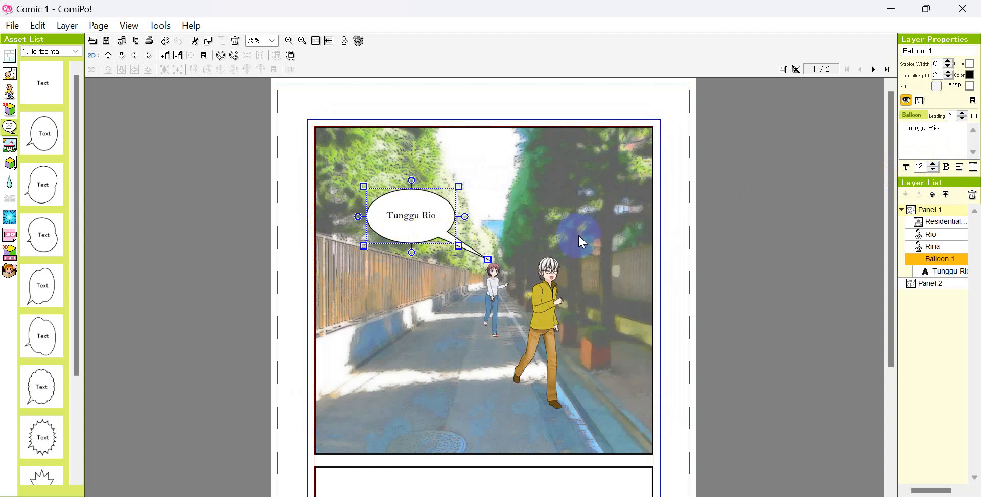
left_click(961, 167)
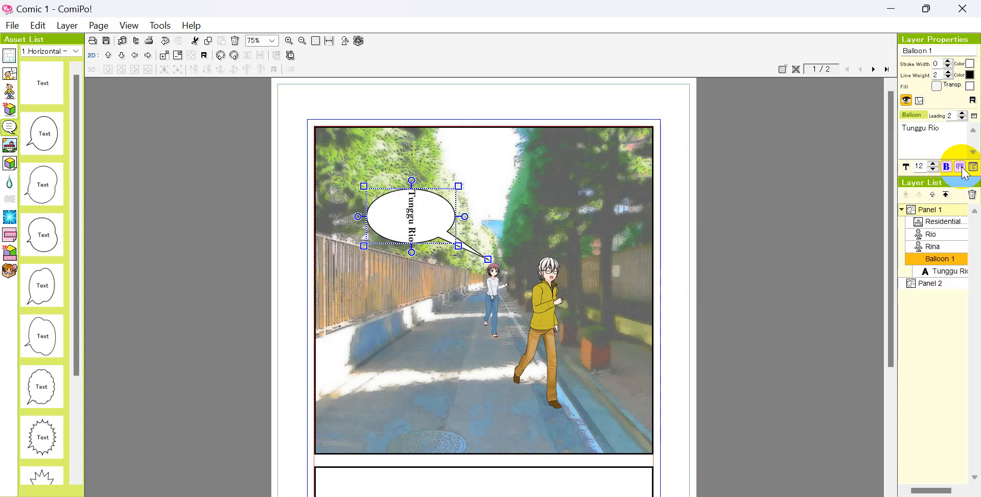
left_click(67, 51)
left_click(68, 49)
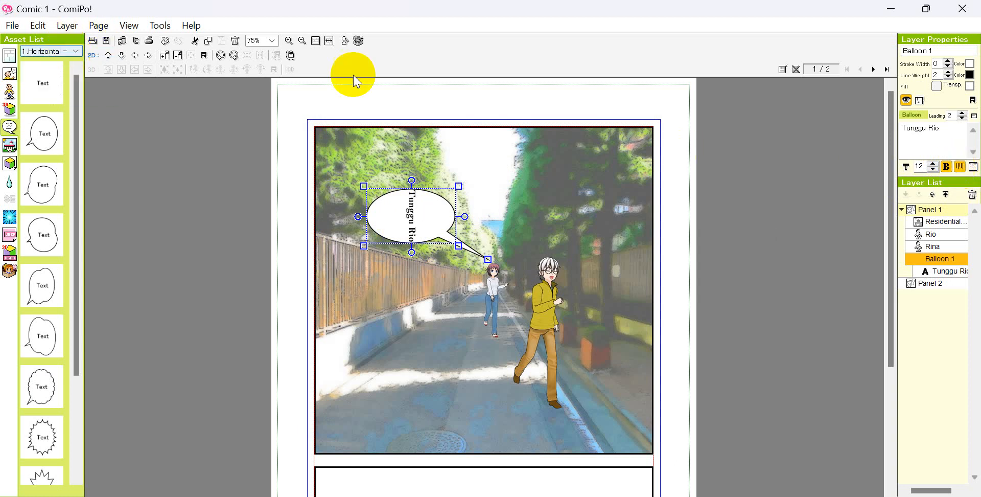
- Try the Double Ellipse 1 and 3 shapes on the balloon, then set its shape to Double Ellipse 4
left_click(973, 167)
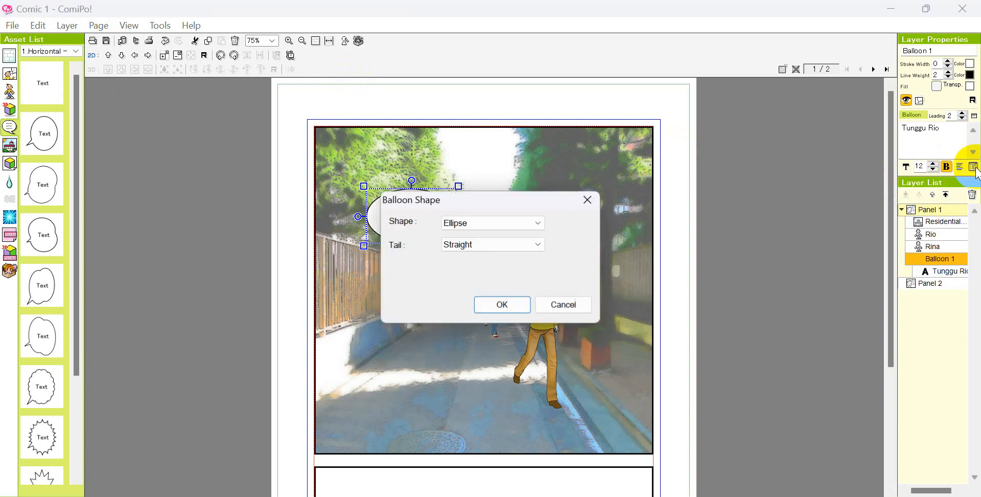
left_click(527, 223)
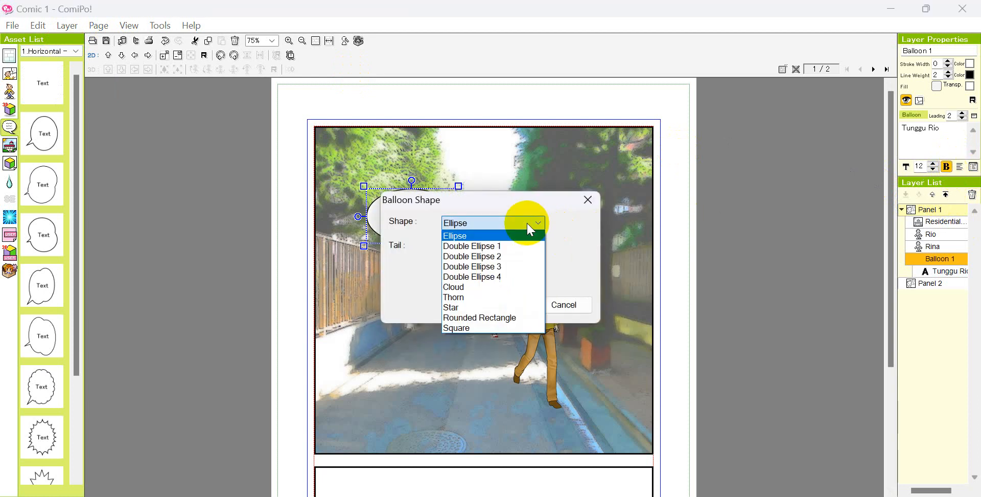
left_click(508, 254)
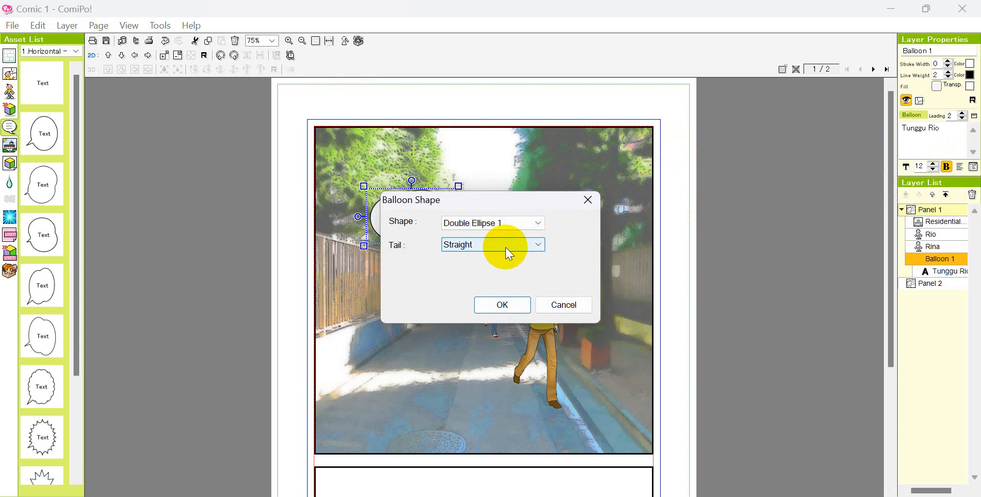
left_click_drag(511, 200, 674, 157)
left_click(669, 180)
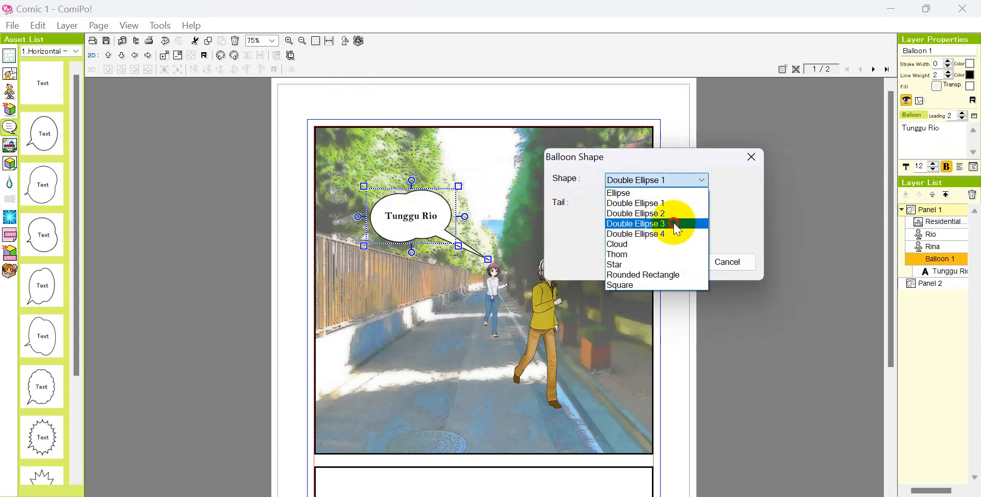
left_click(674, 224)
left_click(674, 179)
left_click(674, 233)
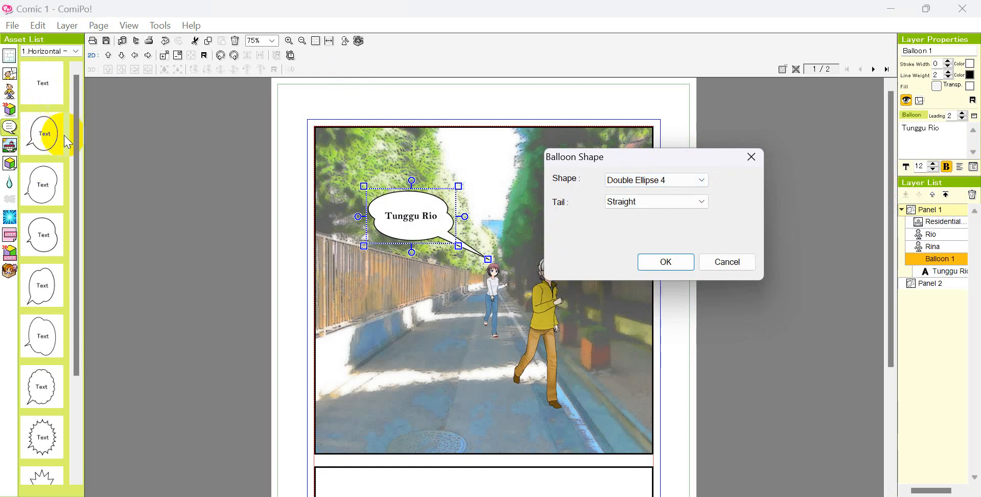
- Set the balloon's tail to Round and apply the new balloon shape
left_click(703, 184)
left_click(691, 179)
left_click(685, 202)
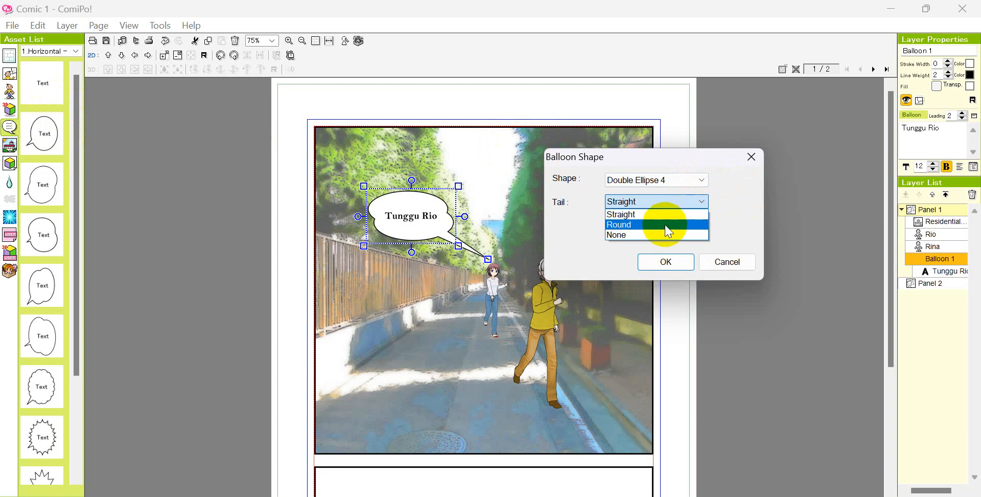
left_click(667, 227)
left_click(676, 262)
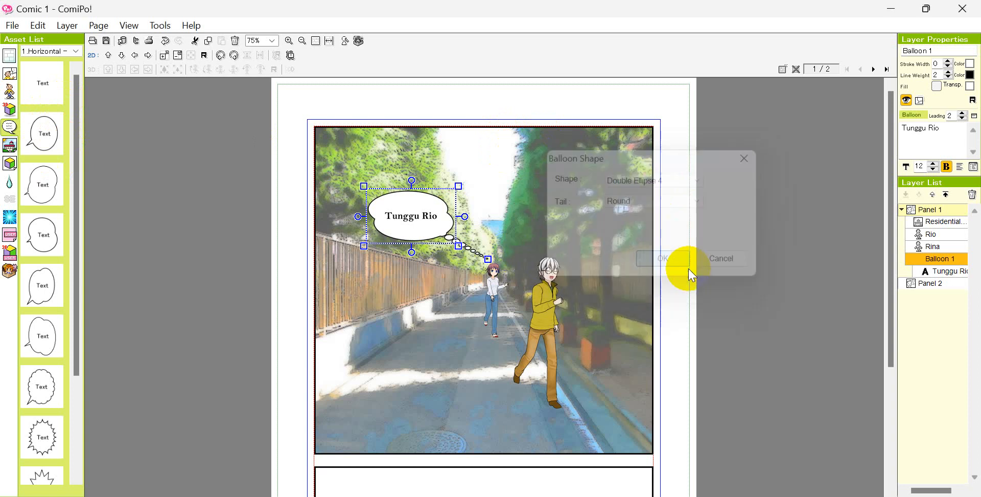
left_click(729, 270)
scroll(733, 254, "down", 3)
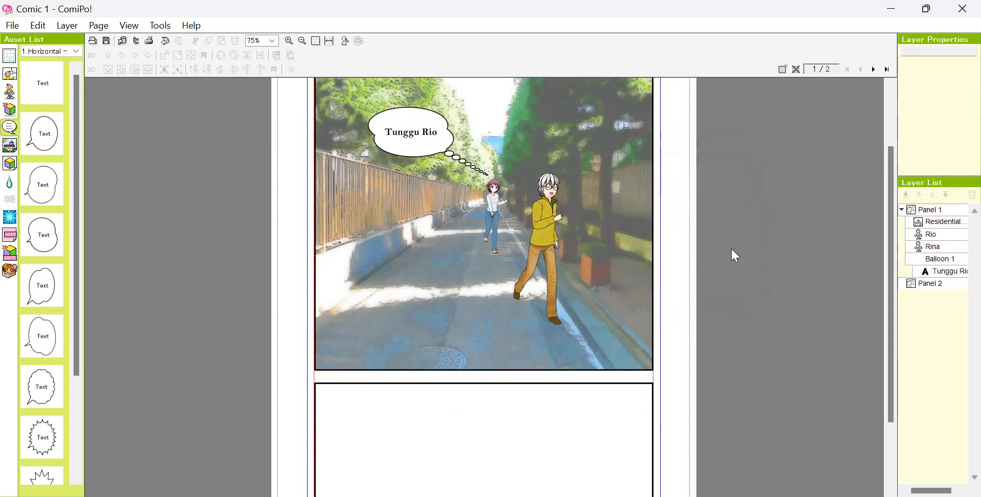
- Add the Residential_61 tree-lined street background with the wooden fence to the empty Panel 2
left_click(670, 314)
left_click(284, 243)
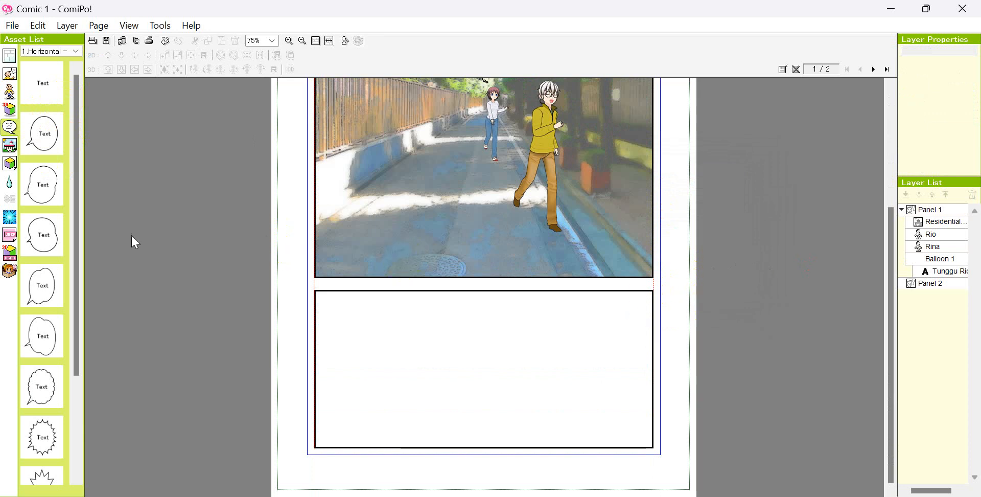
left_click(44, 190)
left_click(8, 145)
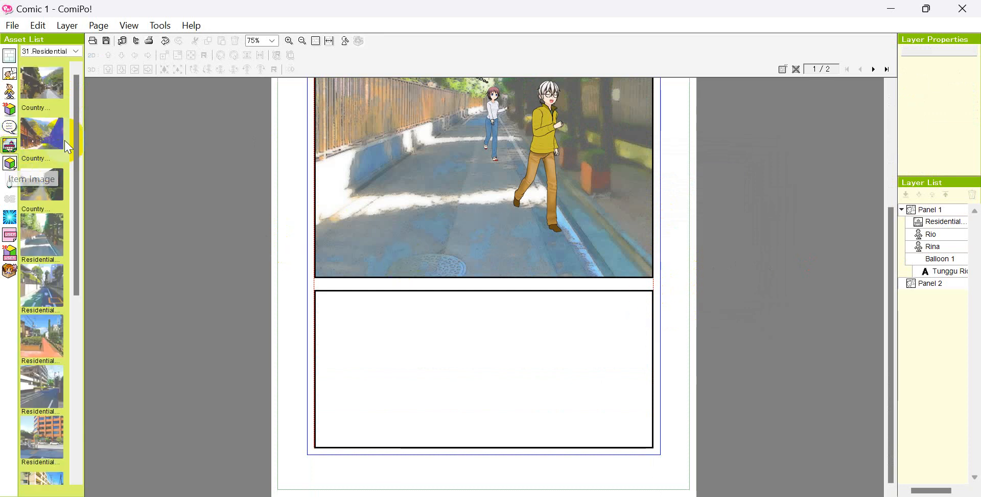
left_click(66, 147)
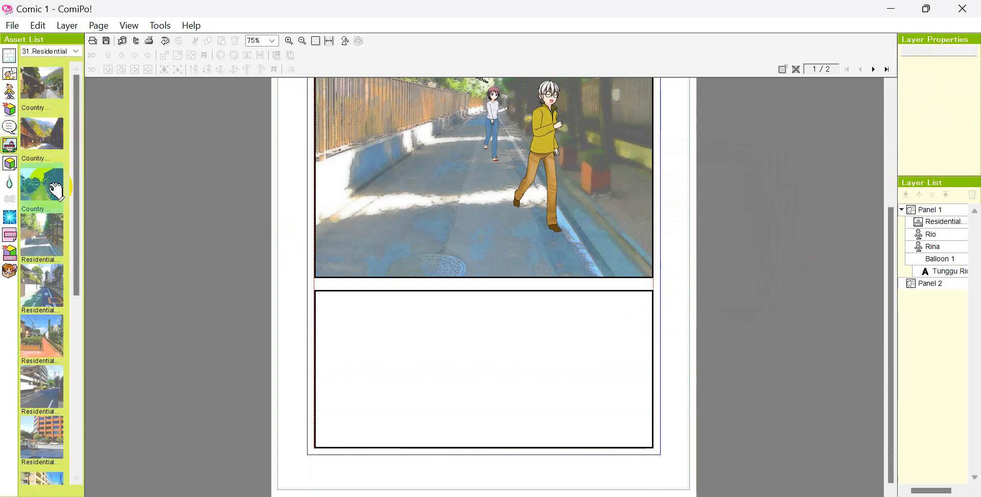
left_click(50, 242)
left_click_drag(373, 343, 404, 343)
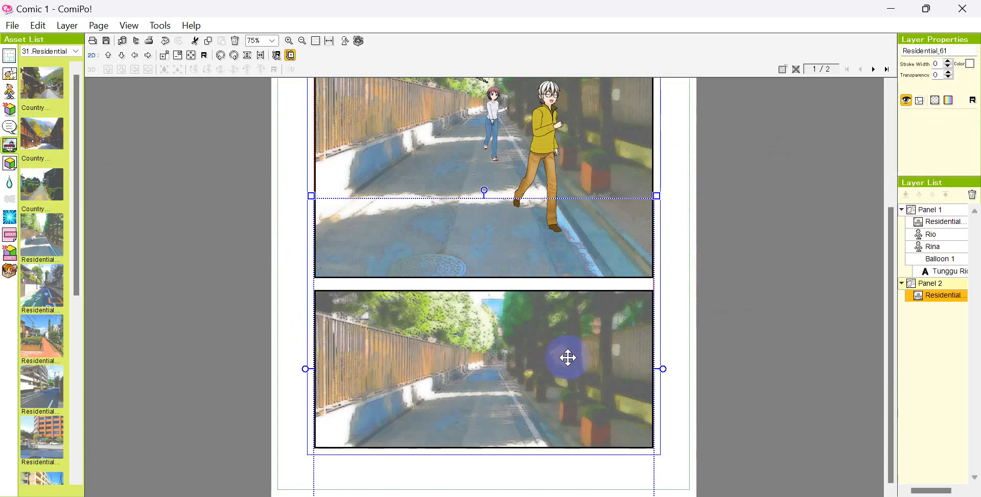
- Enlarge Panel 2's street background beyond the panel edges and shift it up so the road surface fills the frame
left_click_drag(657, 195, 674, 147)
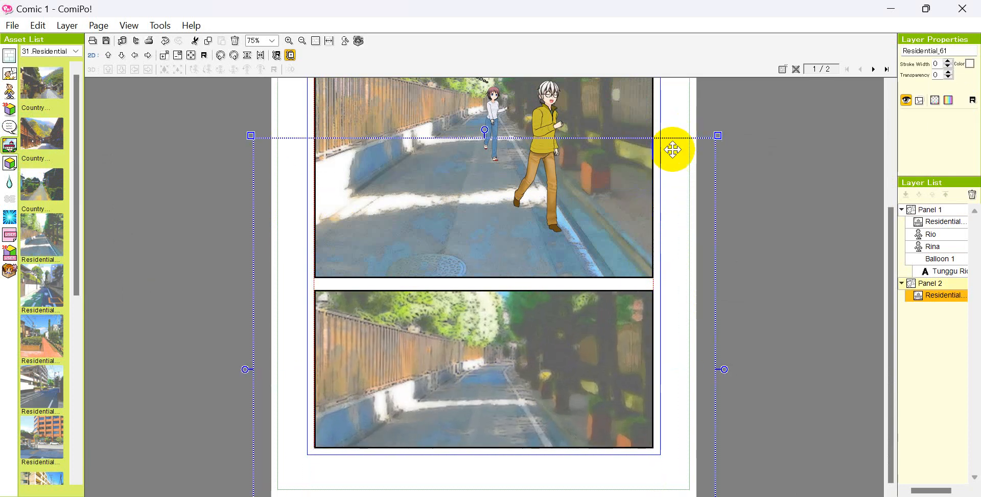
left_click_drag(609, 333, 583, 291)
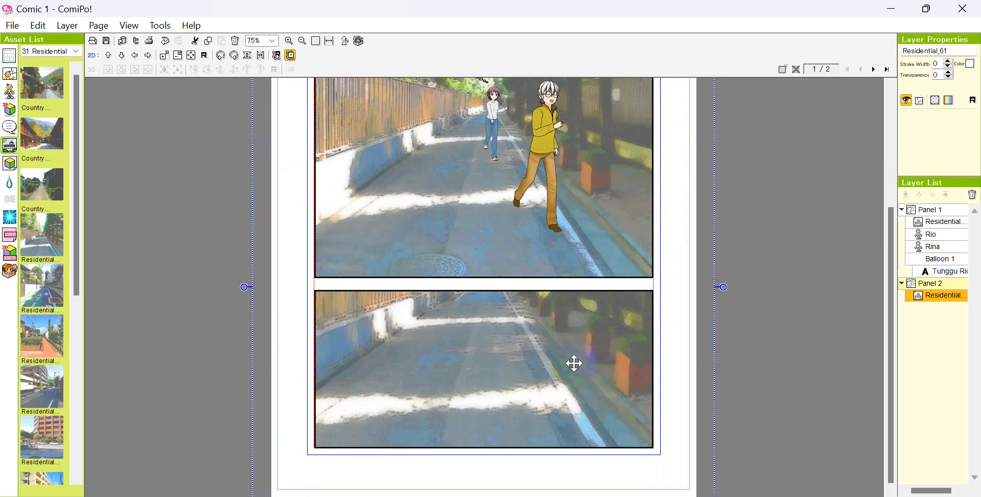
left_click(756, 287)
- Nudge Panel 1's street background slightly up and to the left
left_click(531, 246)
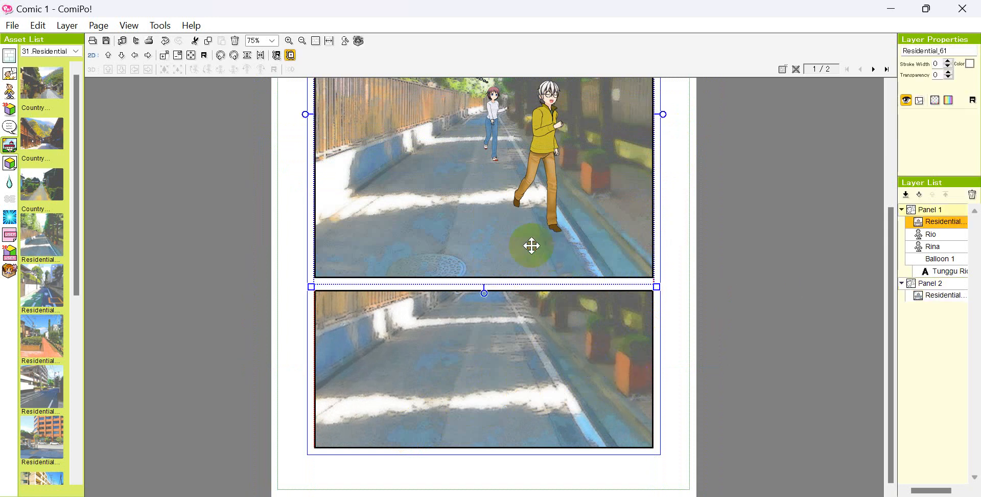
left_click_drag(532, 245, 528, 234)
left_click(668, 267)
- Add the custom character Rio to the middle of Panel 2, over the road
left_click(588, 408)
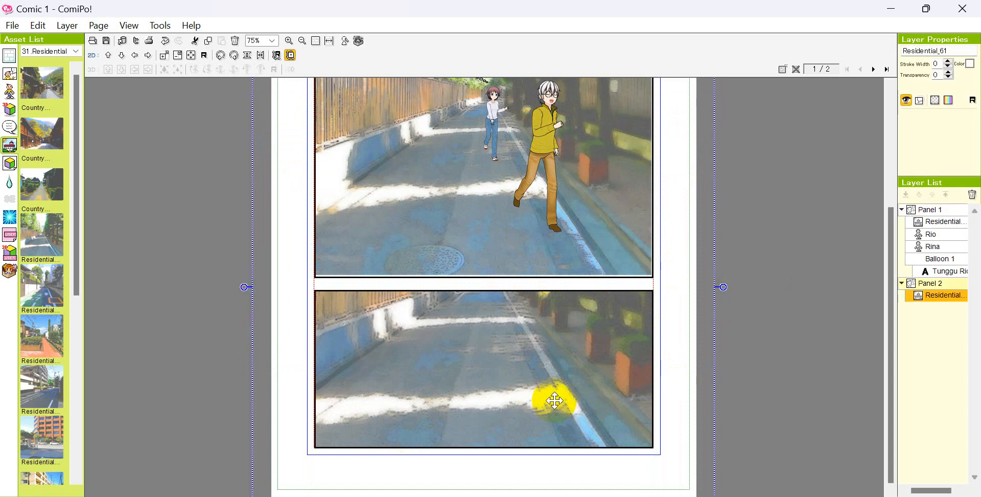
left_click(10, 91)
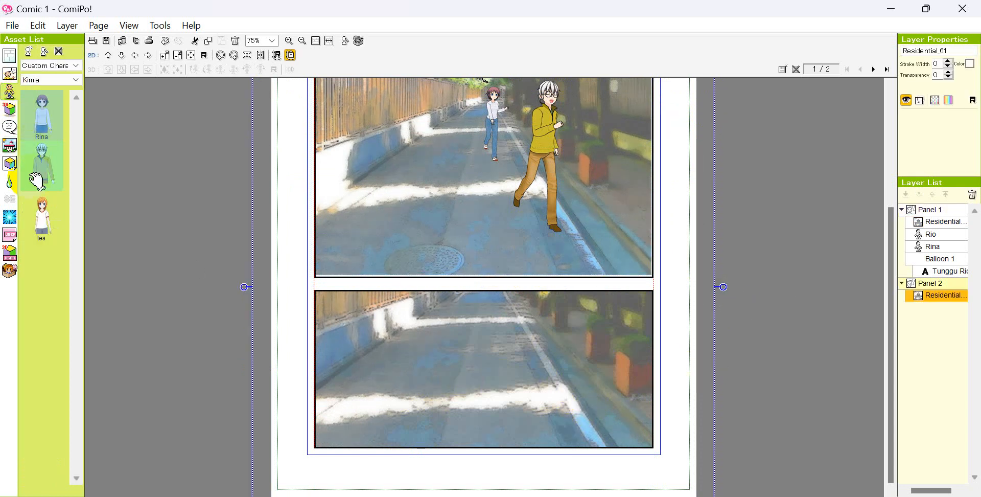
left_click_drag(43, 174, 463, 380)
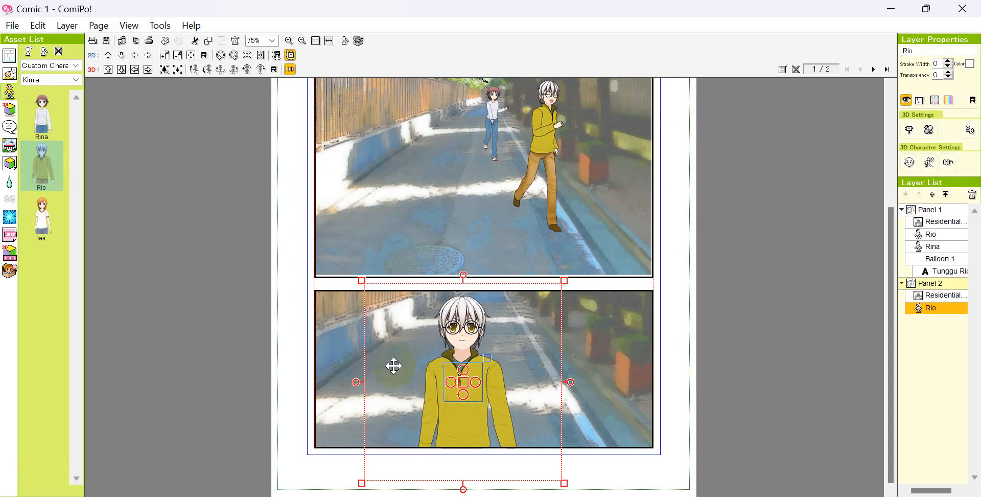
left_click(913, 136)
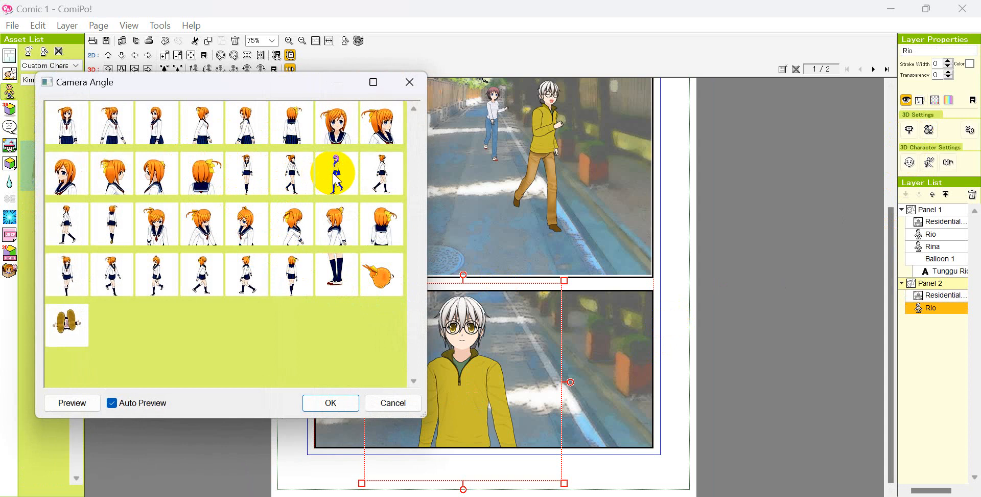
left_click(383, 172)
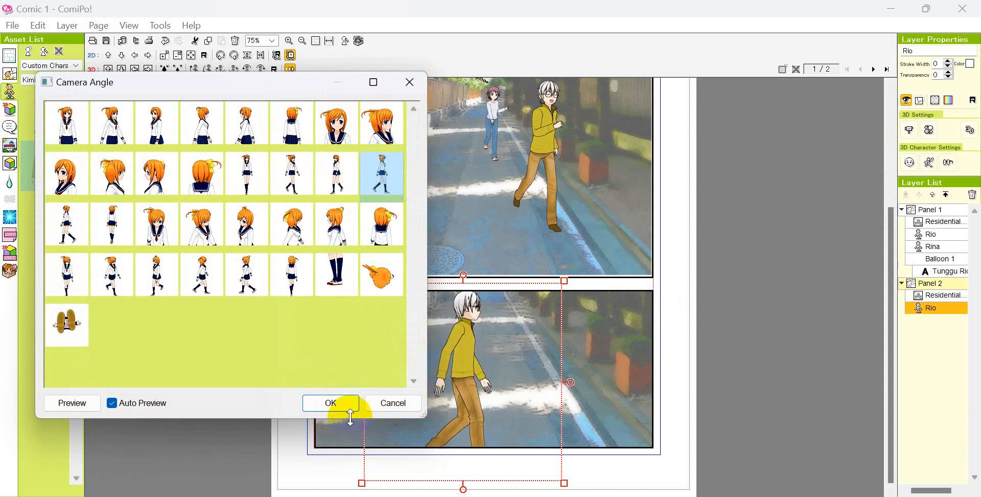
left_click(394, 404)
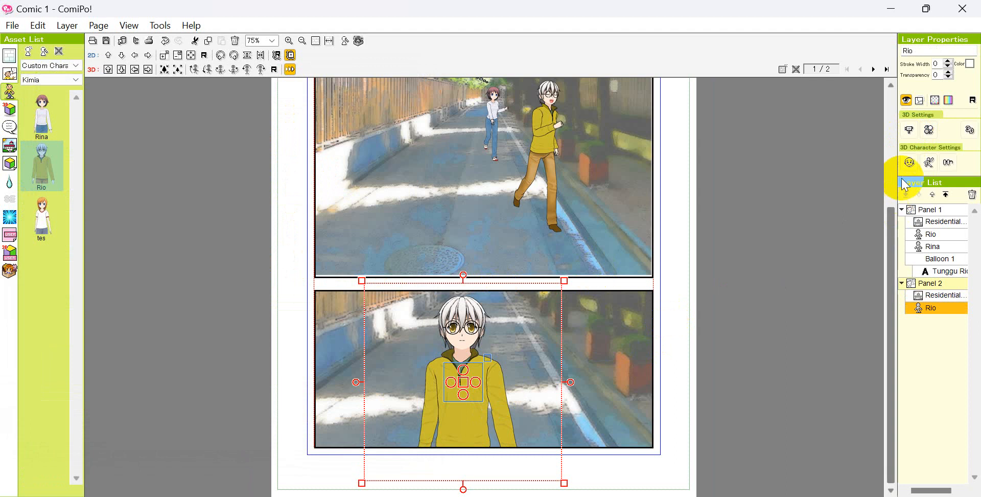
- Set the Panel 2 Rio's pose to 187 from the Lying_Down category and move him to the panel's right edge
left_click(928, 162)
left_click(460, 82)
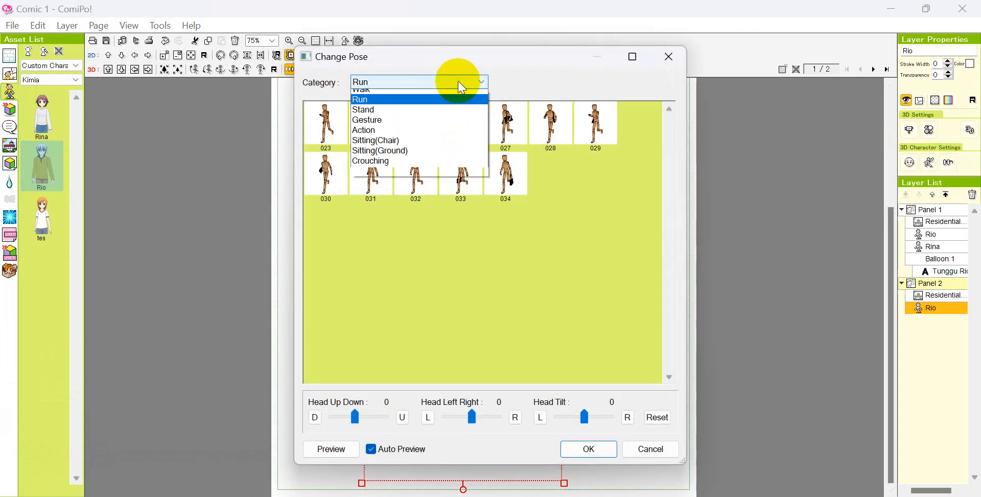
left_click(429, 187)
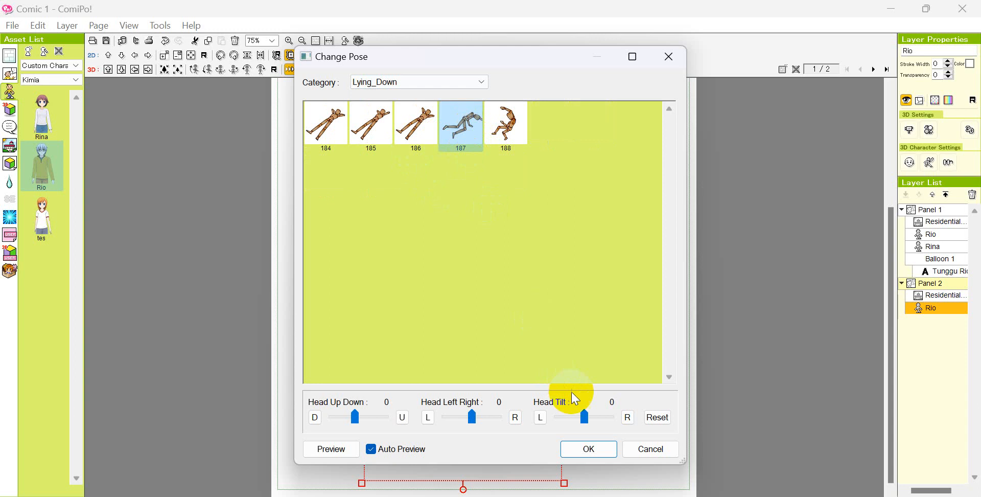
left_click(597, 450)
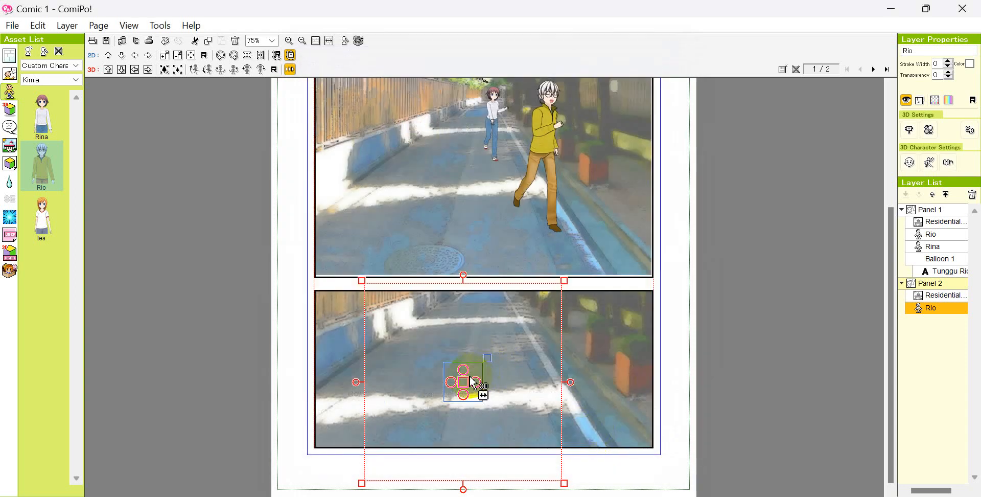
left_click_drag(457, 304, 665, 282)
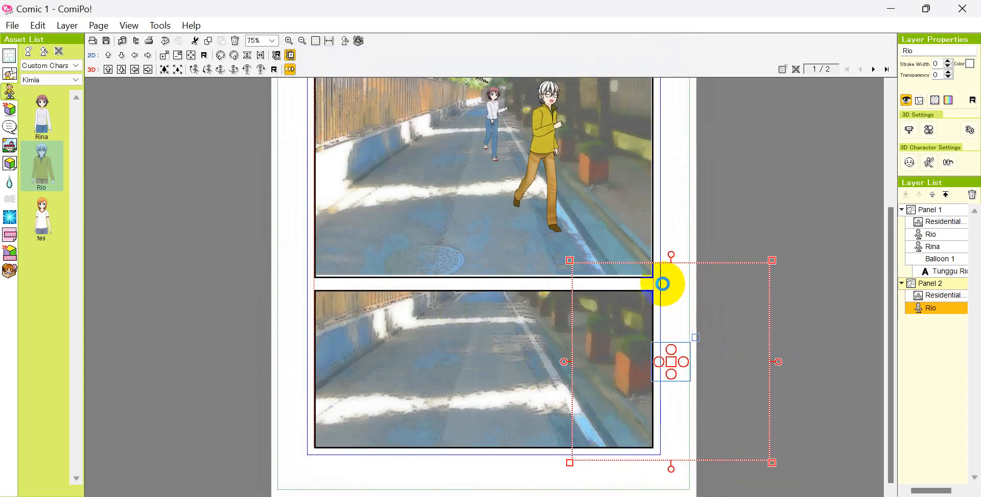
- Reapply Lying_Down pose 187 to the Rio in Panel 2 and deselect him
right_click(672, 368)
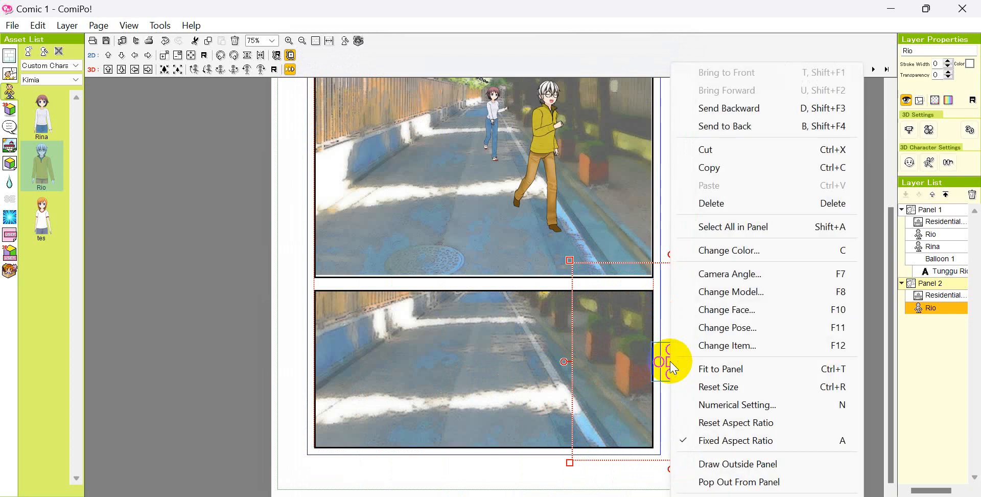
left_click(715, 331)
left_click(463, 120)
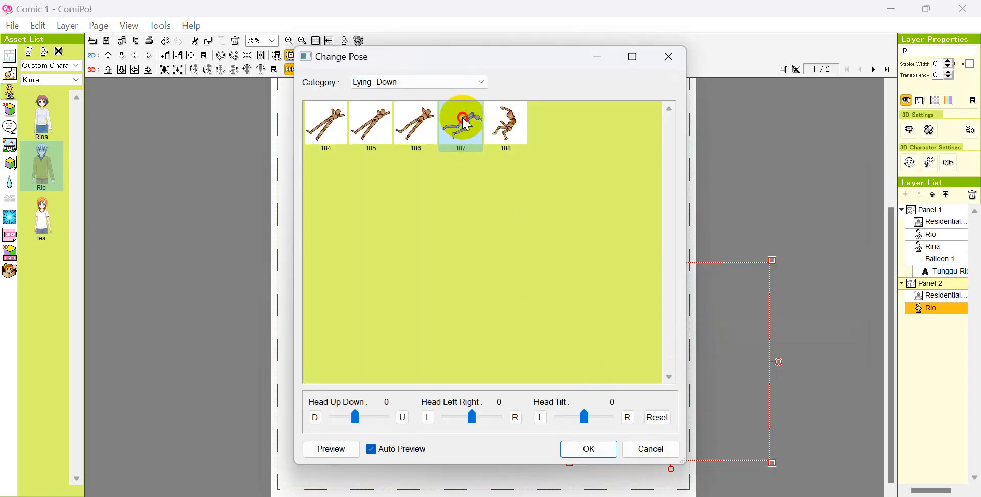
double_click(463, 121)
left_click(629, 461)
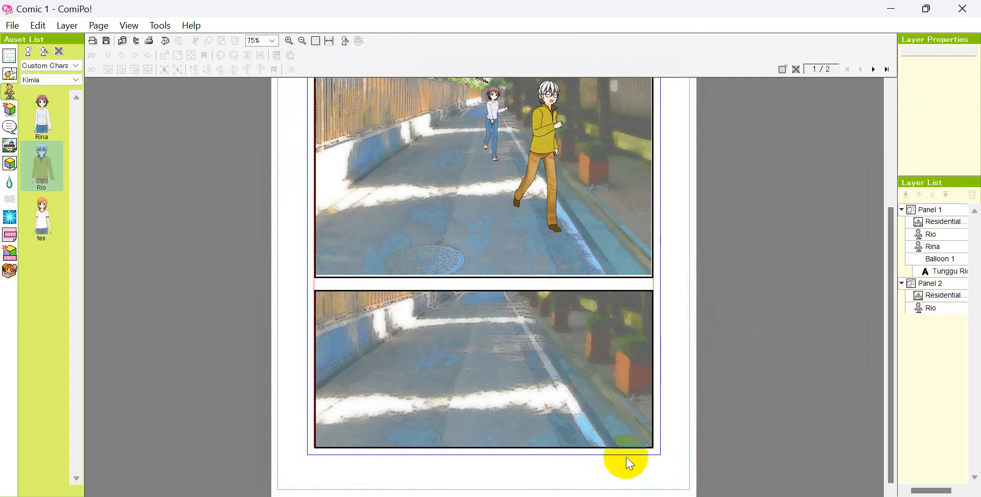
- Select Panel 2's street background and open its editing commands
left_click(521, 358)
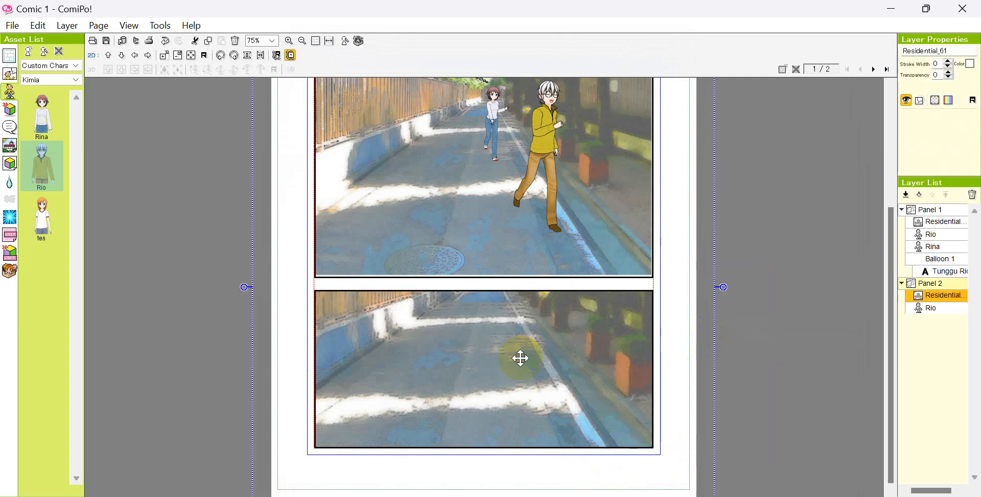
right_click(520, 357)
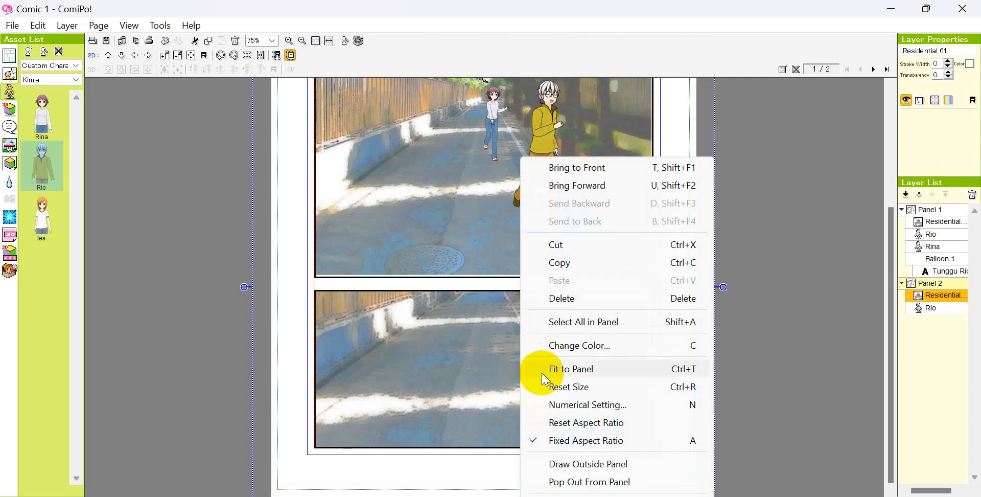
- Send Panel 2 one level backward in the page's layer order
left_click(451, 357)
left_click(442, 350)
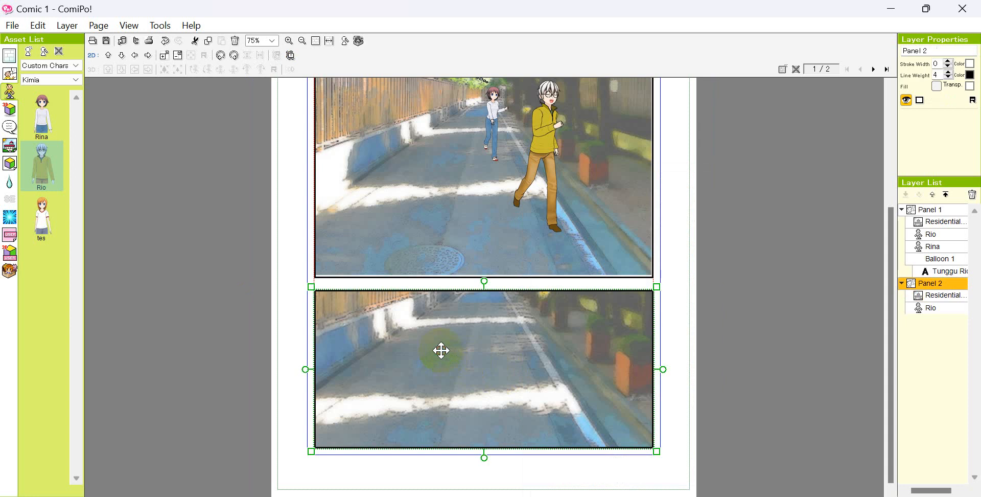
right_click(441, 350)
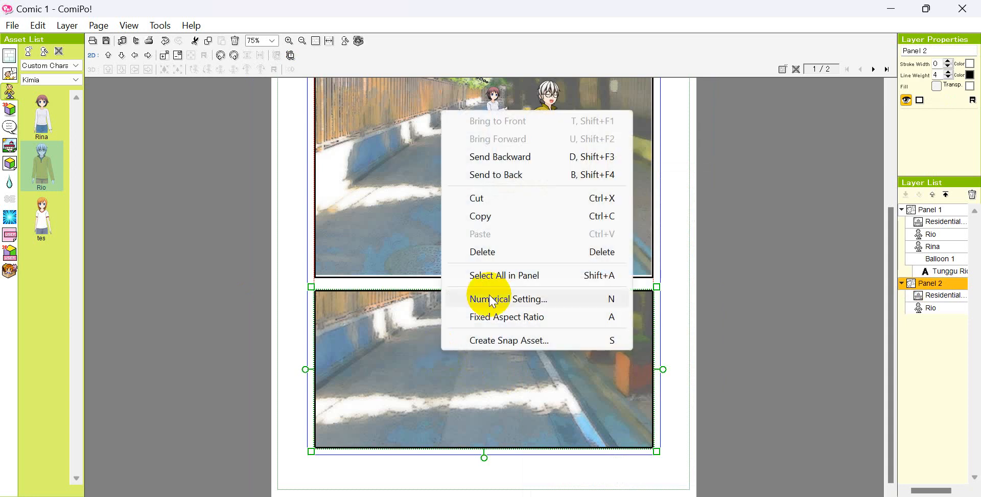
left_click(528, 157)
left_click(575, 365)
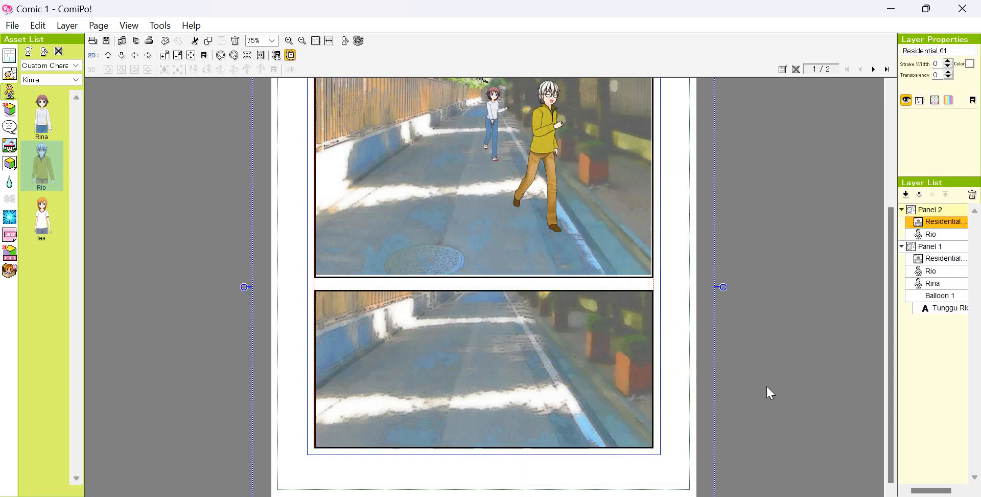
left_click(685, 394)
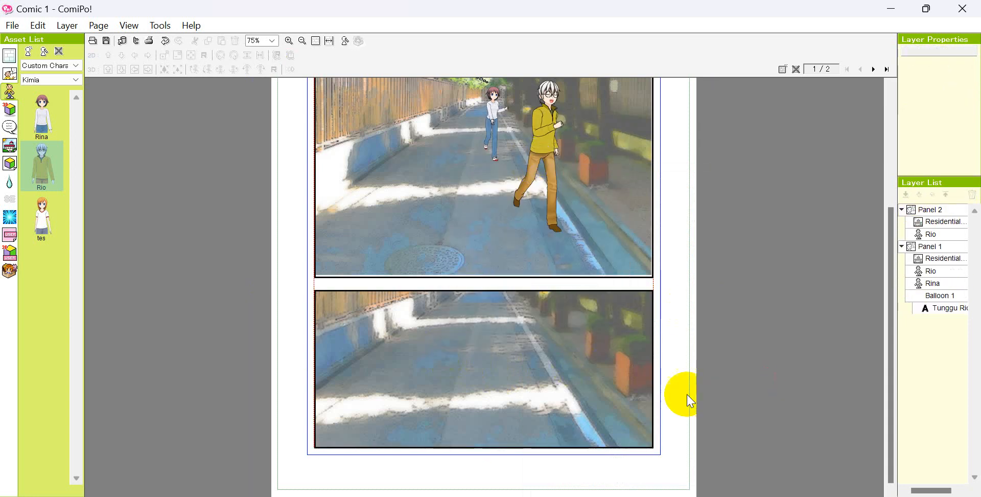
- Change the camera angle of Rio in Panel 2 to the last preset, the upside-down full-body view
left_click(935, 235)
left_click(682, 353)
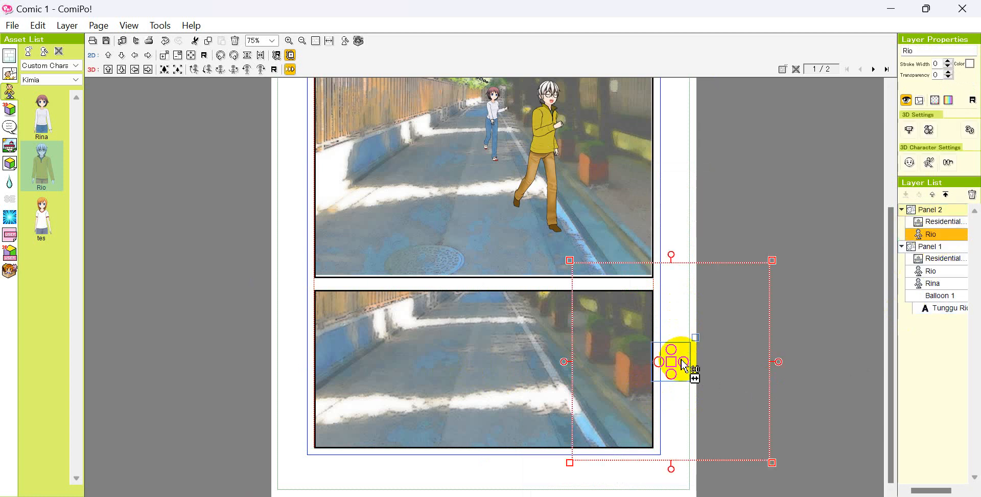
left_click(910, 129)
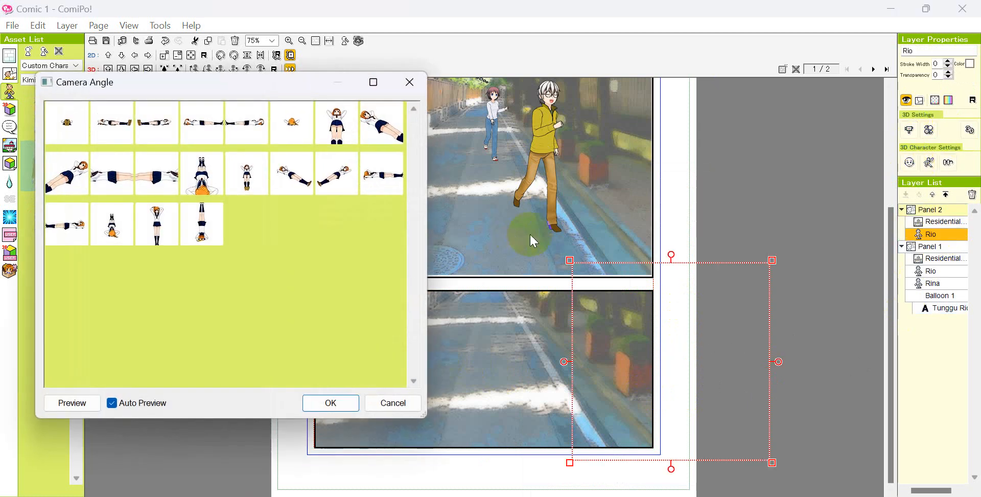
left_click(209, 231)
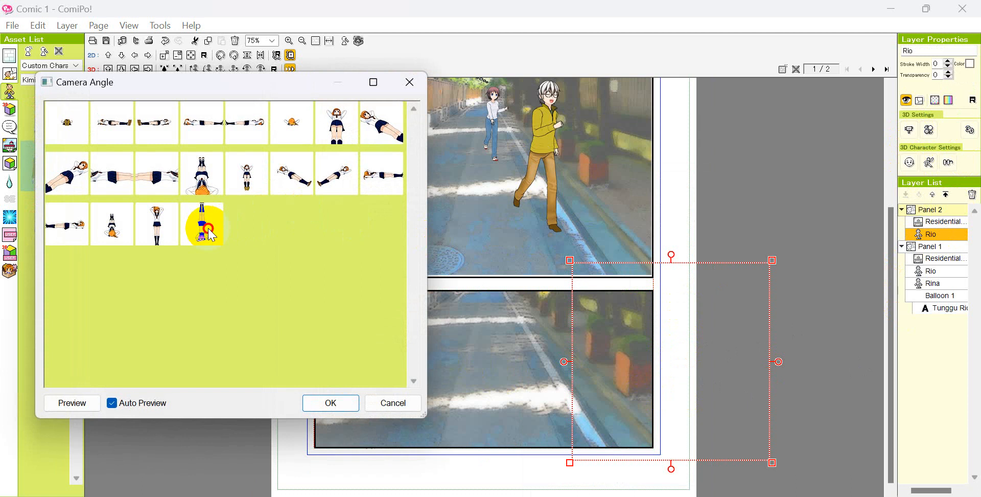
left_click(333, 403)
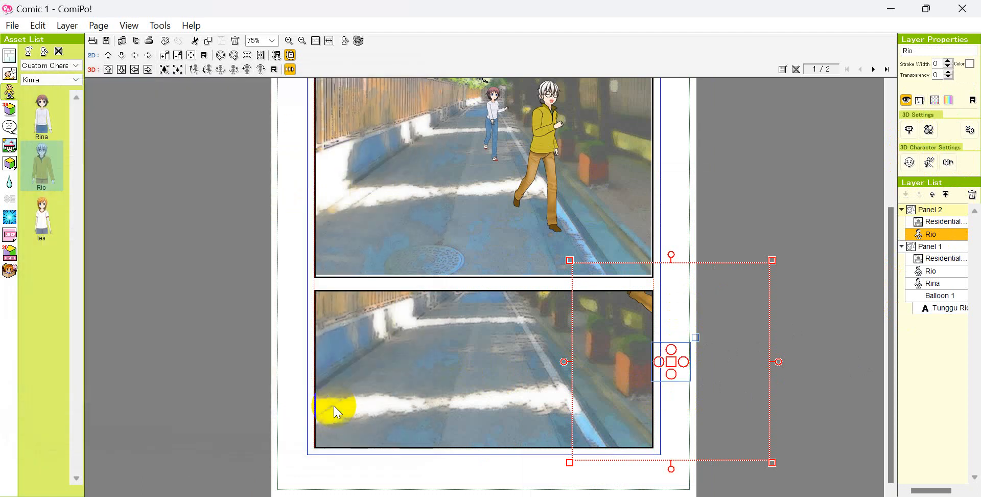
left_click(793, 393)
left_click(685, 385)
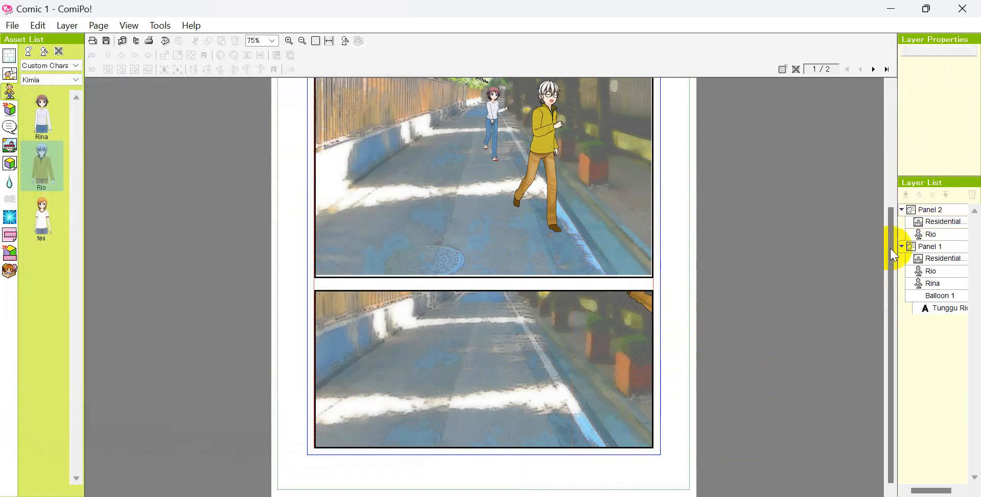
- Try sending Rio one layer backward in Panel 2 and bring him to the front again
left_click(930, 234)
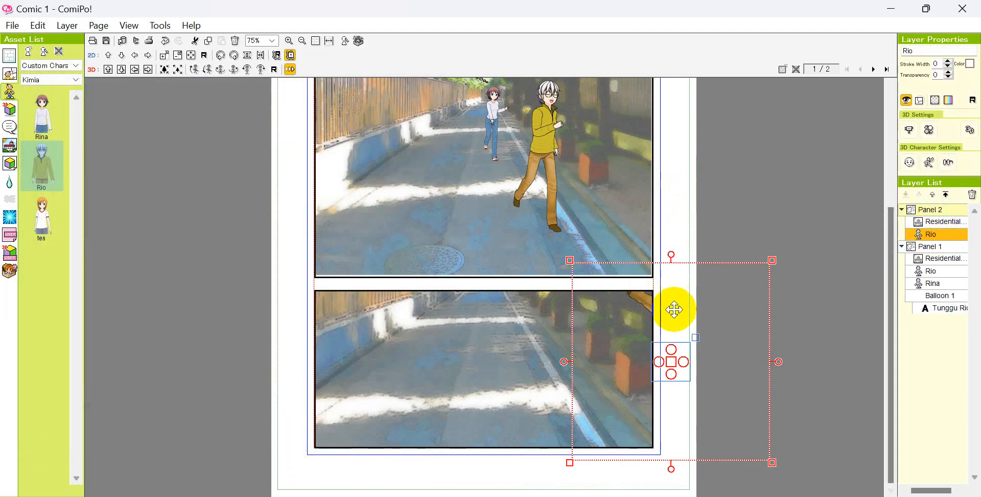
right_click(680, 367)
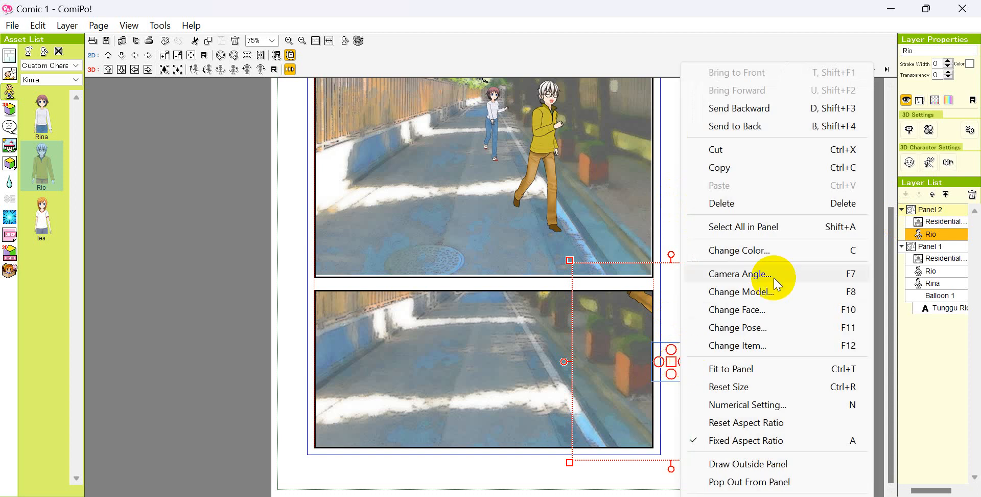
left_click(775, 108)
right_click(685, 375)
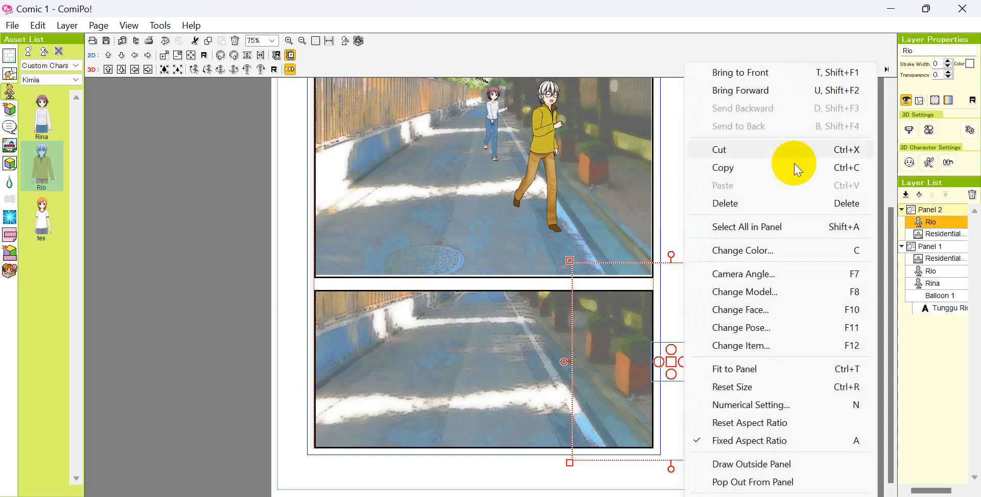
left_click(857, 75)
left_click(726, 372)
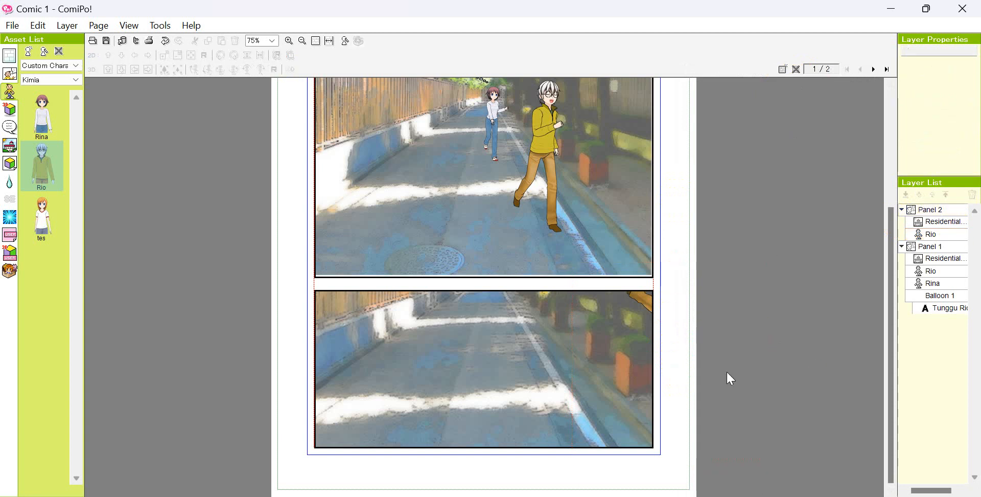
left_click(640, 350)
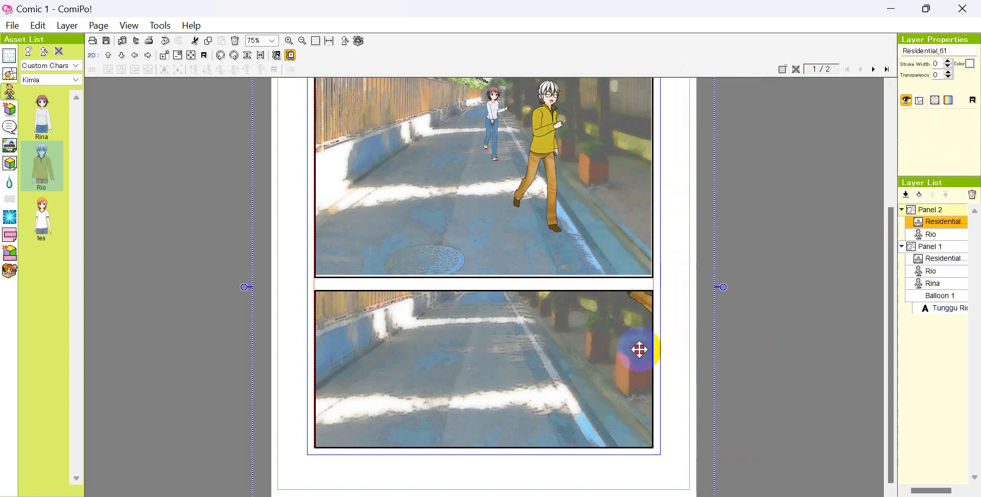
- Move Rio from beyond the edge of Panel 2 to the middle of that panel
left_click(930, 234)
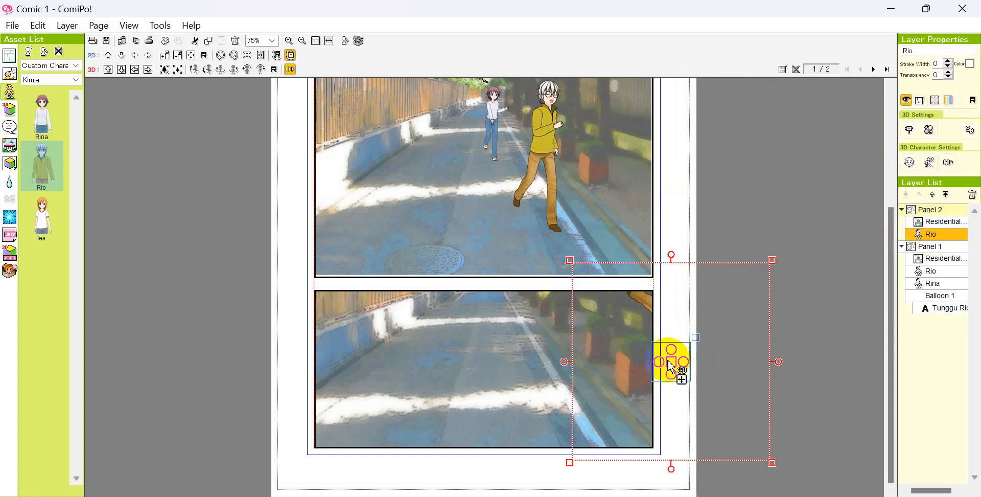
left_click_drag(679, 361, 628, 299)
left_click_drag(587, 300, 527, 302)
left_click(607, 278)
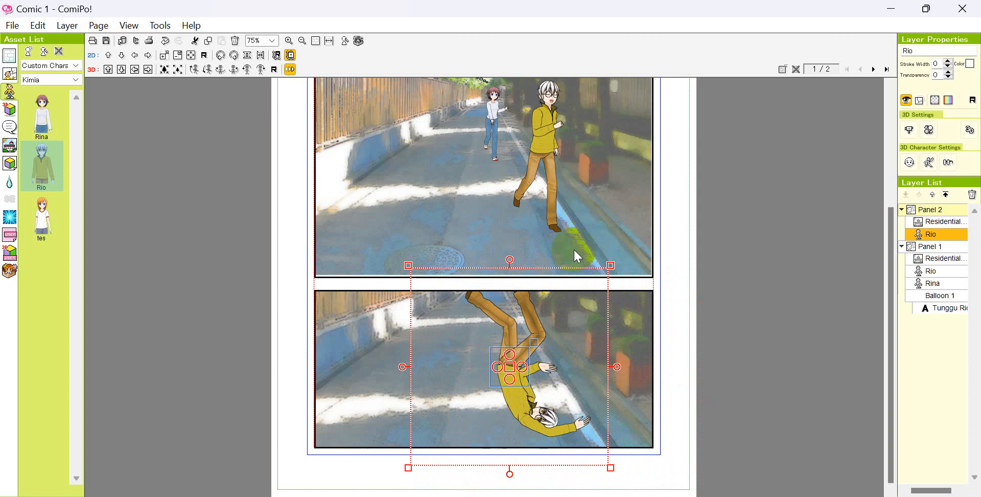
mouse_move(513, 252)
left_mouse_down()
mouse_move(486, 247)
mouse_move(526, 252)
mouse_move(526, 263)
left_mouse_up()
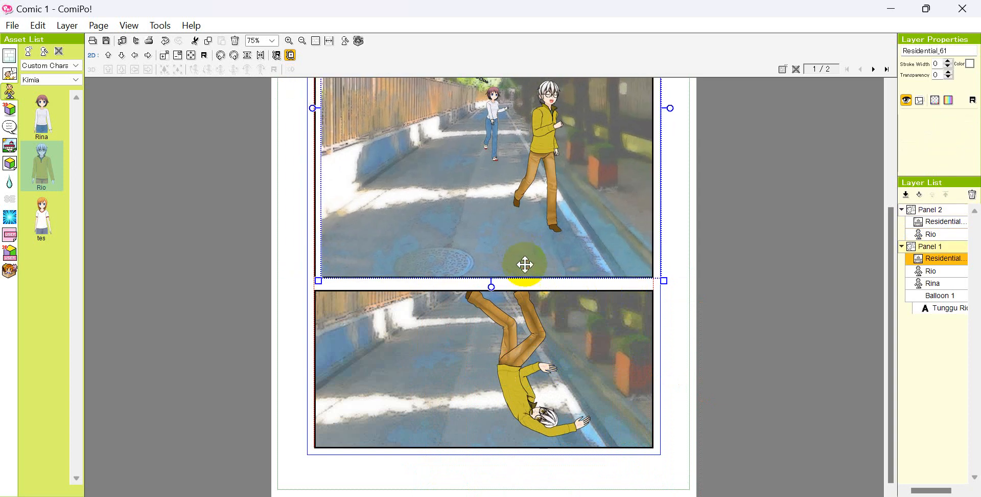
left_click(779, 335)
- Rotate Rio in 3D in Panel 2 so he leans back with his head up, and review his Lying_Down pose
left_click(541, 404)
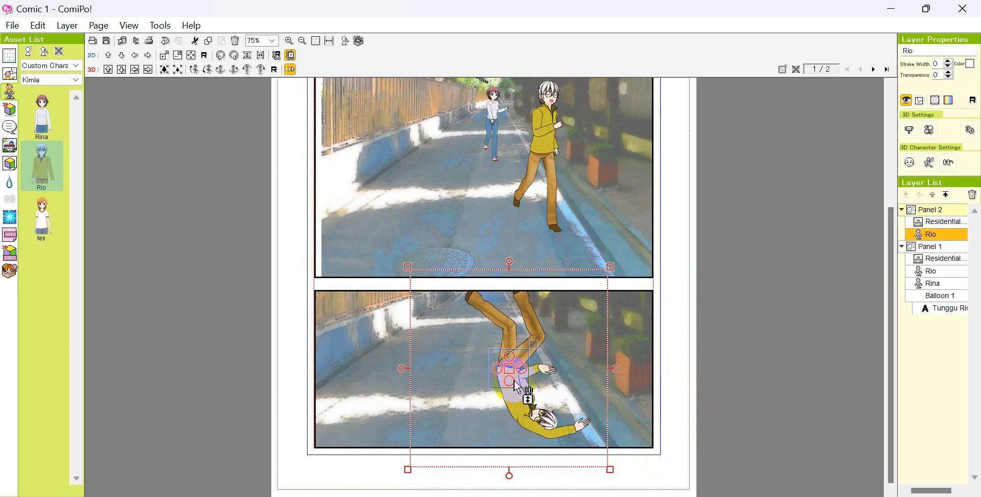
left_click_drag(521, 369, 534, 389)
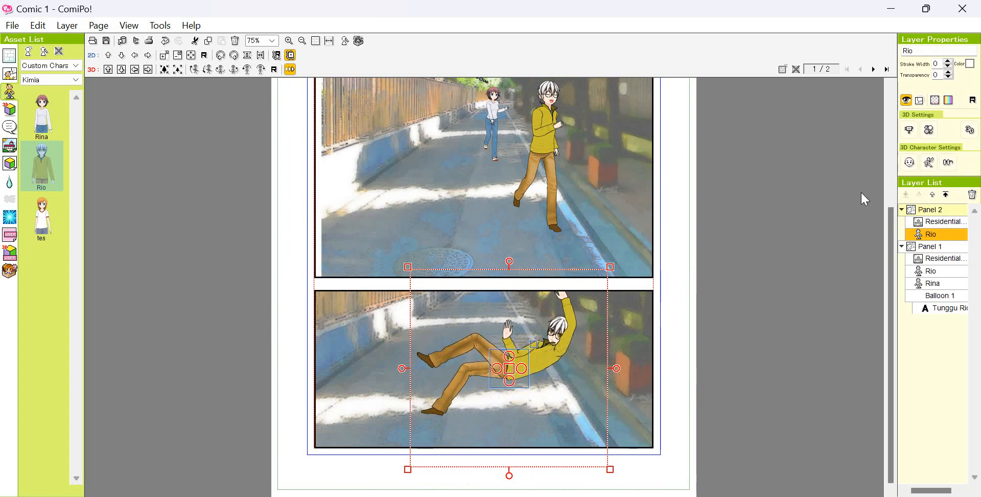
left_click(930, 163)
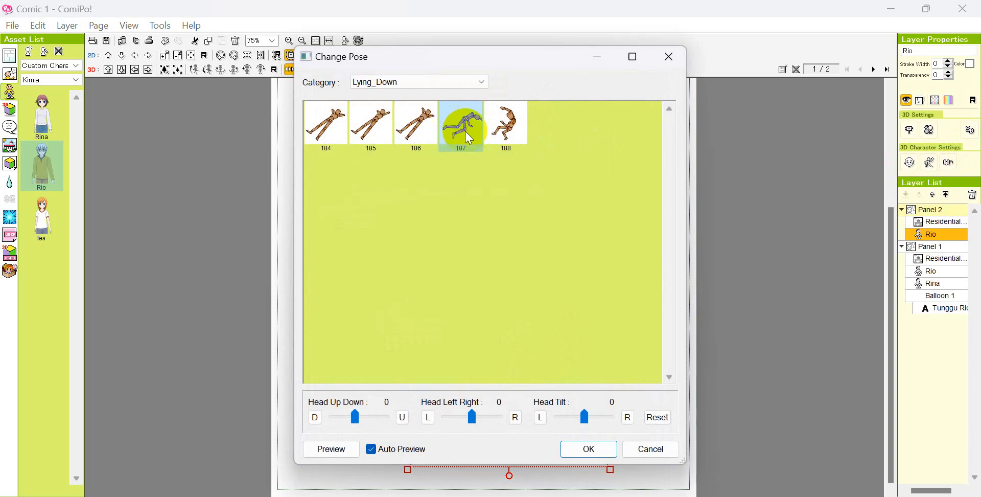
left_click(597, 450)
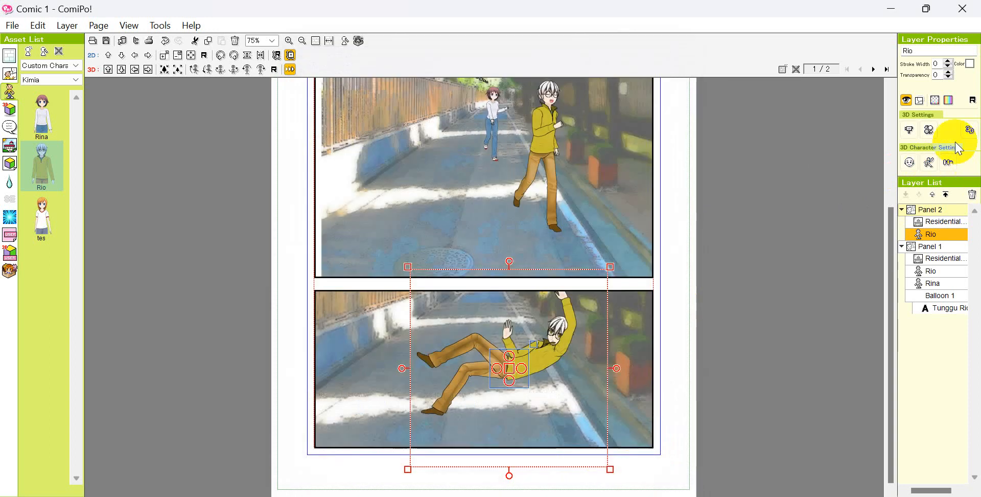
- Set the camera angle of Rio in Panel 2 to the preset seen from above with the head nearest the viewer
left_click(915, 127)
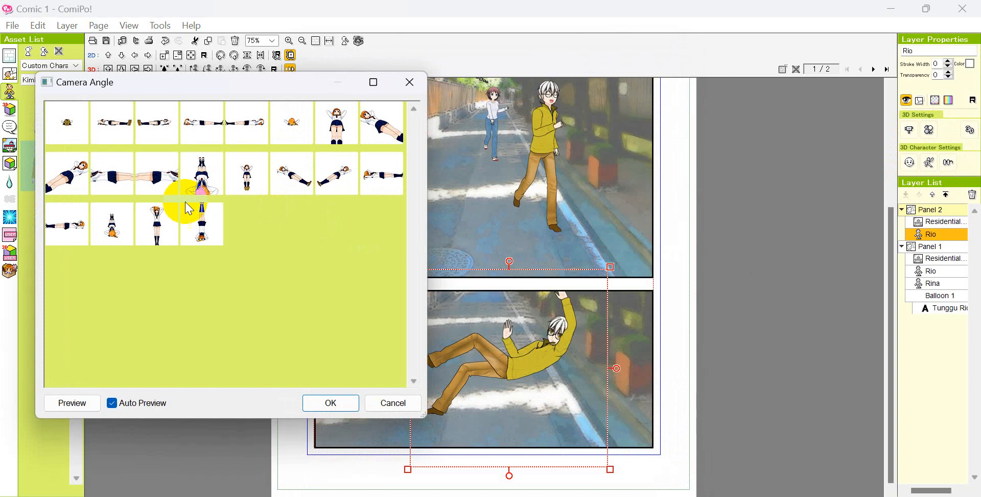
left_click(112, 225)
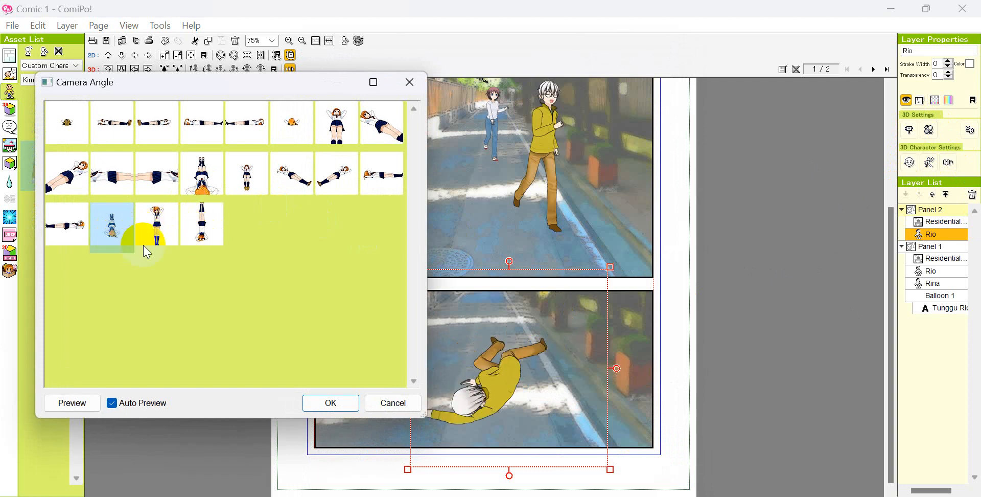
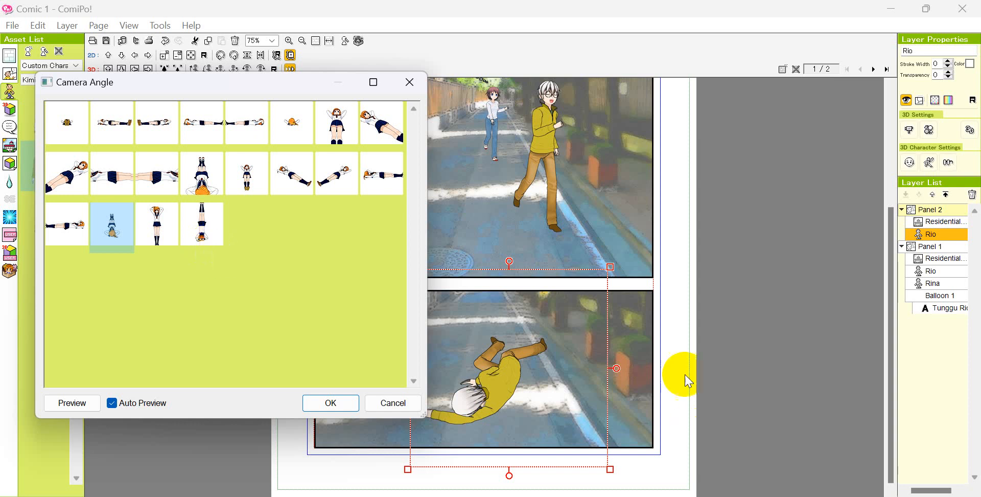
left_click(767, 382)
left_click(331, 403)
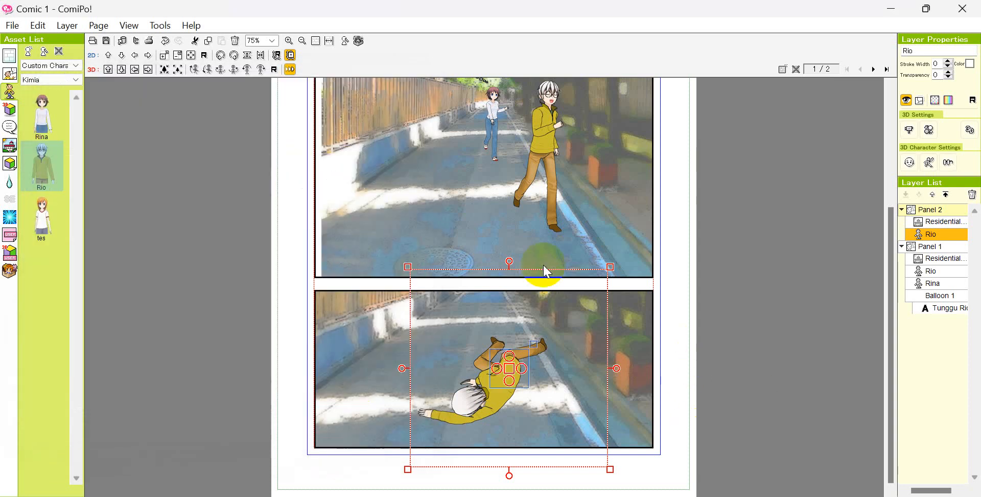
- Rotate the running Rio in Panel 1 in 3D so that he faces more toward the viewer
left_click(546, 199)
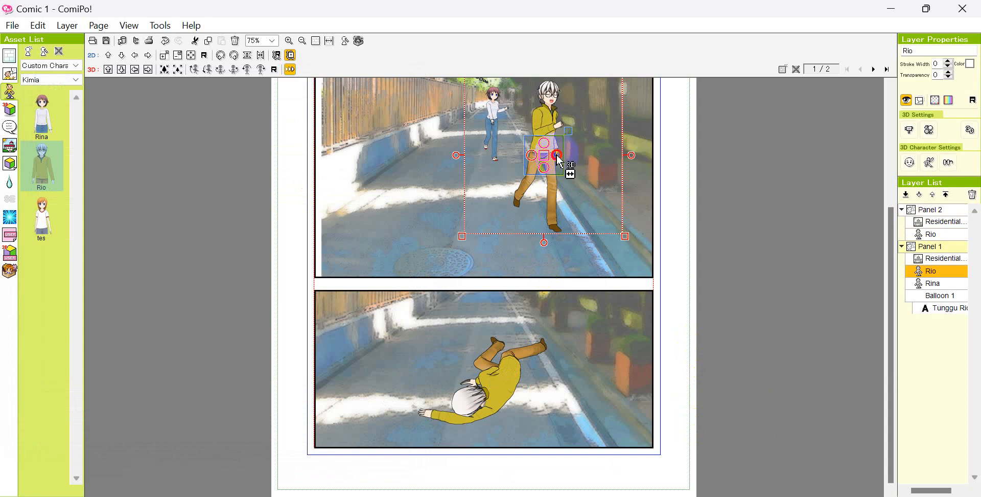
left_click_drag(558, 158, 538, 166)
left_click(757, 258)
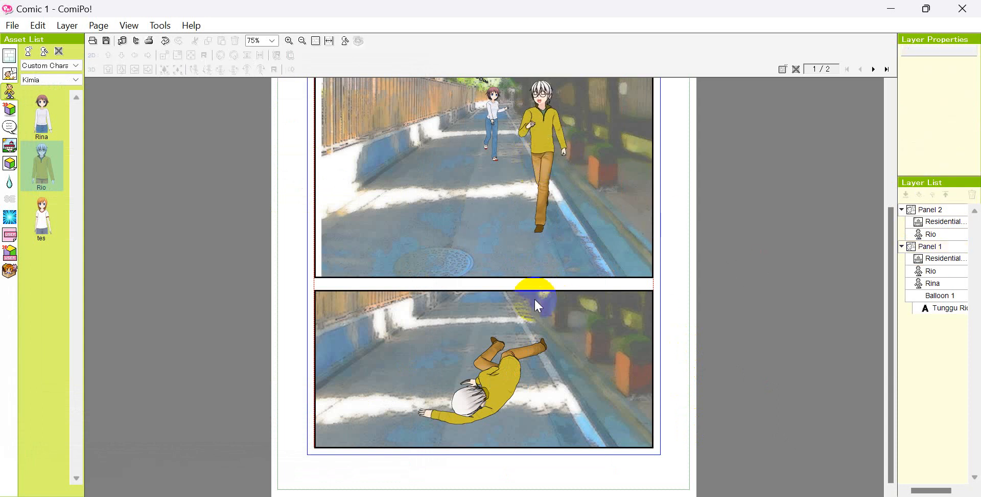
- Move the street background in Panel 2 upward so the manhole cover lies behind Rio's outstretched arm
left_click(513, 390)
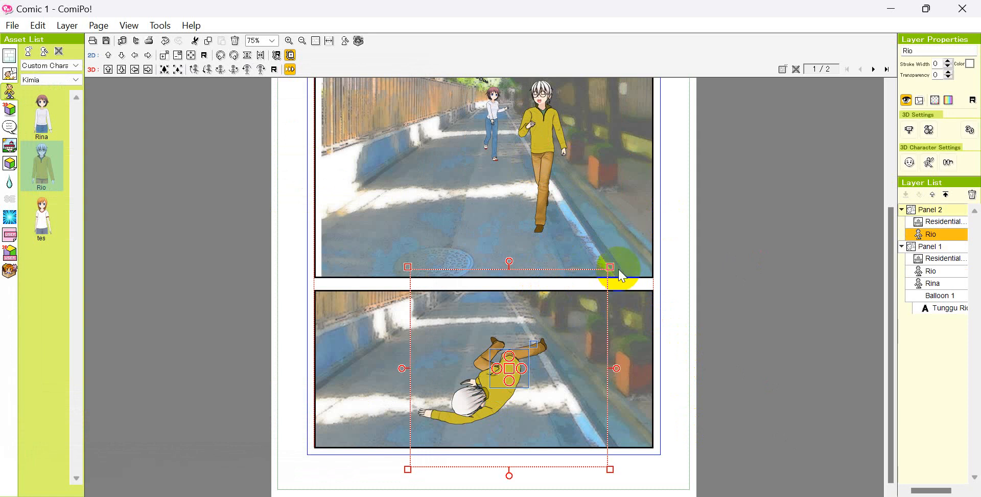
left_click(635, 382)
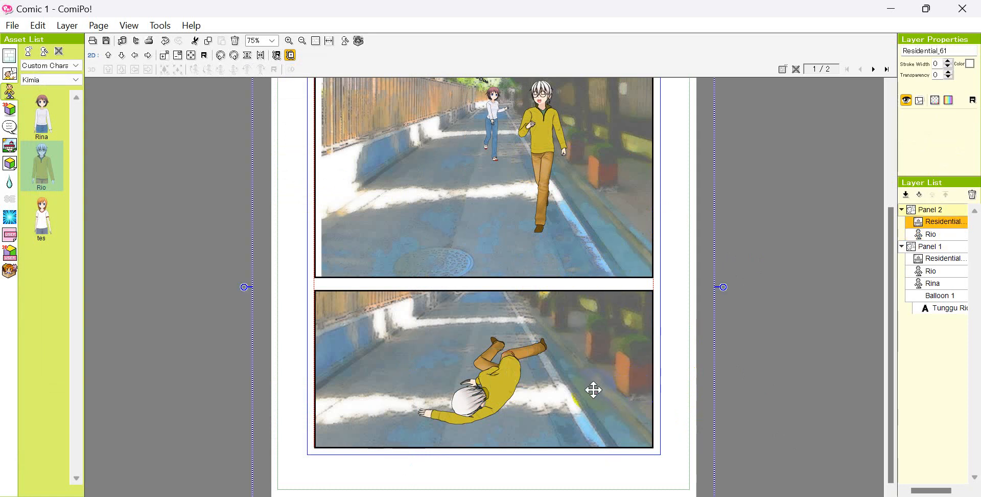
left_click_drag(593, 391, 586, 312)
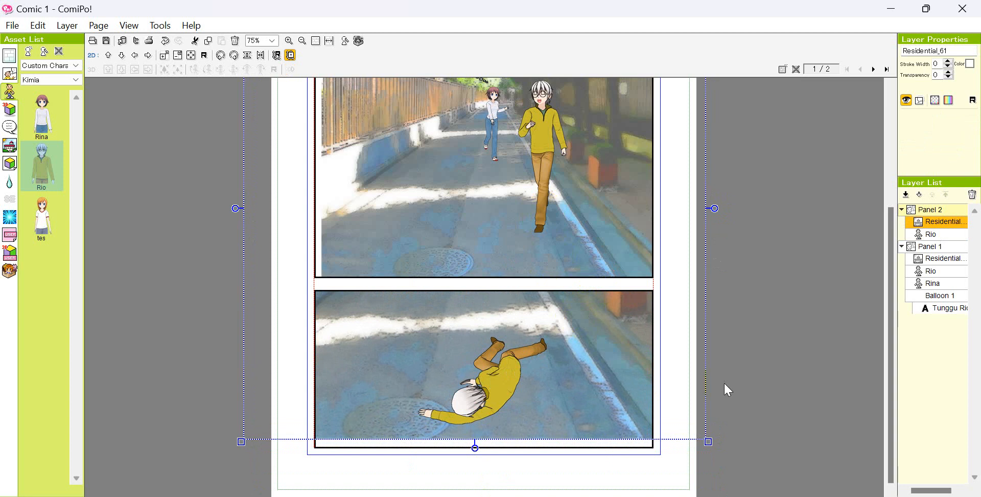
left_click(654, 389)
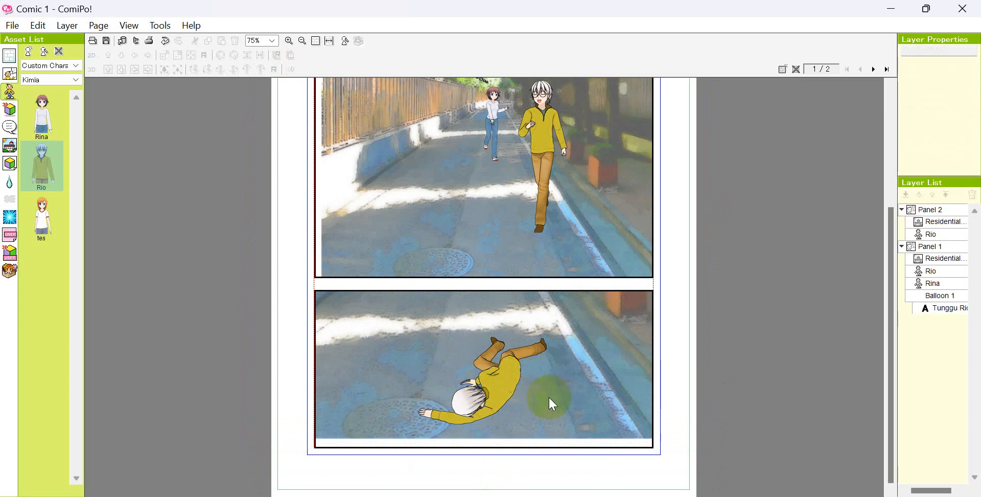
- Add an oval speech balloon over Rio in Panel 2 with the text "Aduuuh"
left_click(9, 127)
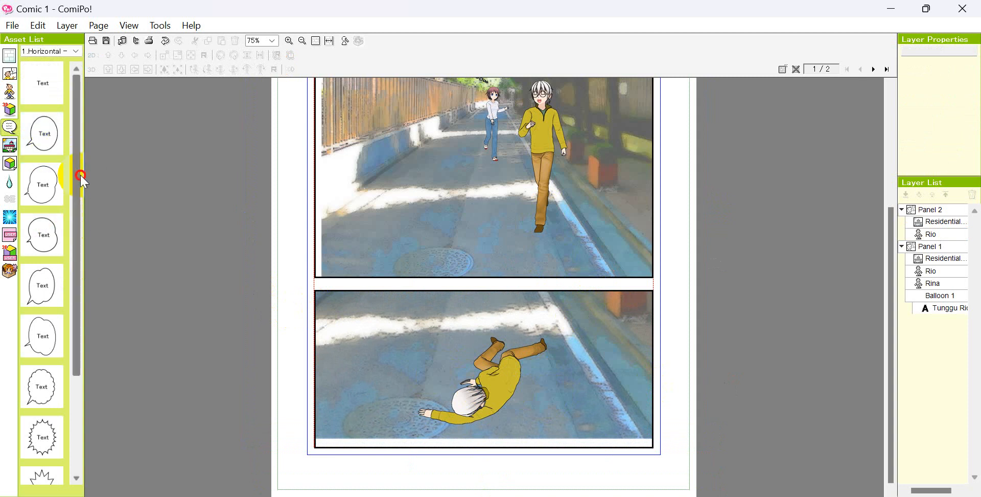
left_click_drag(80, 173, 556, 398)
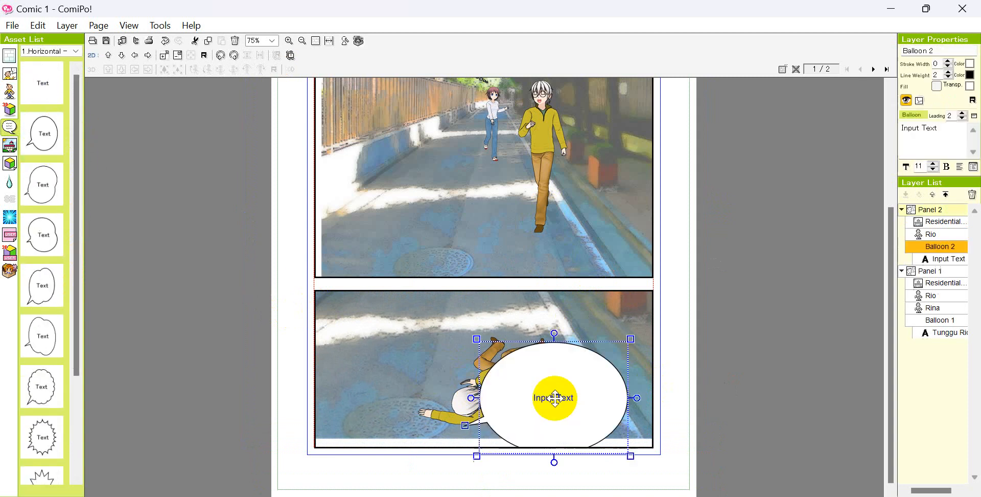
left_click(933, 129)
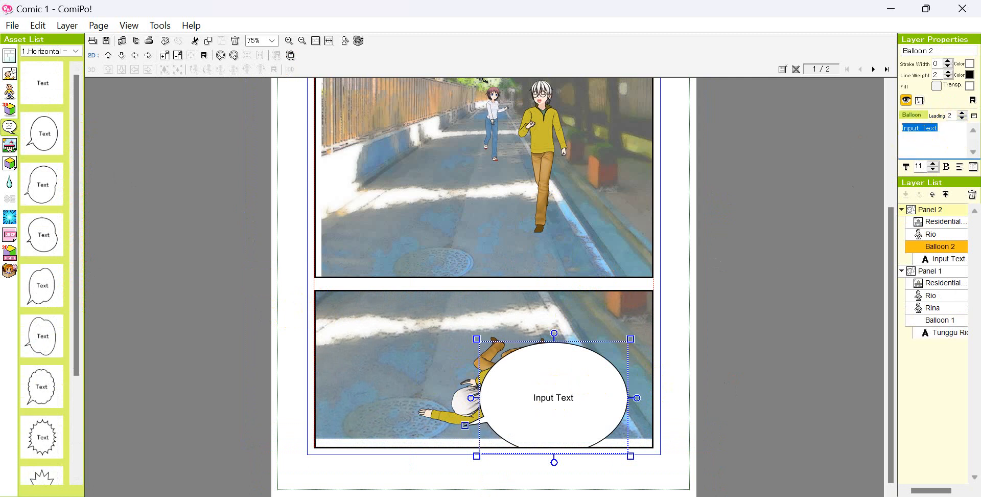
type("Aduuuh")
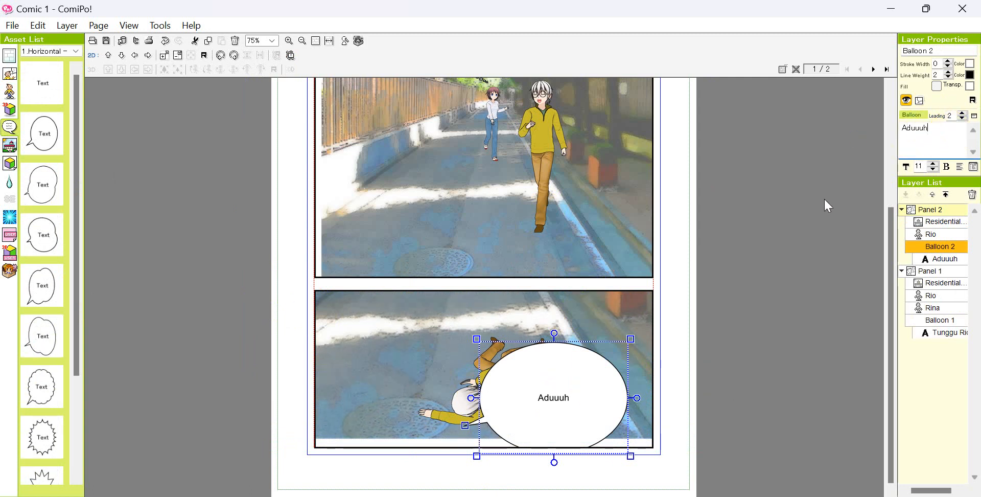
- Extend the text of Rio's balloon in Panel 2 to "Aduuuh.... sakit" and shrink the balloon so it sits beside him
type(".... sakit")
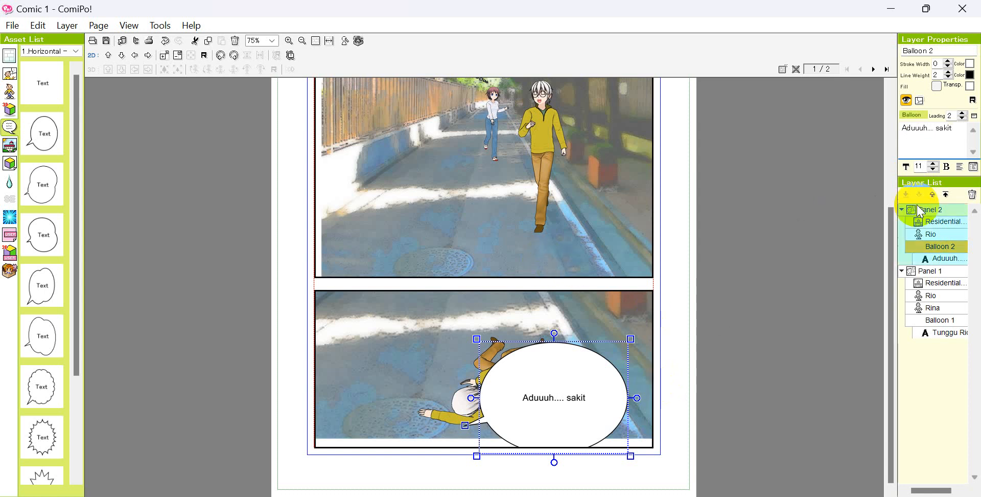
left_click_drag(631, 339, 586, 390)
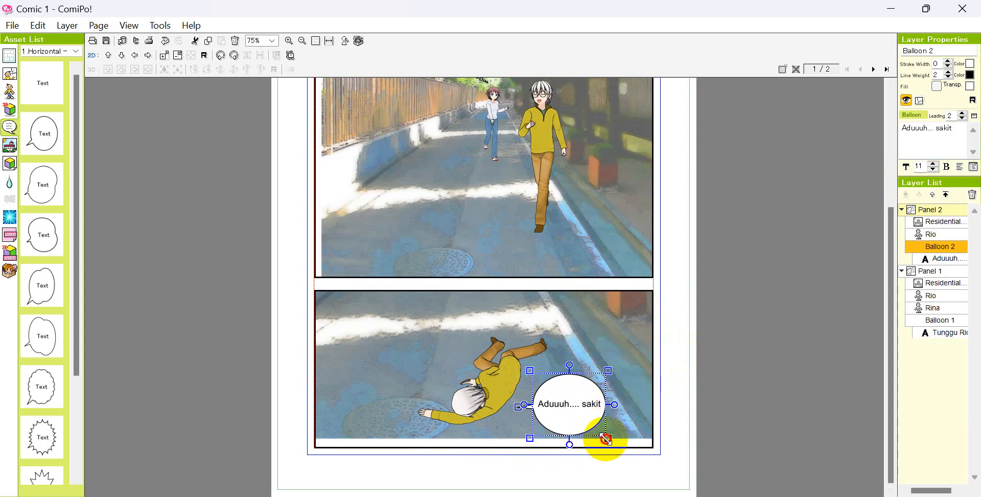
left_click_drag(608, 438, 563, 417)
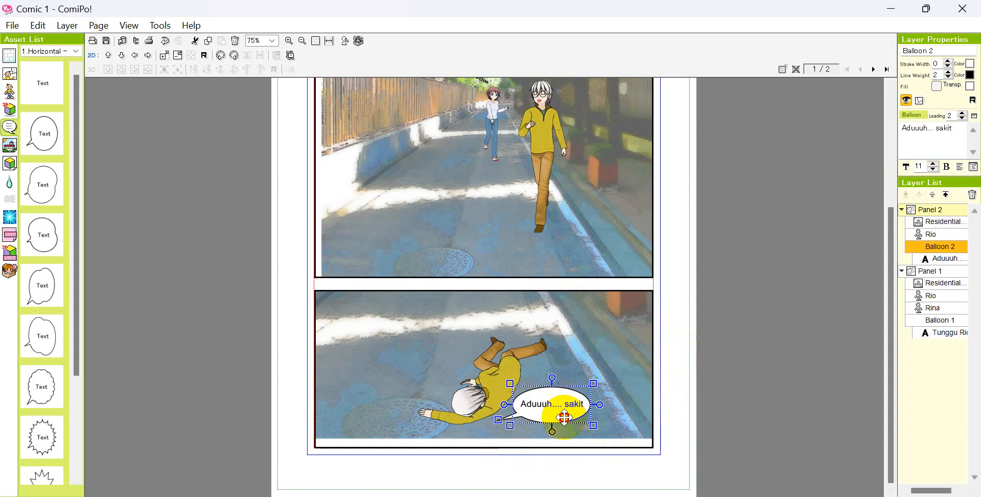
left_click(730, 403)
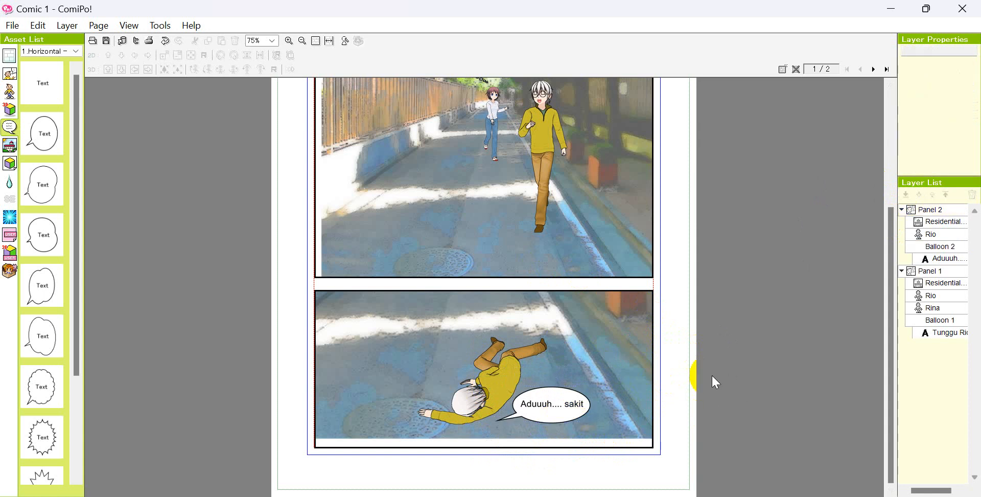
- Add the custom character Rina to Panel 2, on the side of Rio's outstretched arm
left_click(9, 92)
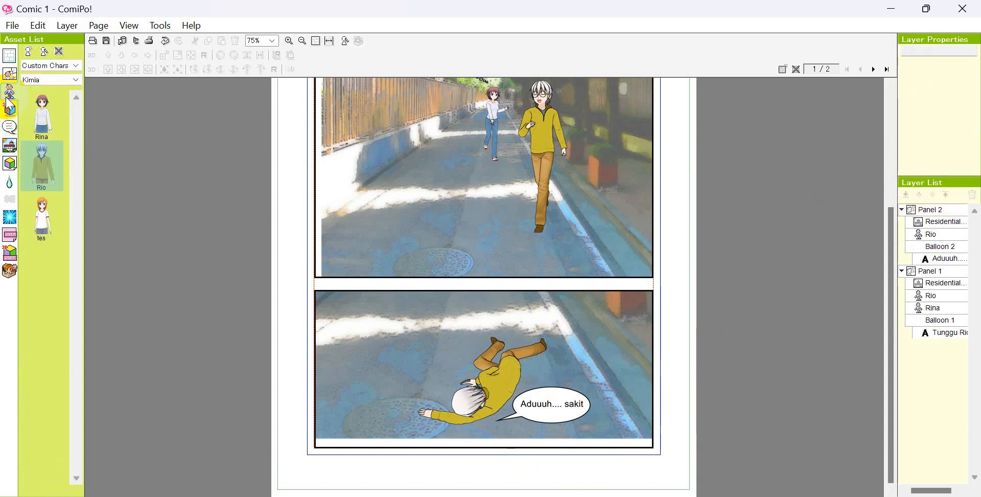
left_click(45, 125)
left_click_drag(50, 128, 391, 352)
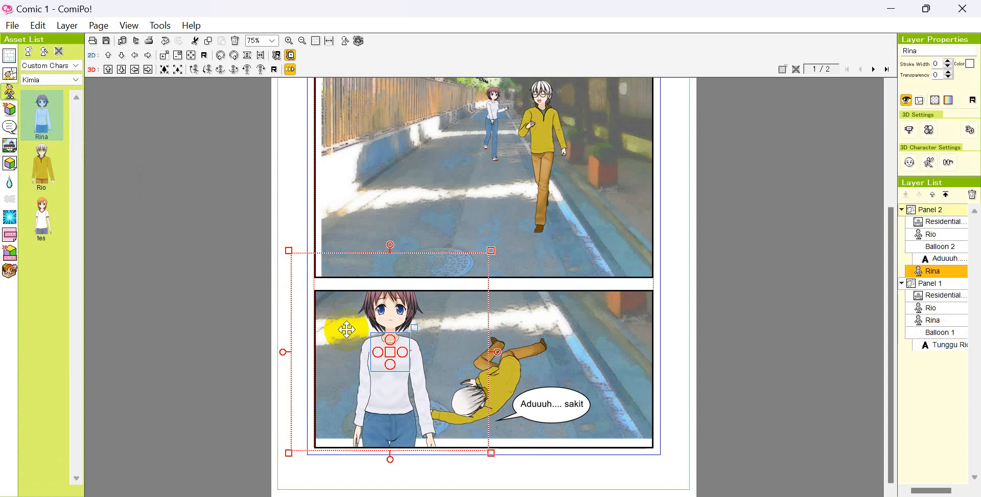
- Set Rina's pose in Panel 2 to pose 178 from the Crouching category
left_click(935, 167)
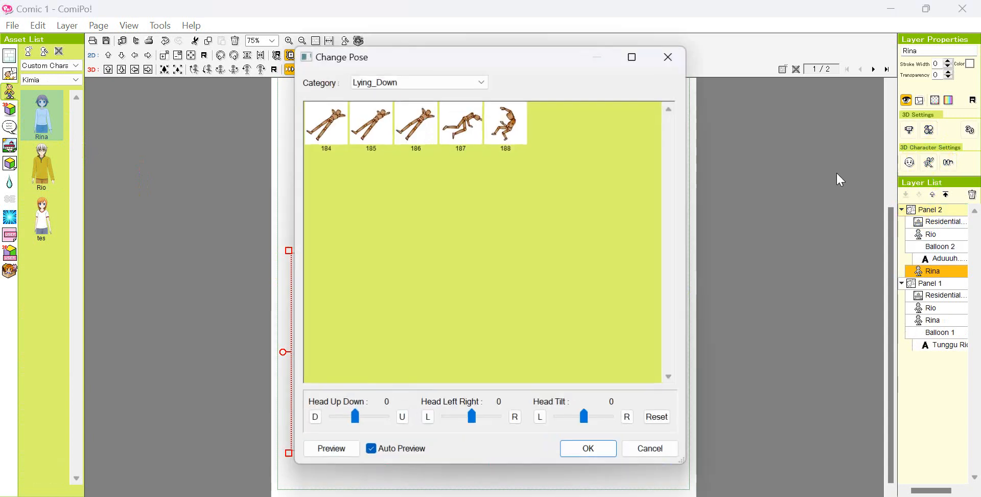
left_click(409, 82)
left_click(406, 178)
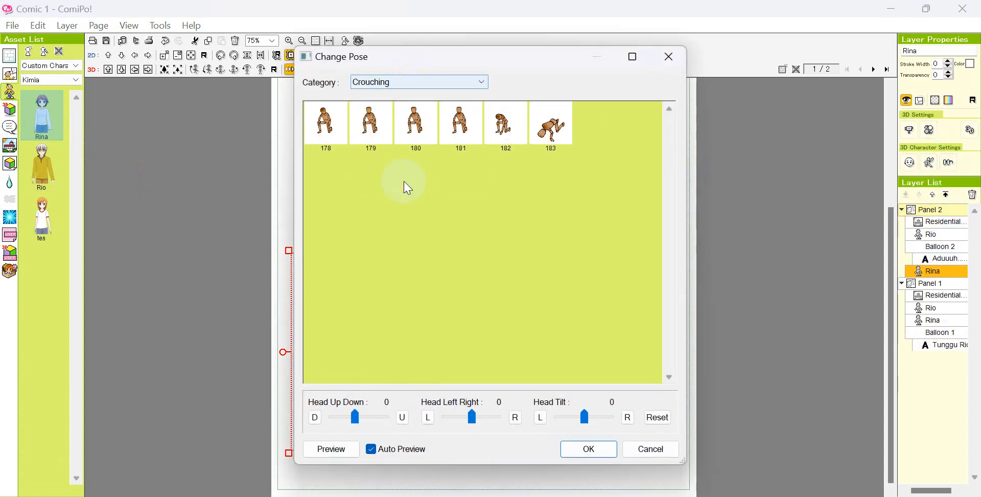
left_click(324, 123)
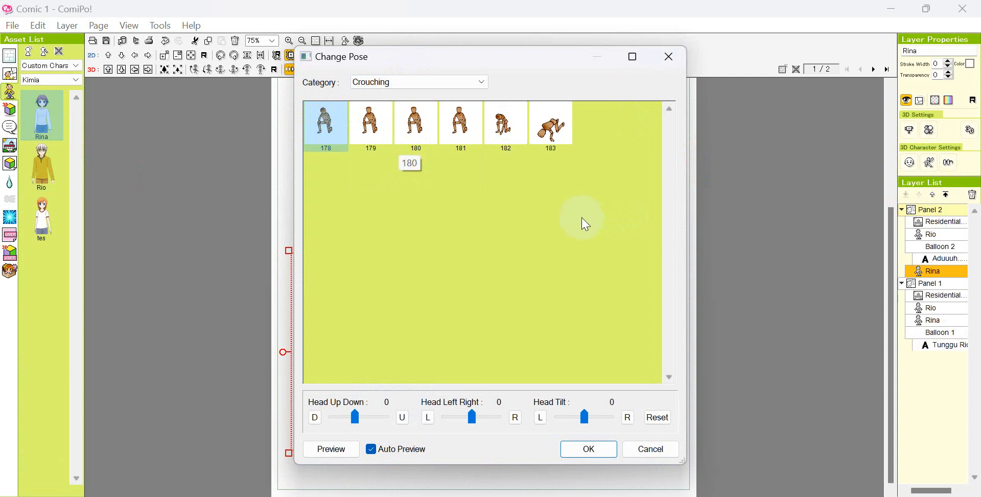
left_click(603, 451)
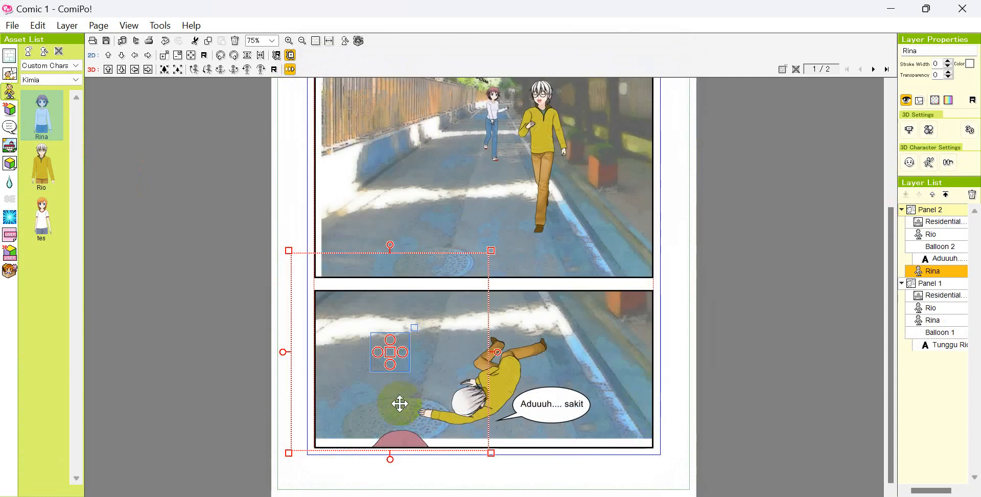
- Send Rina one layer backward in Panel 2 and bring her back to the front
right_click(307, 268)
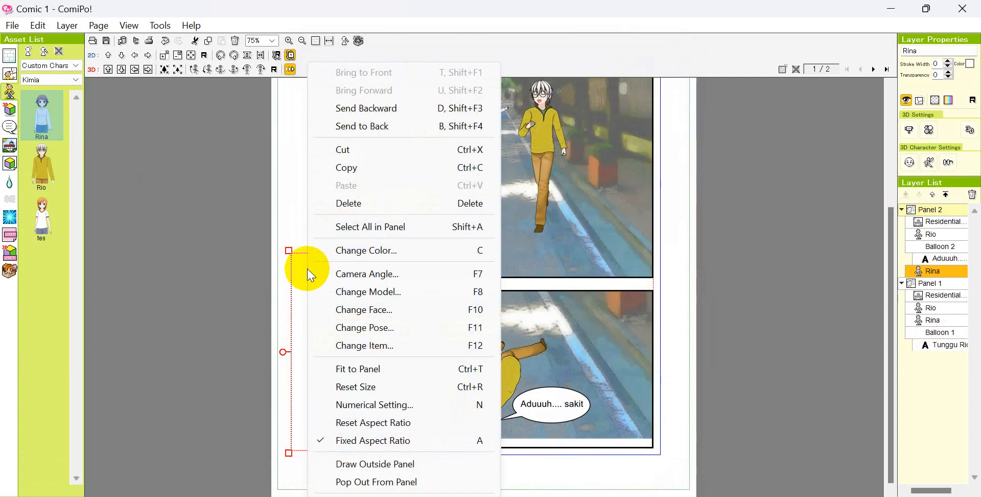
left_click(364, 115)
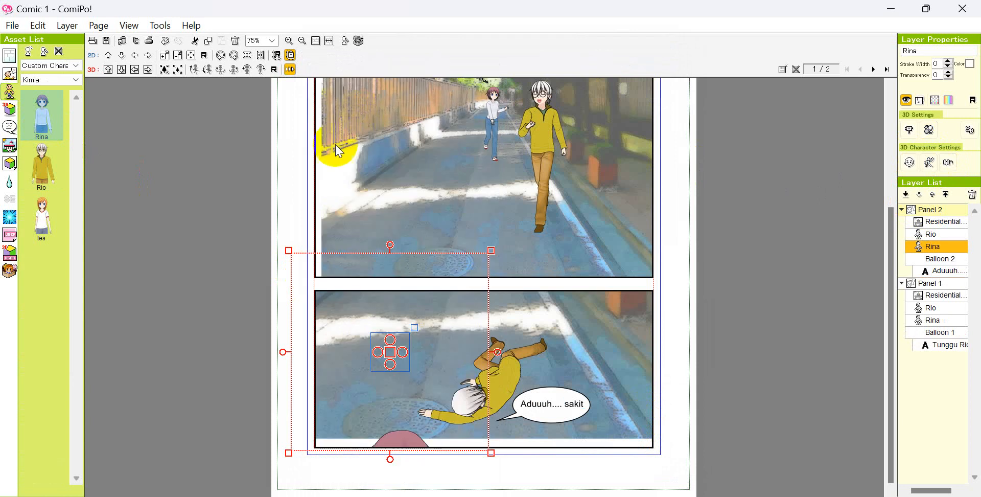
right_click(302, 260)
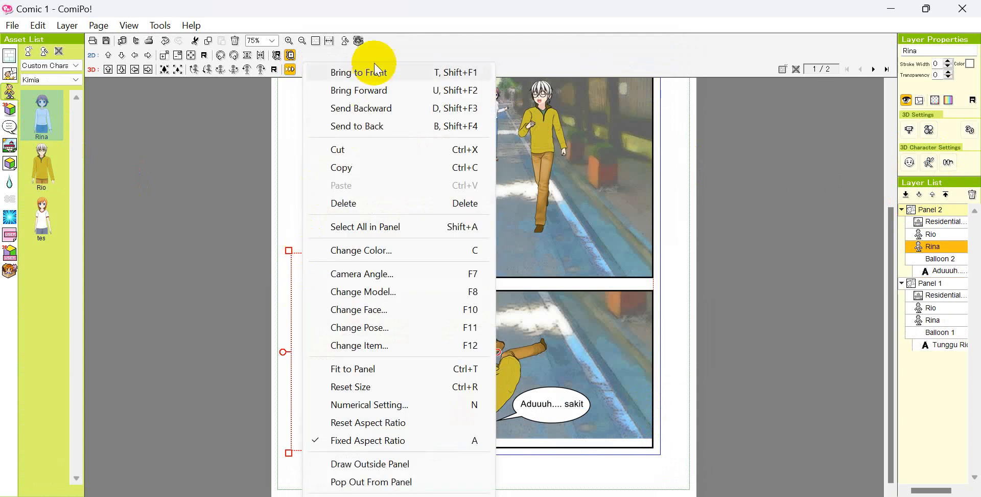
left_click(364, 72)
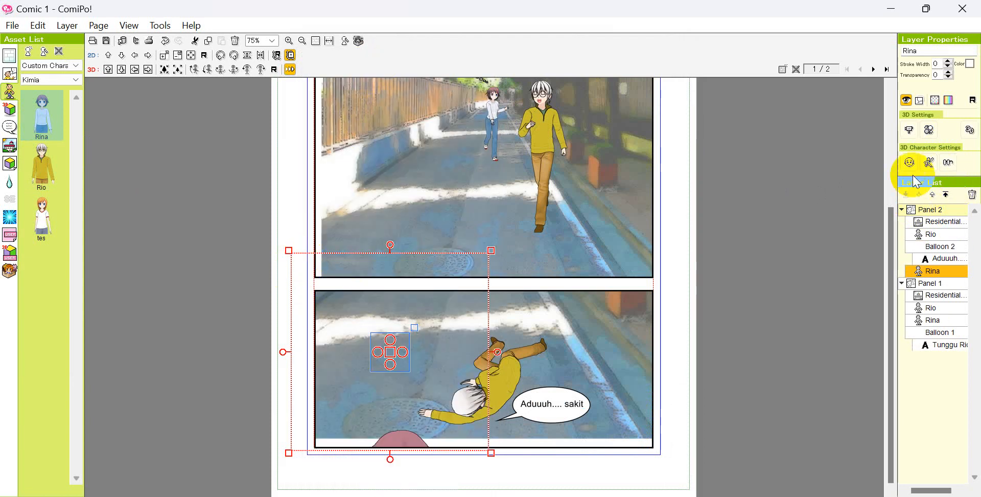
- Set Rina's camera angle in Panel 2 to a full-body preset facing Rio, and move her upward and closer to him
left_click(909, 129)
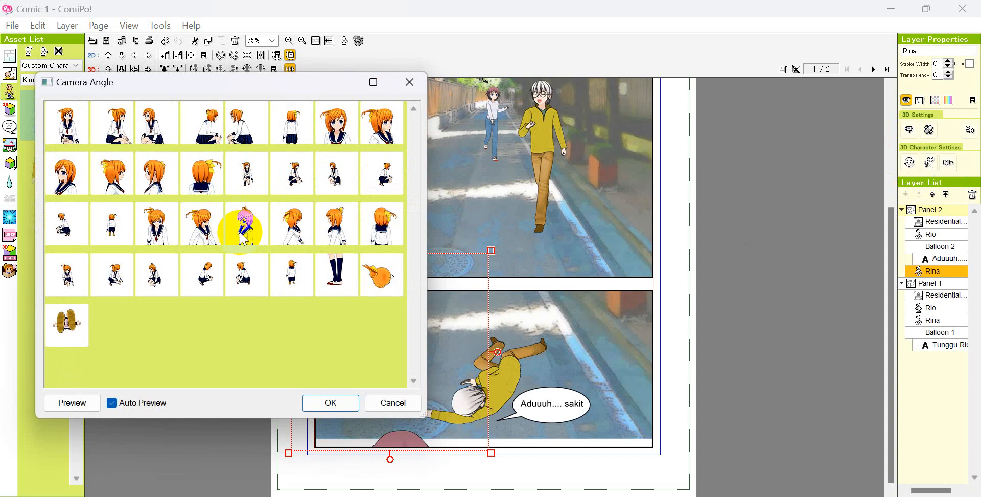
left_click(291, 175)
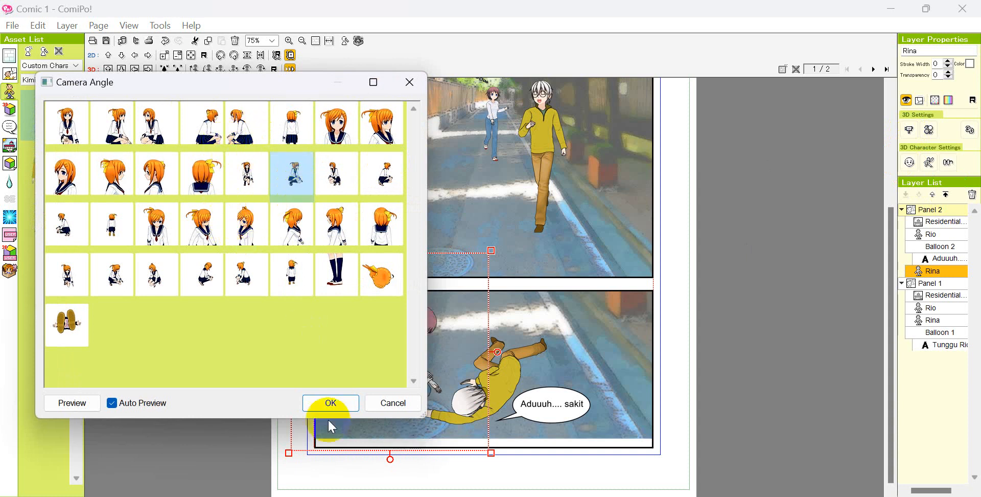
left_click(320, 402)
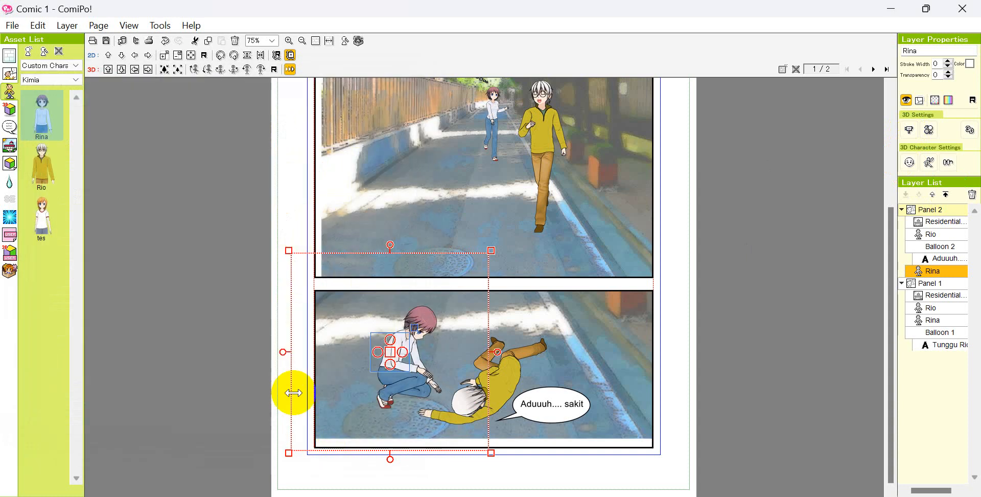
left_click(708, 422)
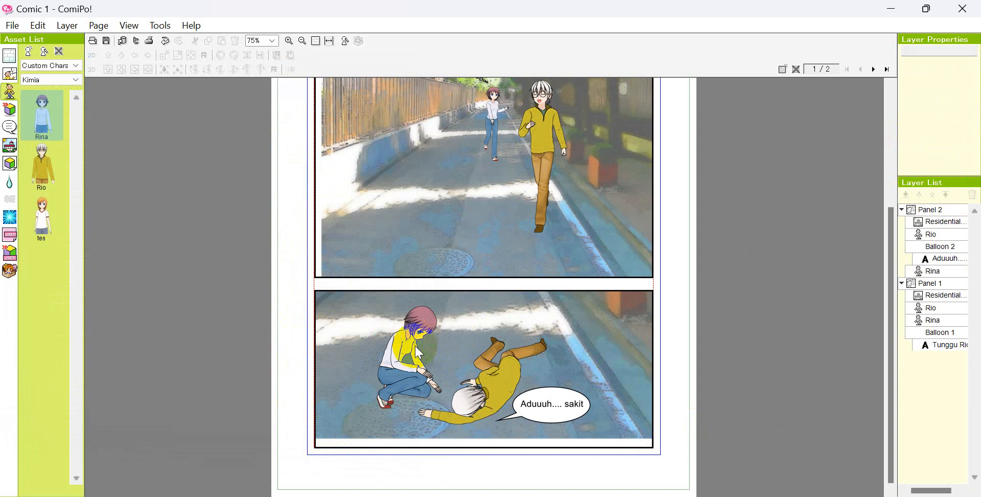
left_click_drag(404, 342, 433, 323)
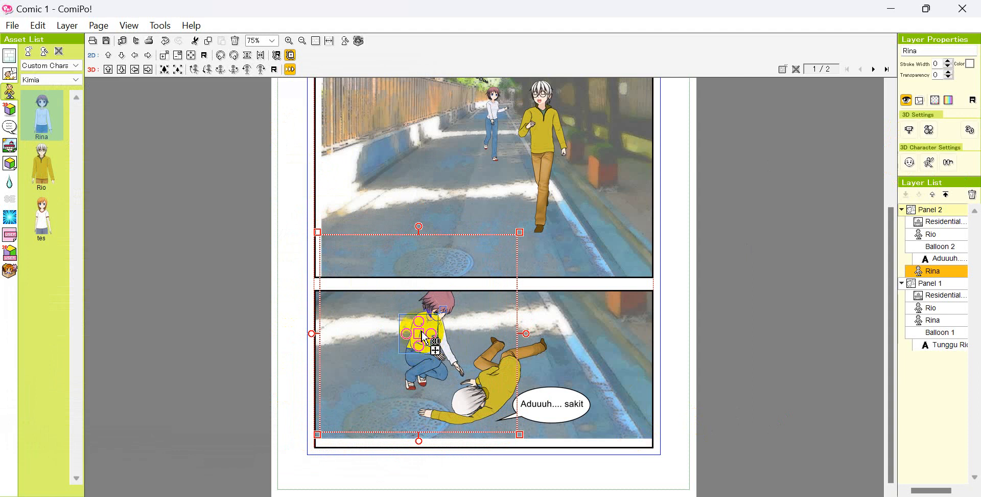
left_click(720, 390)
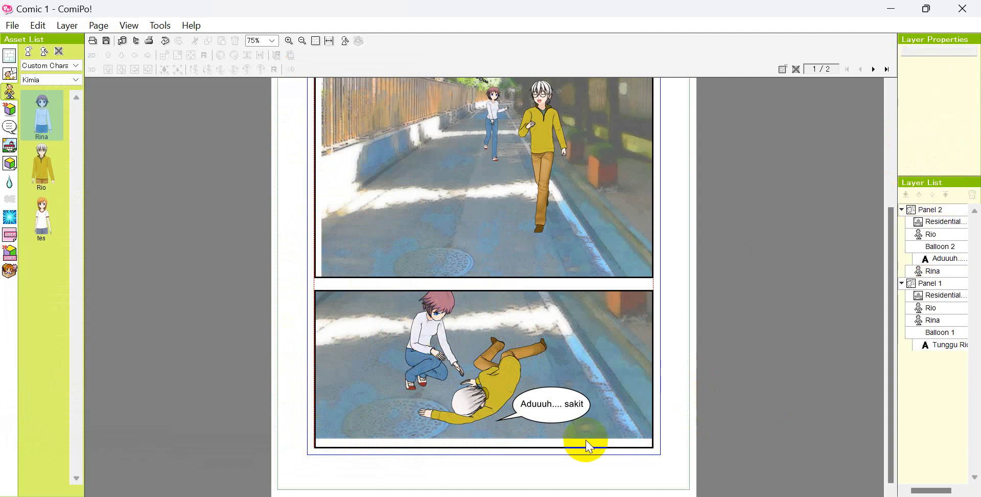
- Change Rina's face in Panel 2 to a worried expression from the Fear category
left_click(426, 320)
left_click(909, 162)
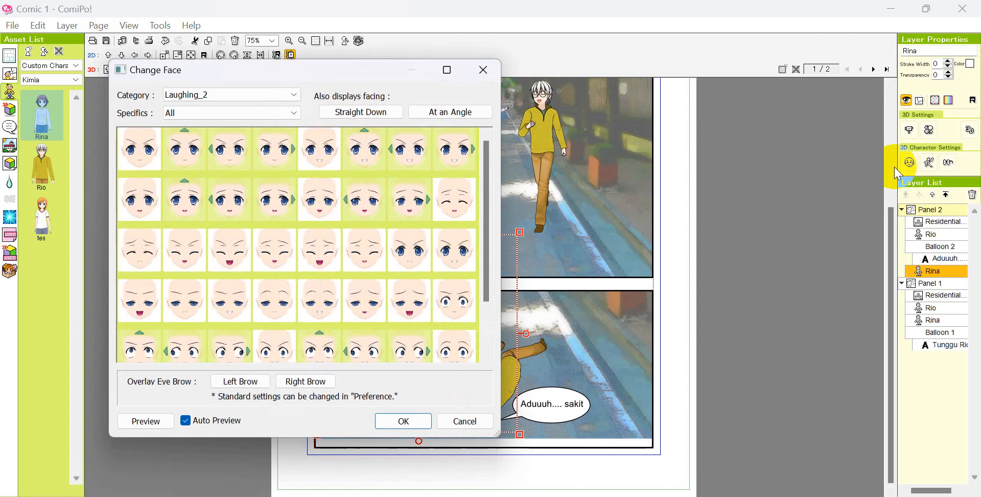
left_click(398, 162)
left_click(281, 93)
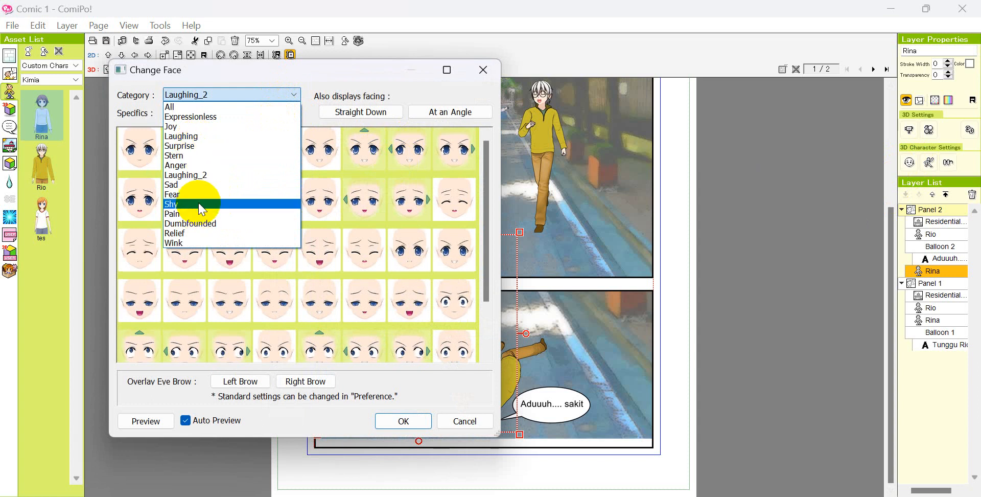
left_click(186, 194)
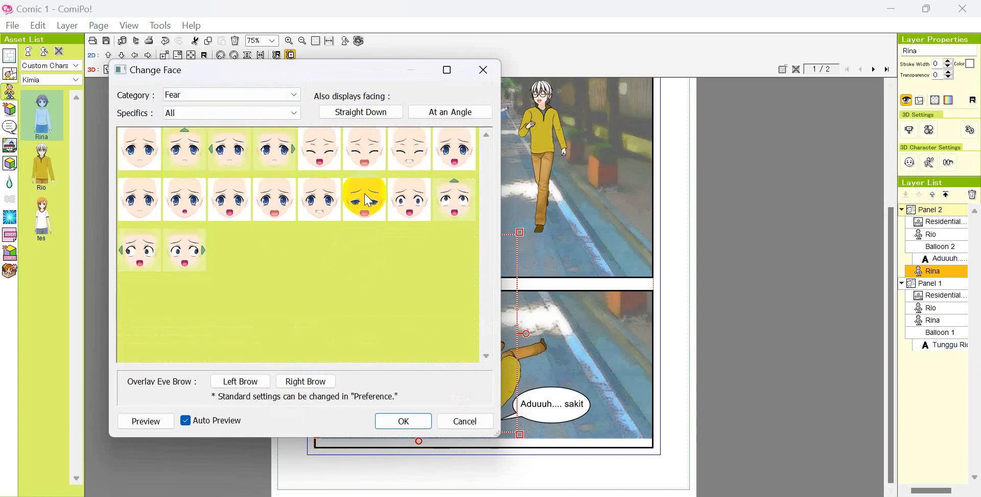
left_click(313, 202)
left_click(401, 420)
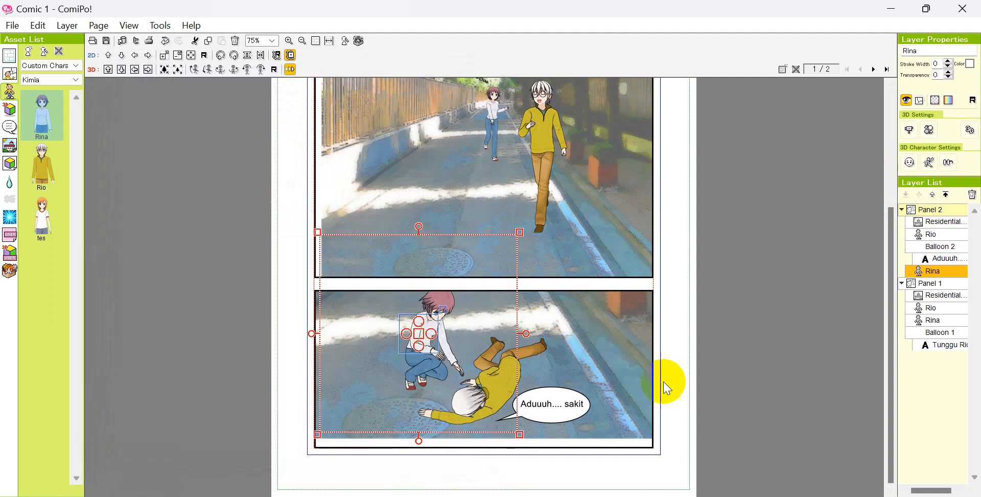
left_click(700, 364)
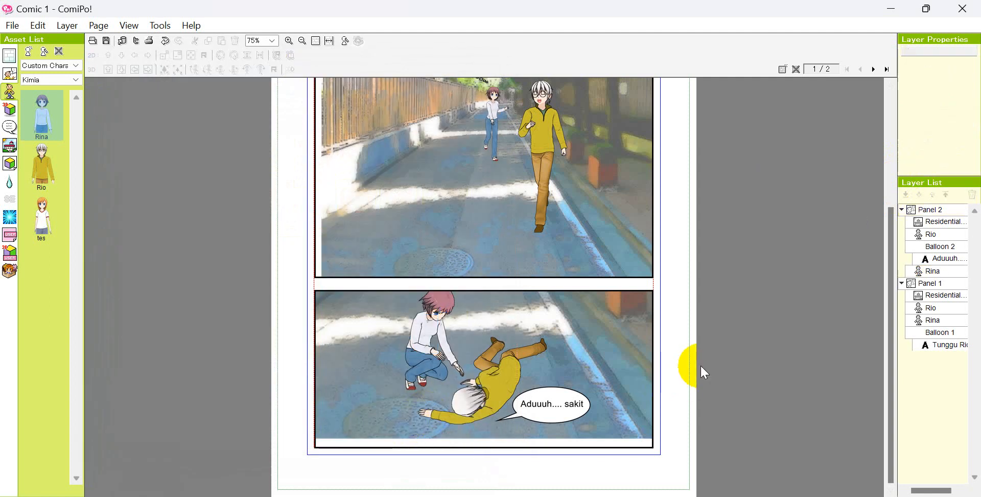
left_click(436, 325)
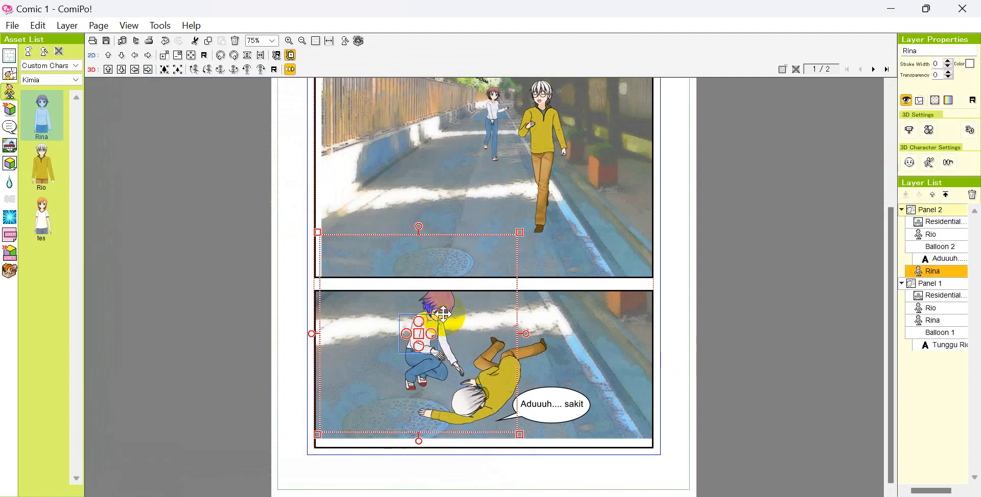
mouse_move(442, 309)
left_mouse_down()
mouse_move(432, 292)
mouse_move(443, 306)
left_mouse_up()
left_click(772, 366)
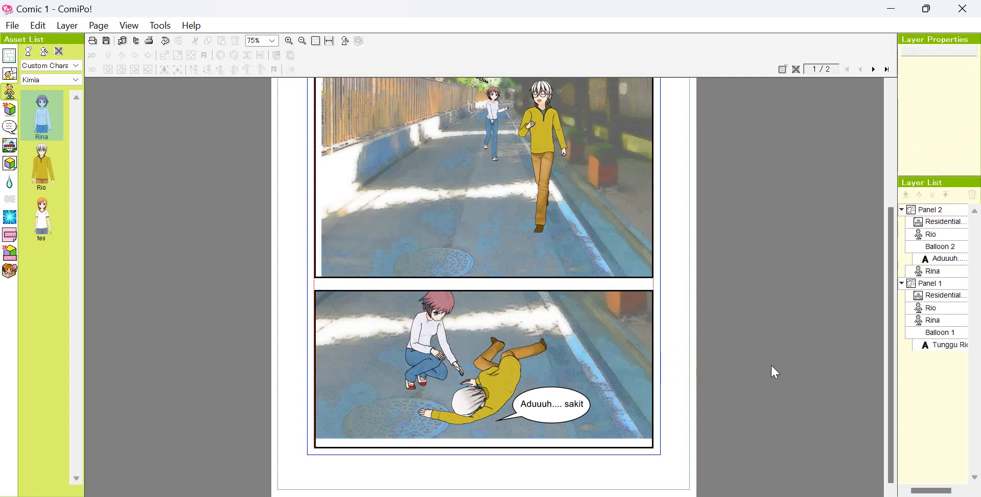
- Hide the street background layer in Panel 2
left_click(435, 347)
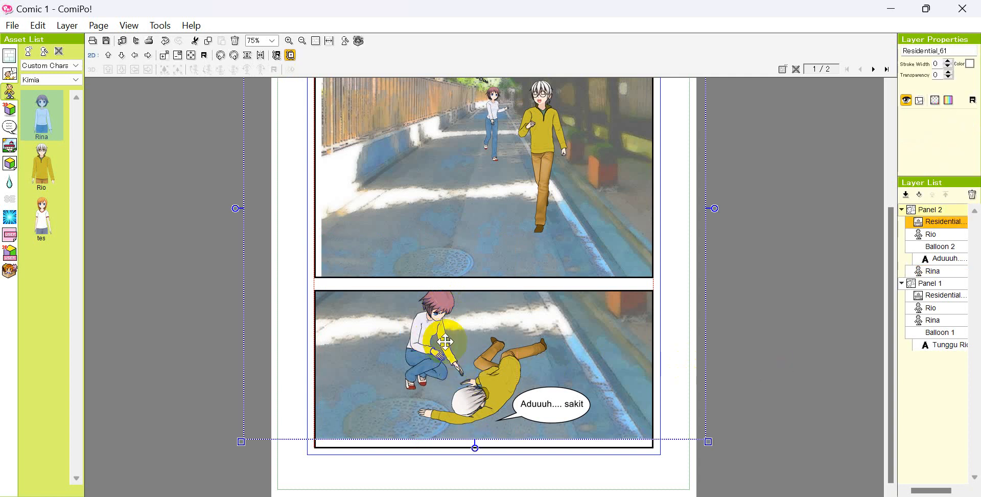
left_click(909, 101)
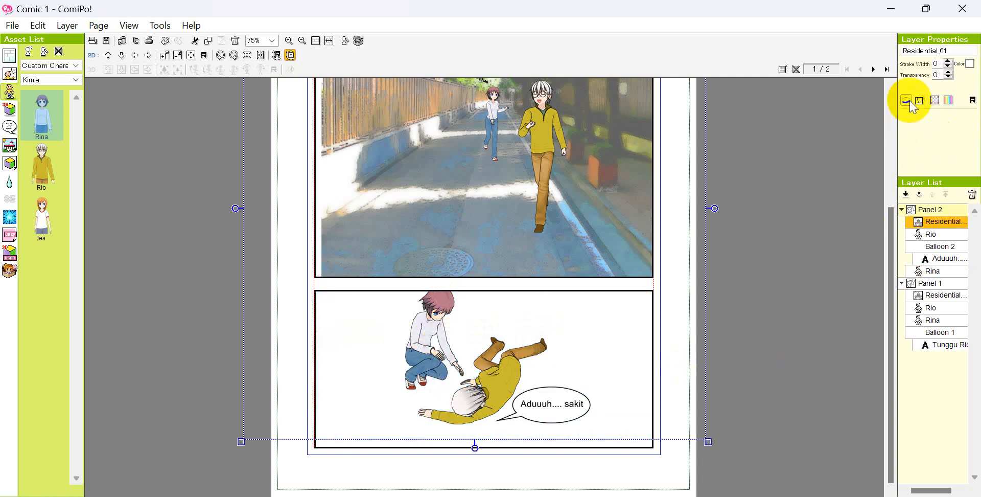
left_click(808, 278)
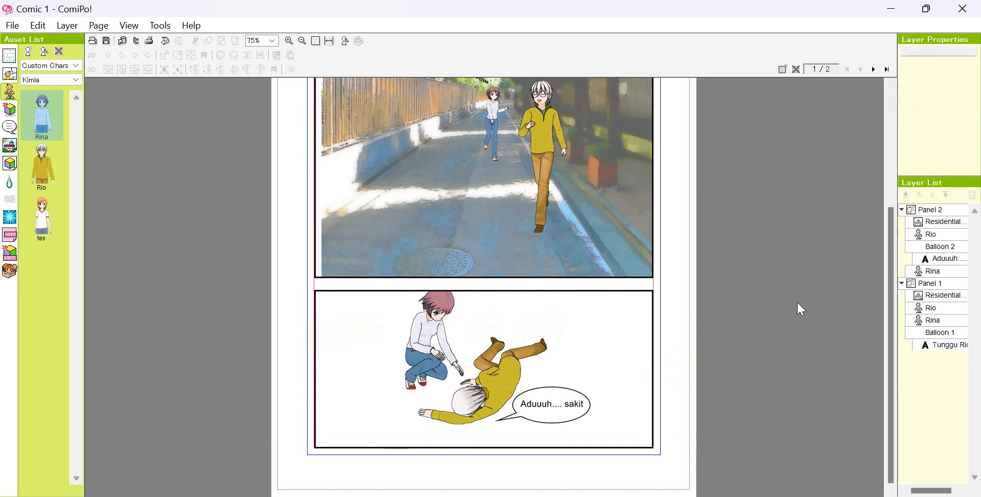
- Make the hidden street background layer in Panel 2 visible again
left_click(658, 319)
left_click(939, 222)
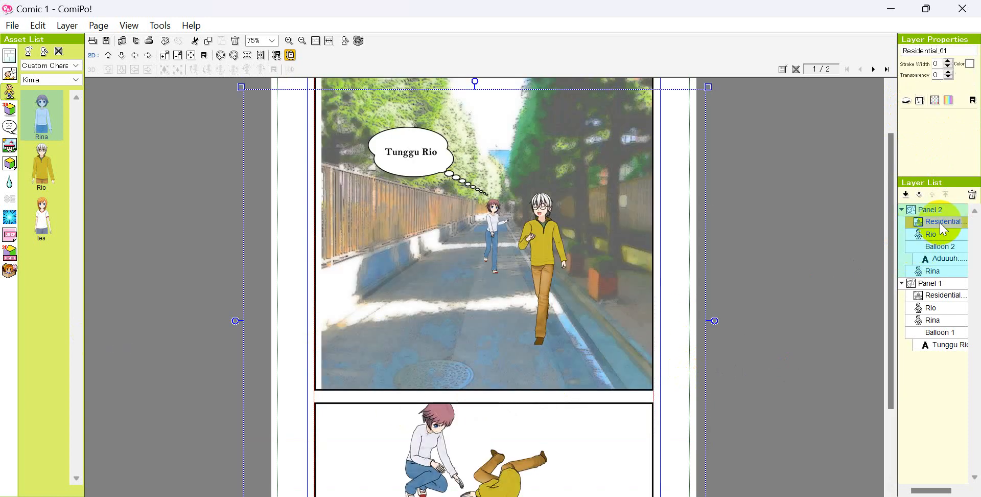
left_click(909, 100)
left_click(830, 283)
scroll(822, 285, "down", 2)
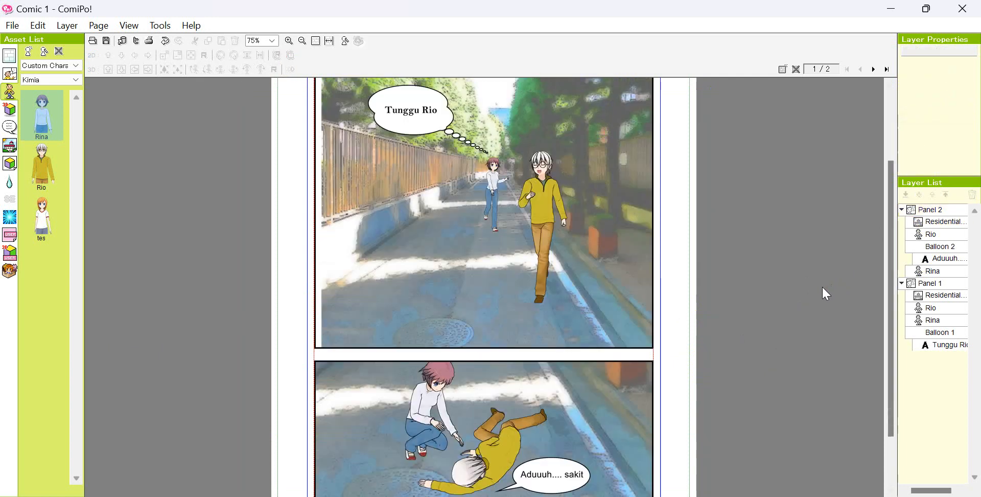
- Add a double-ellipse speech balloon to Panel 2 and set its text to "Rio, kamu kenapa?"
left_click(10, 127)
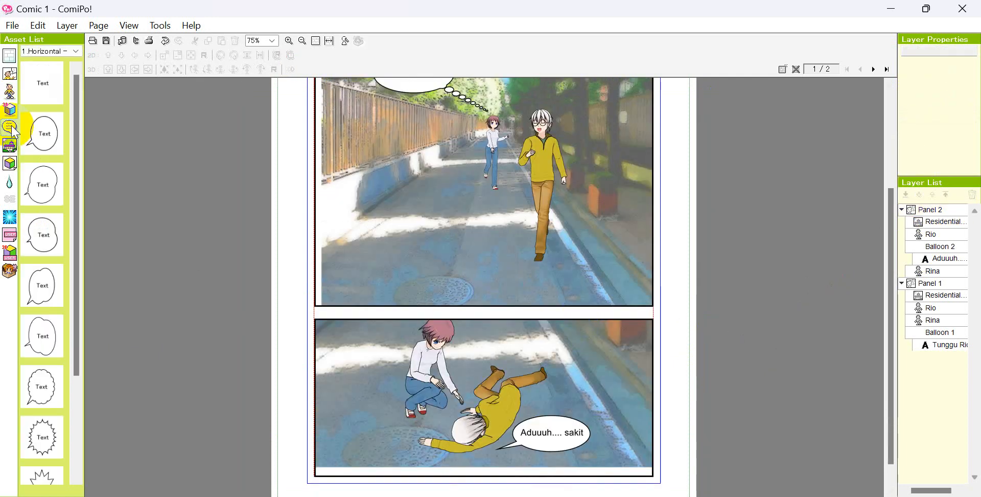
left_click_drag(39, 189, 360, 351)
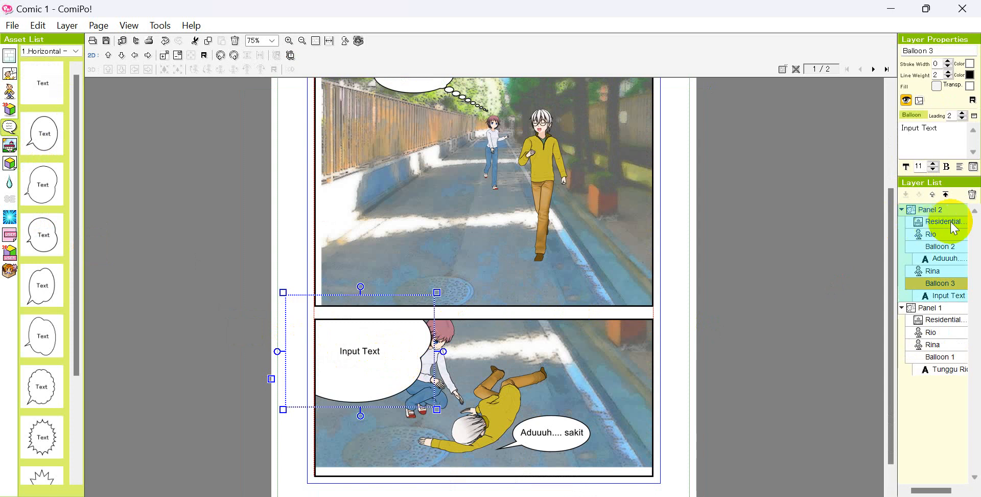
triple_click(946, 127)
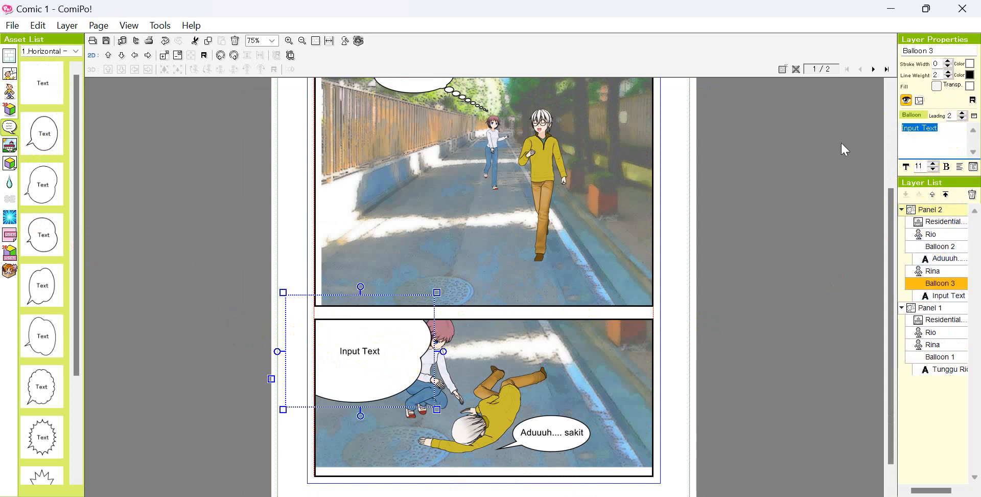
type("Rio")
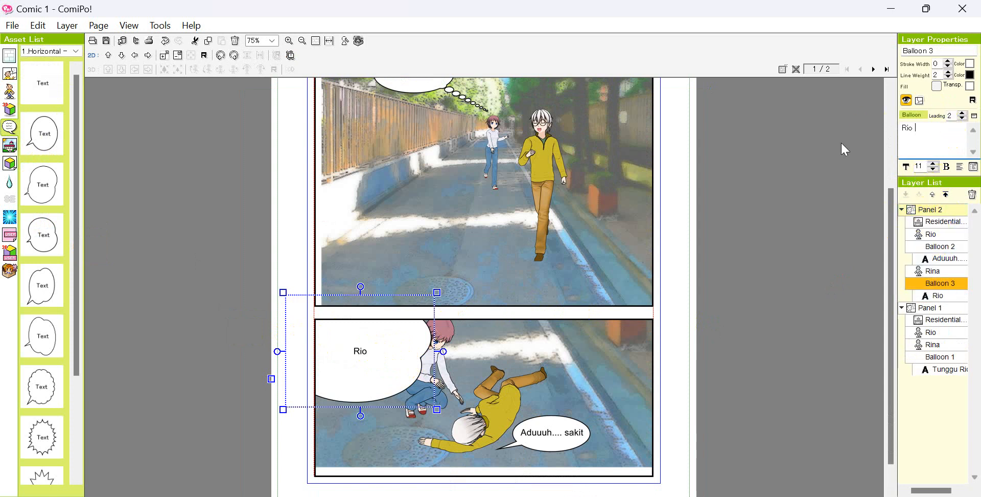
type(", kamu")
type(" ke")
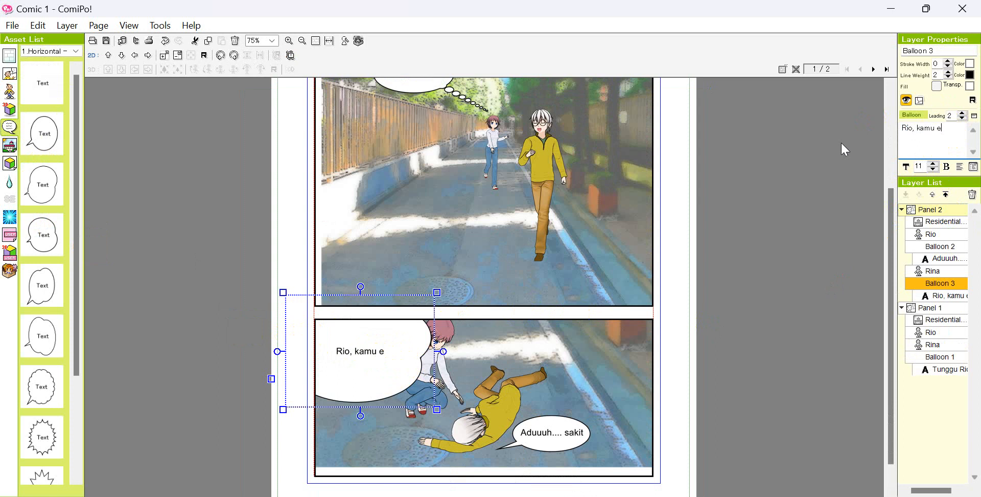
key("BackSpace")
type("kenapa")
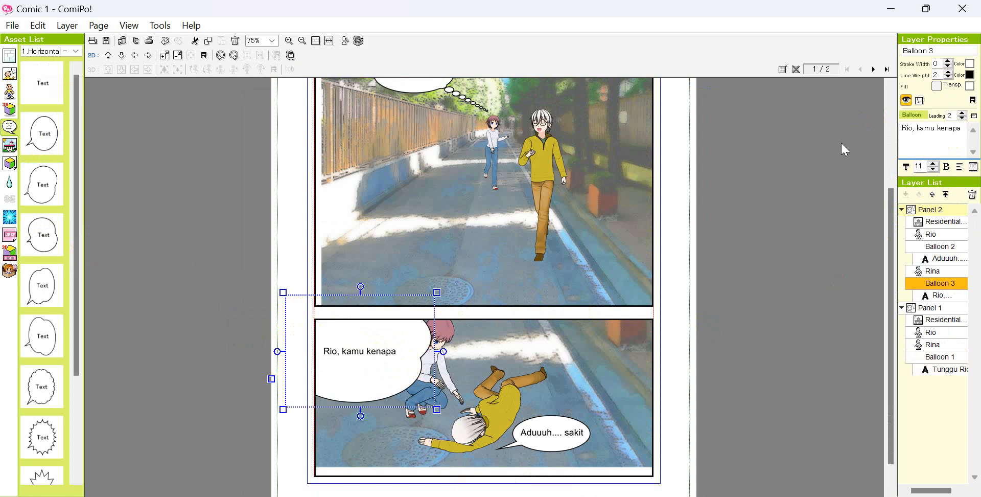
type("?")
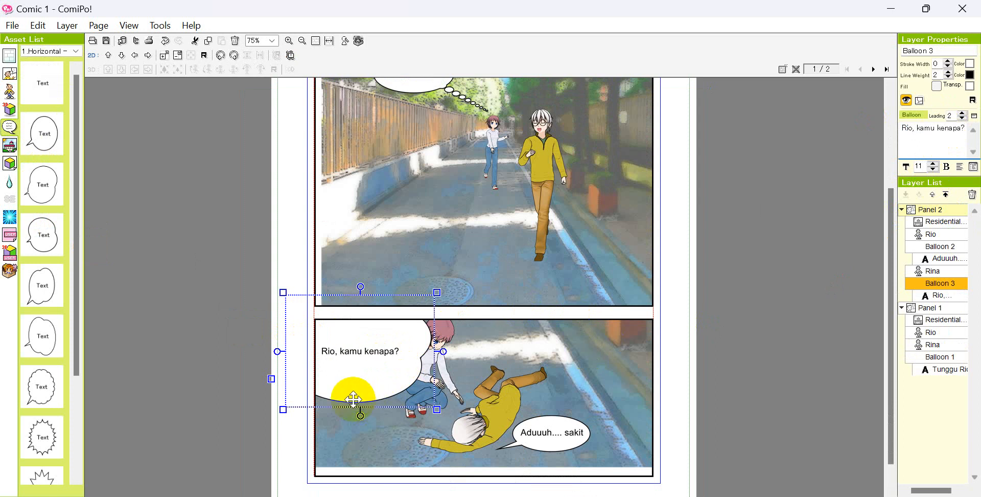
- Shrink the new balloon and place it beside Rina in Panel 2, undoing the accidental shift of the street background
left_click_drag(366, 390, 414, 393)
left_click_drag(489, 303, 416, 340)
left_click_drag(316, 385, 371, 396)
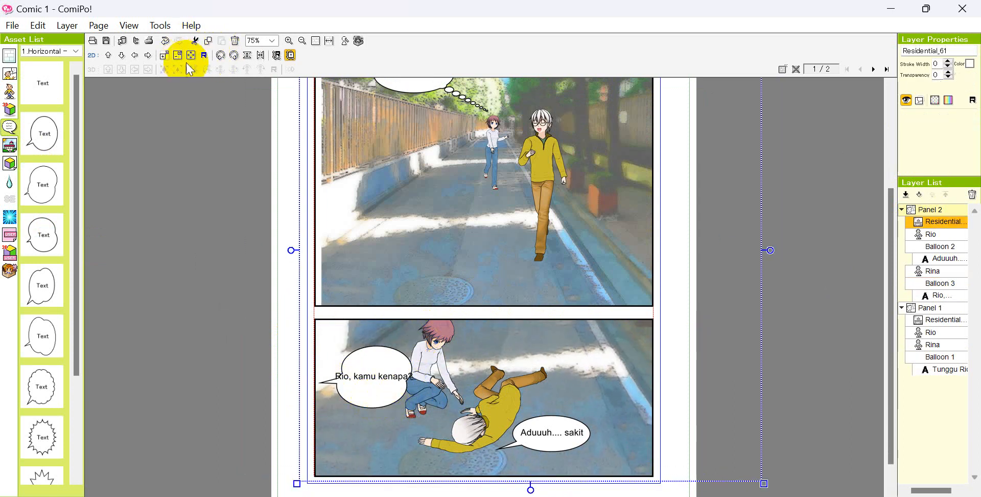
left_click(165, 40)
left_click(364, 356)
left_click(723, 379)
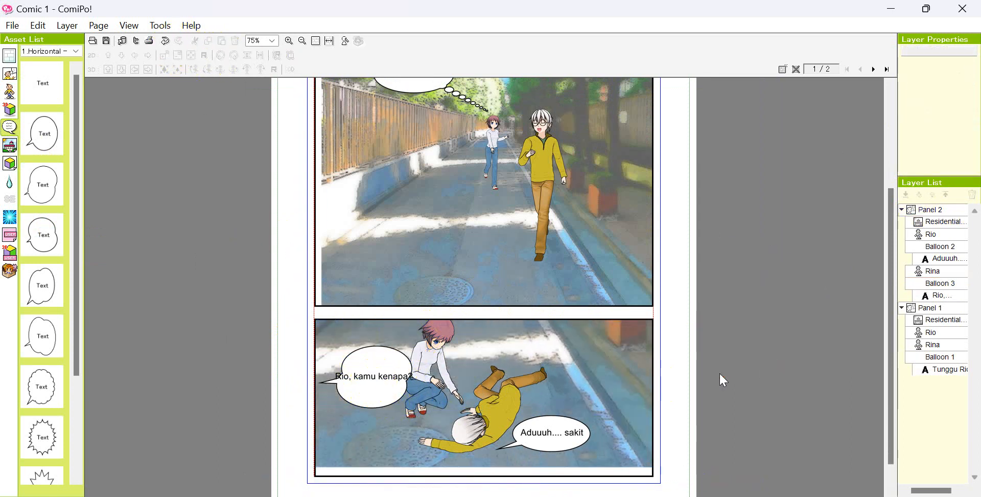
- Fit the "Rio, kamu kenapa?" balloon into Panel 2's upper-left corner with its tail pointing at Rina
left_click(368, 388)
left_click_drag(321, 382, 393, 361)
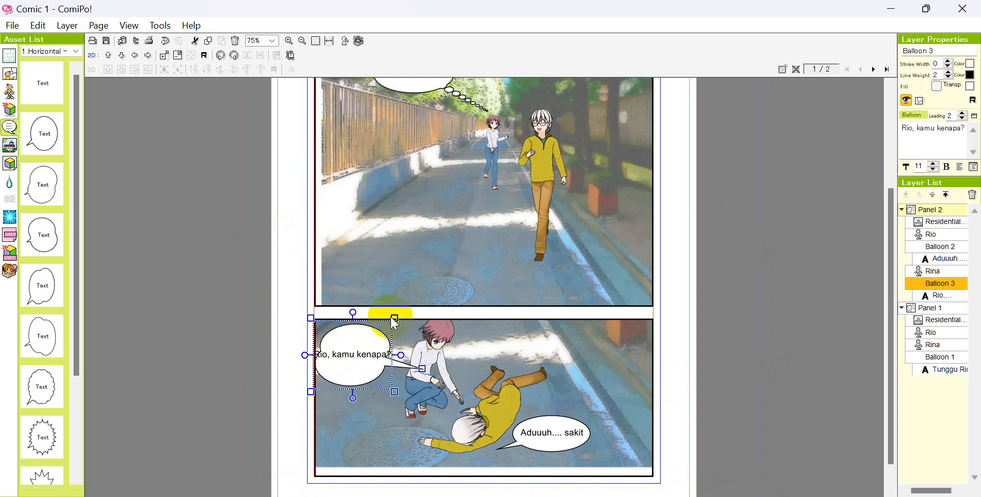
mouse_move(396, 319)
left_mouse_down()
mouse_move(373, 314)
mouse_move(392, 321)
left_mouse_up()
left_click(345, 363)
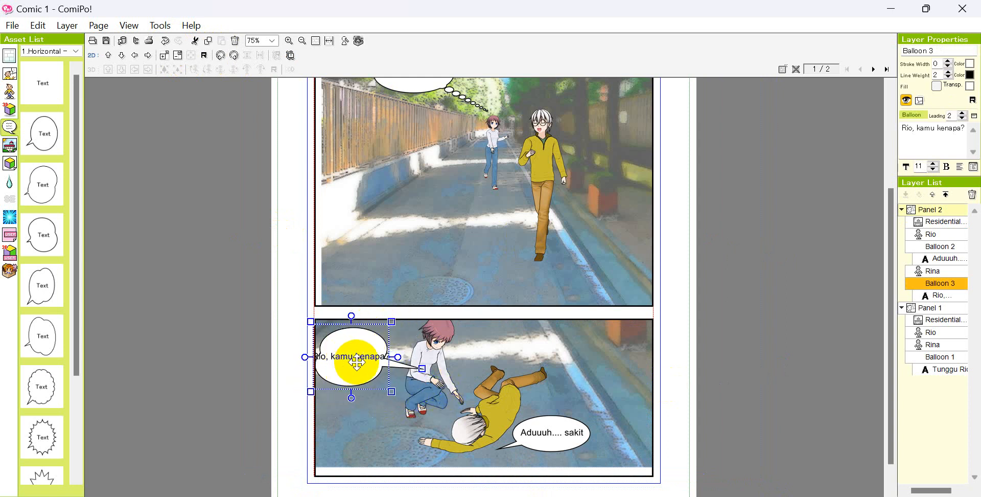
- Break Rina's balloon text into two lines, "Rio," and "kamu kenapa?"
left_click(949, 138)
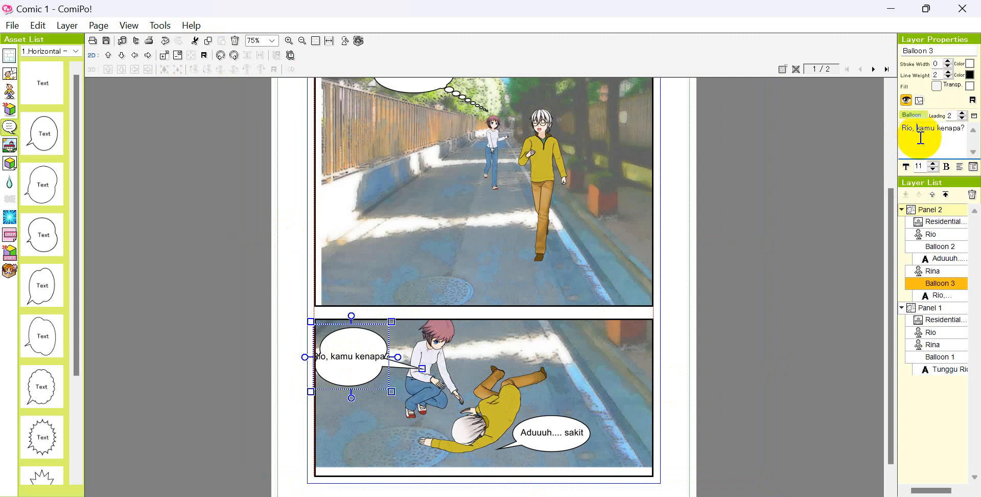
key("Return")
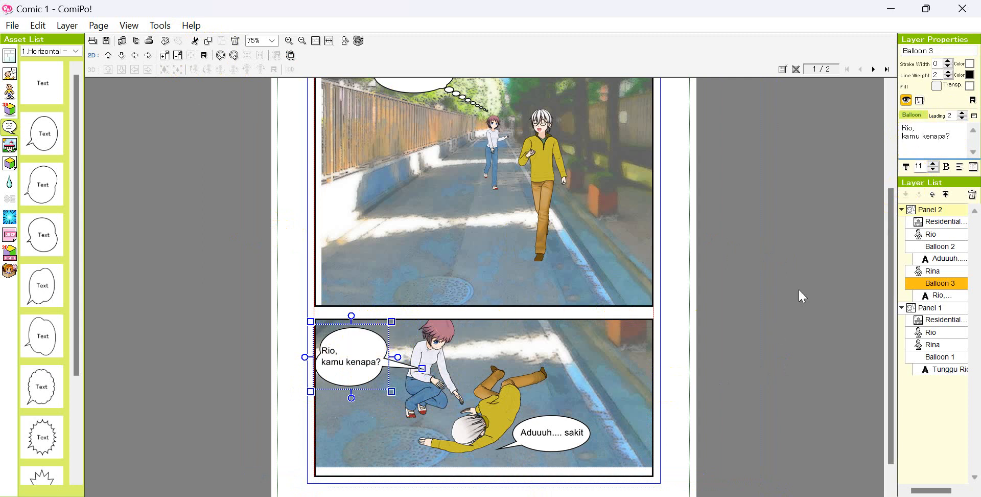
left_click(961, 167)
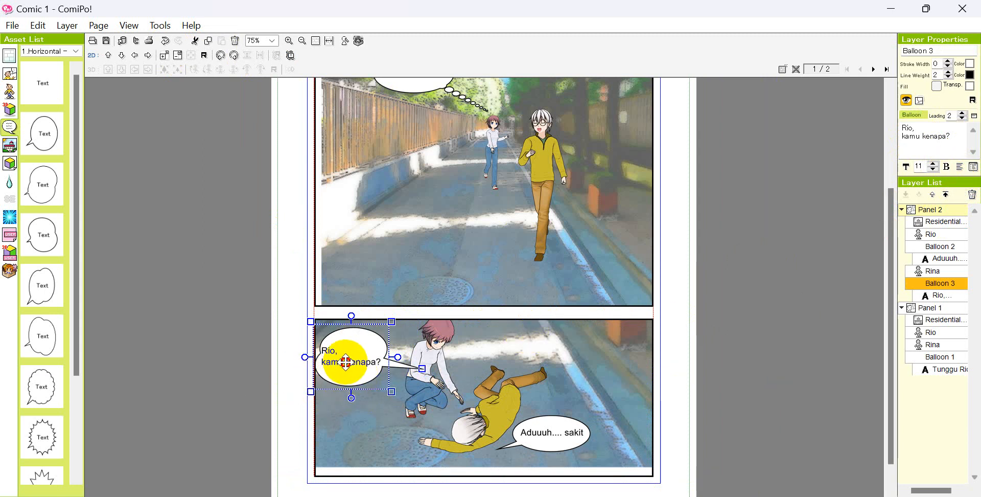
- Move Rina's balloon slightly upward and shorten its tail so it ends just beside her
left_click_drag(346, 362, 346, 352)
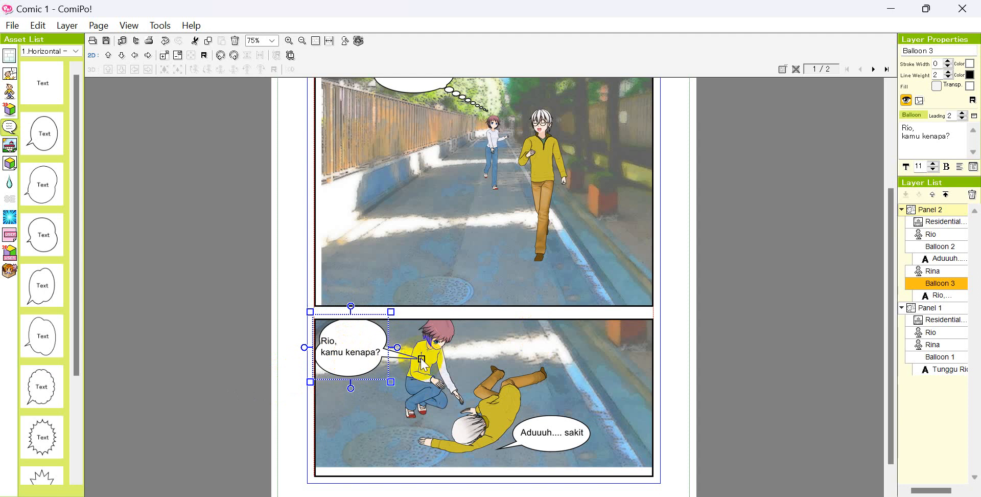
left_click_drag(422, 356, 388, 357)
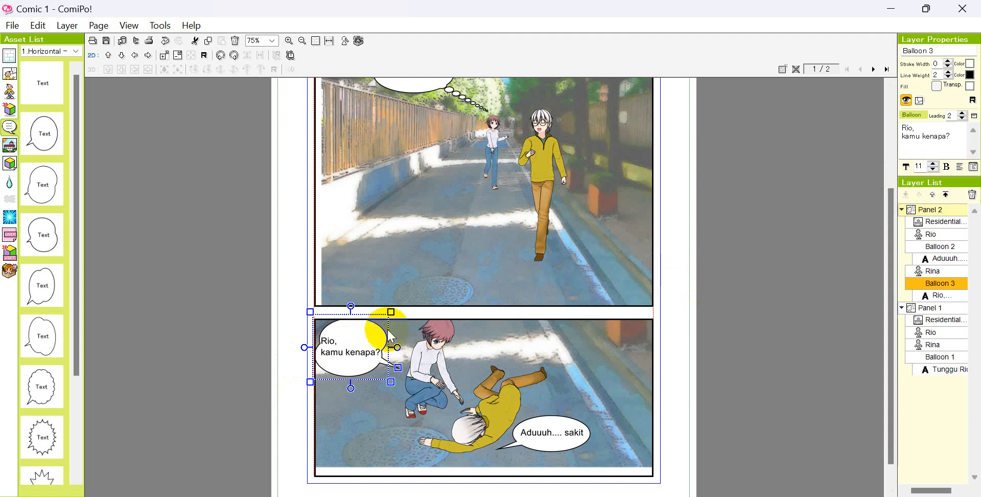
- Indent the "Rio," line with leading spaces so it sits centred above "kamu kenapa?" in Rina's balloon
left_click(903, 128)
left_click(974, 115)
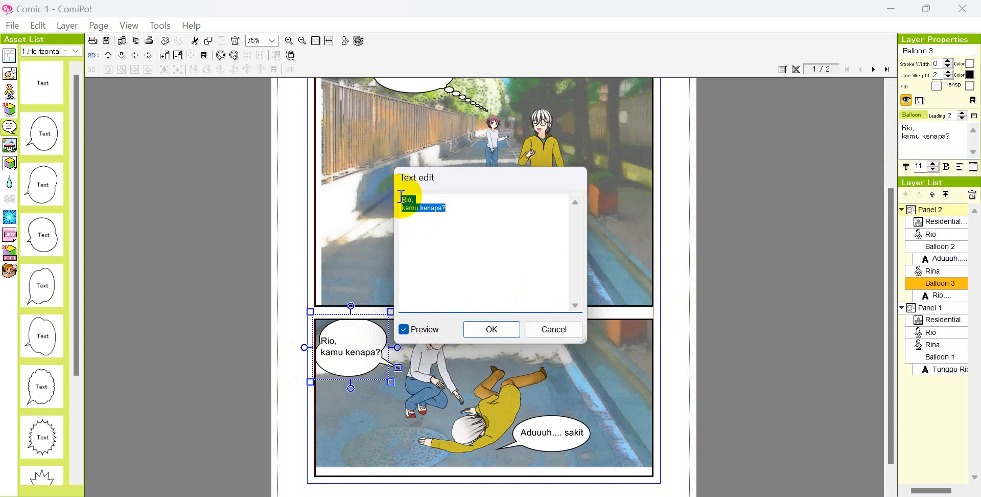
left_click(490, 329)
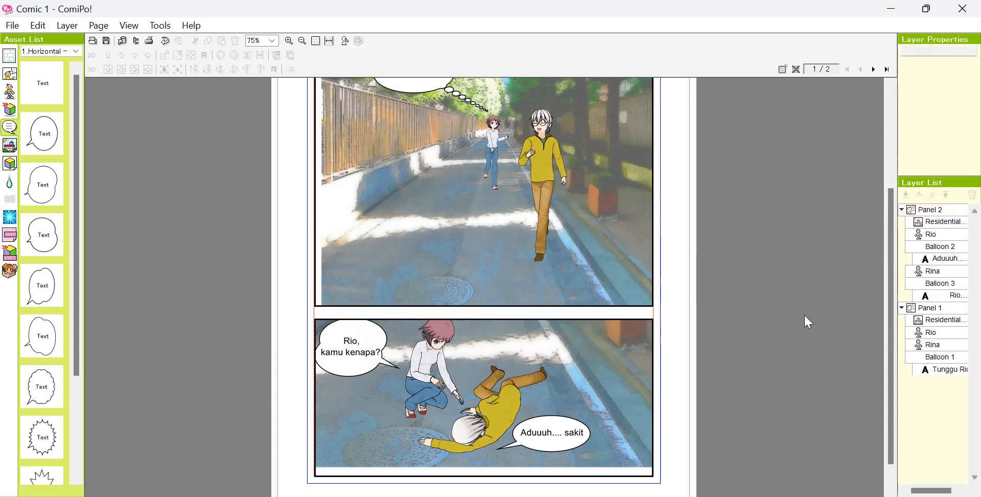
- Try the Cloud, Star and Rounded Rectangle shapes on Rina's balloon in Panel 2
left_click(357, 377)
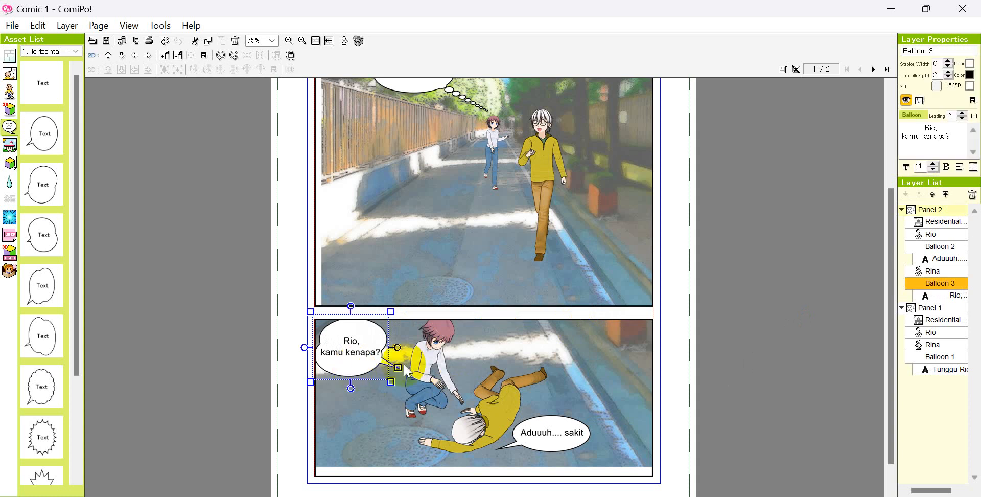
left_click(974, 168)
left_click(517, 222)
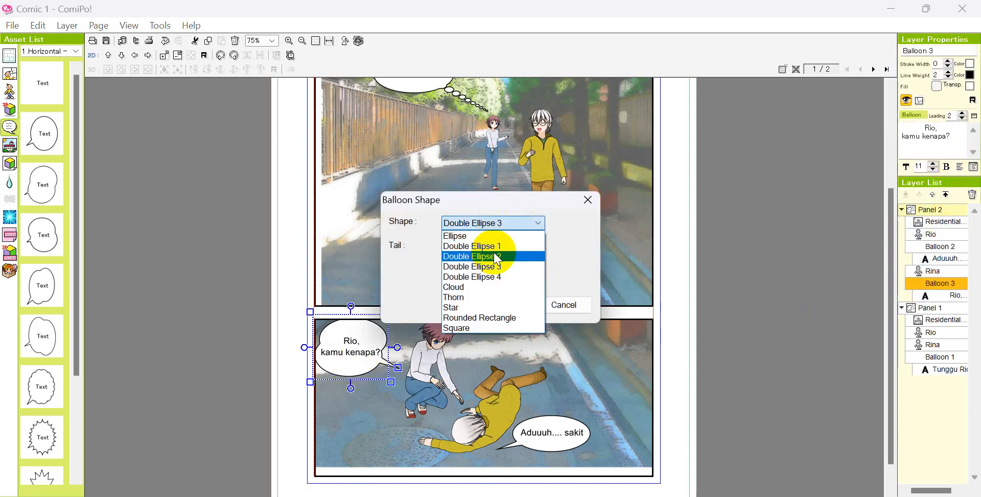
left_click(467, 288)
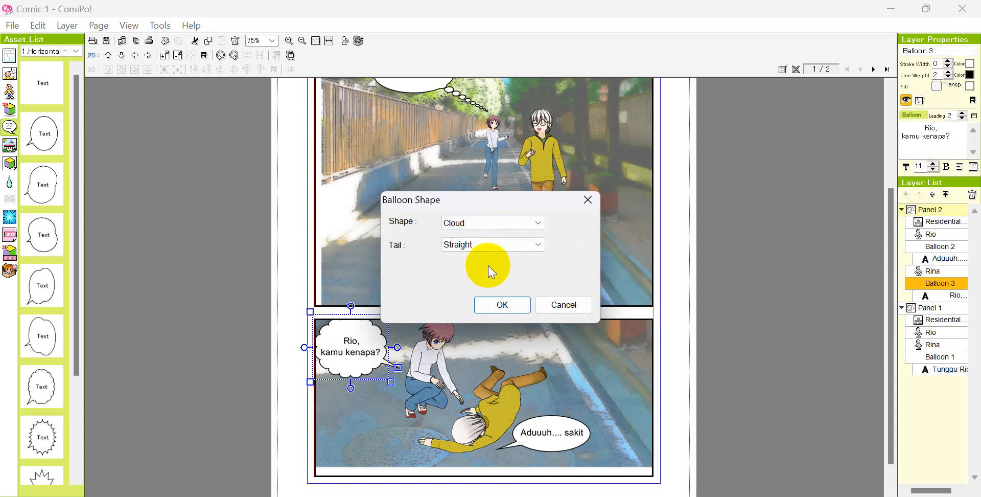
left_click(508, 222)
left_click(495, 309)
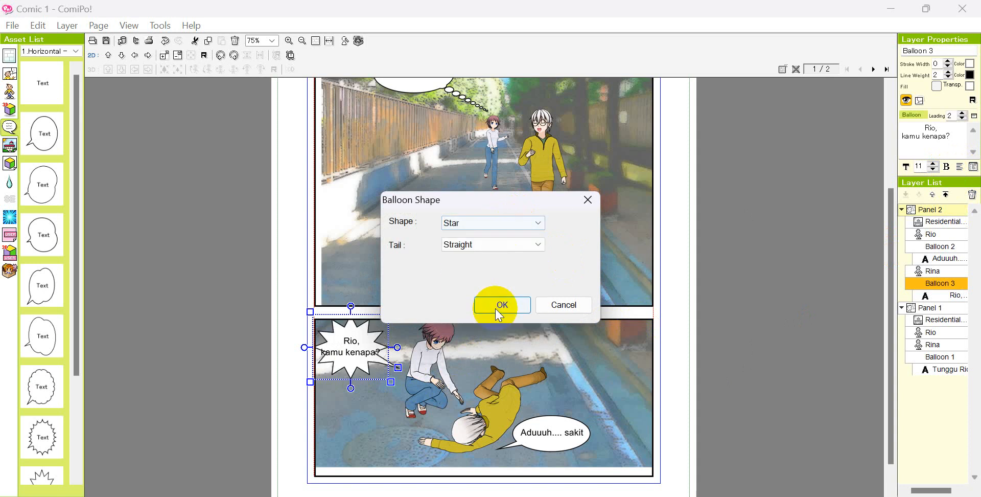
left_click(503, 224)
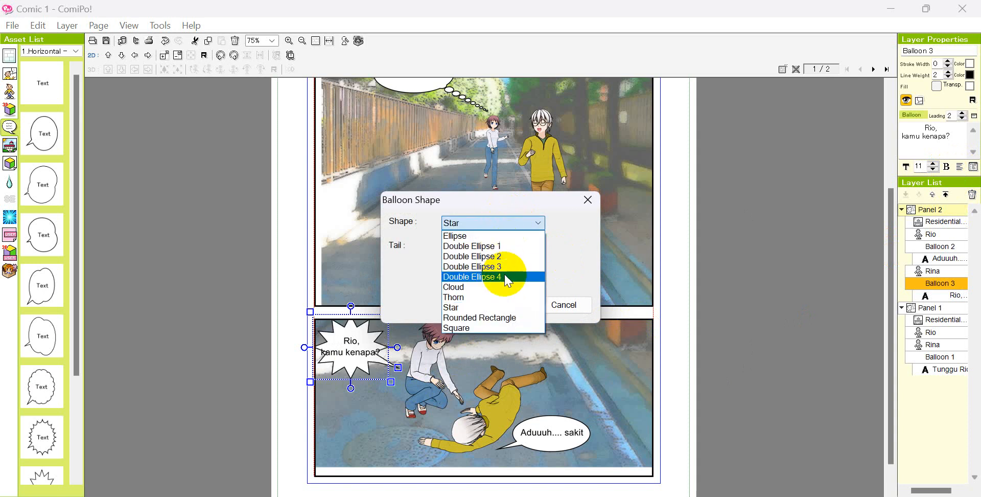
left_click(505, 318)
- Set the shape of Rina's balloon to Double Ellipse 2 with a straight tail
left_click(508, 224)
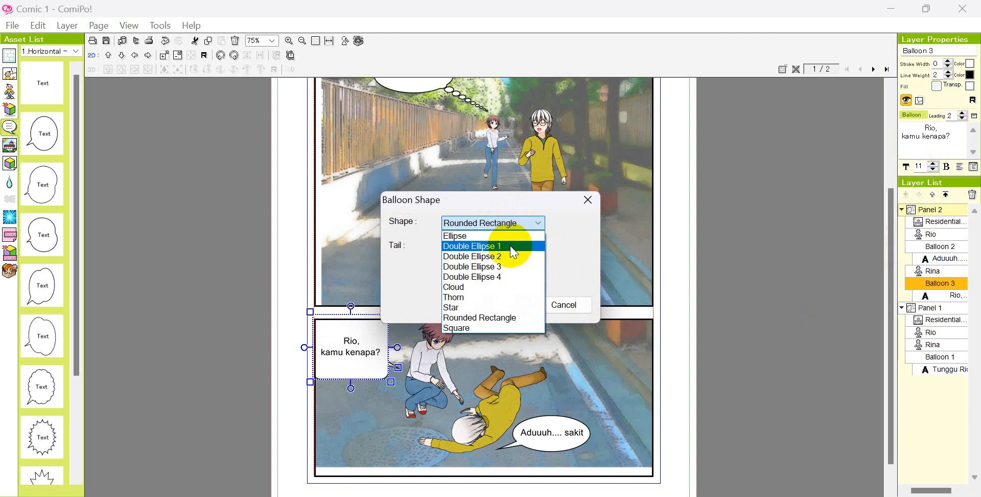
left_click(510, 254)
left_click(509, 224)
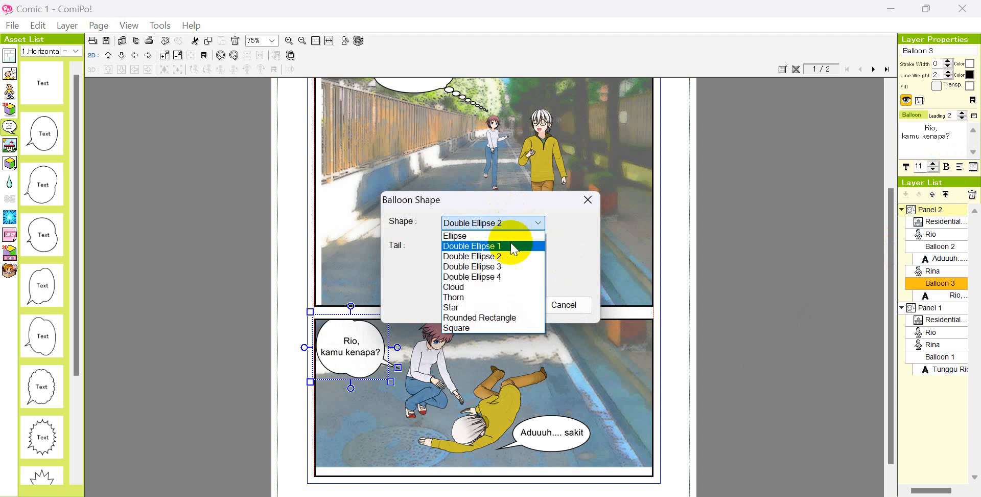
left_click(512, 257)
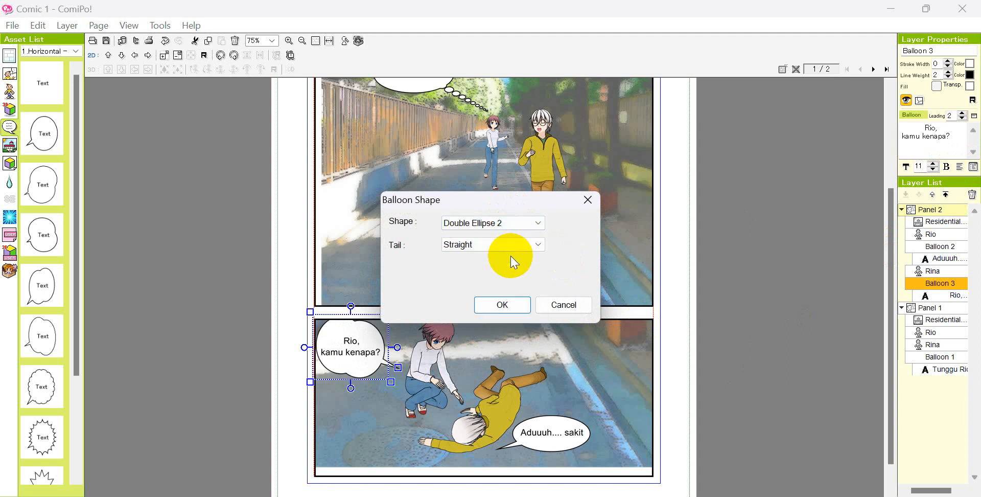
left_click(516, 303)
left_click(768, 345)
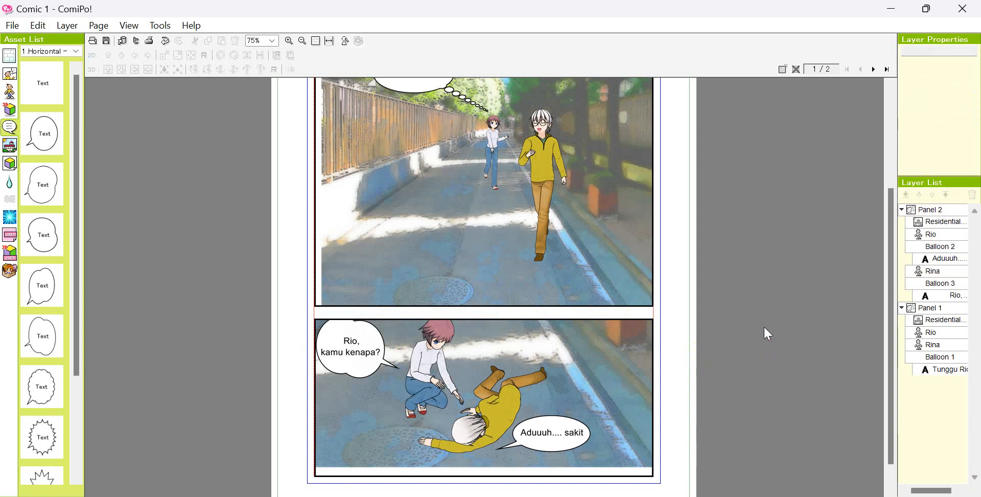
- Review the finished first page and go to page 2 of the comic
scroll(763, 325, "up", 3)
scroll(768, 333, "down", 3)
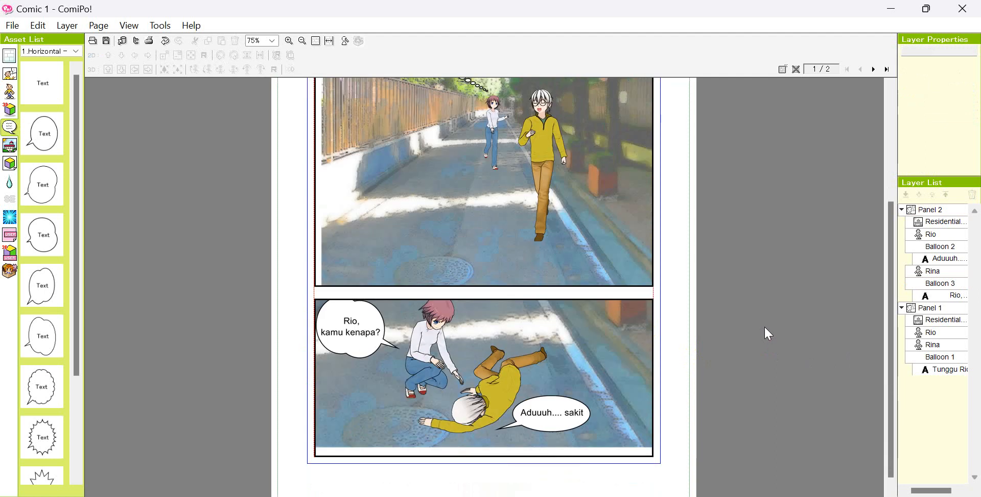
scroll(764, 326, "down", 1)
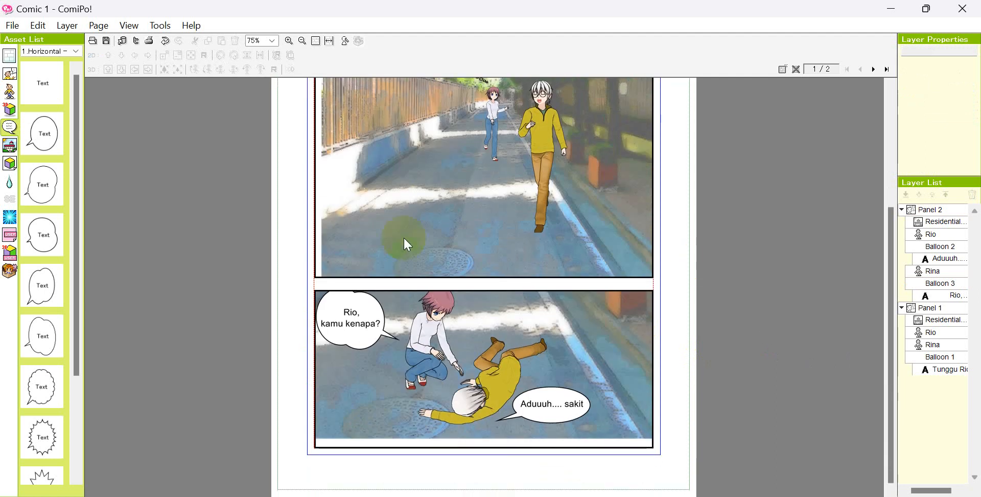
left_click(10, 57)
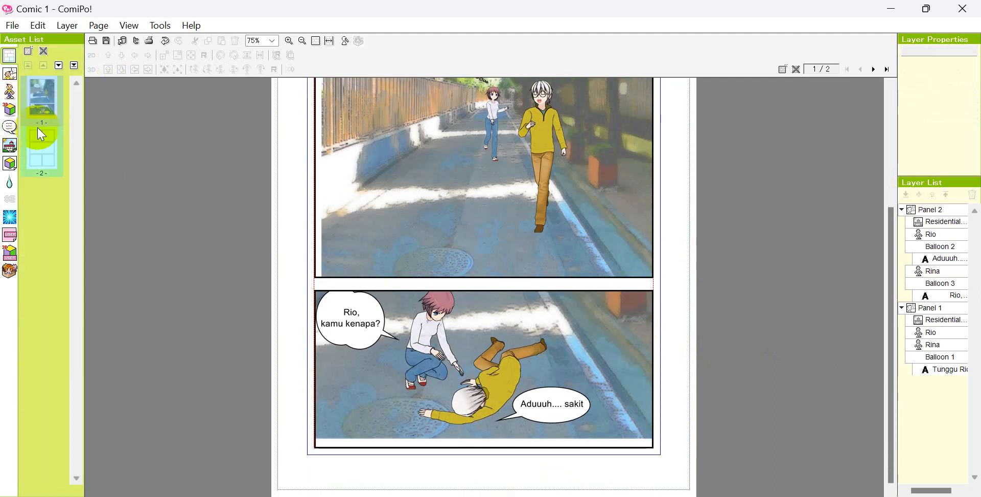
left_click(45, 158)
scroll(407, 239, "up", 3)
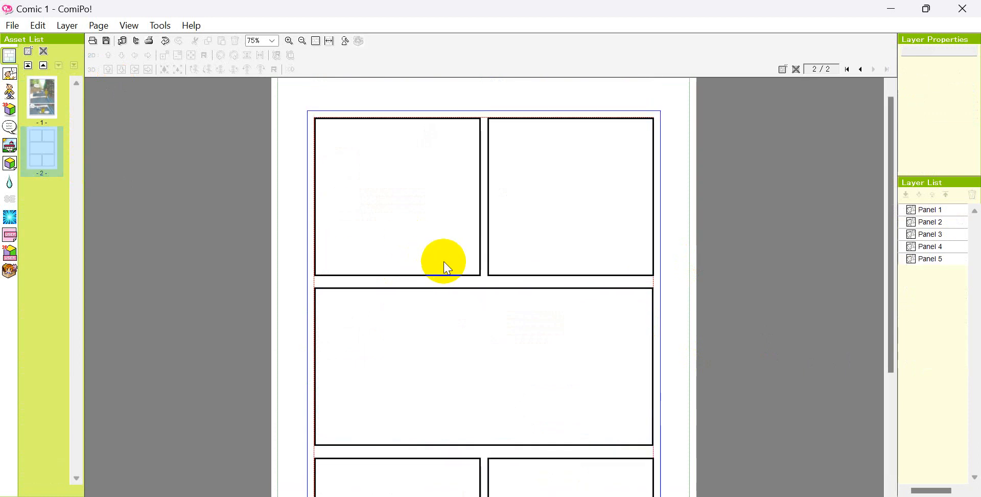
- Switch the character assets to the preset characters and open 01.Comipo for editing
left_click(371, 198)
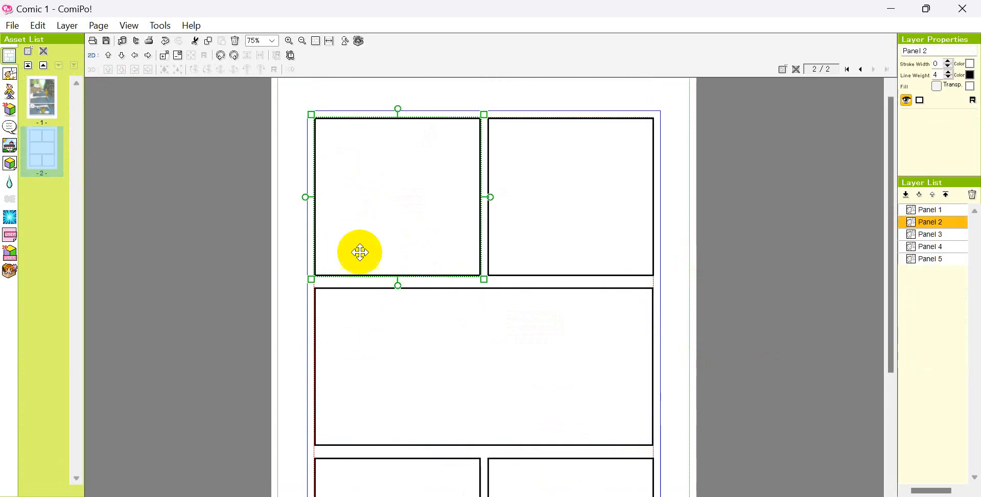
left_click(8, 92)
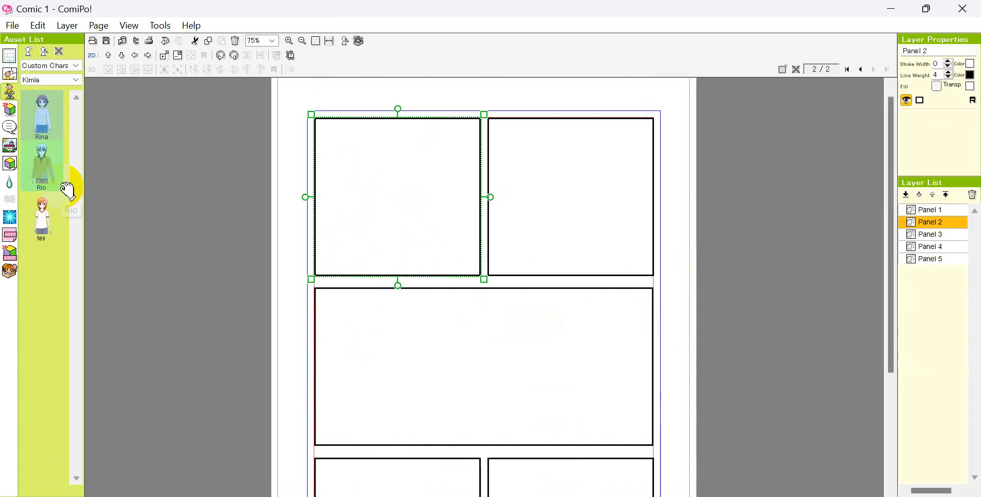
left_click(104, 204)
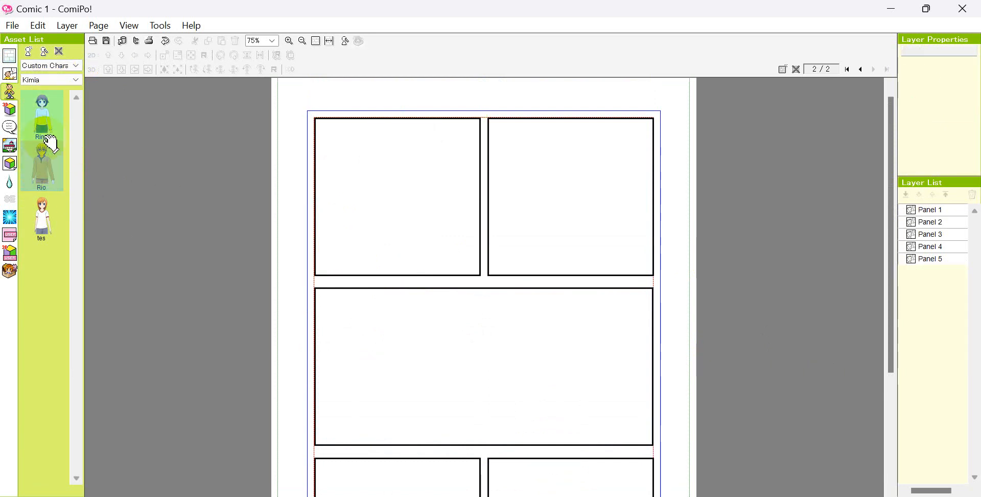
left_click(10, 92)
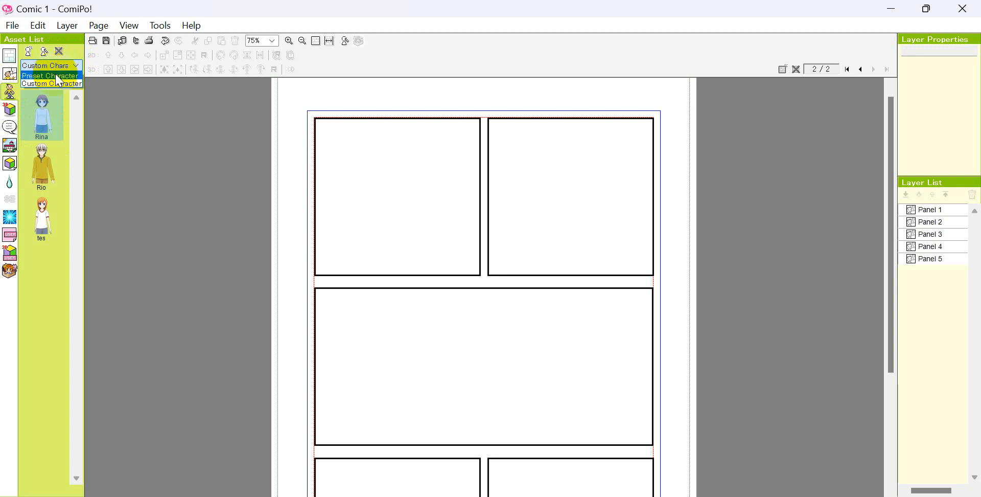
double_click(43, 124)
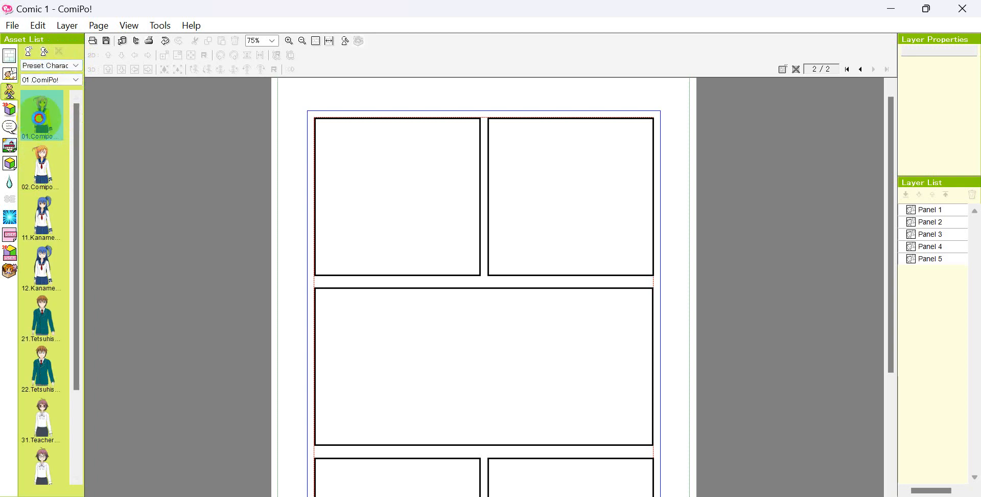
- Try the second, third and fourth hair styles on the 01.Comipo character
left_click(302, 146)
left_click(281, 153)
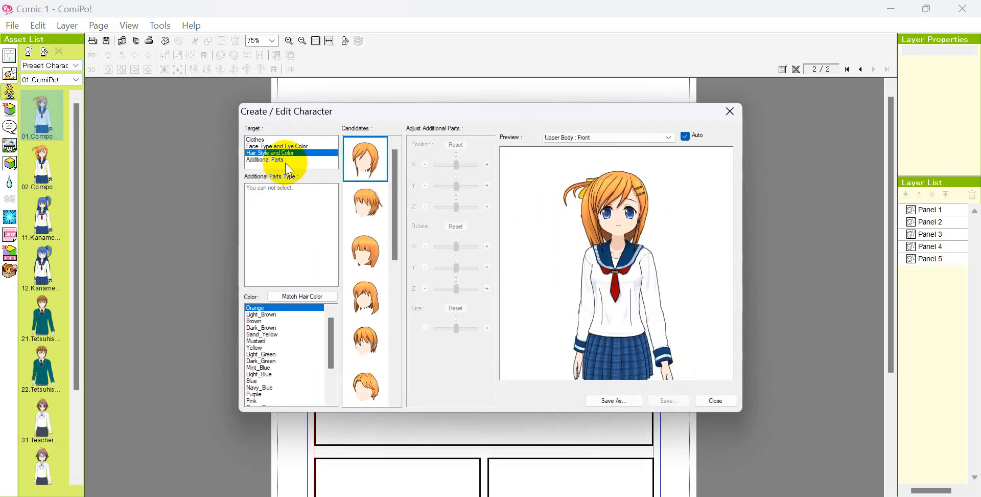
left_click(279, 159)
left_click(270, 152)
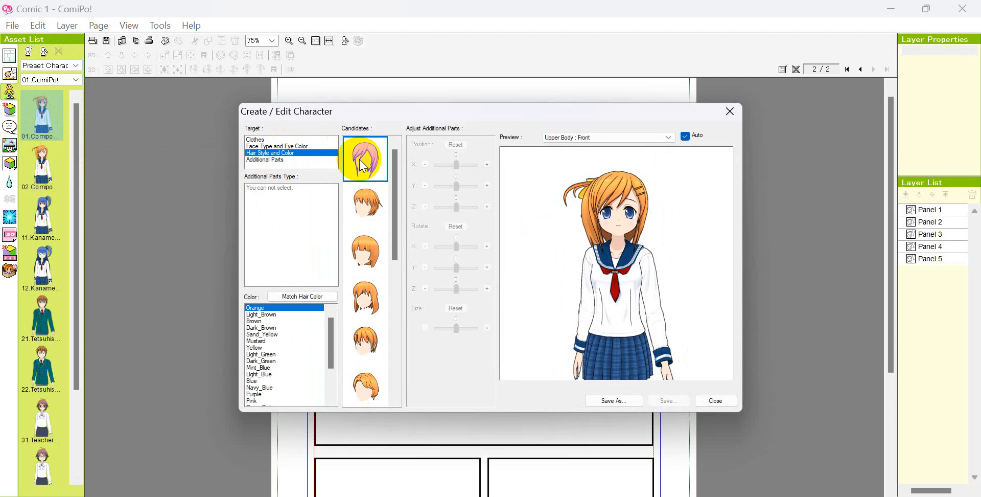
left_click(365, 203)
left_click(386, 256)
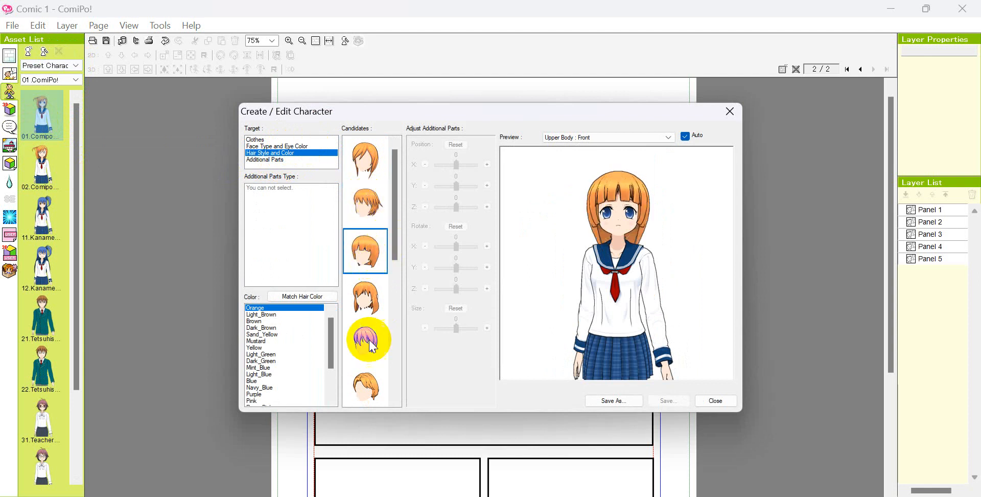
left_click(367, 296)
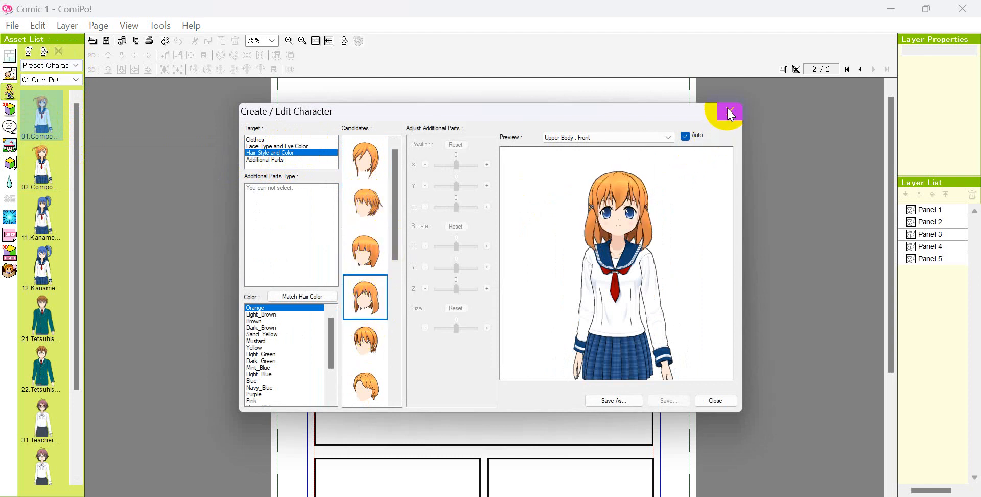
- Start saving the edited character under a new name, look through the save categories, and leave the editor without saving
left_click(624, 398)
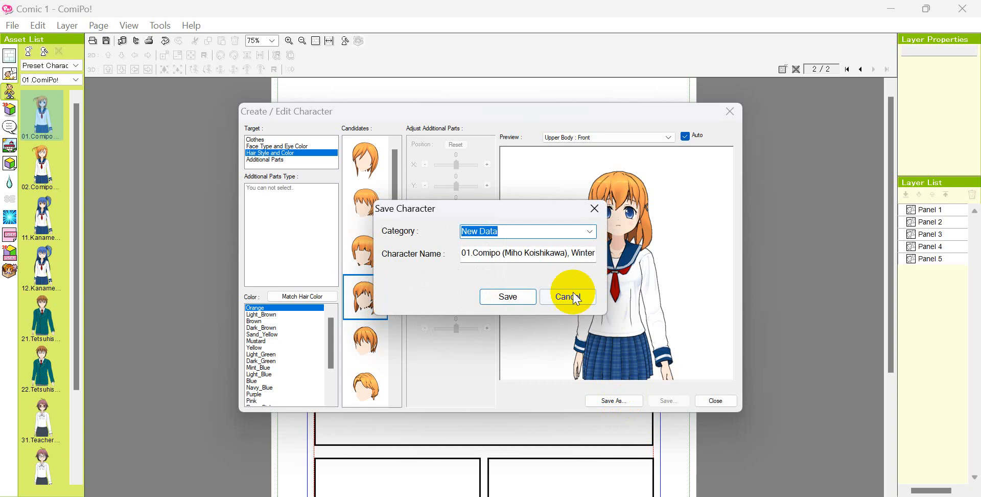
left_click(591, 232)
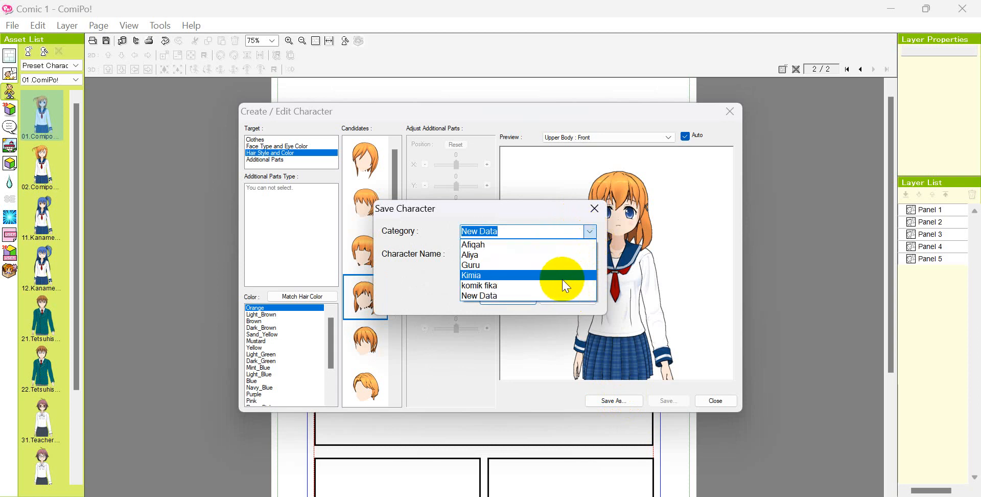
left_click(589, 232)
left_click(579, 255)
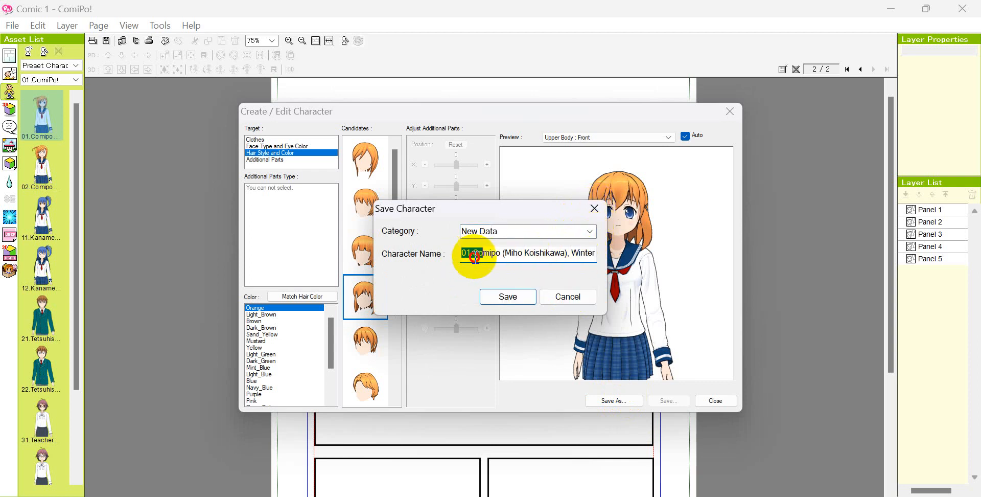
left_click_drag(474, 256, 580, 300)
left_click(567, 297)
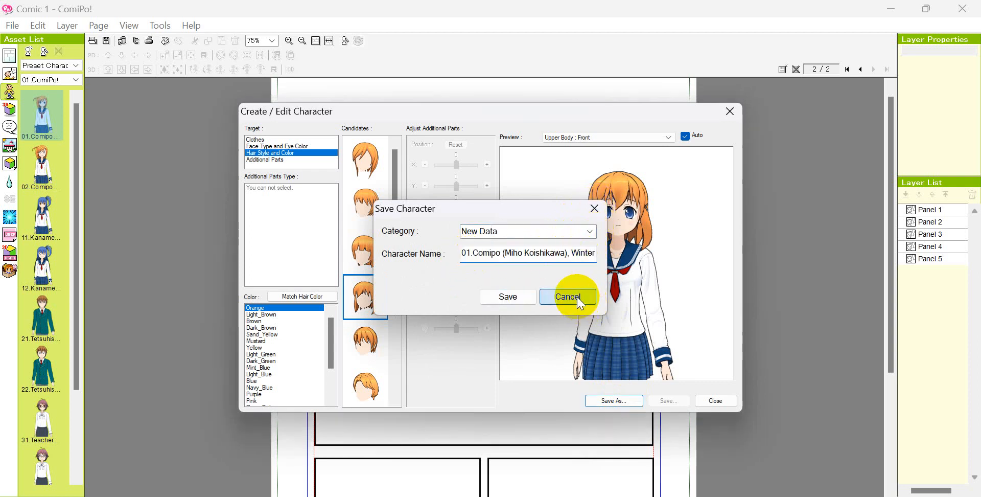
left_click(729, 112)
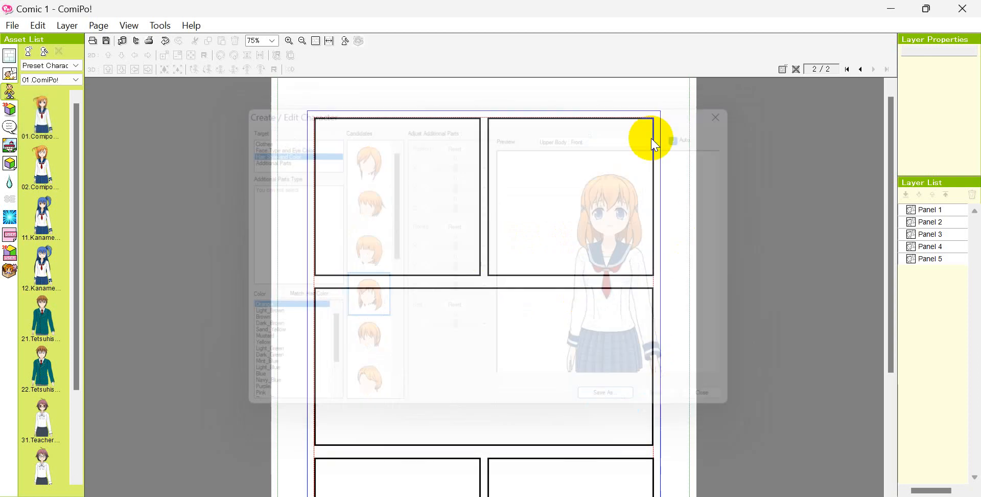
- Add Rina from the Kimia category of the custom characters to Panel 2 on page 2
left_click(65, 65)
left_click(48, 82)
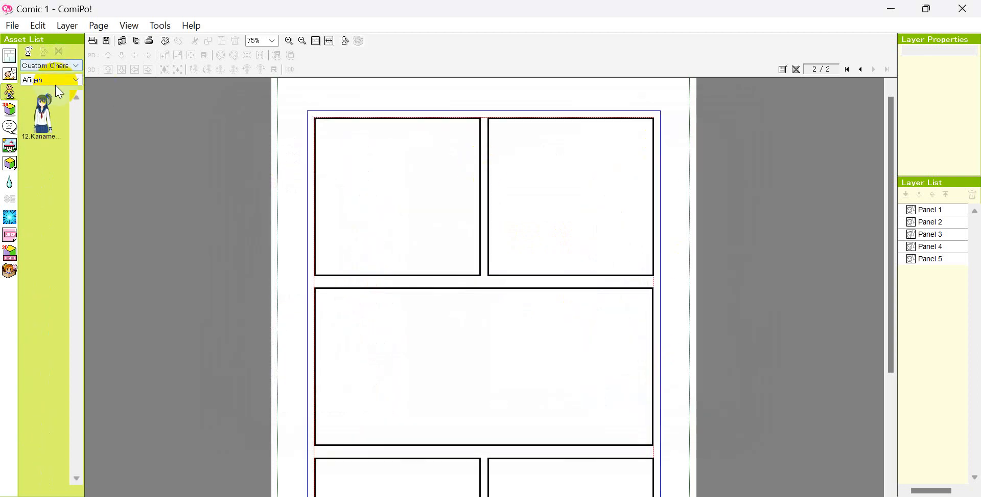
left_click(61, 80)
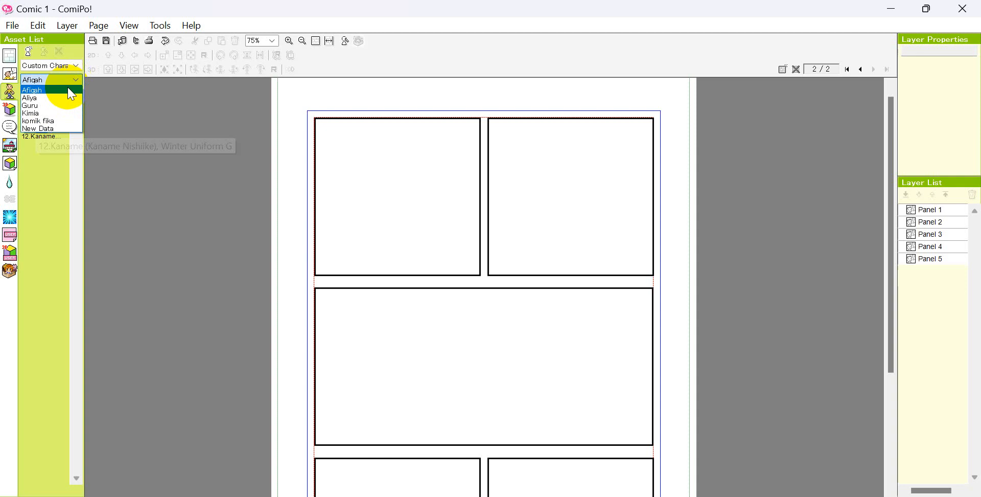
left_click(59, 114)
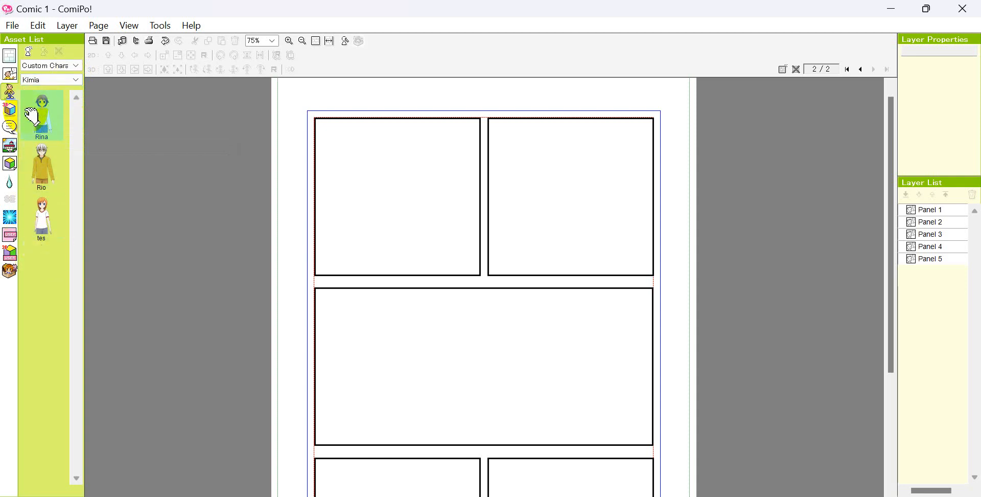
left_click_drag(51, 143, 396, 204)
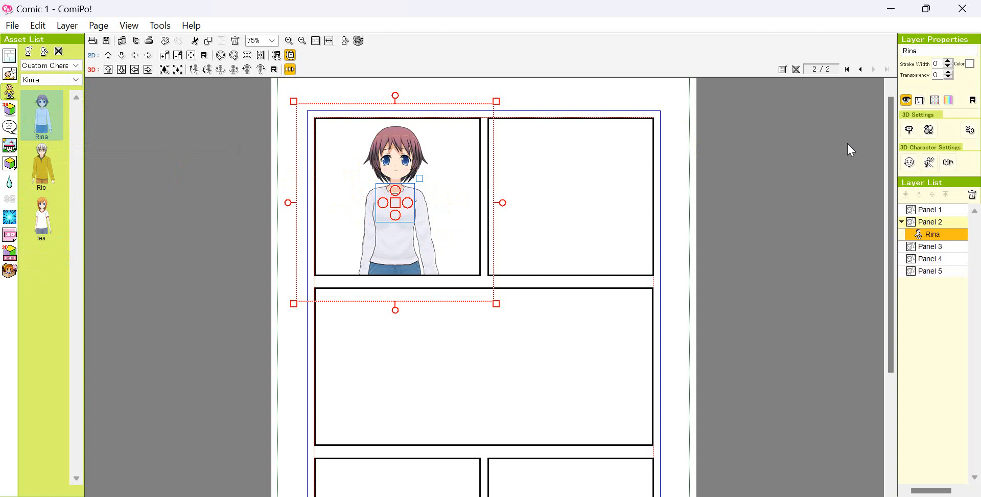
- Try several camera angles on Rina, including the back of her head and her profile, and apply the close-up of her legs
left_click(914, 131)
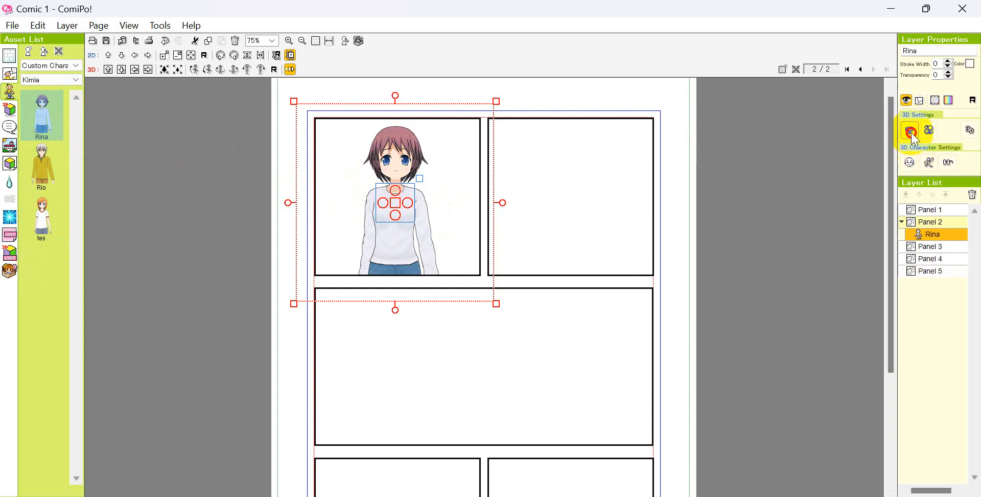
left_click(913, 136)
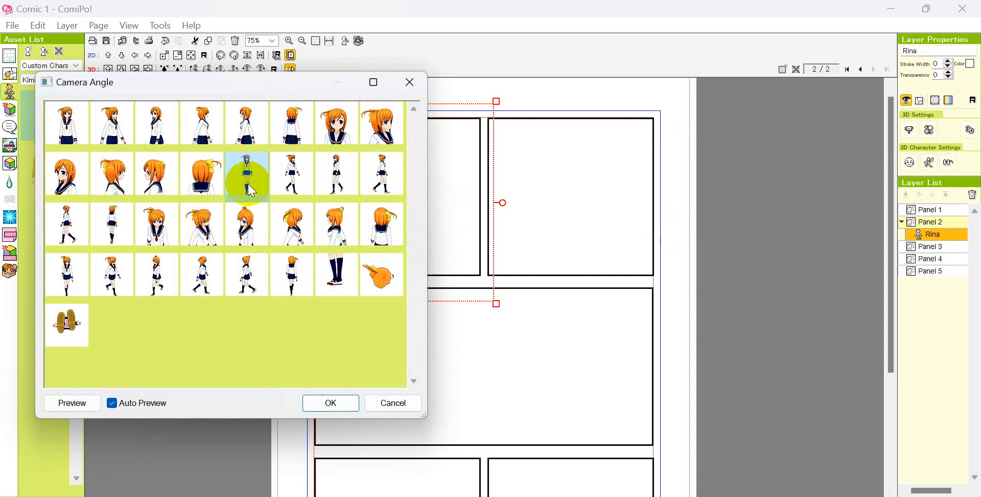
left_click_drag(258, 85, 702, 92)
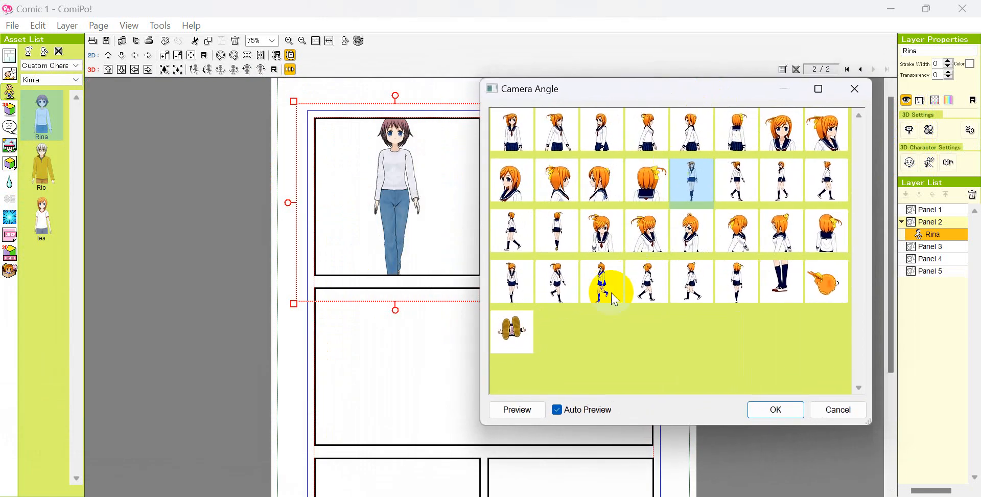
left_click(644, 183)
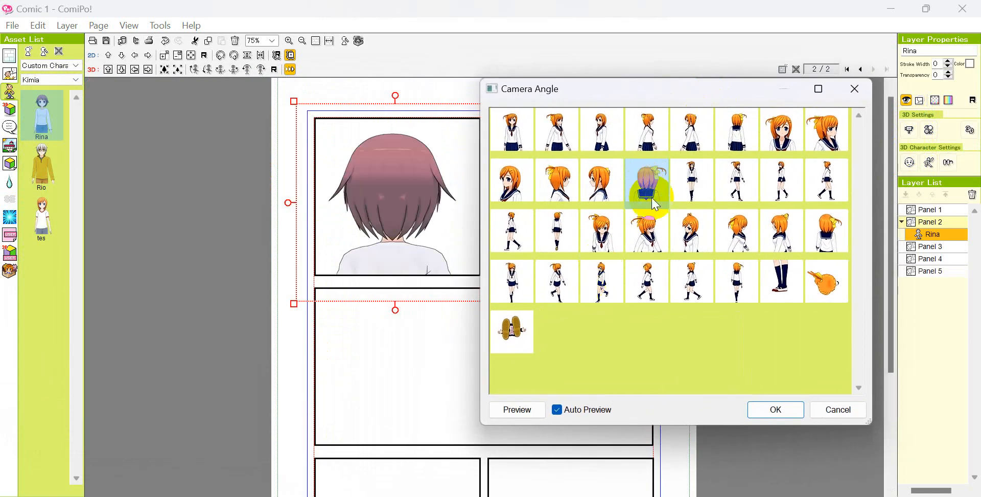
left_click(603, 194)
left_click(554, 189)
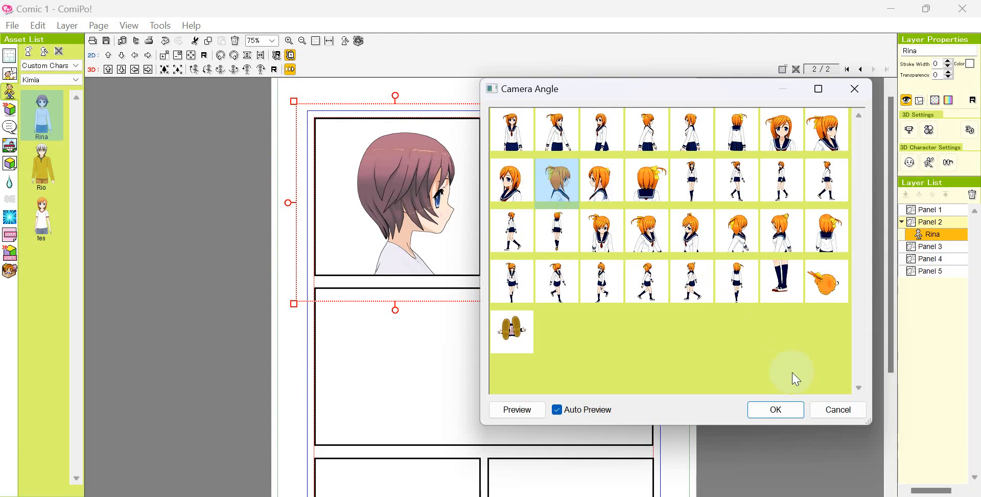
left_click(784, 293)
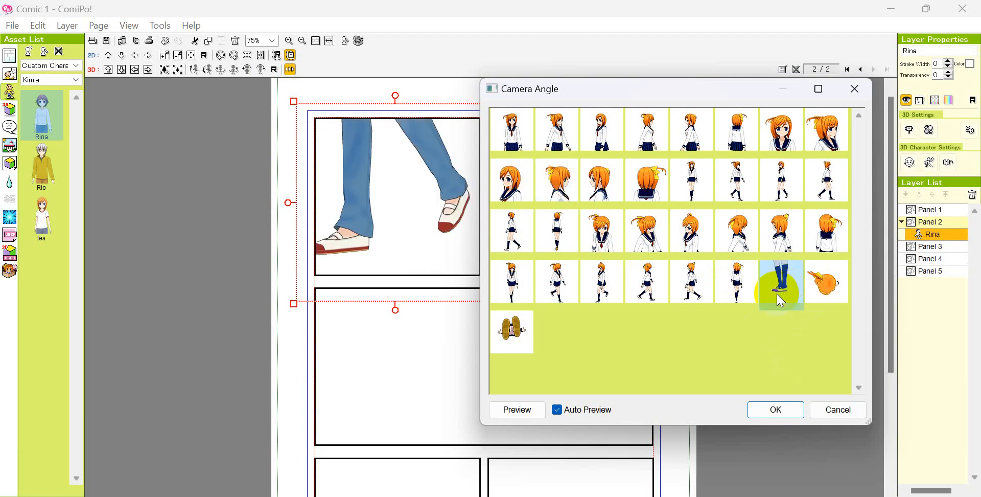
left_click(778, 409)
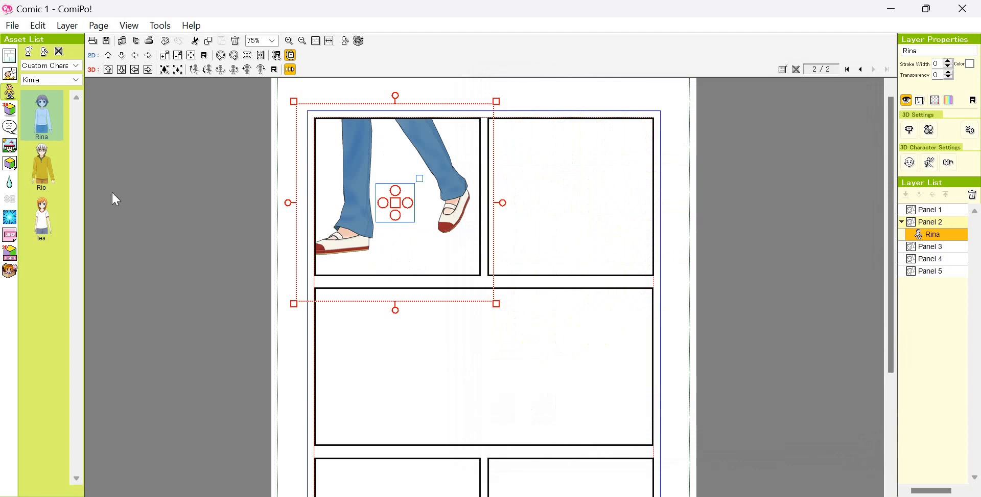
left_click(10, 165)
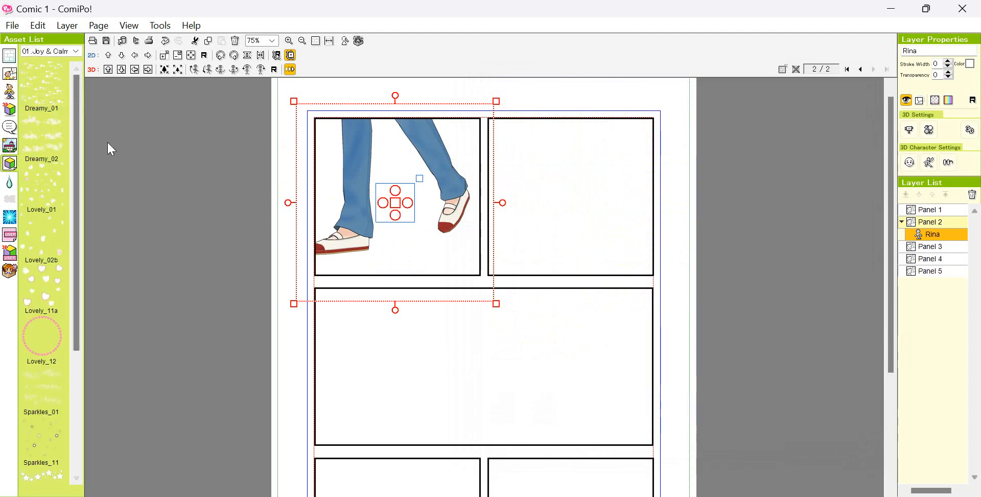
left_click(911, 162)
left_click(483, 69)
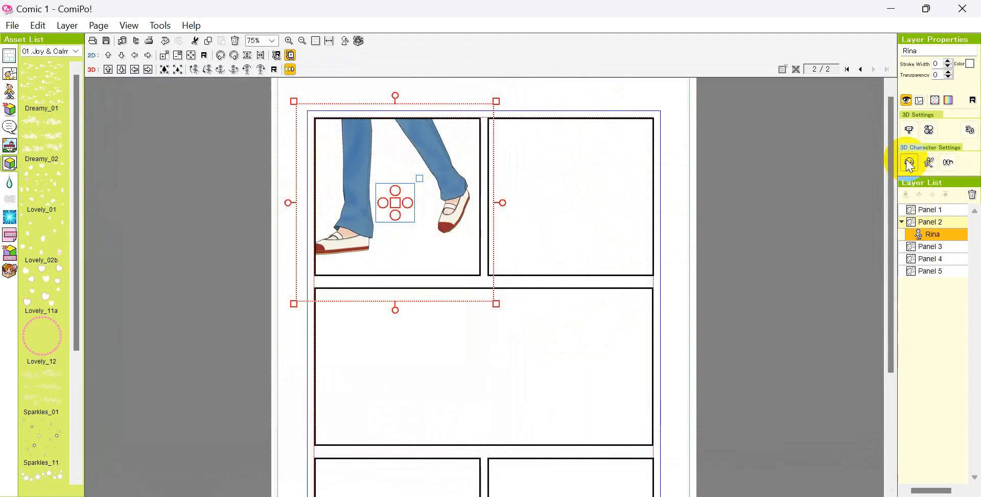
- Set Rina's camera angle in Panel 2 to the head close-up turned three-quarters to the left
left_click(909, 129)
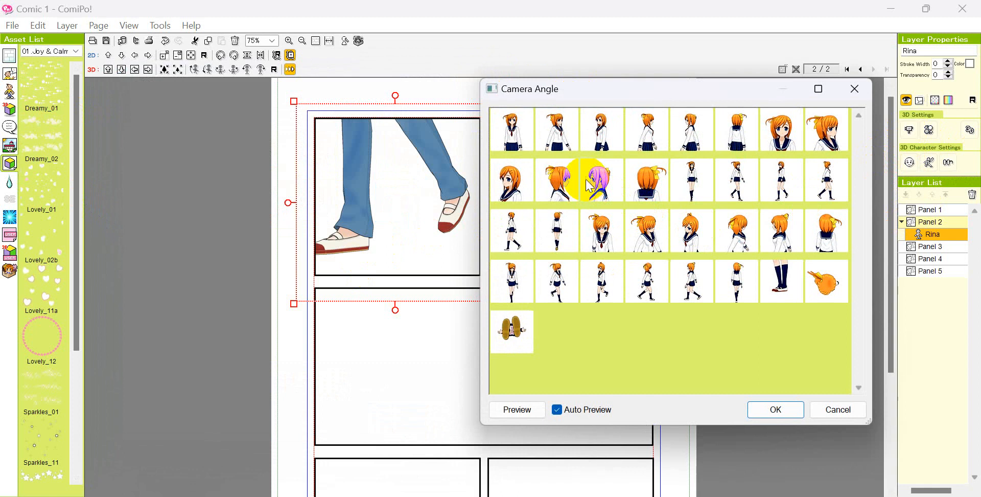
left_click(567, 182)
left_click(511, 180)
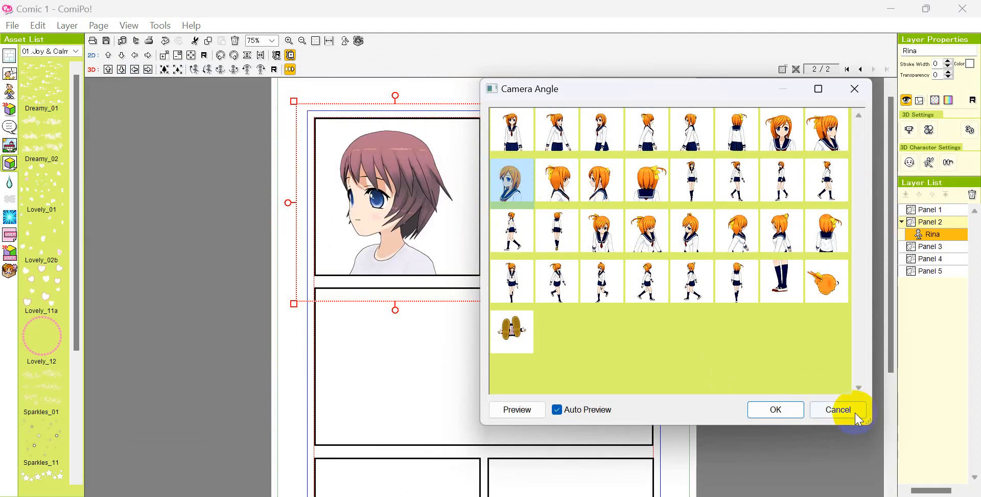
left_click(775, 408)
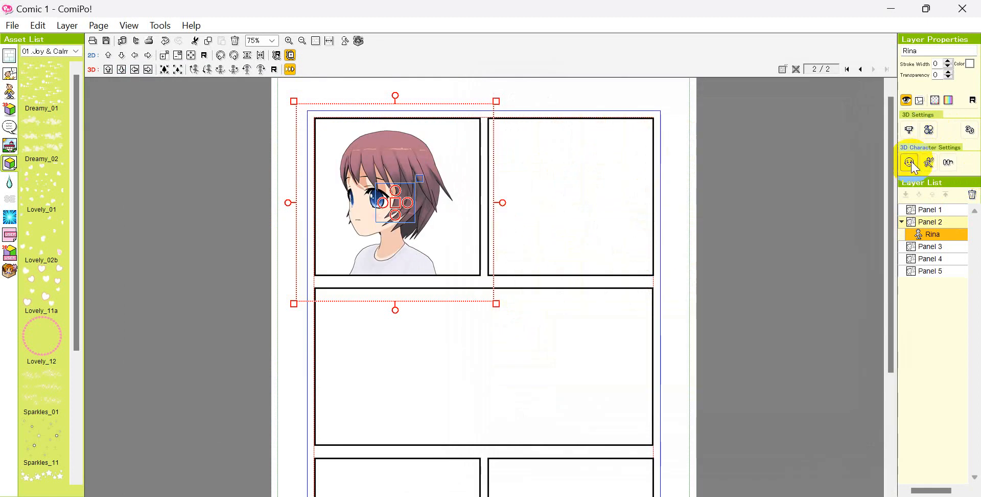
- Open Rina's face settings and include the Straight Down and At an Angle faces in the Fear category
left_click(909, 162)
left_click(376, 212)
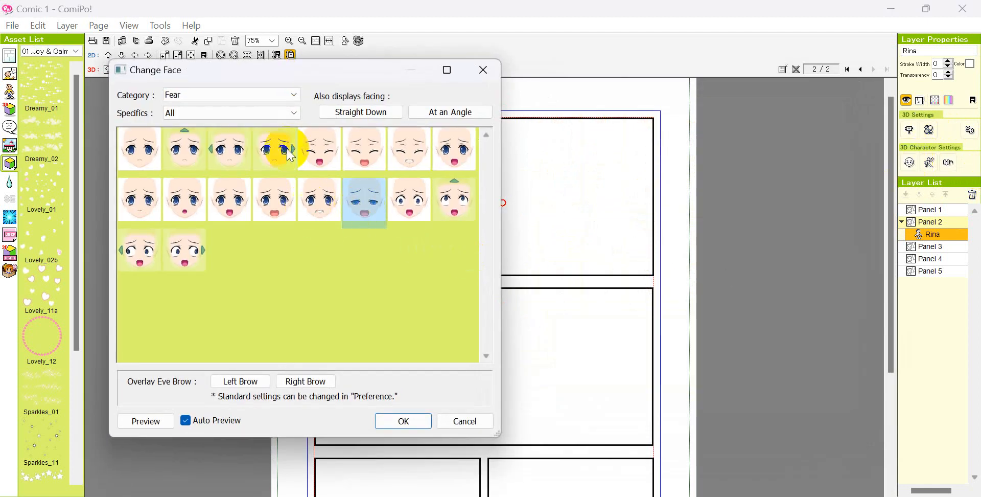
left_click(249, 112)
left_click(377, 72)
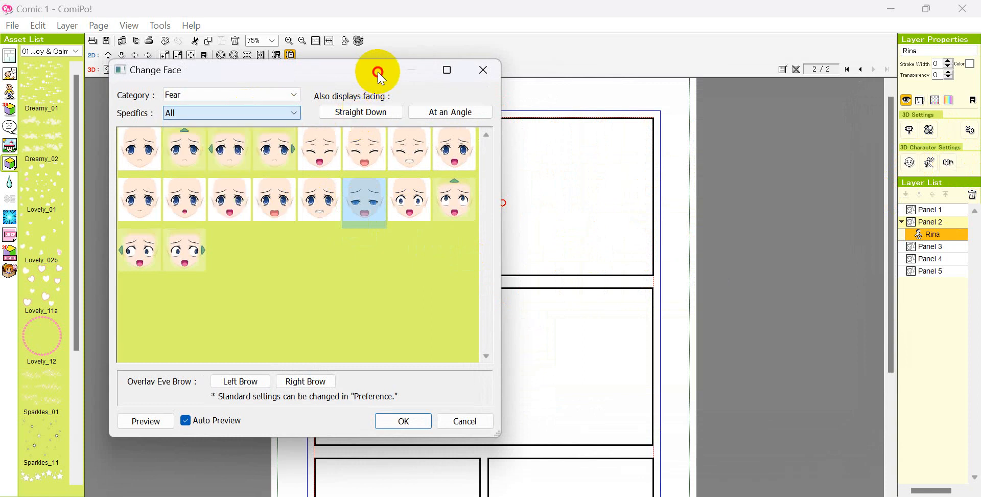
left_click_drag(377, 72, 751, 87)
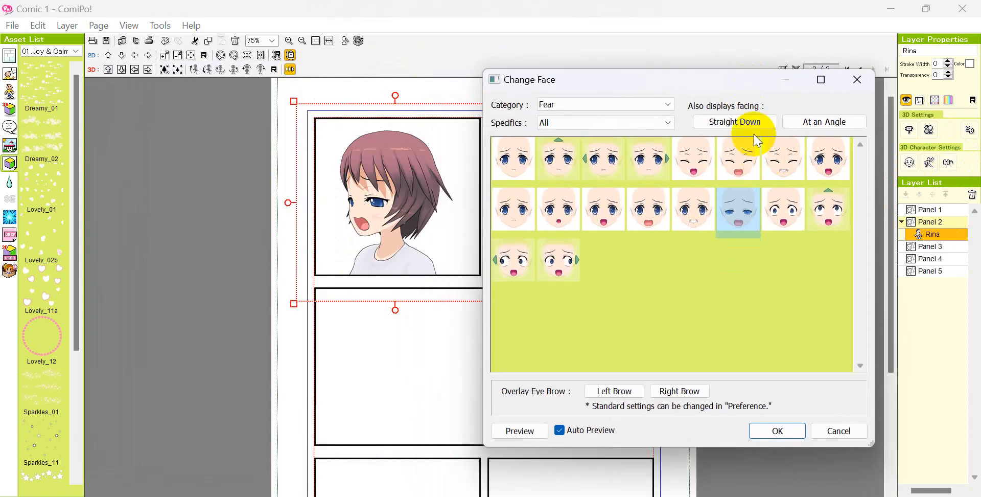
left_click(746, 130)
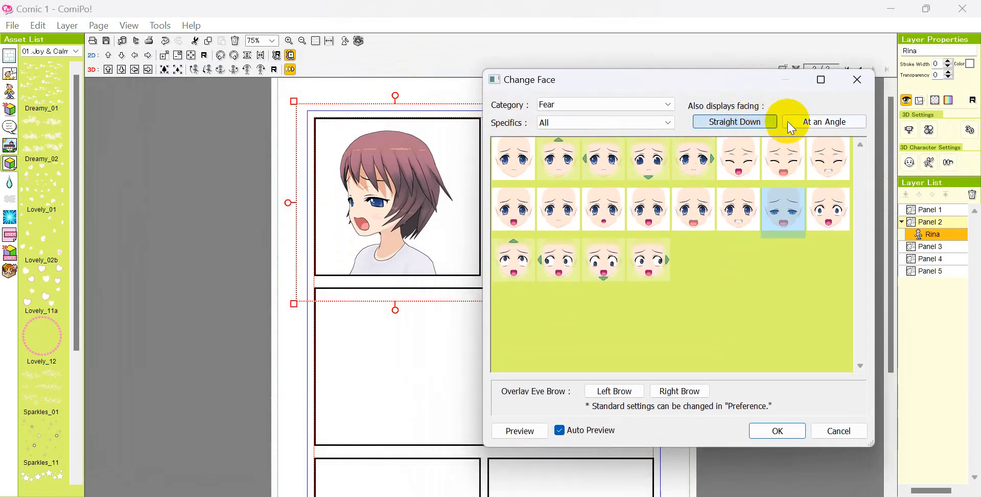
left_click(804, 131)
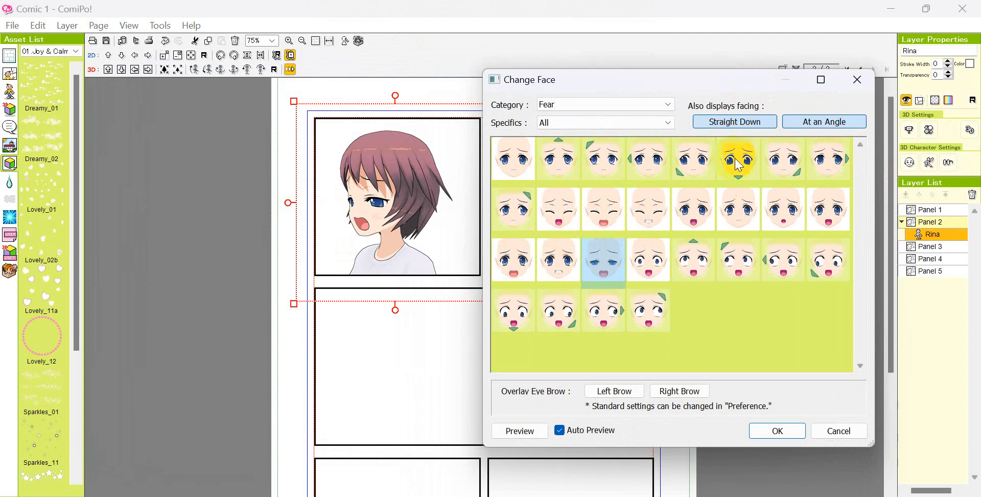
- Try closed-eye Fear faces on Rina and apply the open-eyed, worried face with a wide-open mouth
left_click(646, 222)
left_click(592, 217)
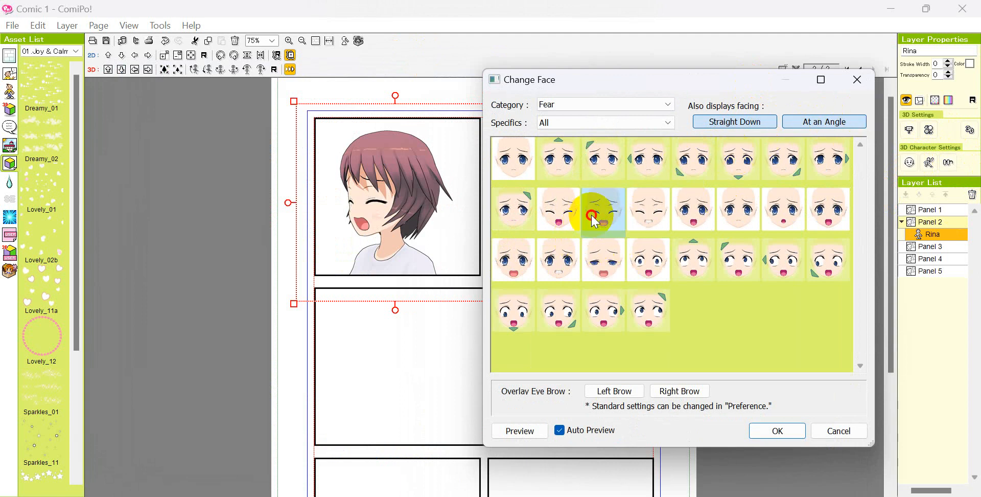
left_click(559, 214)
left_click(521, 266)
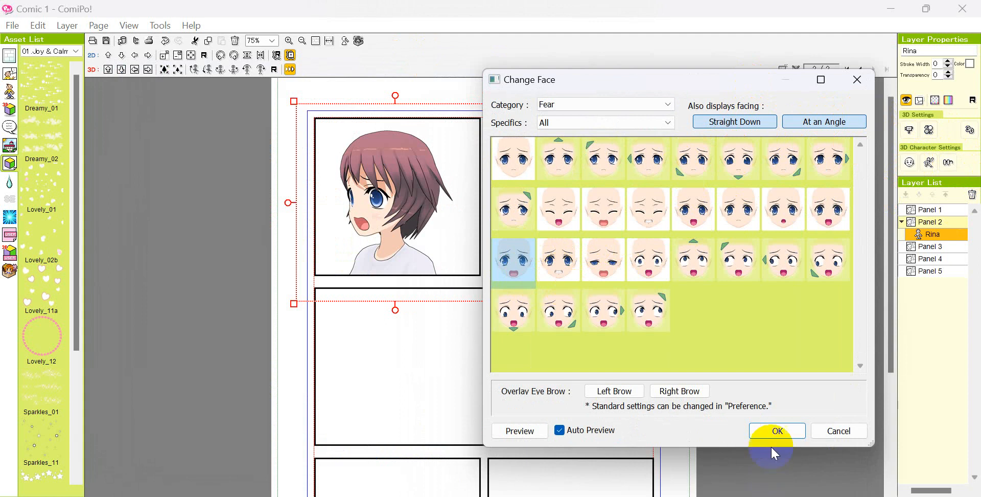
left_click(777, 430)
- Look through the Mask and Head_Item1 items available for Rina and close the list without adding any
left_click(948, 164)
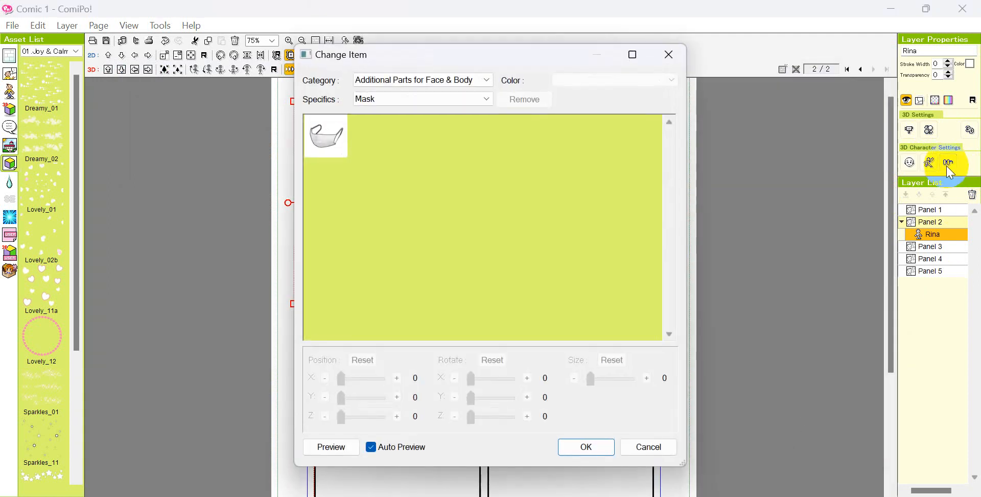
left_click(483, 98)
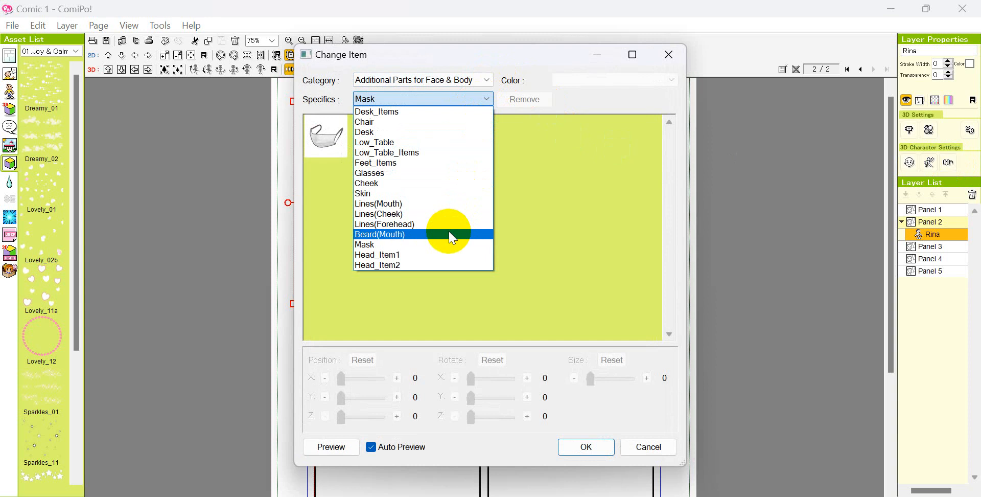
left_click(436, 255)
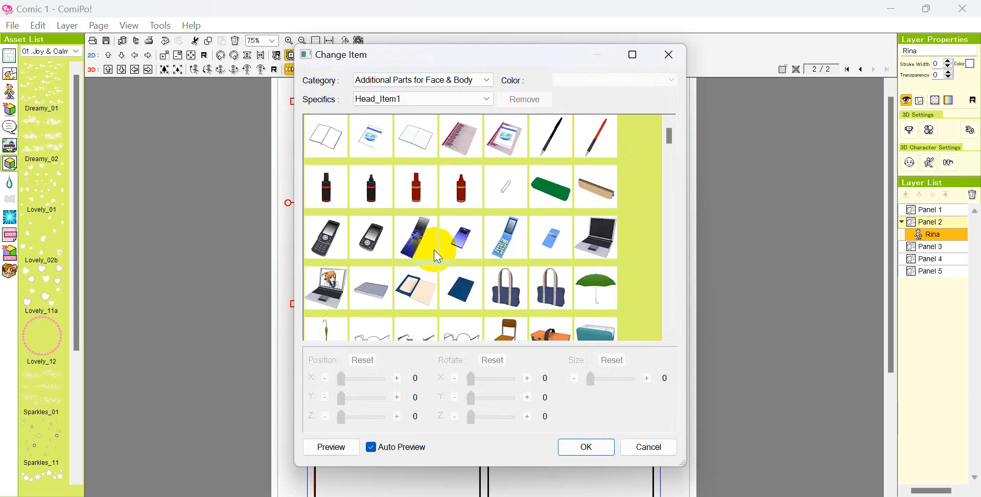
mouse_move(670, 135)
left_mouse_down()
mouse_move(659, 291)
mouse_move(679, 133)
left_mouse_up()
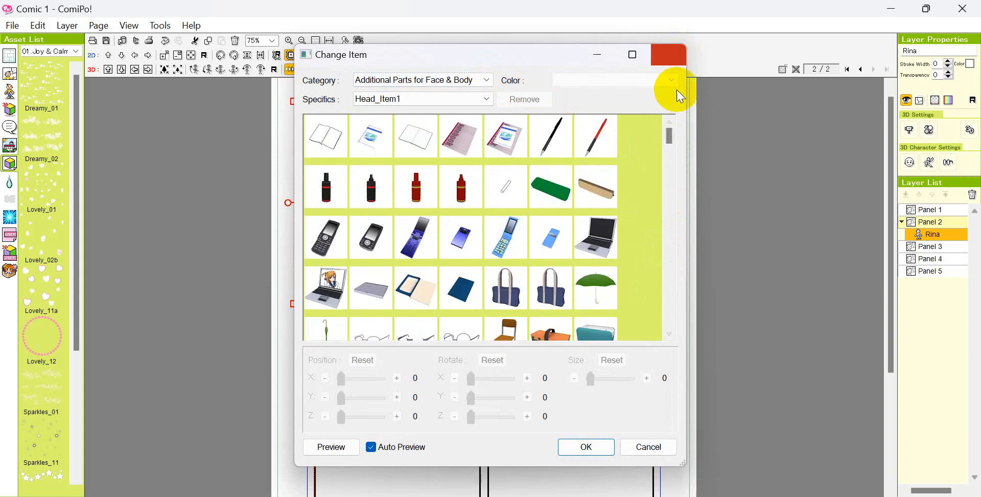
left_click(668, 54)
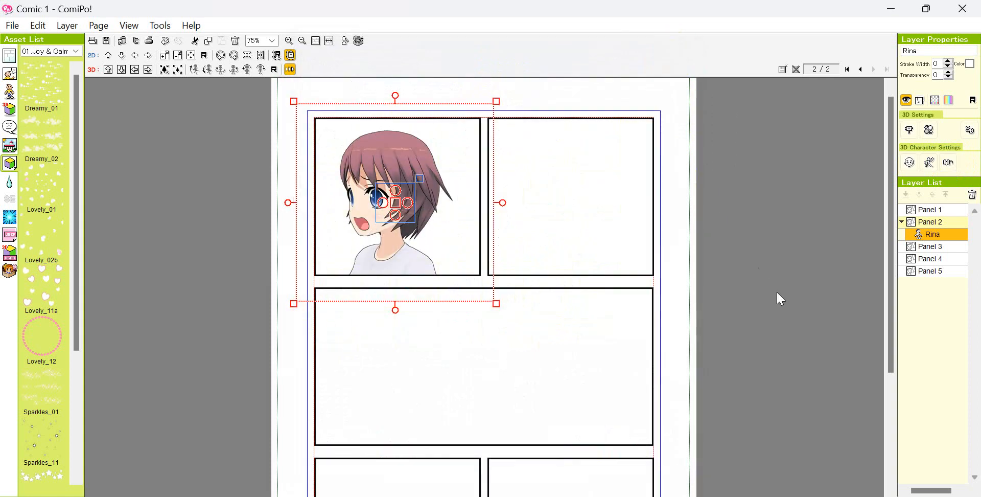
- Add the Crack_01 image from the 03.Disappointment category across the lower part of Panel 2, in front of Rina
left_click(429, 236)
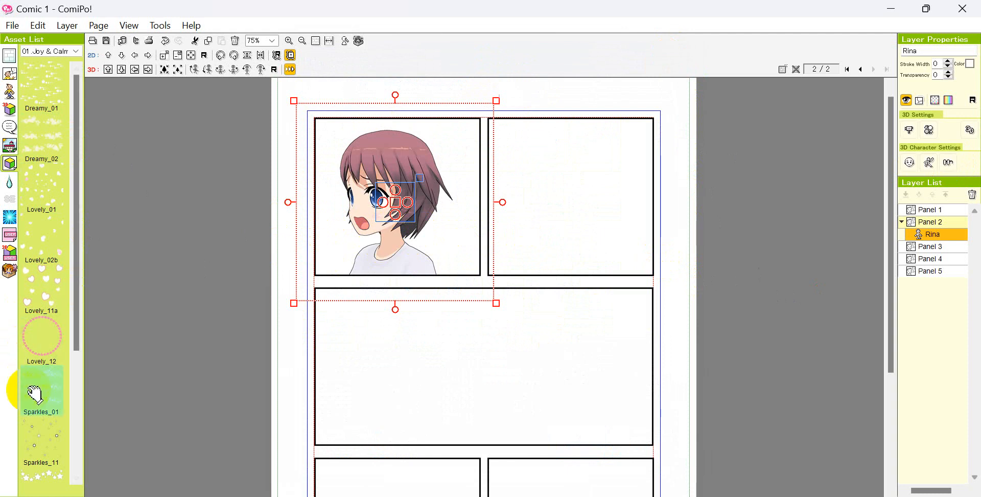
left_click_drag(76, 336, 76, 467)
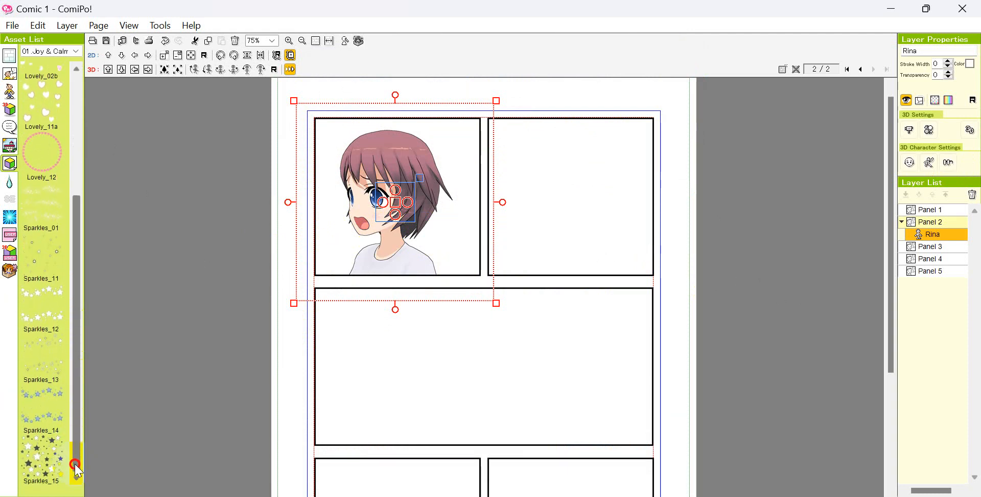
left_click(75, 53)
left_click(78, 69)
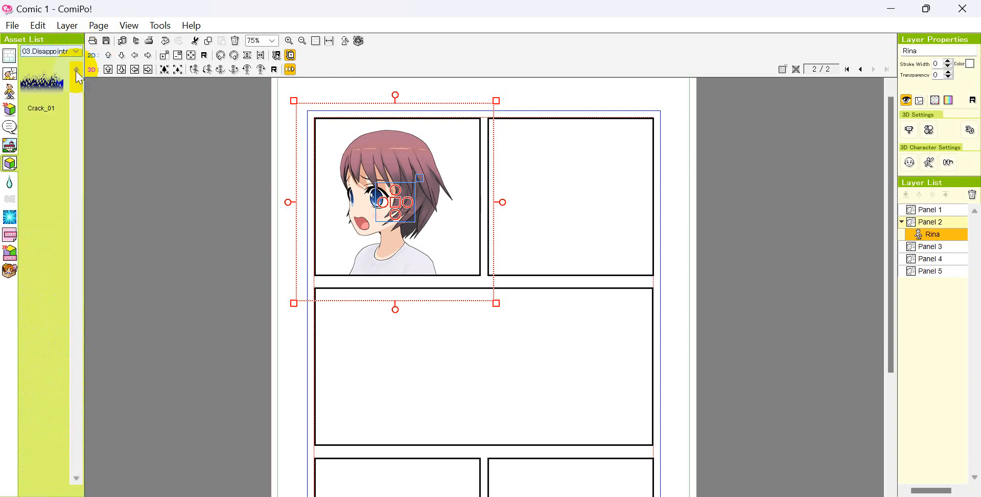
left_click(75, 51)
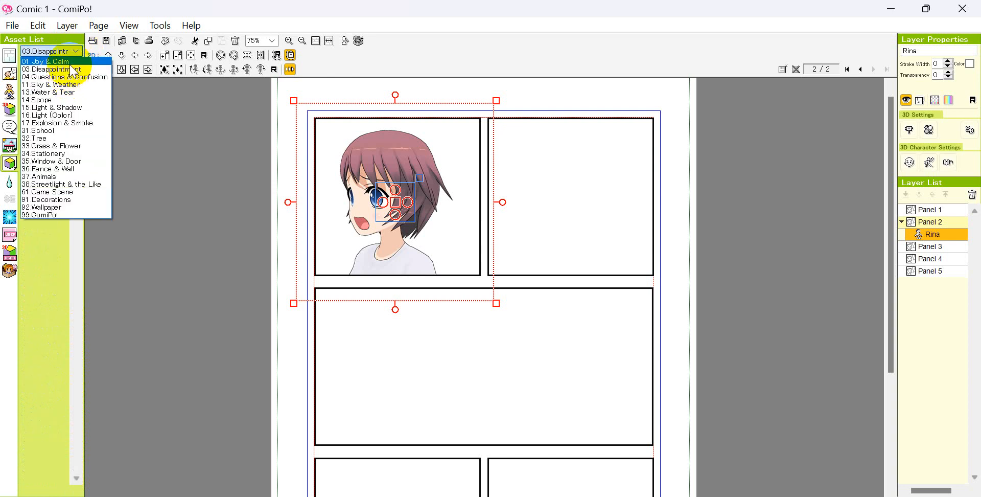
left_click(74, 62)
left_click(75, 51)
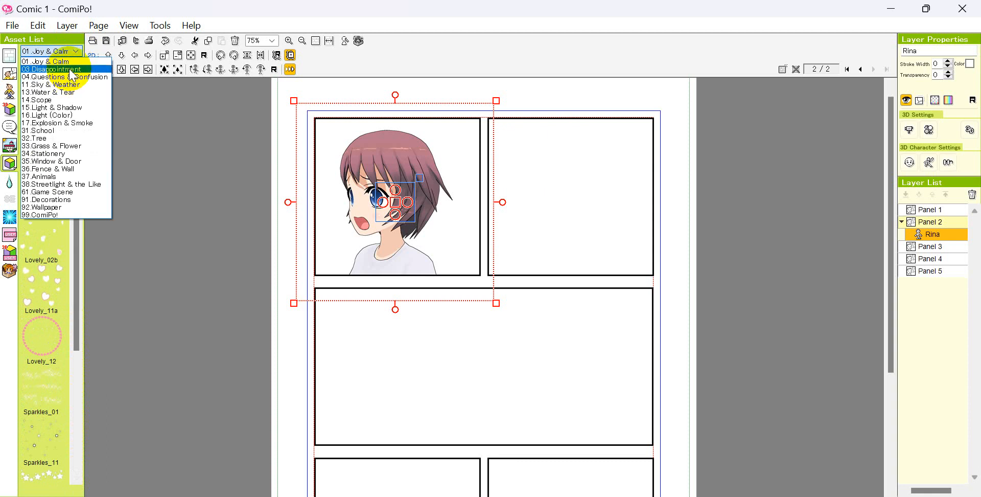
left_click(74, 69)
left_click_drag(42, 81, 457, 269)
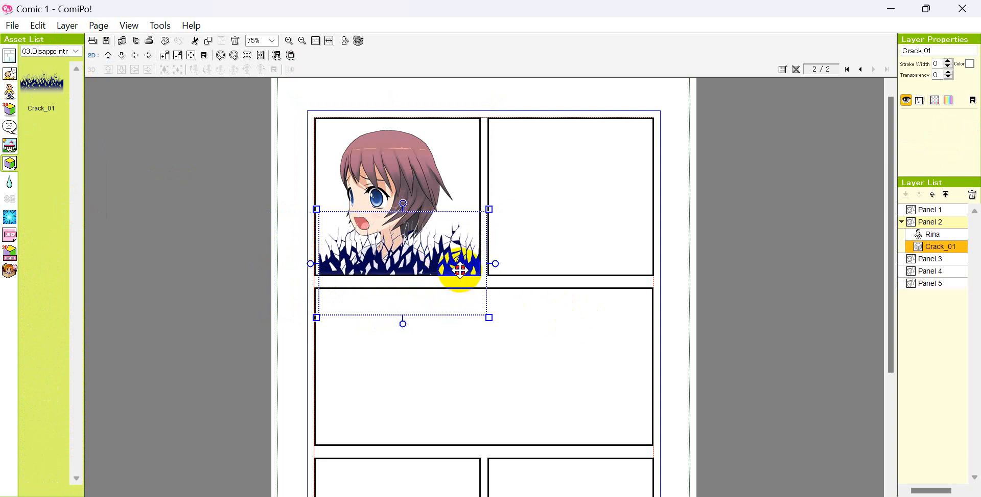
left_click(799, 369)
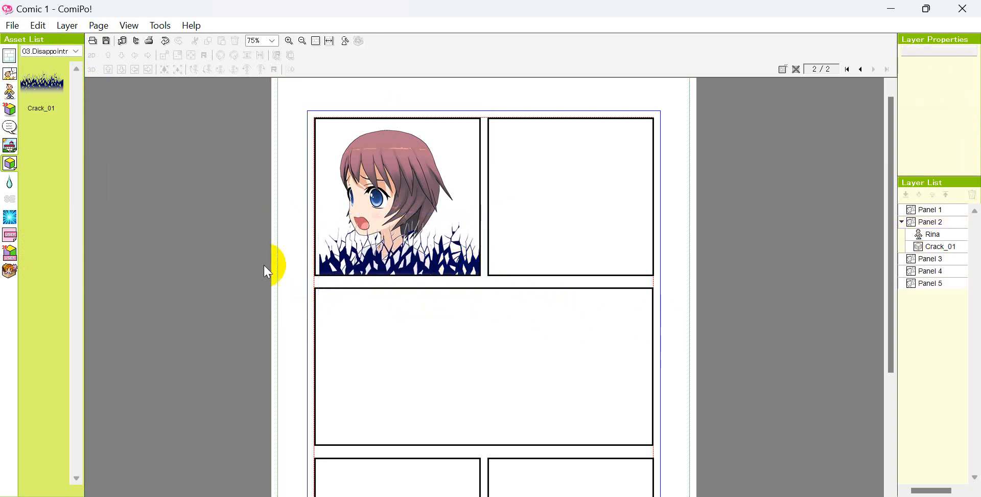
- Move Rina slightly up and to the right in Panel 2 so her head sits above the cracks
left_click(401, 168)
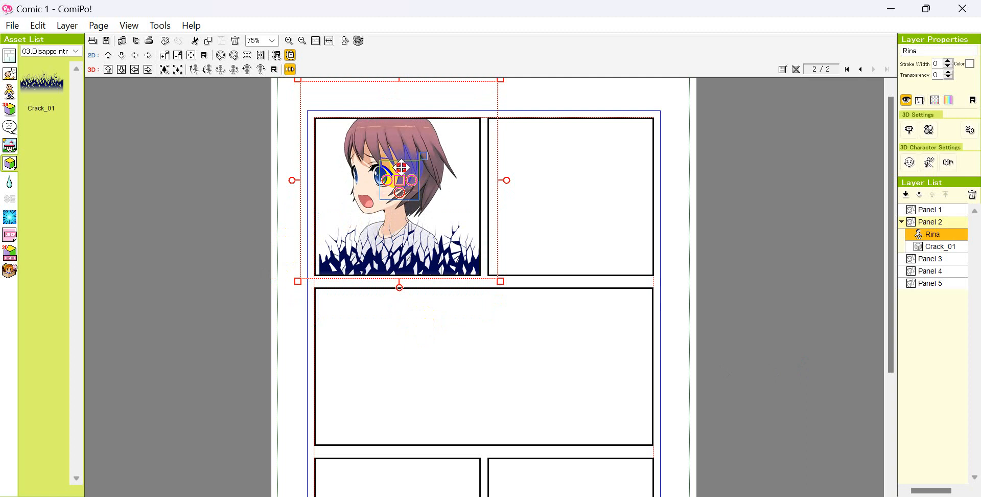
left_click_drag(401, 167, 402, 171)
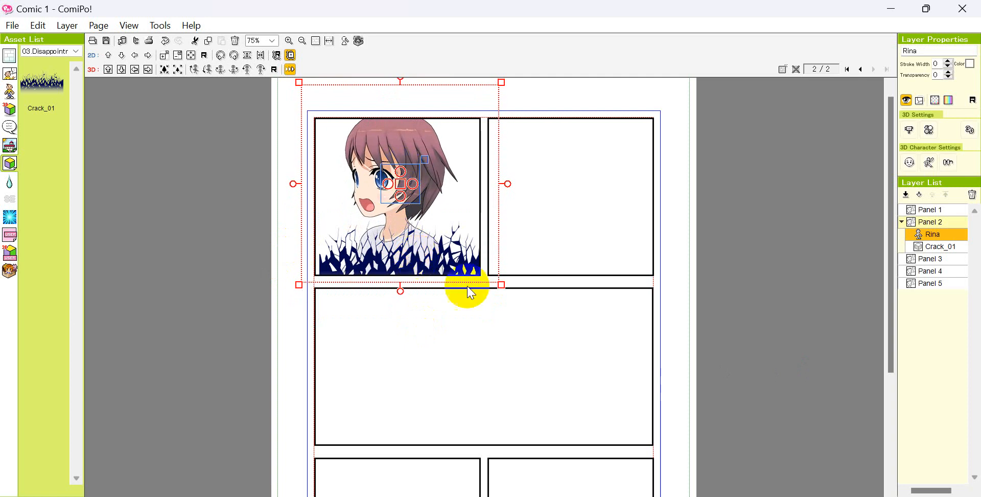
left_click(670, 325)
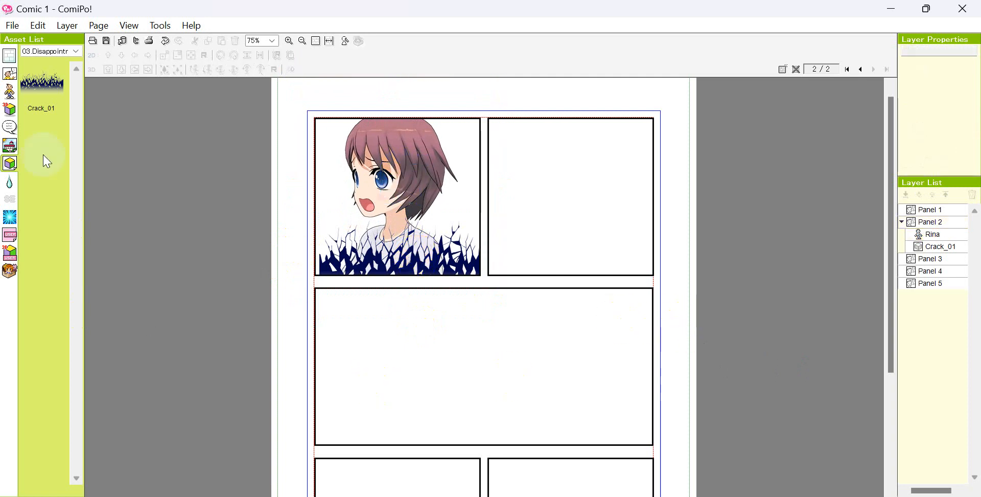
- Add the closed Notebook 3D item from the 01 Stationery category to the lower left of Panel 1
left_click(10, 109)
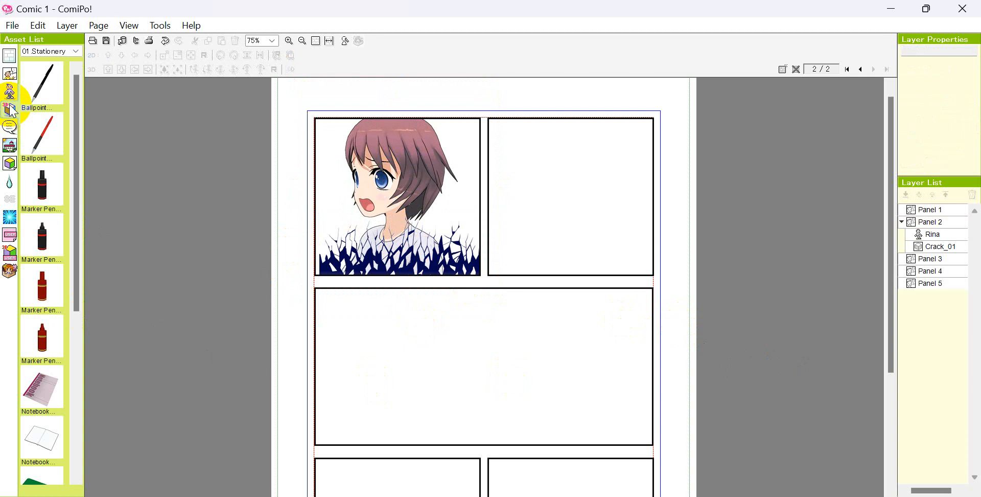
left_click(38, 90)
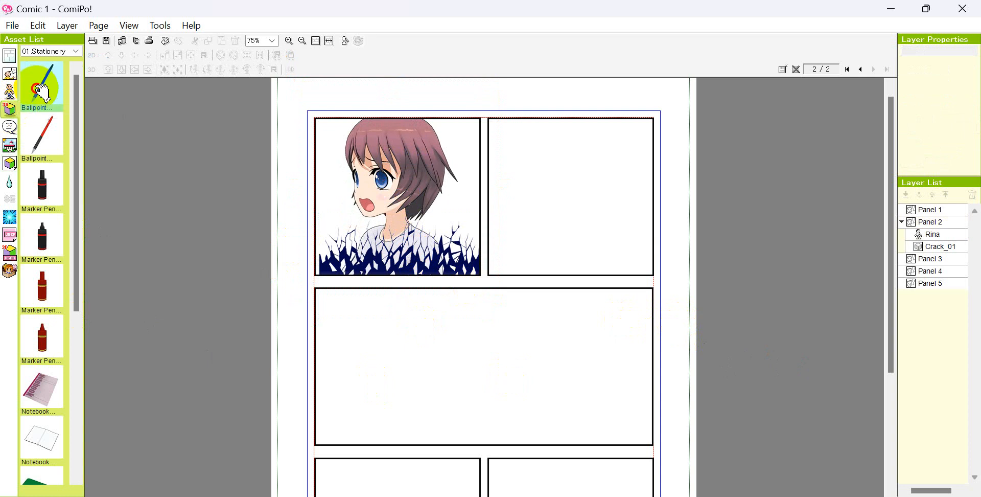
left_click(47, 401)
left_click_drag(49, 401, 531, 232)
left_click(678, 306)
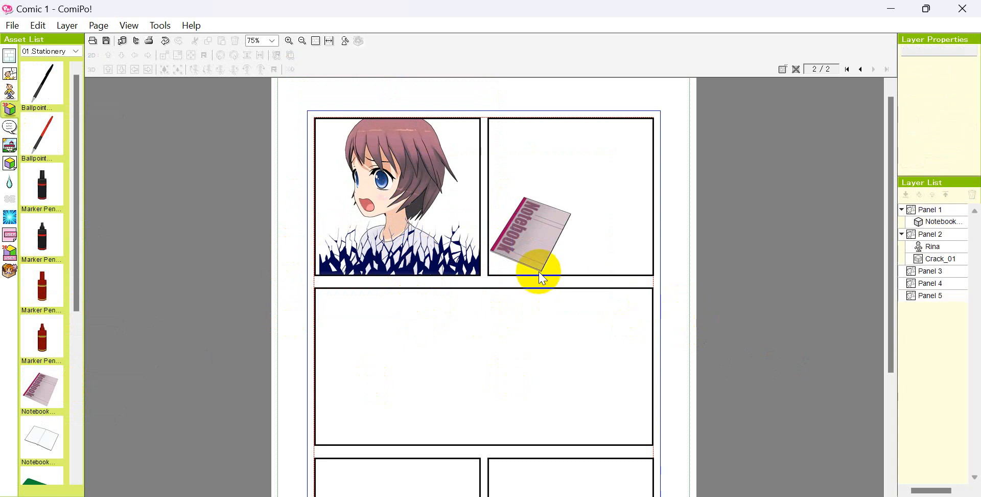
- Examine the 3D items in the Stationery, 11.Sports and 03.Home Appliances categories and the list of remaining categories
mouse_move(75, 272)
left_mouse_down()
mouse_move(87, 357)
mouse_move(82, 420)
left_mouse_up()
scroll(78, 246, "down", 2)
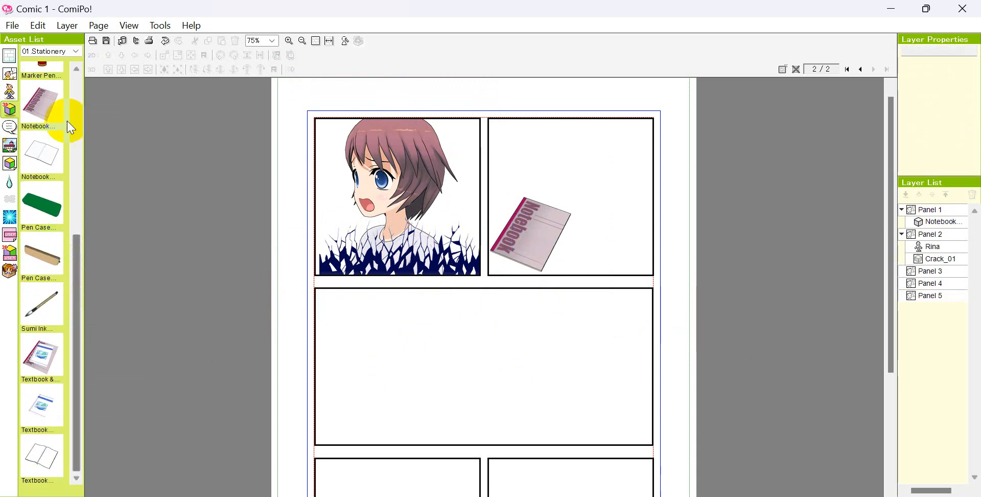
left_click(70, 51)
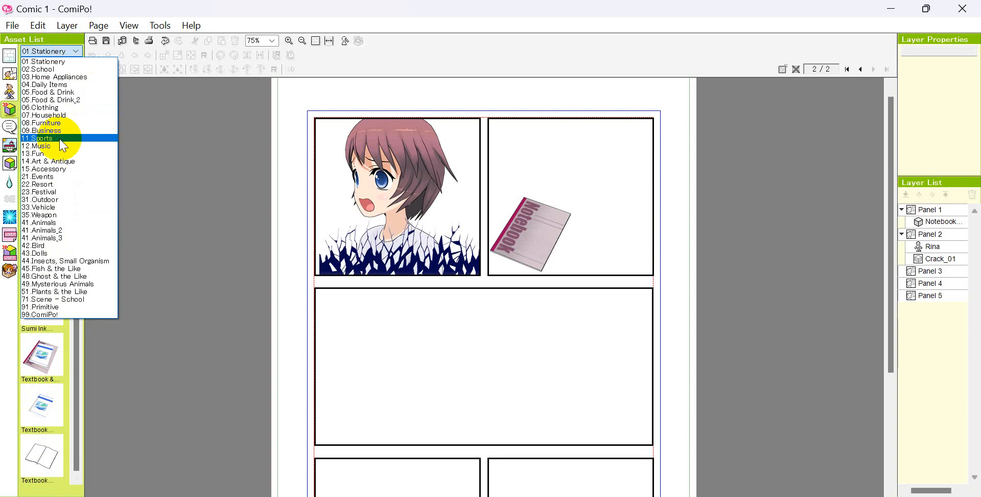
left_click(60, 140)
left_click(71, 51)
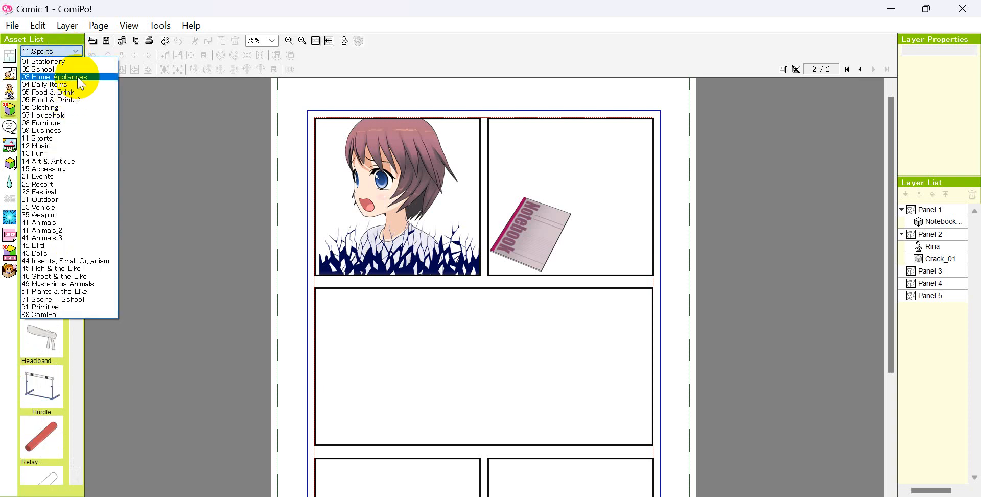
left_click(81, 77)
left_click_drag(82, 156, 91, 96)
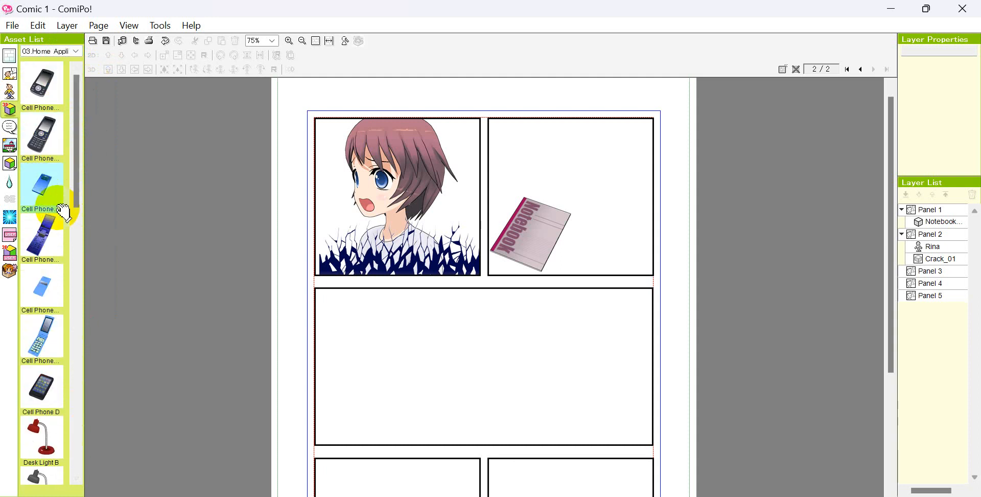
left_click(75, 51)
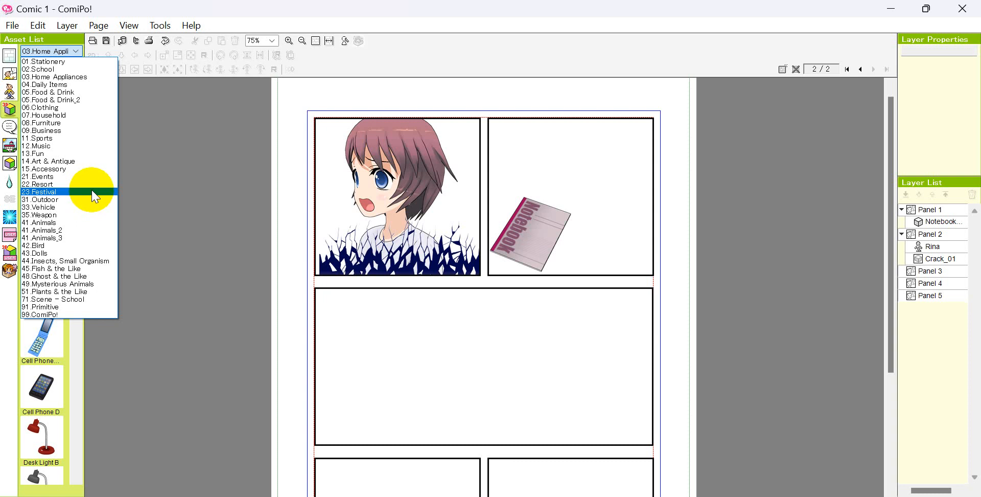
left_click(178, 317)
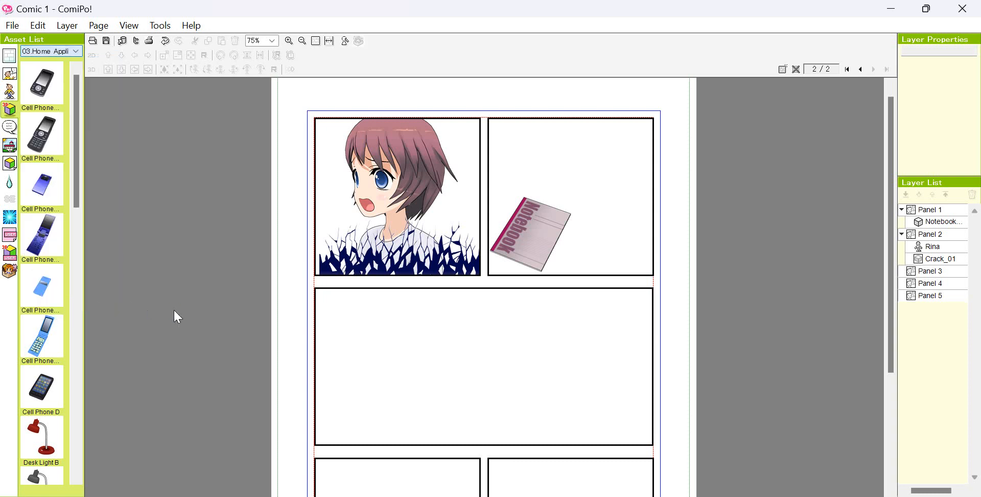
- Add the Sparkles_22 background from the 01.Joy & Calm category to Panel 2, behind Rina
left_click(10, 147)
left_click(79, 54)
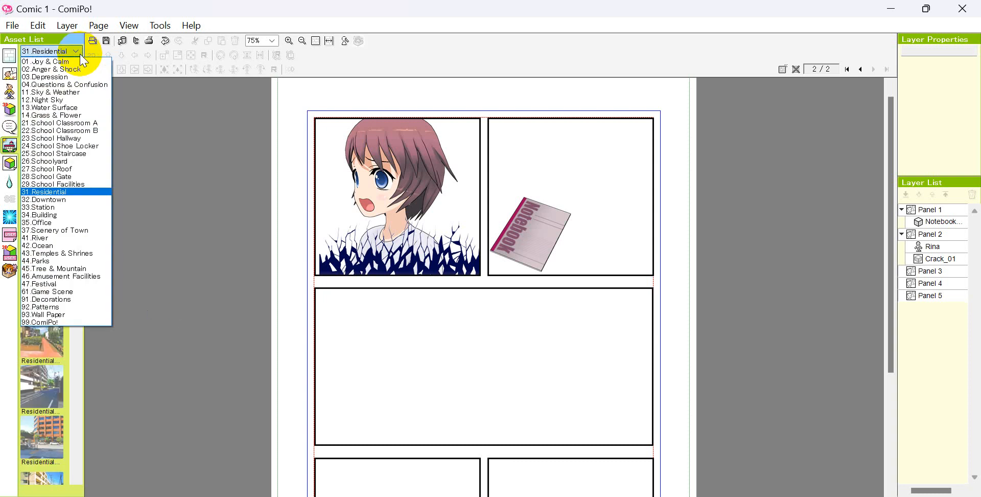
left_click(51, 62)
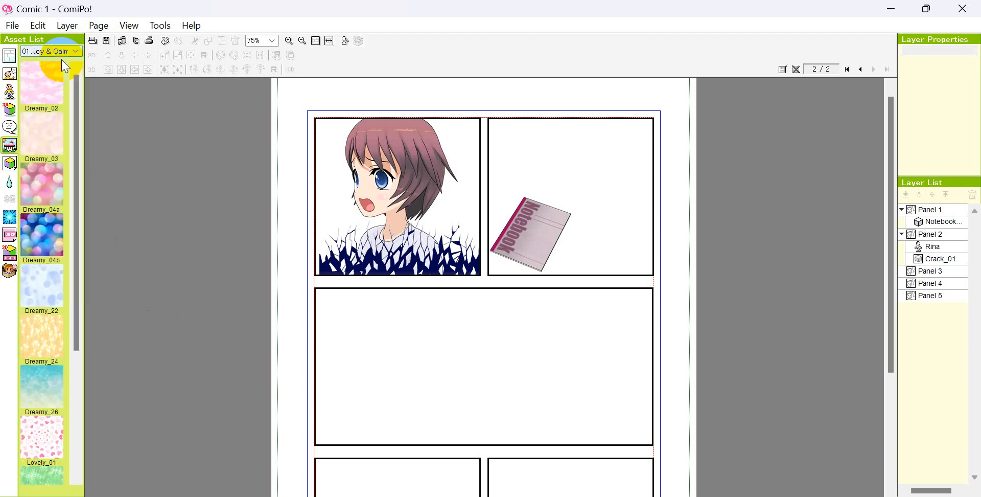
left_click(64, 68)
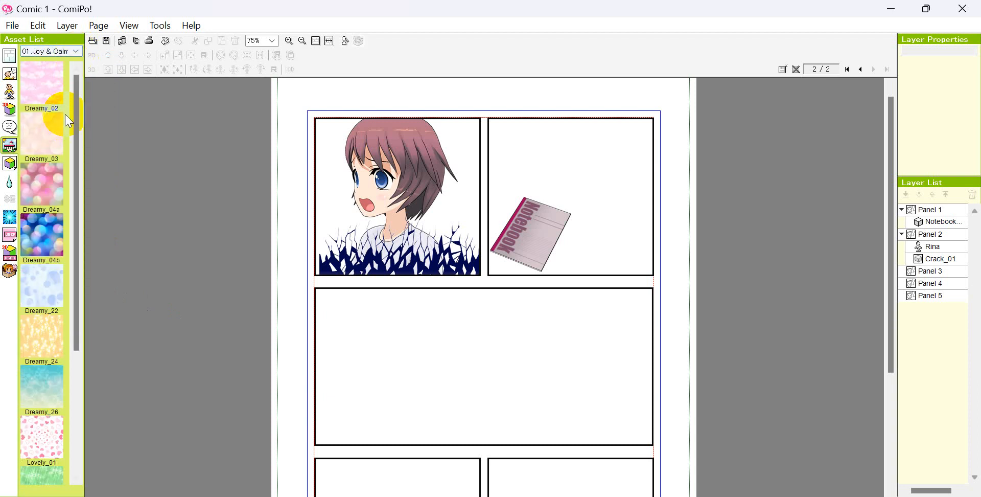
left_click_drag(76, 118, 77, 295)
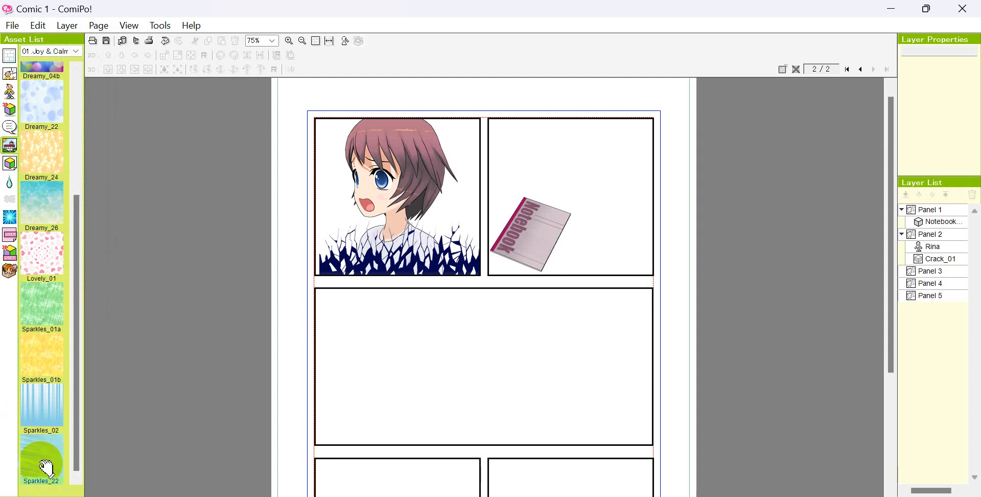
left_click_drag(43, 465, 350, 179)
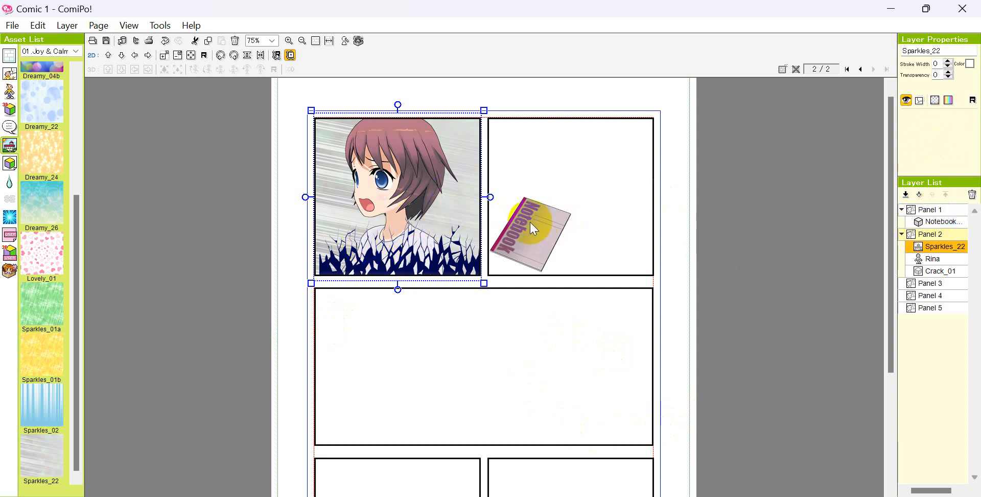
- Turn Rina in Panel 2 so that she faces forward, angled slightly toward Panel 1
left_click(935, 258)
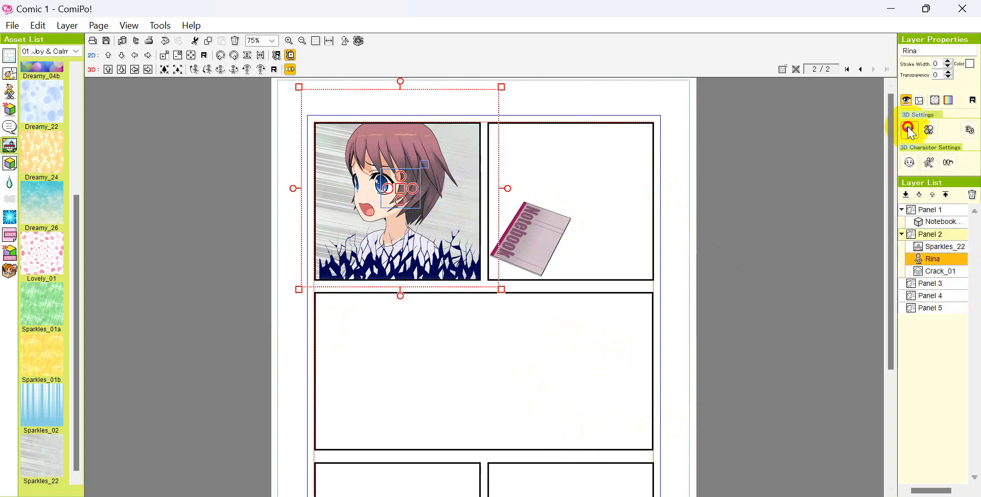
left_click(910, 162)
left_click(815, 415)
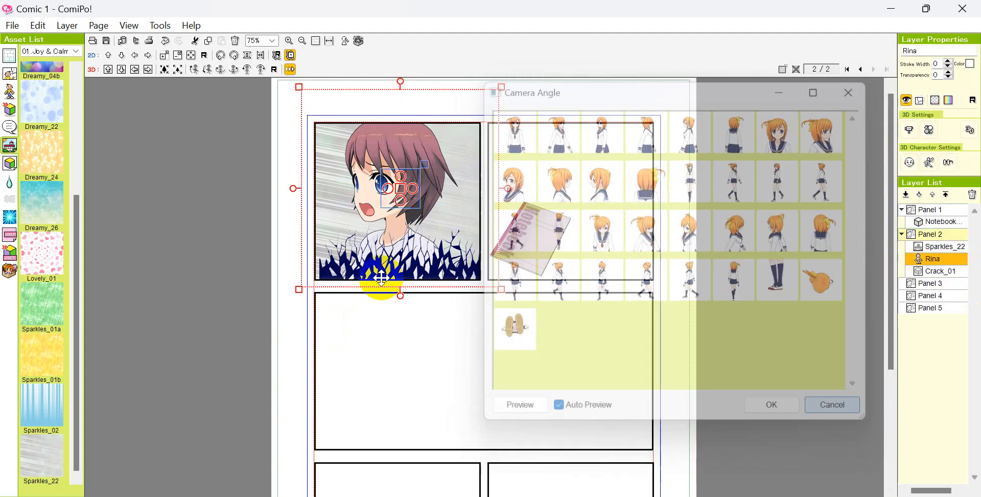
left_click_drag(387, 194, 422, 207)
left_click(769, 291)
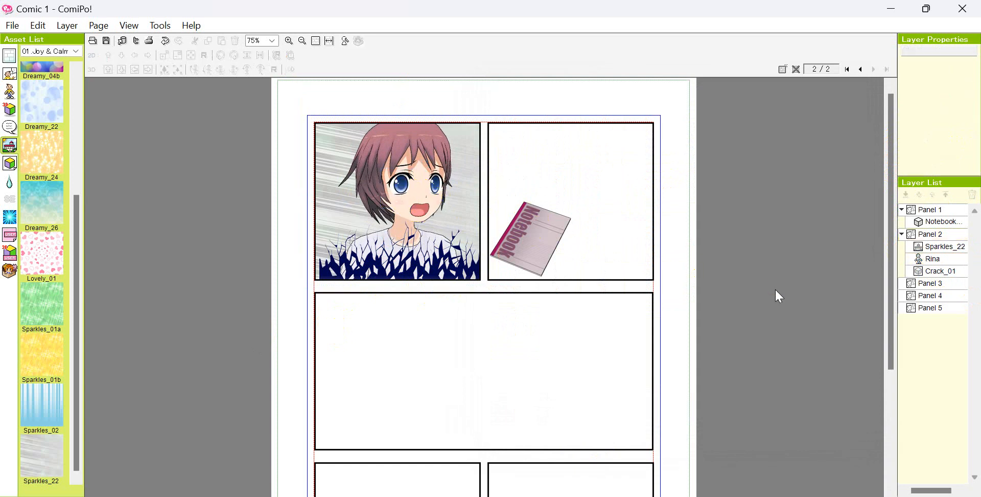
- Cut the closed notebook out of Panel 1
left_click(543, 248)
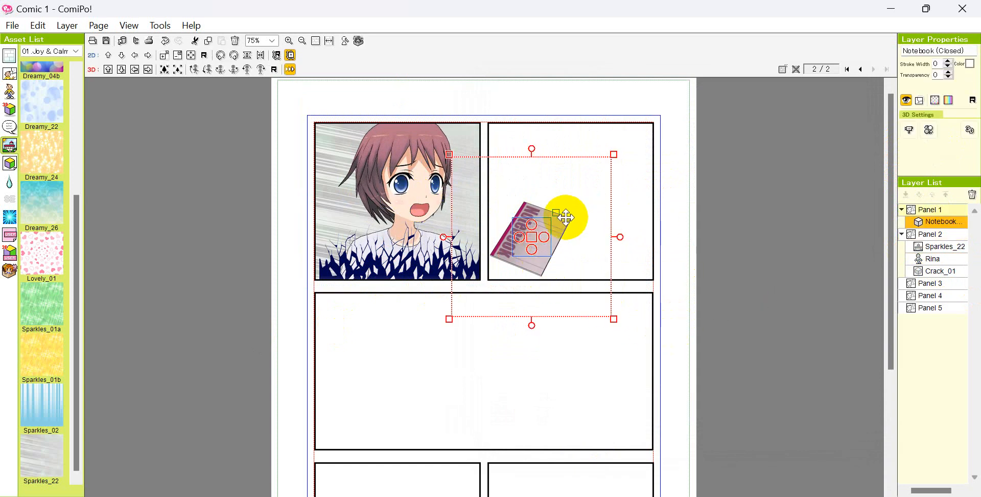
right_click(566, 218)
left_click(601, 203)
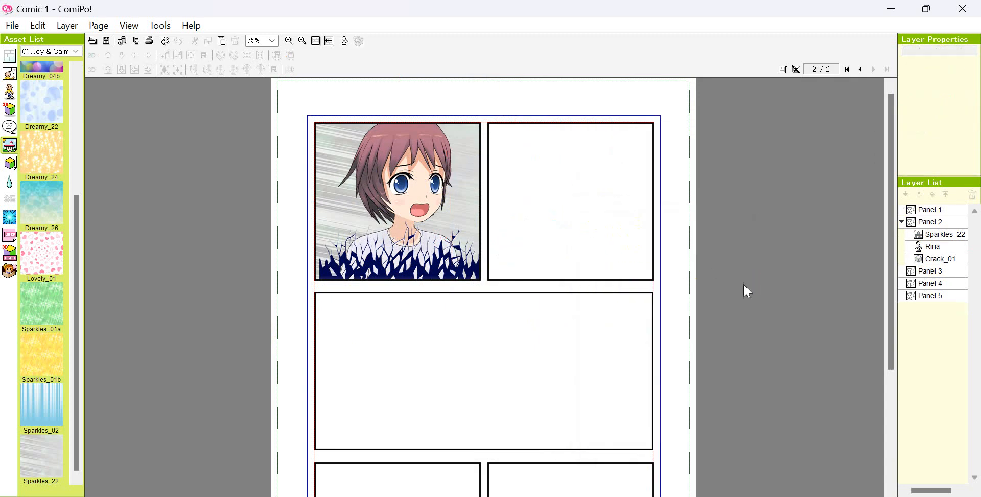
- Add the Surprise & Impact_104 symbol at an angle beside Rina's head in the upper left corner of Panel 2
left_click(10, 56)
left_click(10, 74)
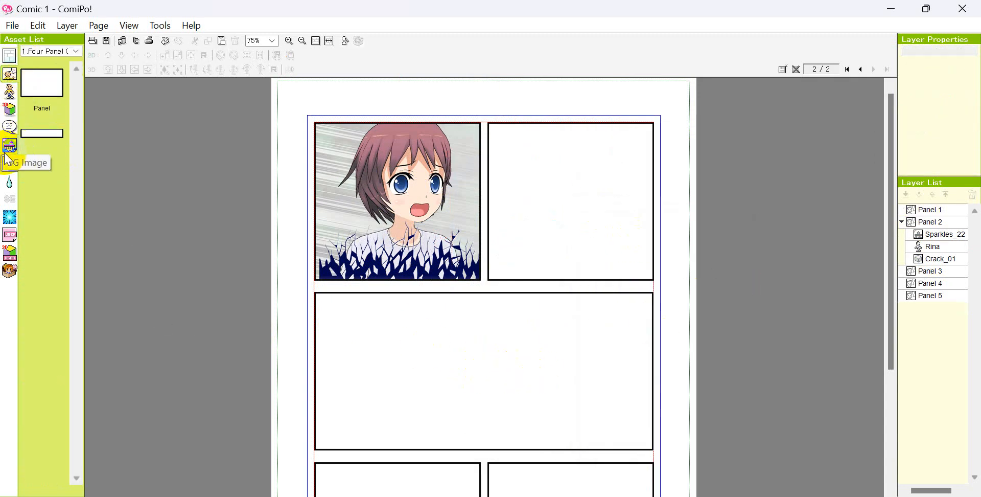
left_click(10, 127)
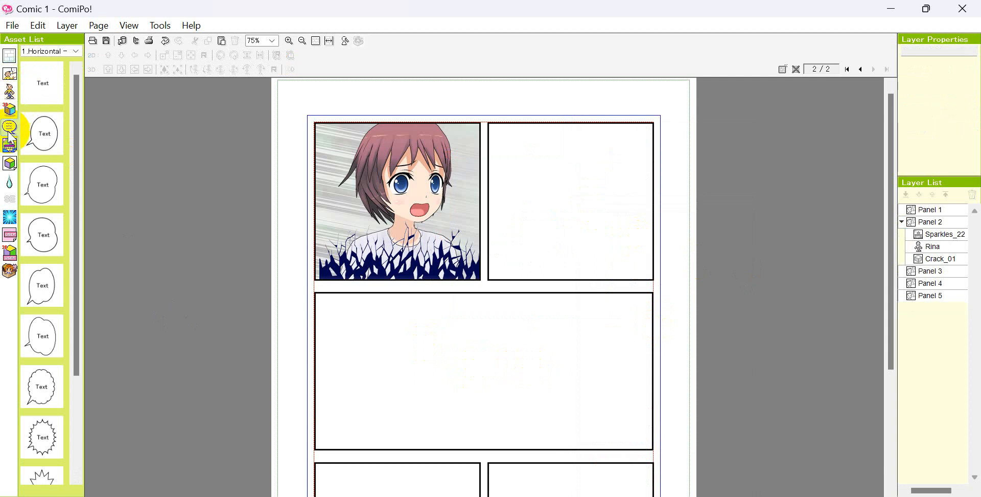
left_click(9, 182)
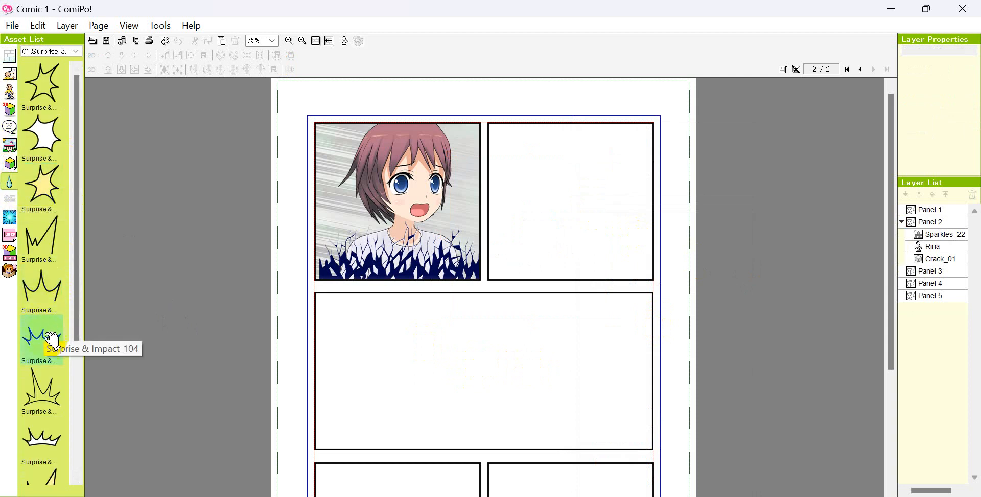
left_click_drag(52, 339, 307, 137)
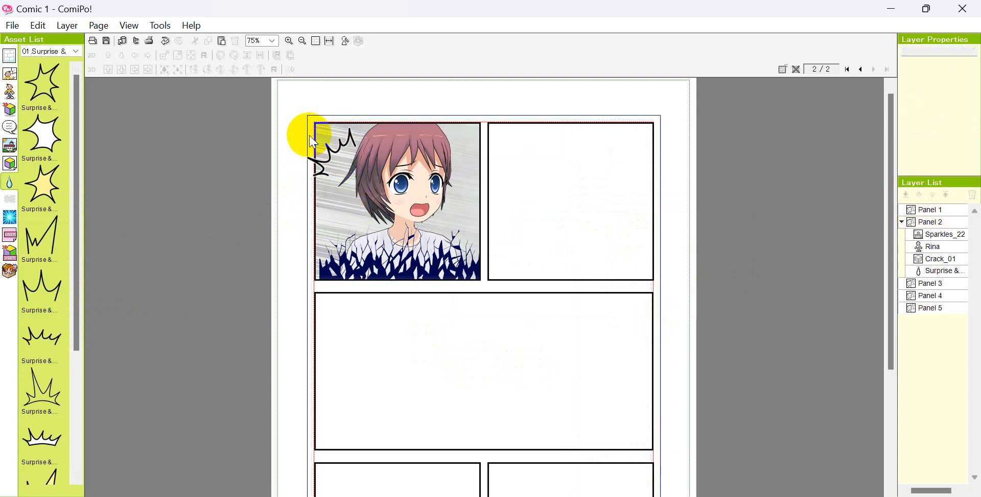
- Rotate the surprise mark beside Rina's head slightly counterclockwise
left_click(312, 162)
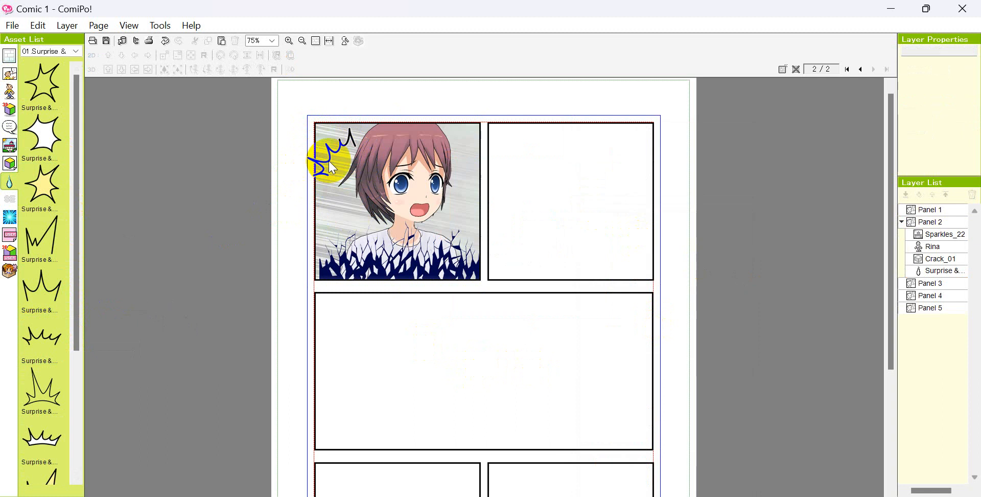
left_click(313, 136)
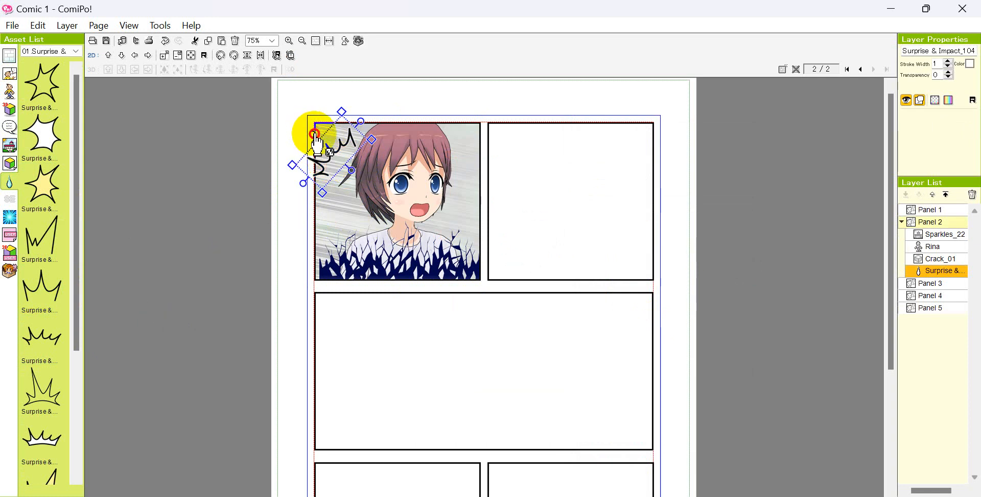
left_click_drag(315, 136, 309, 141)
left_click(238, 284)
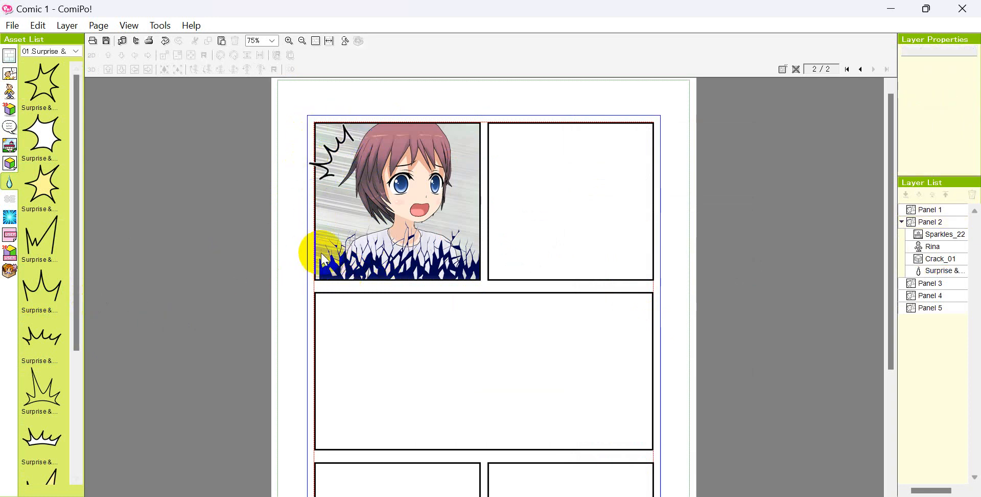
- Examine the remaining Surprise & Impact symbols and the sound-effect lettering in the 01.ENG category
left_click_drag(77, 235, 71, 363)
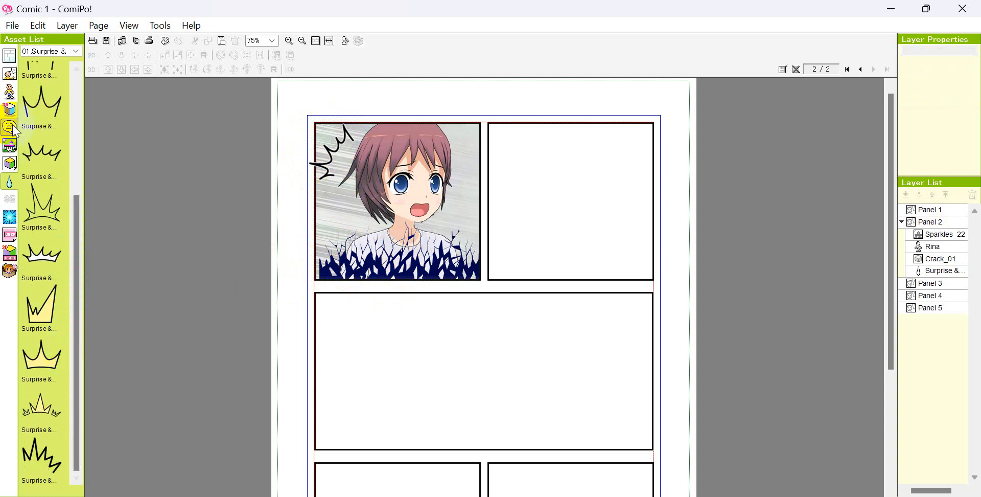
left_click(10, 200)
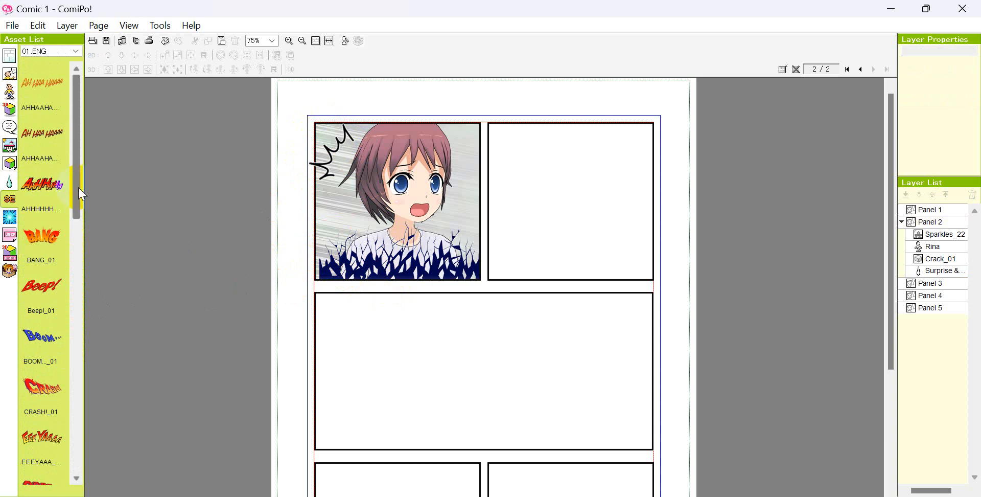
scroll(66, 212, "down", 5)
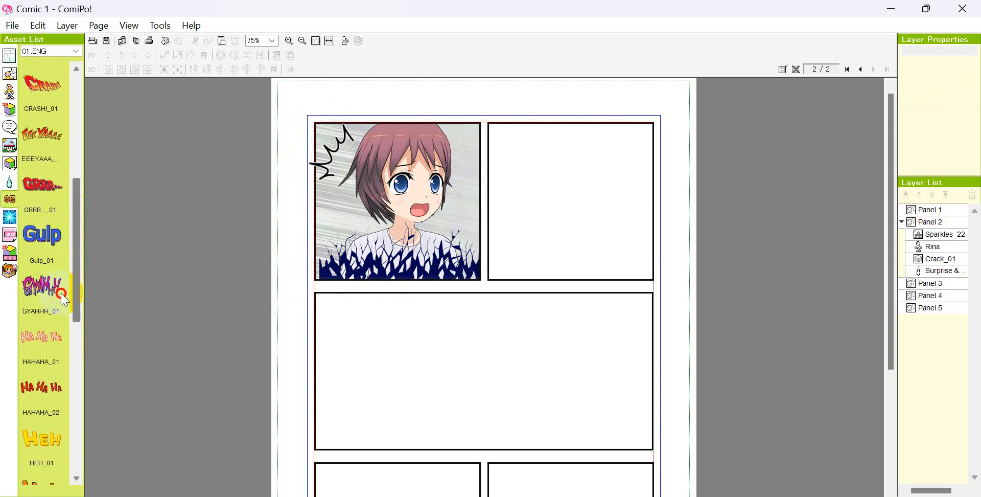
scroll(64, 300, "down", 3)
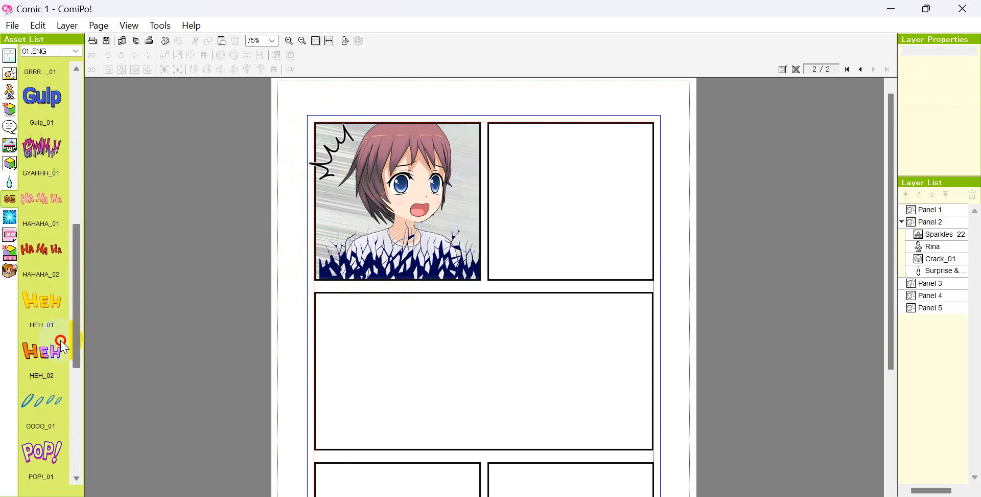
scroll(62, 358, "down", 5)
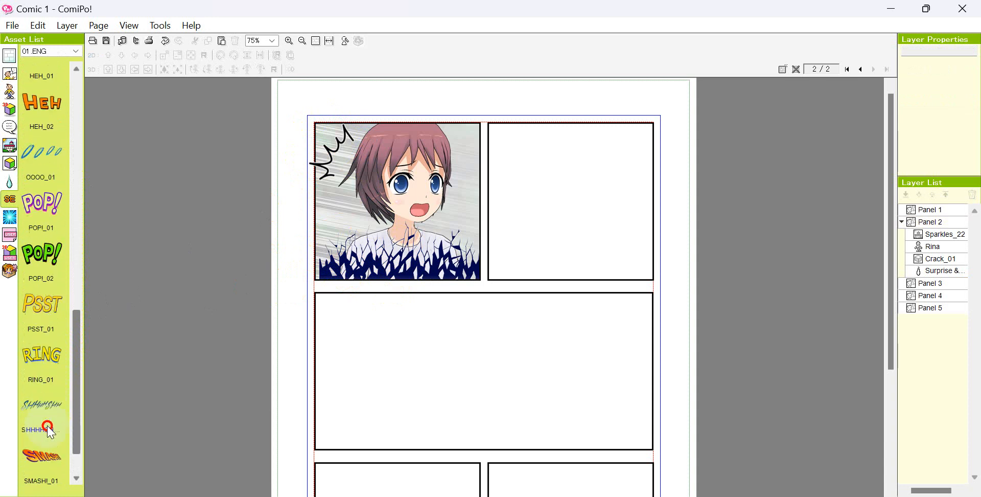
scroll(51, 444, "down", 1)
left_click_drag(66, 459, 74, 169)
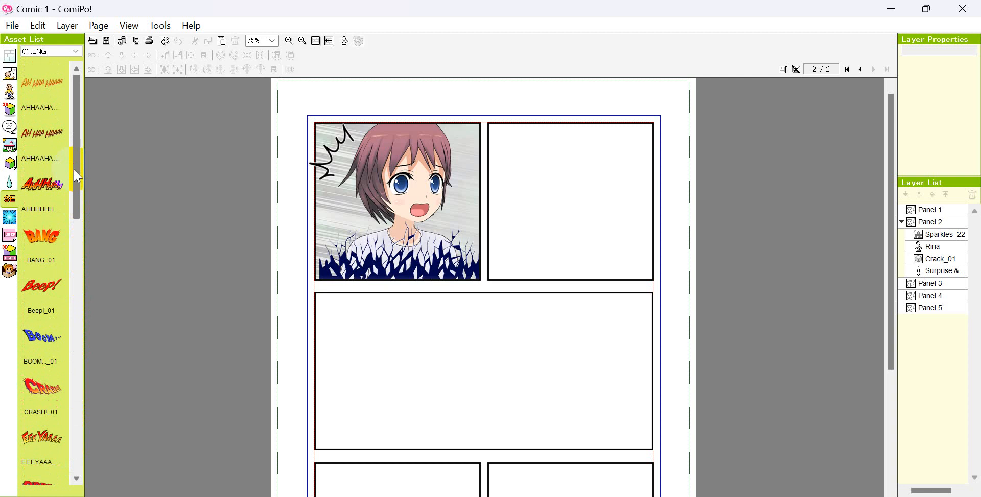
- Add the first effect from the 1.Focus Lines category over the whole of Panel 2
left_click(11, 219)
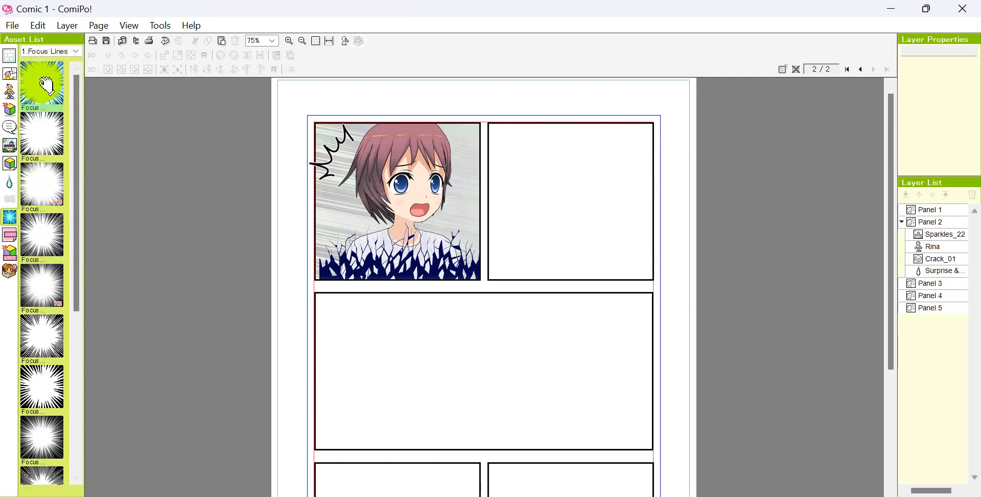
left_click_drag(46, 84, 363, 230)
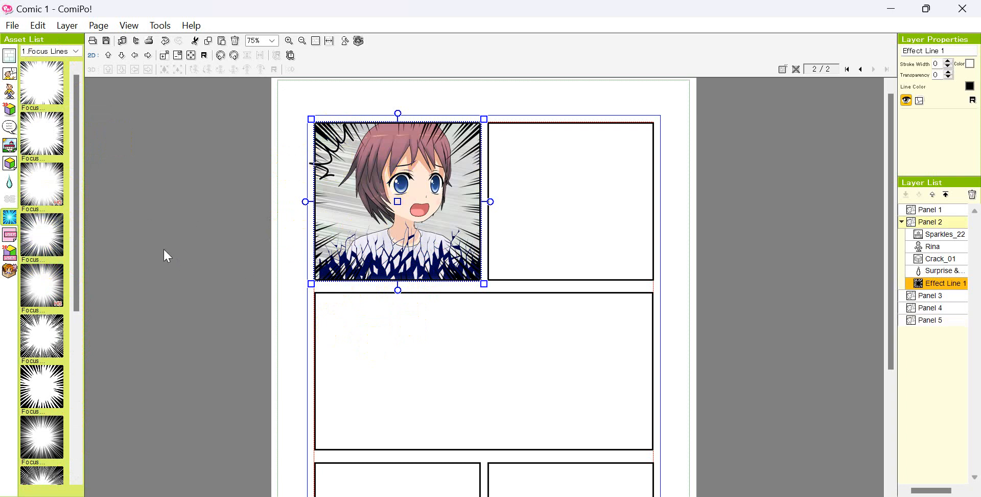
left_click(10, 236)
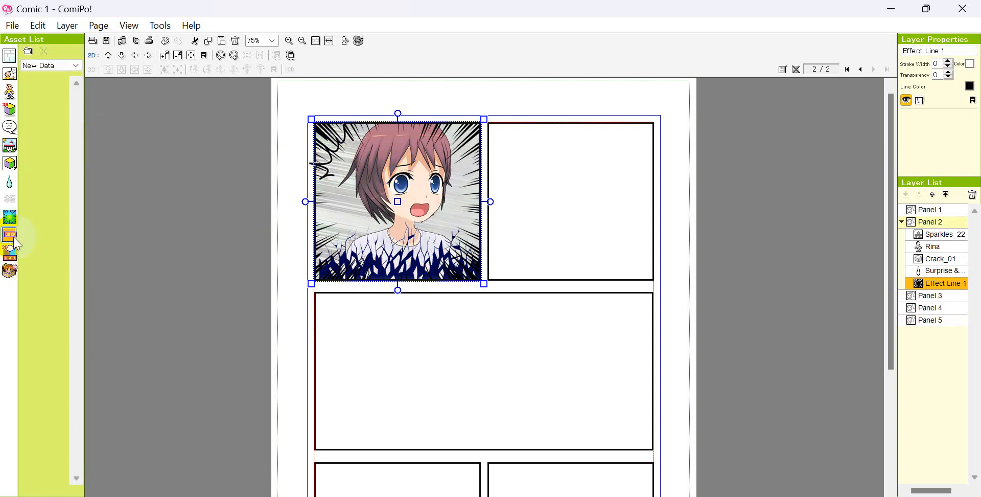
left_click(7, 275)
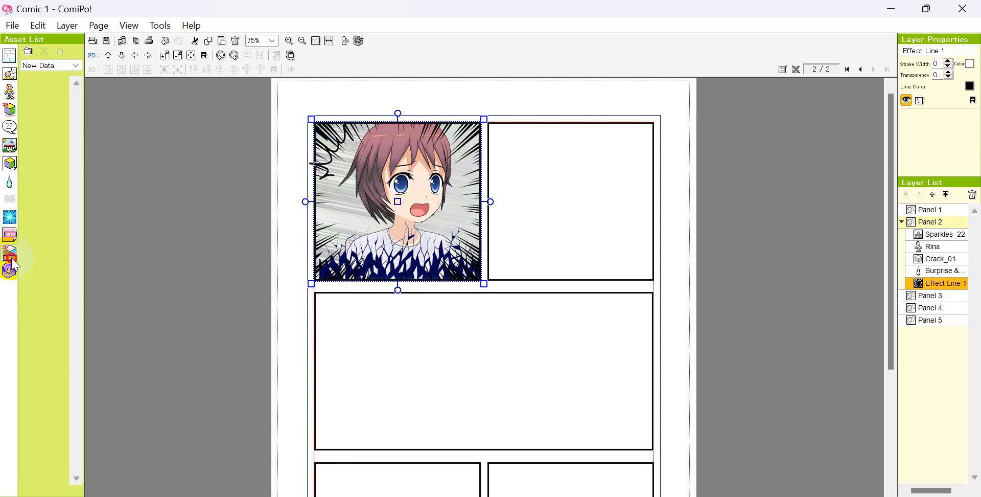
left_click(10, 279)
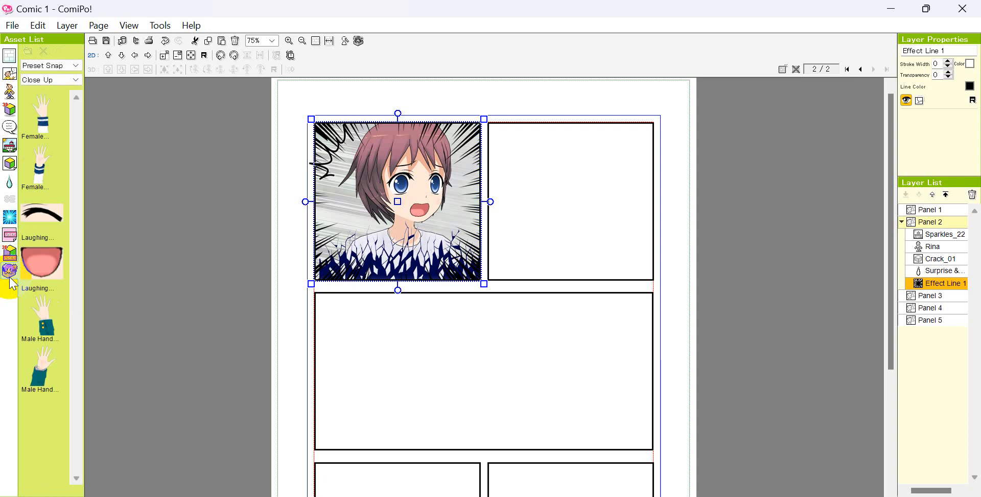
left_click(156, 296)
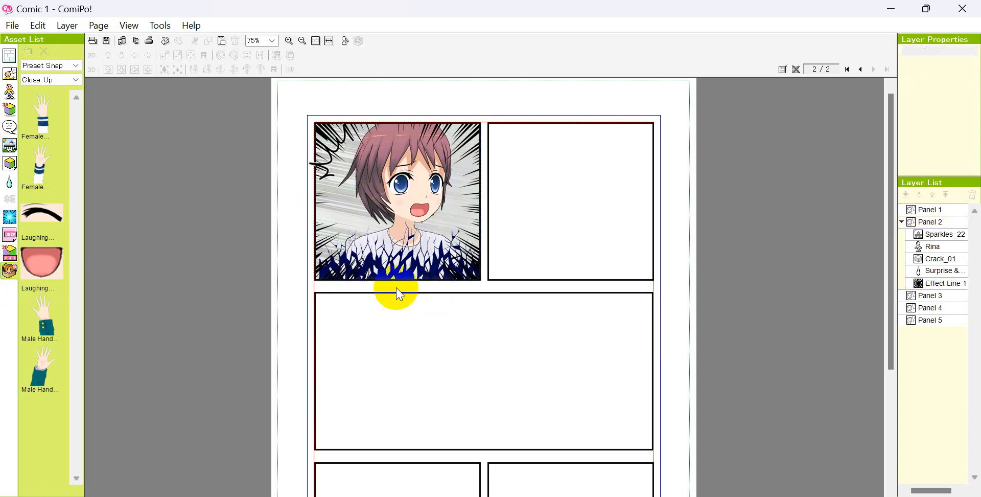
- On page 1, shift the Residential_61 background left in Panel 1 so it fills the gap along the panel's left edge
left_click(9, 55)
left_click(48, 100)
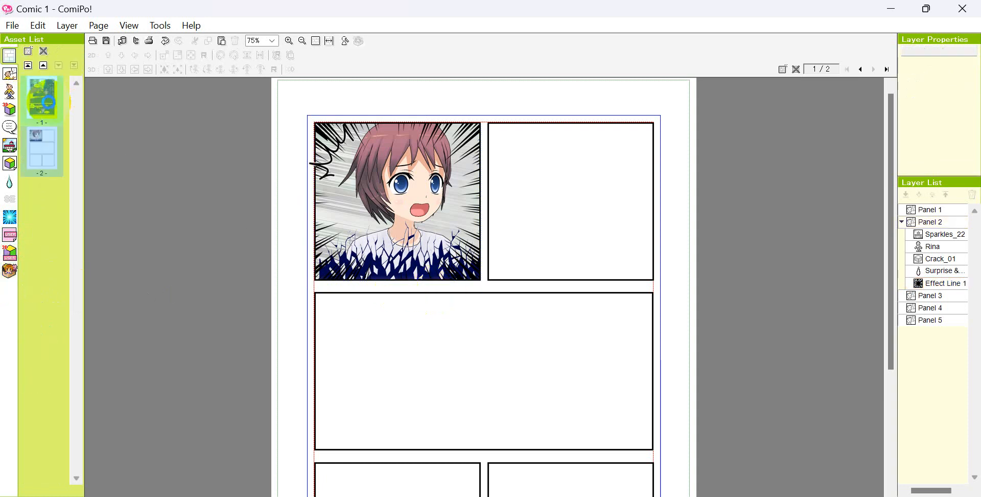
scroll(333, 265, "down", 4)
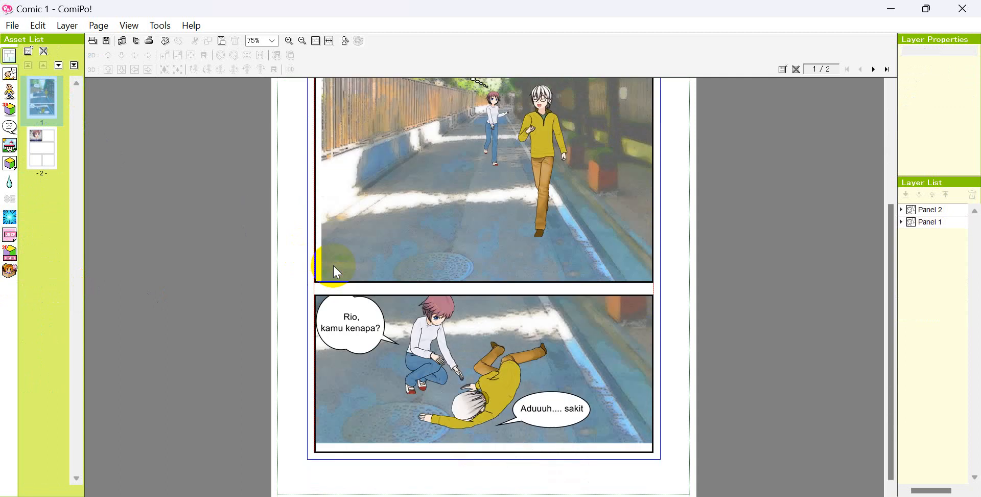
left_click(493, 268)
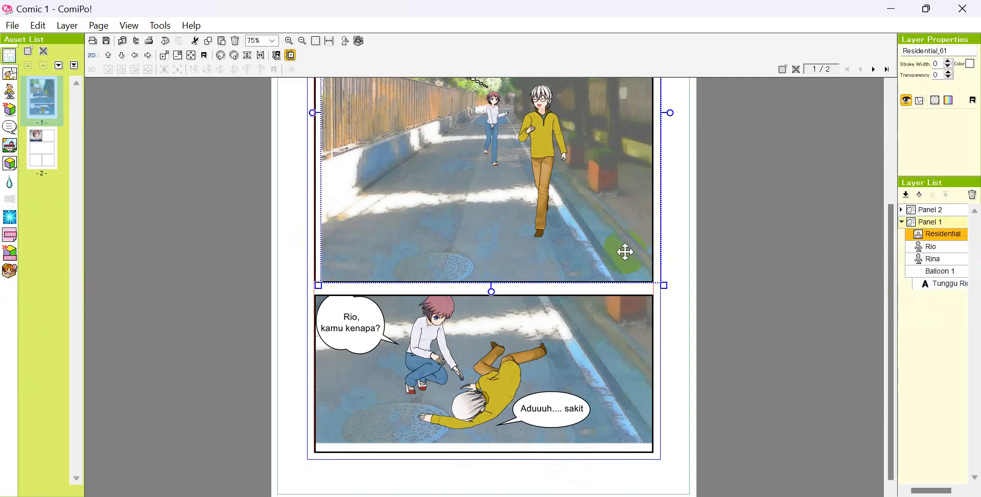
left_click_drag(623, 252, 610, 250)
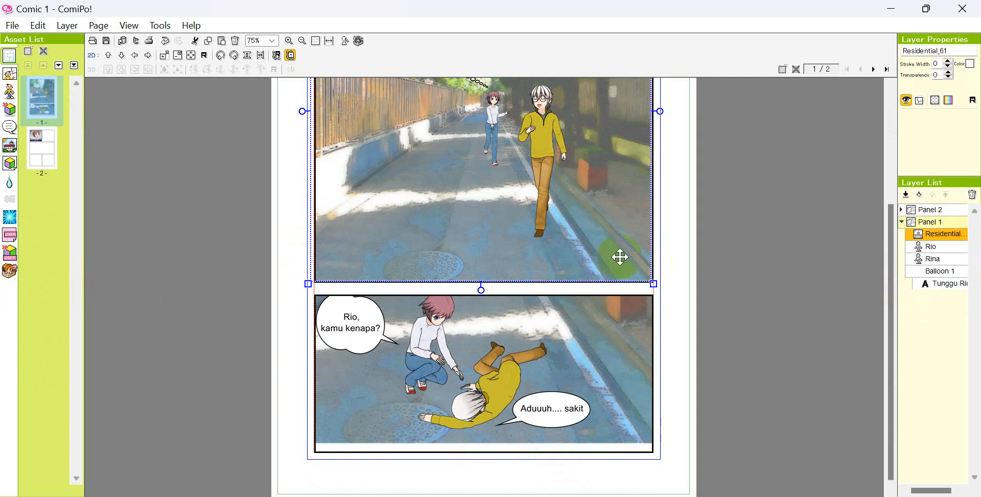
left_click(769, 313)
scroll(746, 317, "up", 4)
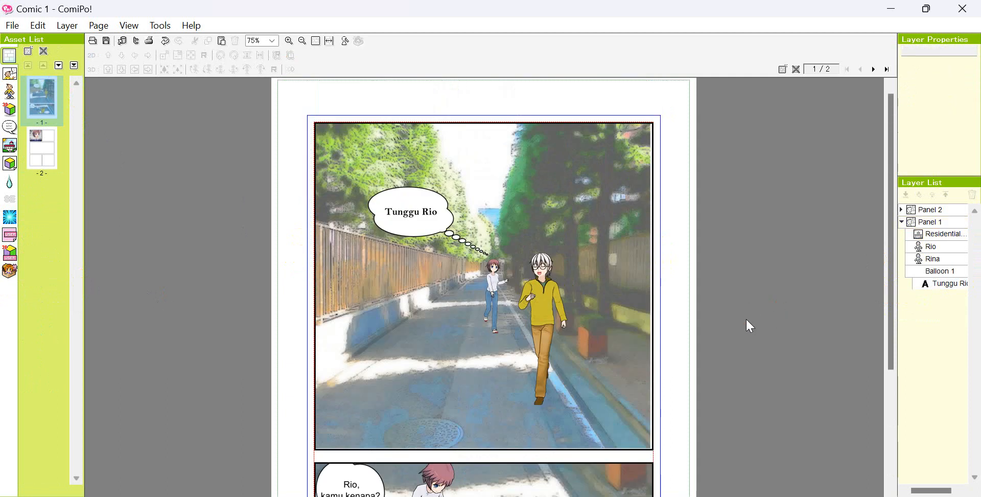
scroll(746, 317, "down", 4)
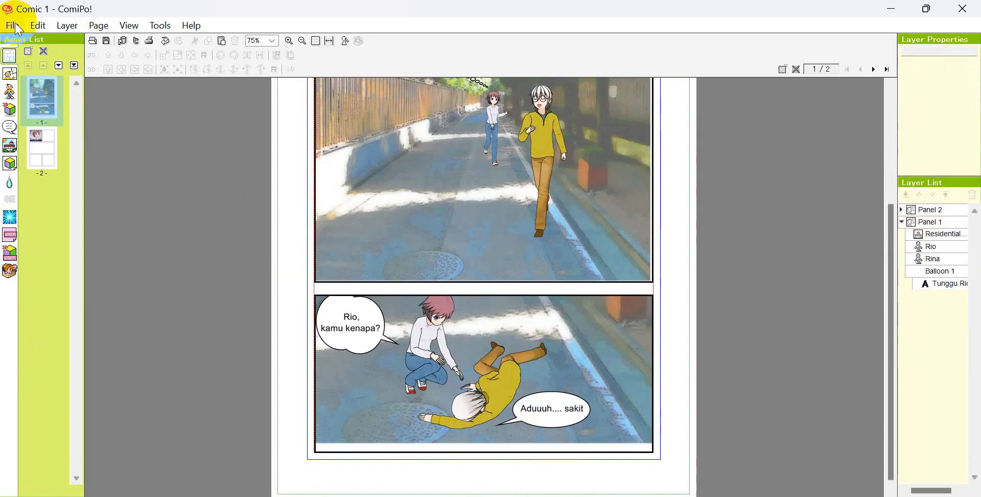
- Save the comic as a ComiPo! Comic File named komik in the Downloads folder
left_click(107, 42)
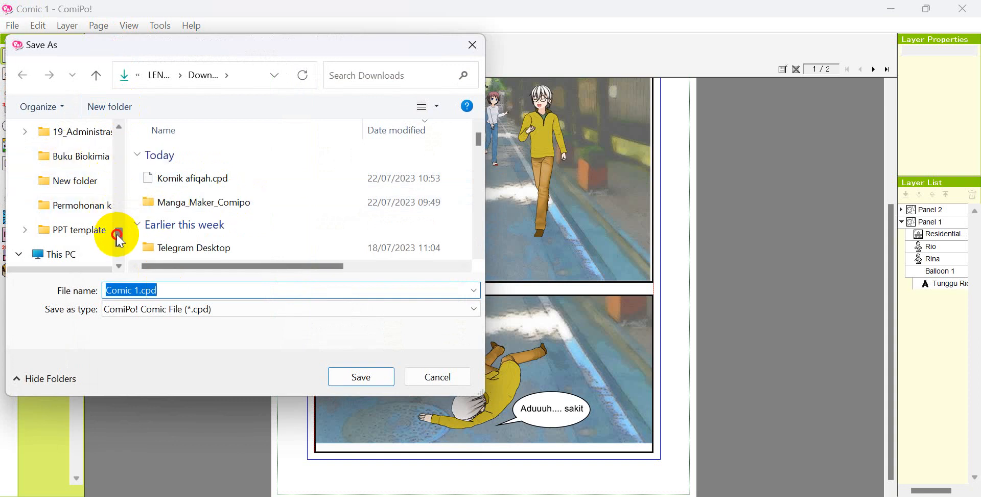
left_click_drag(120, 221, 122, 123)
left_click(80, 240)
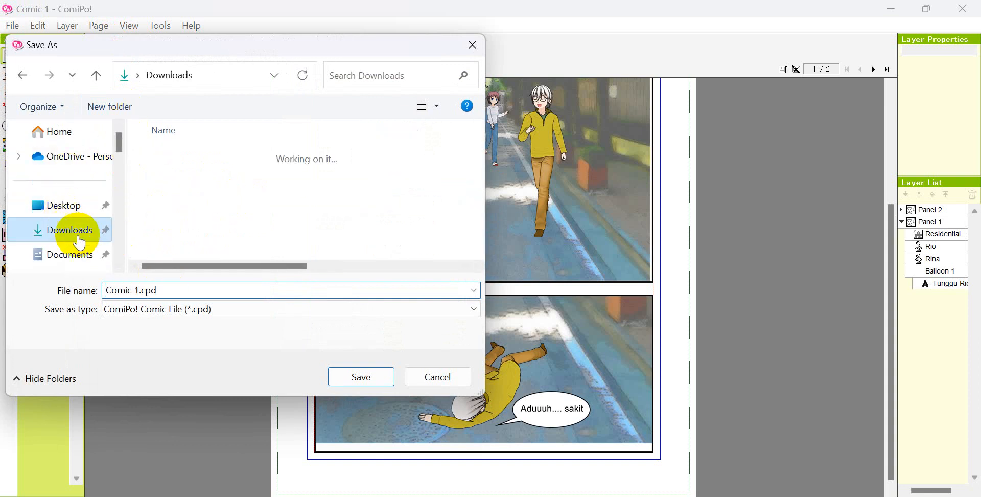
left_click(206, 289)
type("komik")
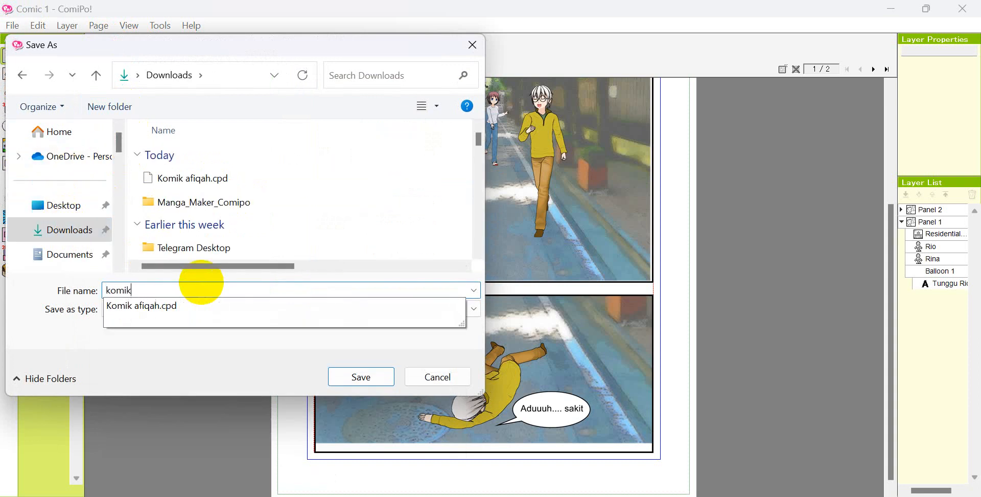
left_click(212, 365)
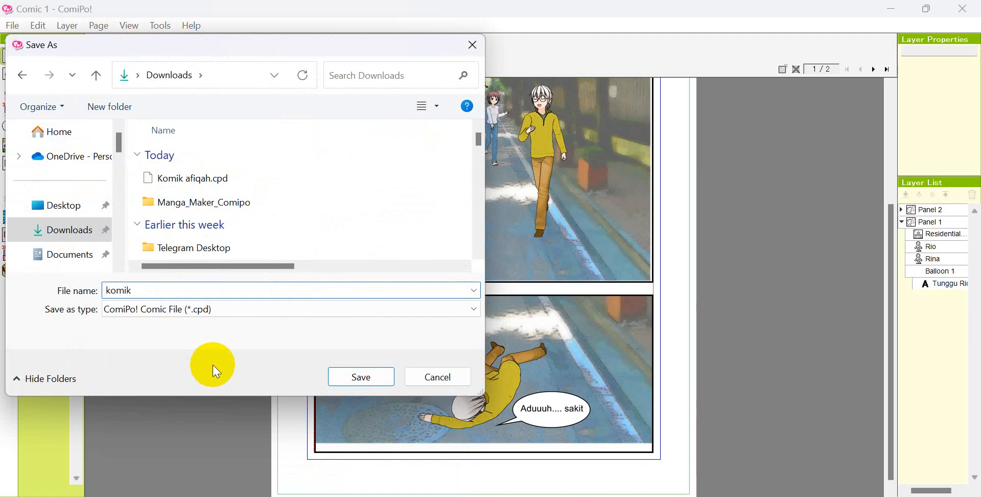
left_click(364, 382)
- Export the current page as a PNG image with the base file name Kimia1 to the Documents folder
left_click(12, 25)
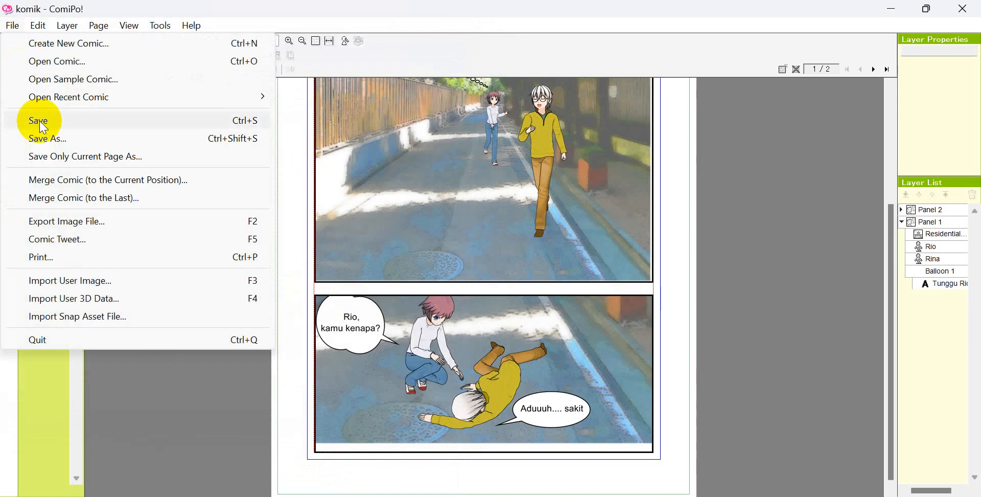
left_click(107, 222)
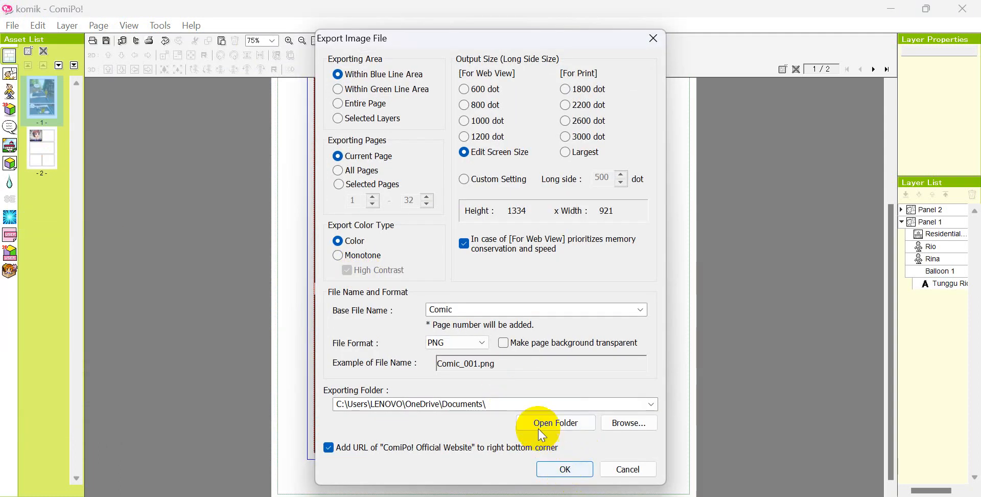
left_click(526, 408)
left_click(523, 407)
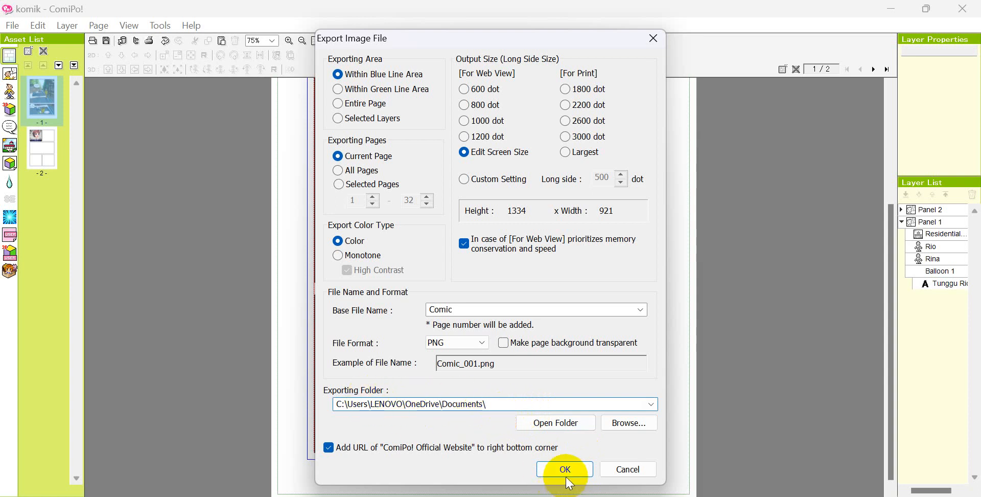
left_click(543, 311)
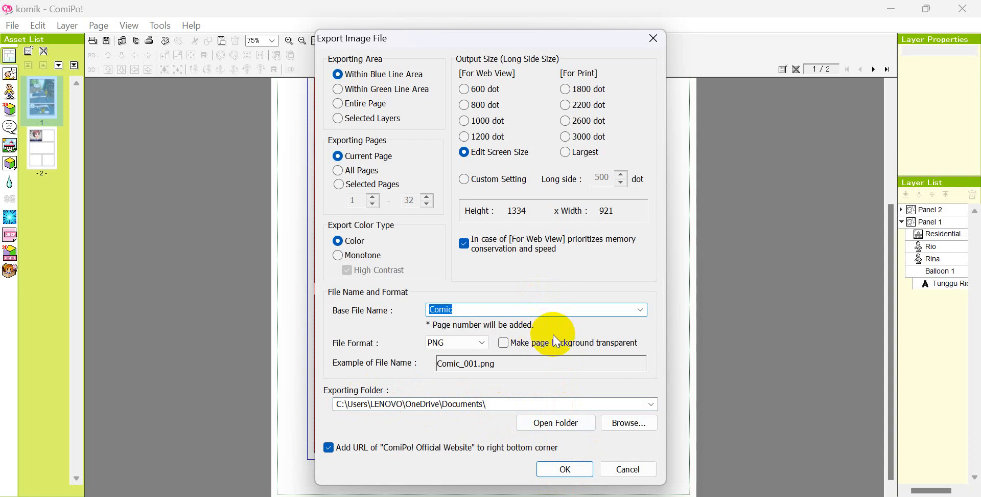
type("Kimia1")
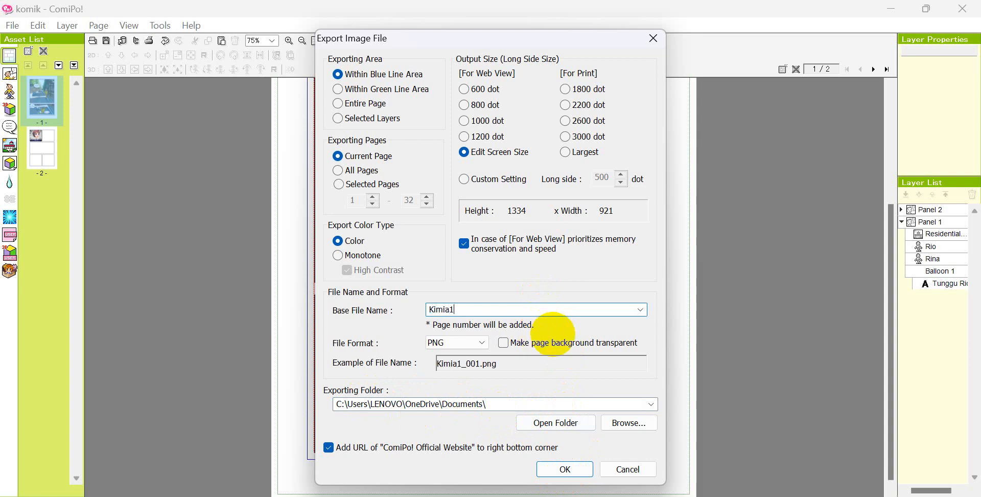
left_click(567, 468)
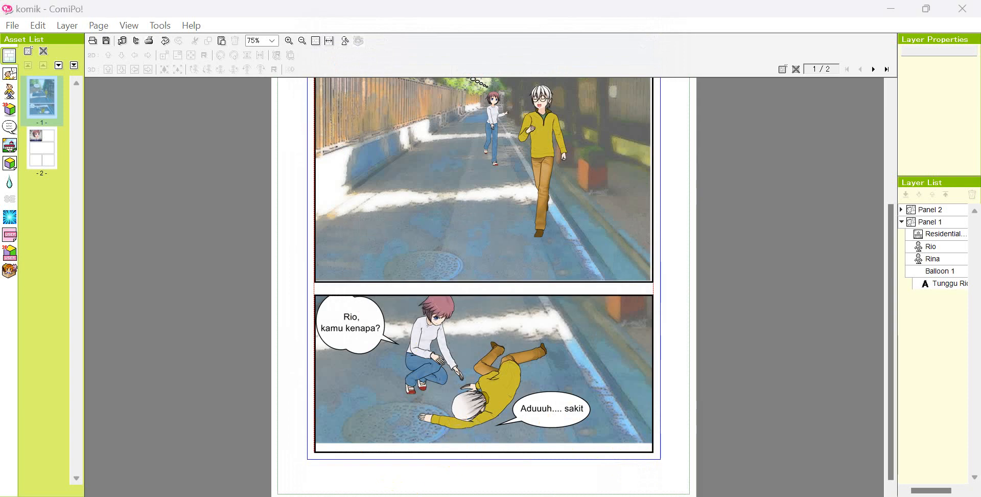
- Switch to the Documents folder in File Explorer, view the exported image Kimia1_001.png, and return to the comic
mouse_move(639, 492)
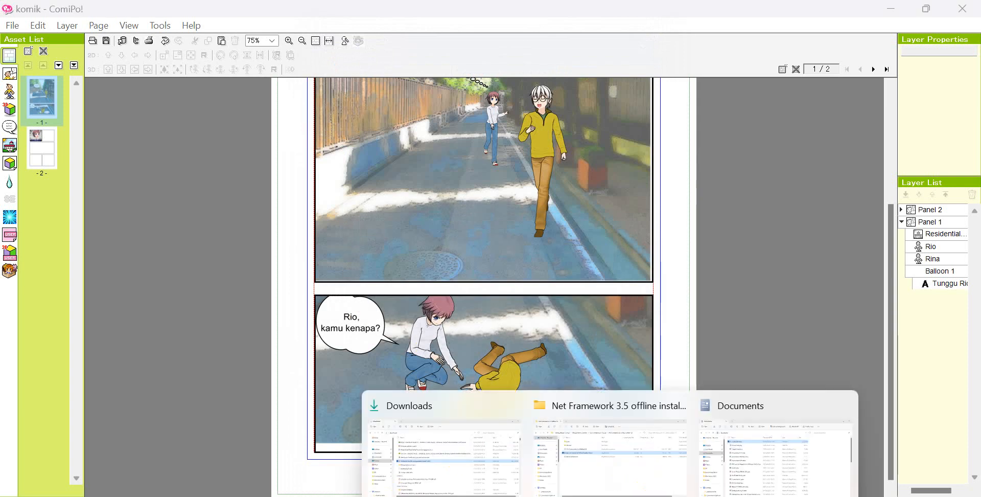
left_click(722, 466)
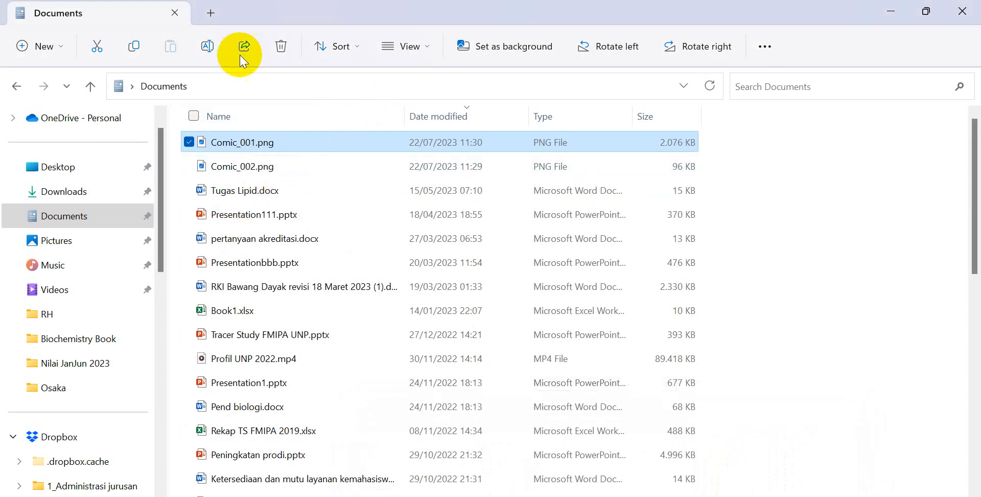
left_click(61, 216)
double_click(230, 145)
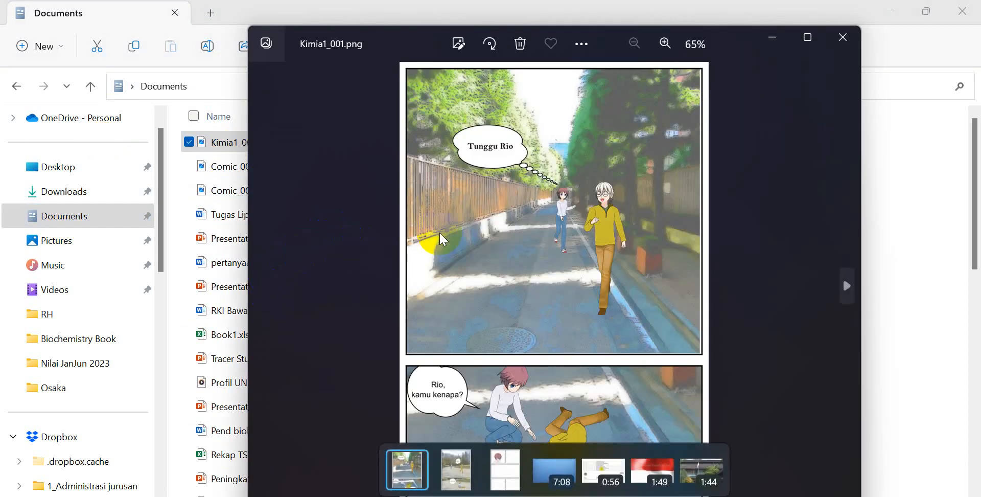
left_click(339, 338)
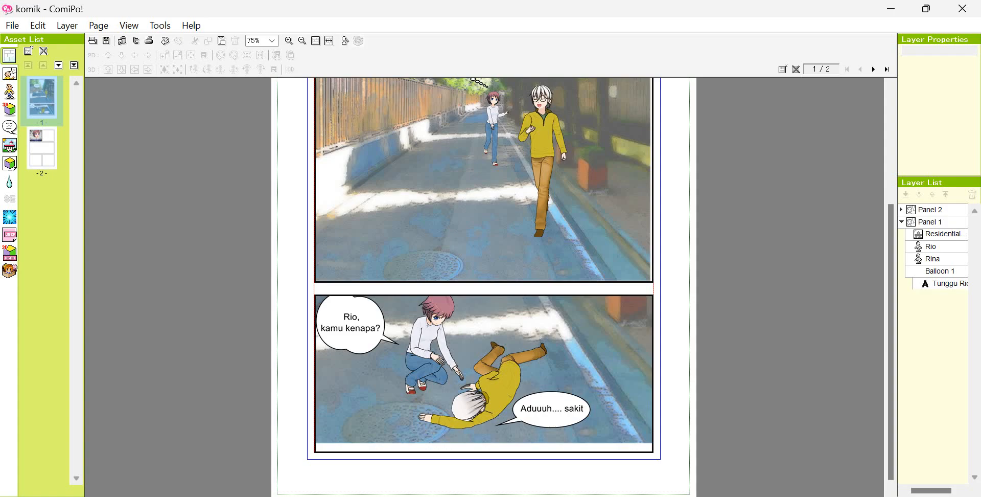
left_click(574, 470)
left_click(708, 300)
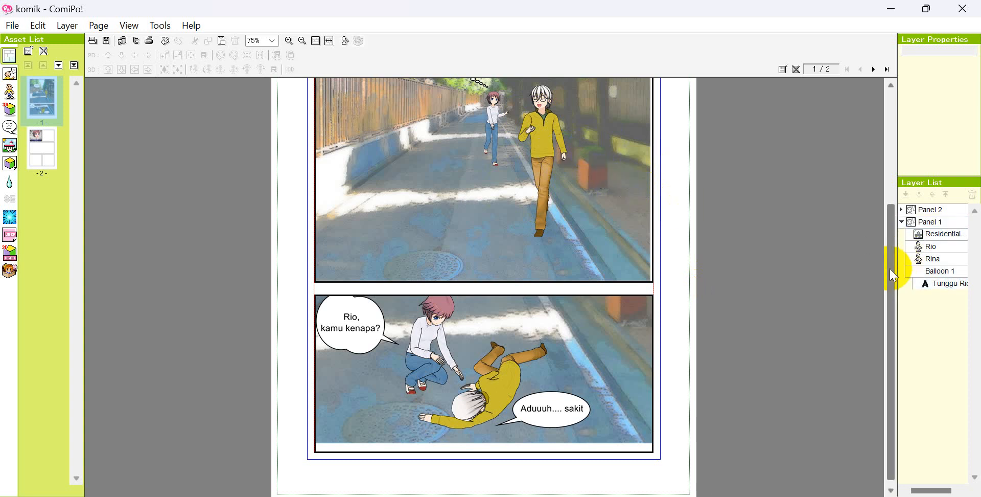
left_click_drag(892, 265, 880, 189)
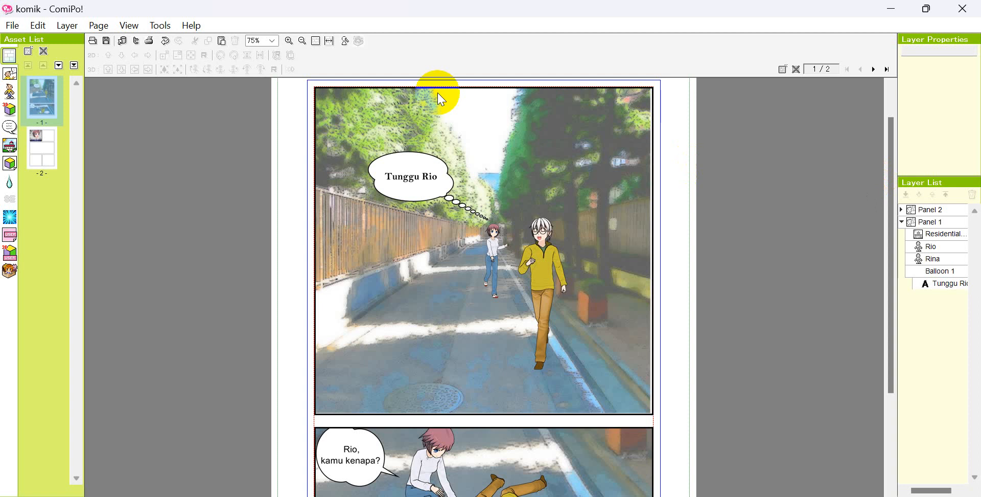
left_click(128, 25)
mouse_move(103, 24)
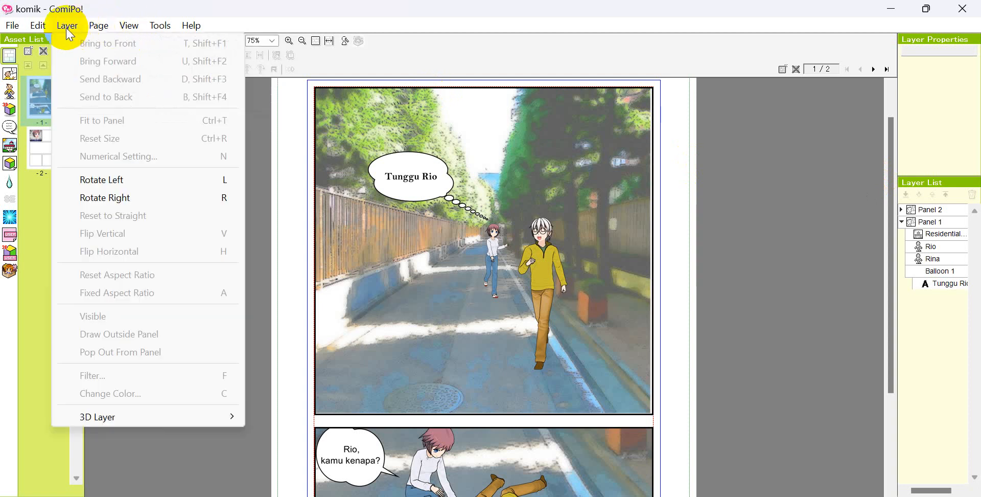
mouse_move(38, 25)
left_click(207, 247)
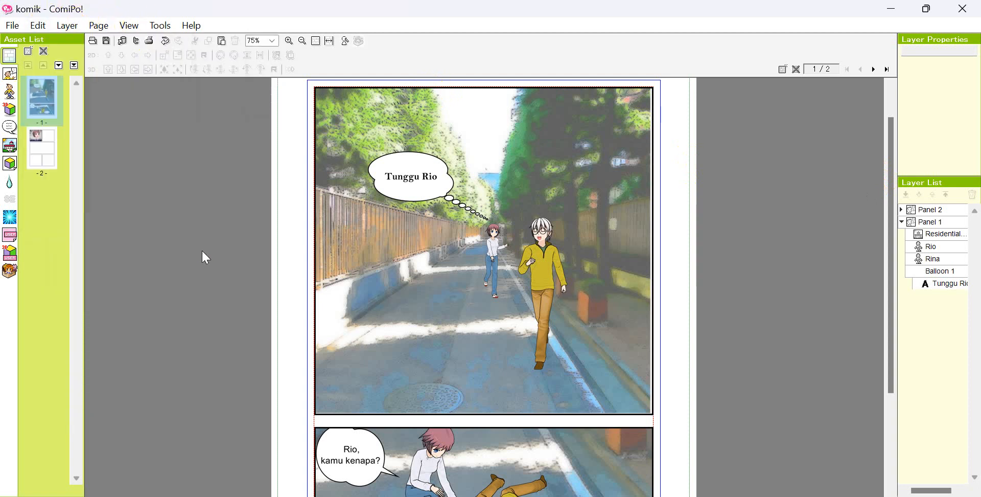
- Examine the background images in the 01.Joy & Calm, 04.Questions & Confusion and 34.Building categories
left_click(13, 111)
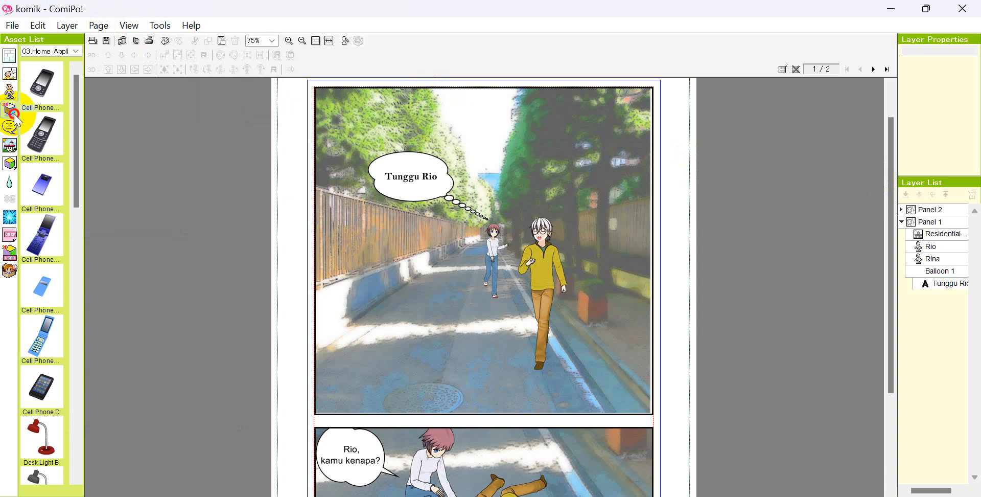
left_click(9, 146)
left_click(76, 51)
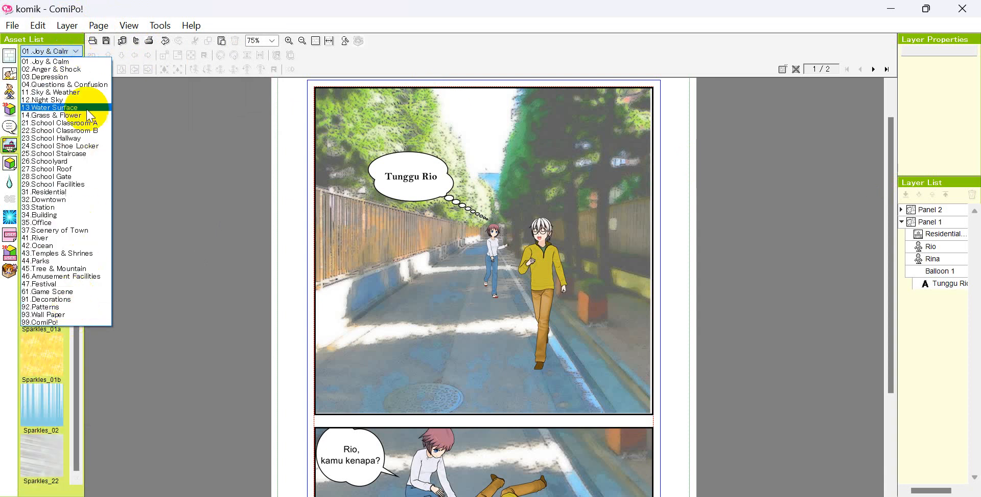
left_click(56, 61)
left_click_drag(75, 163, 76, 348)
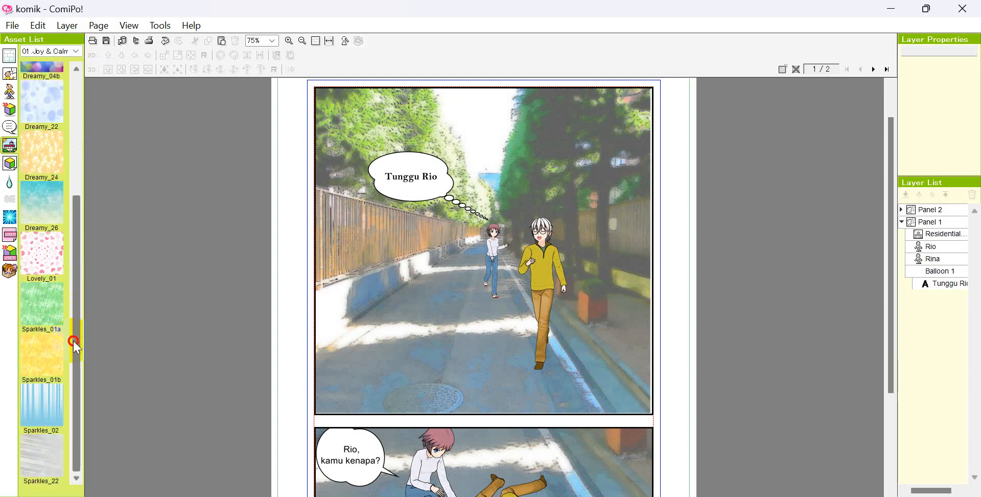
left_click(75, 51)
left_click(62, 84)
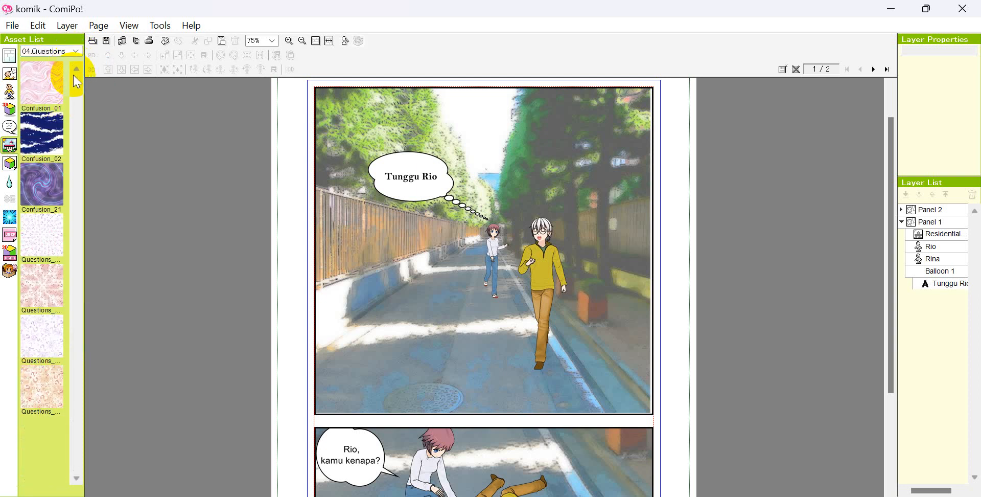
left_click(76, 51)
left_click(72, 215)
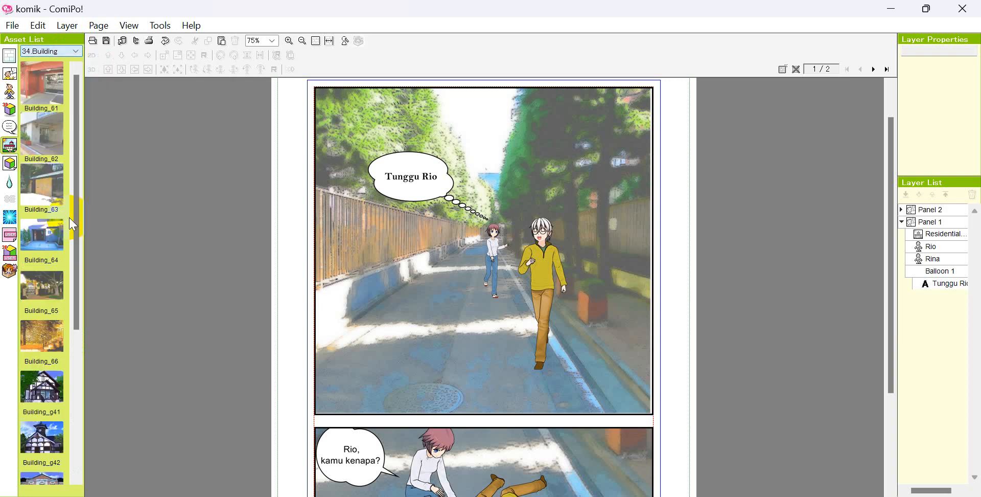
left_click_drag(74, 72, 78, 308)
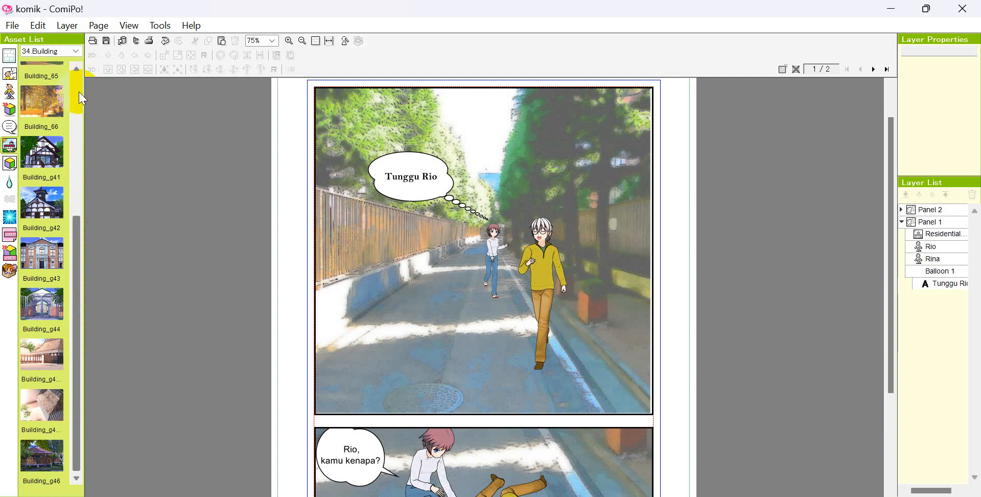
left_click(12, 25)
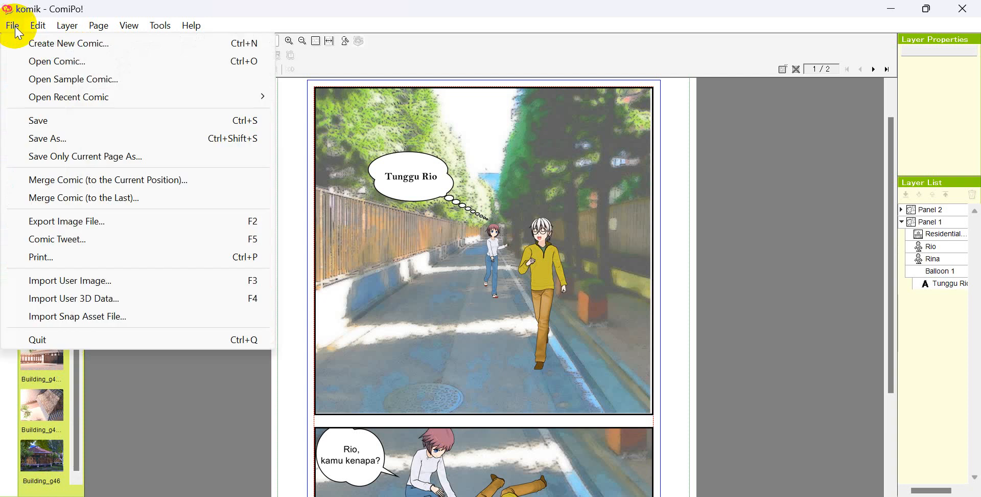
left_click(155, 407)
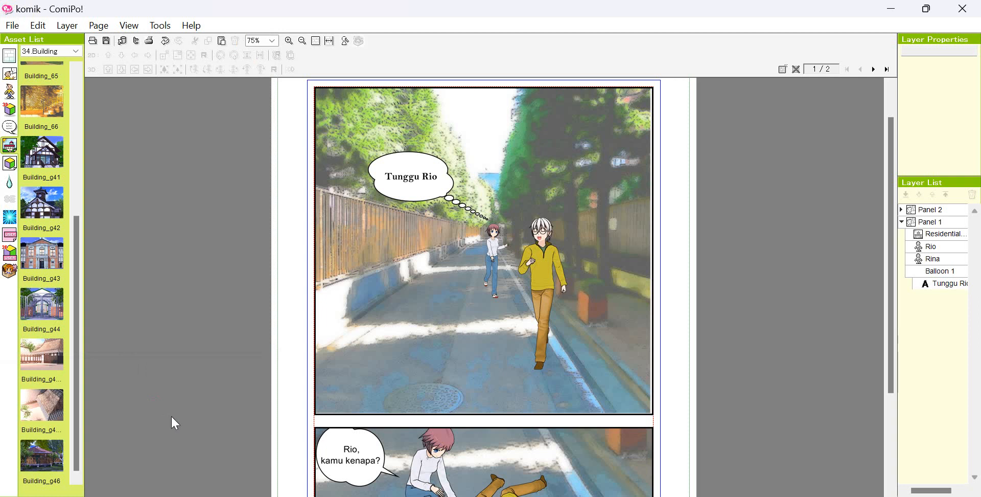
left_click(329, 328)
scroll(271, 310, "down", 3)
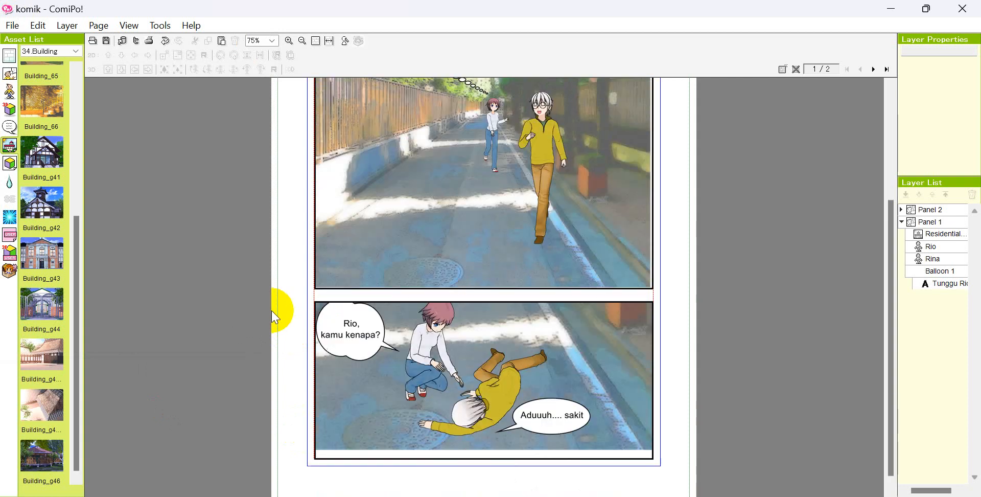
scroll(272, 310, "up", 4)
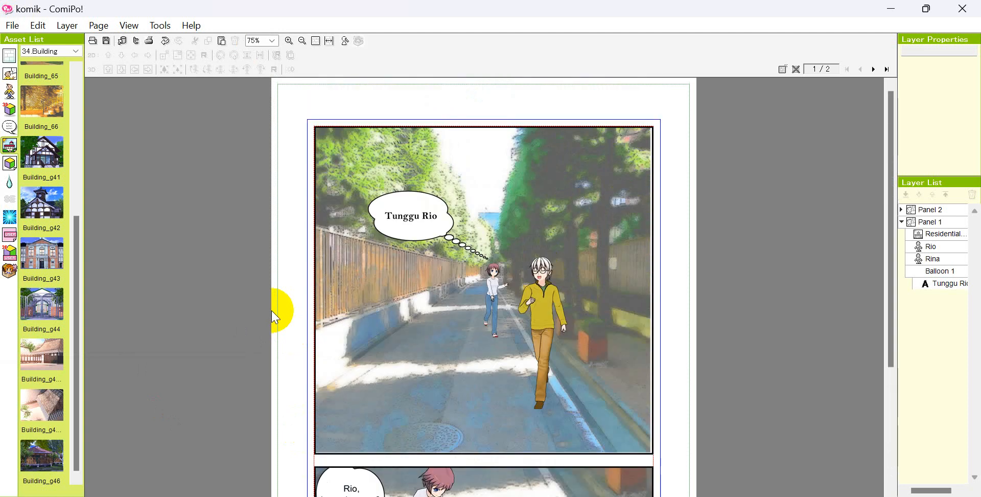
scroll(391, 306, "down", 4)
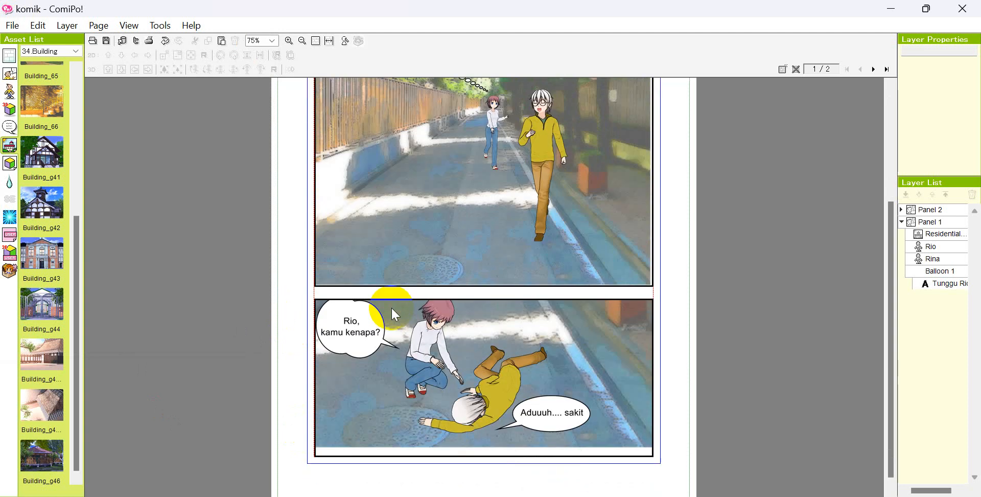